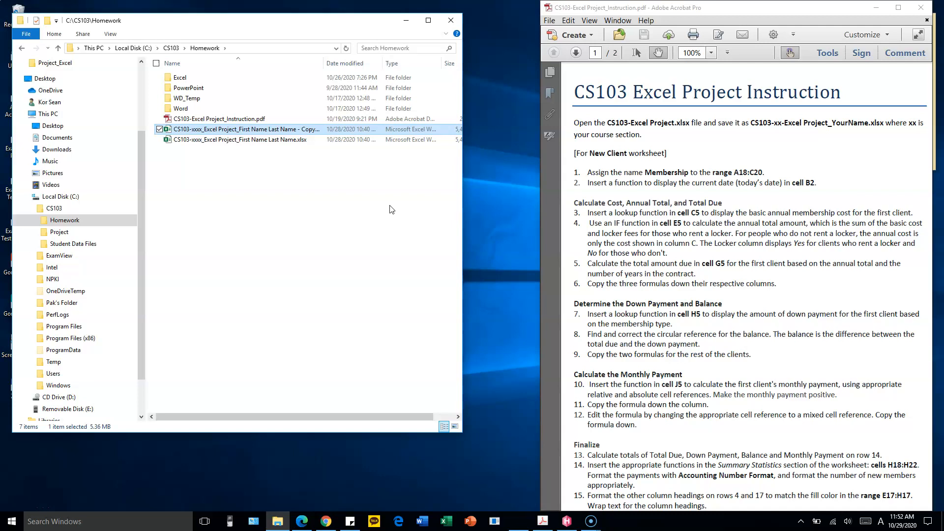
# Replace the xxxx section placeholder in the copied Excel project's file name with ON11
pyautogui.press('Right')
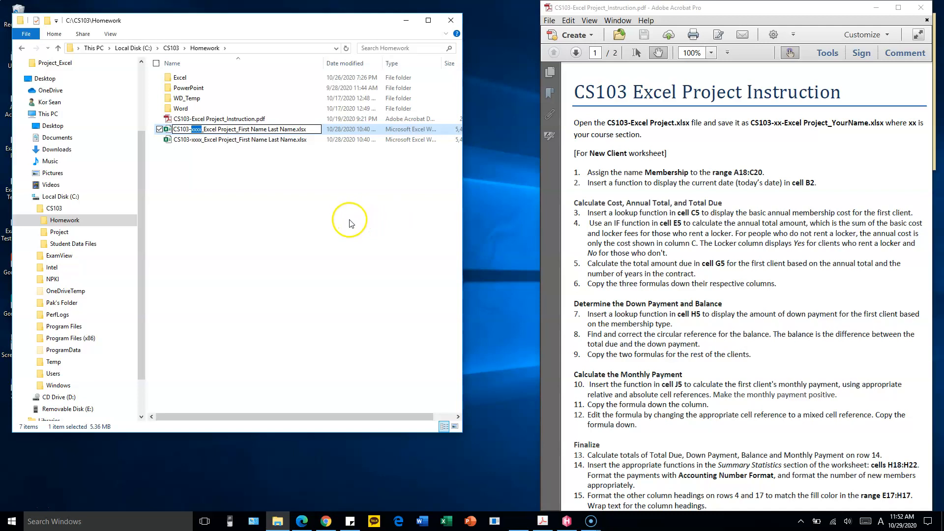
pyautogui.write('ON0')
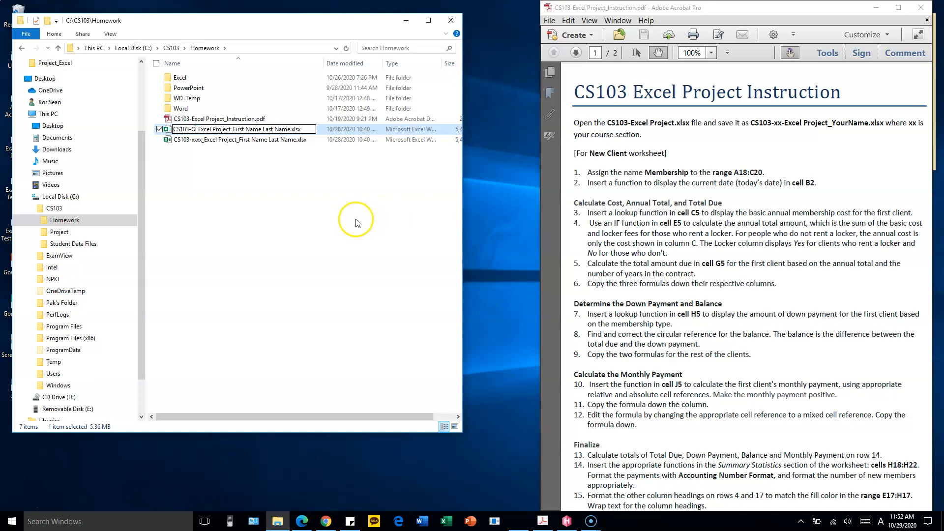
pyautogui.write('1')
pyautogui.press('BackSpace')
pyautogui.write('2')
pyautogui.press('BackSpace')
pyautogui.press('BackSpace')
pyautogui.press('BackSpace')
pyautogui.press('BackSpace')
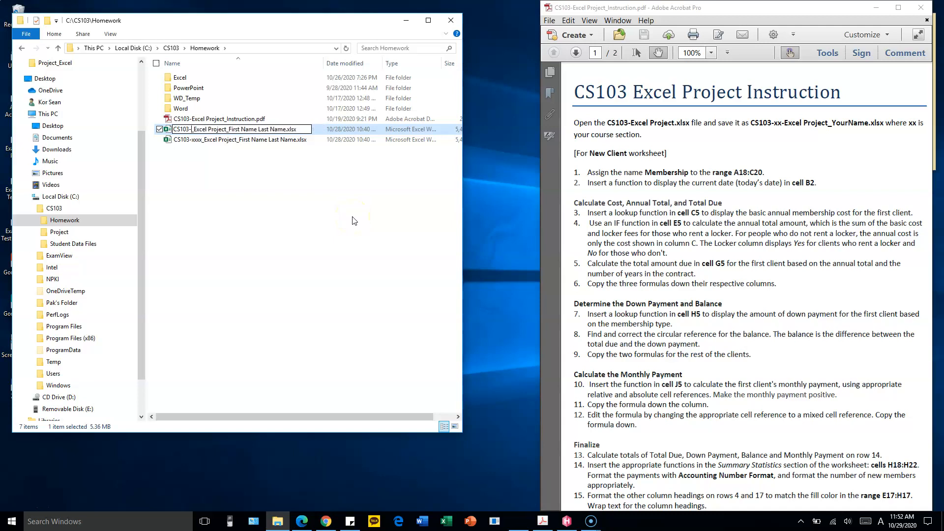
pyautogui.write('01')
pyautogui.press('BackSpace')
pyautogui.write('2')
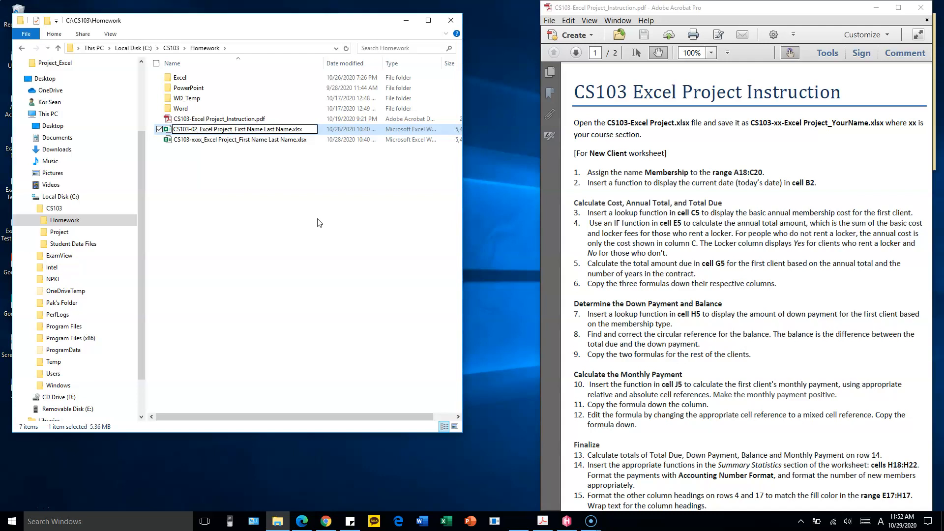
pyautogui.press('BackSpace')
pyautogui.press('BackSpace')
pyautogui.write('ON')
pyautogui.click(309, 218)
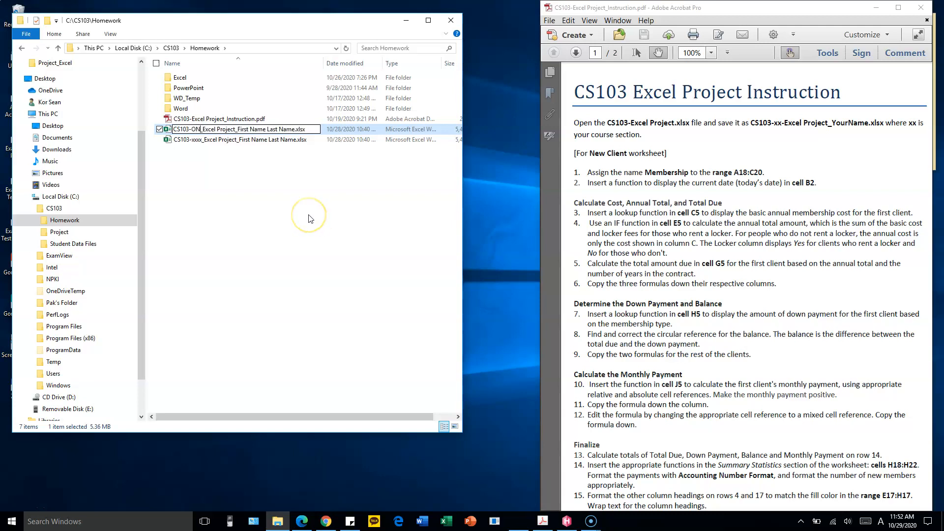
pyautogui.write('11')
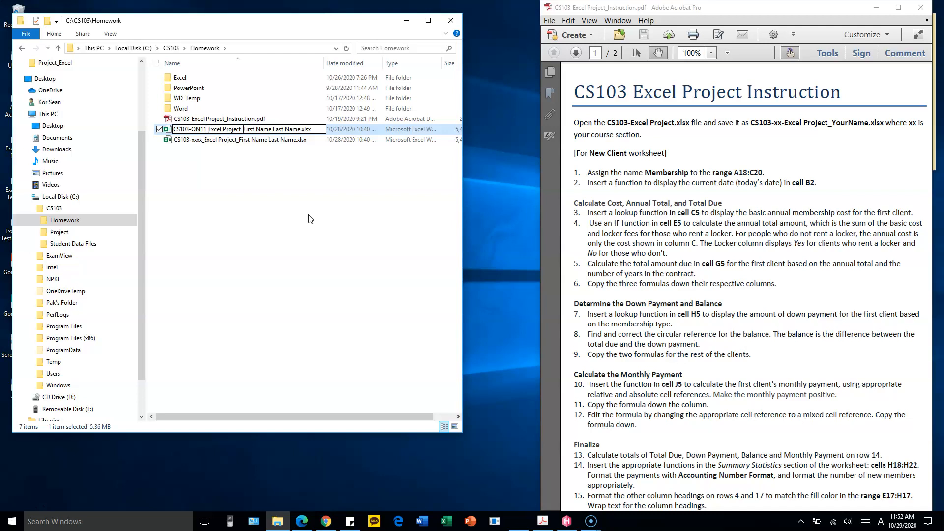
# Replace the First Name Last Name placeholder in the file name with the student's full name, and open the workbook
pyautogui.hotkey('ctrl', 'shift', 'Right')
pyautogui.hotkey('ctrl', 'shift', 'Right')
pyautogui.write('Se')
pyautogui.click(305, 214)
pyautogui.press('Return')
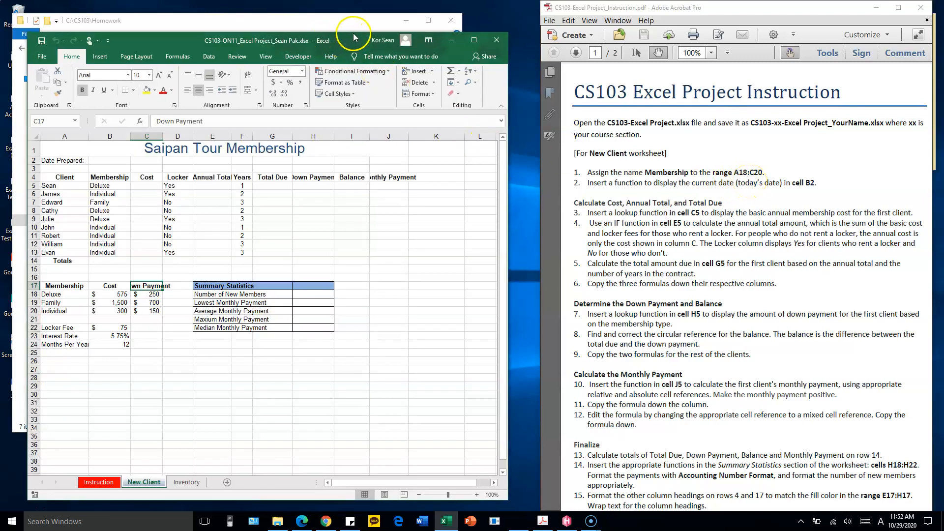
# Enlarge the workbook window to full screen height and widen it to fill the space beside the instruction PDF
pyautogui.doubleClick(354, 31)
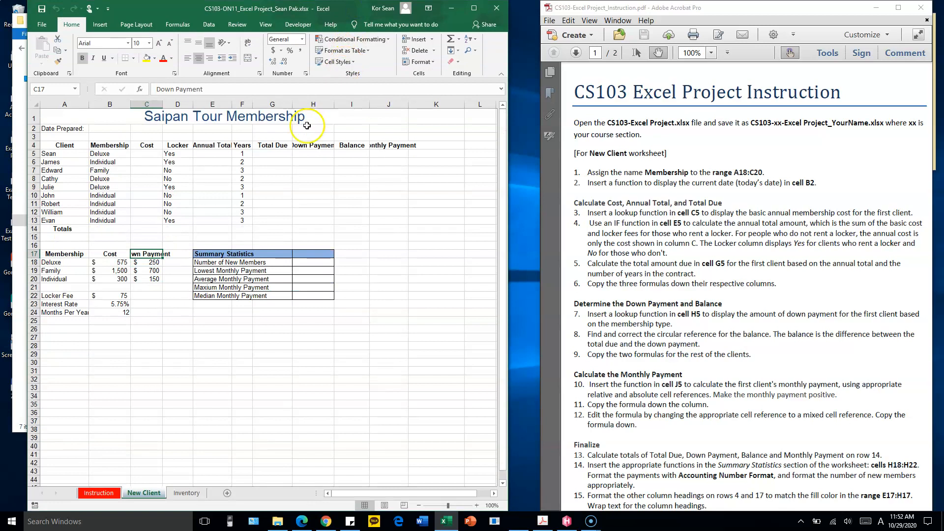
pyautogui.moveTo(509, 166); pyautogui.dragTo(538, 165)
pyautogui.moveTo(27, 145); pyautogui.dragTo(1, 145)
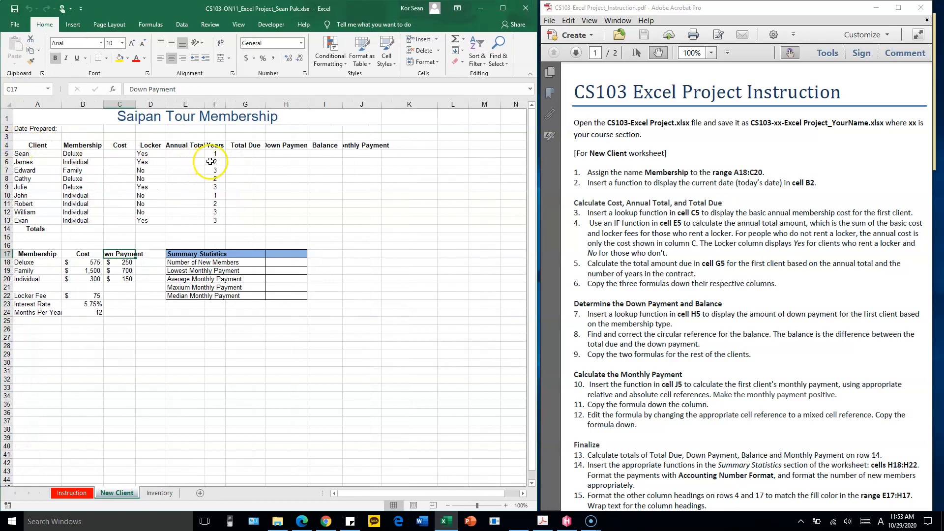
pyautogui.scroll(2, 212, 161)
pyautogui.scroll(-2, 212, 161)
# On the Instruction worksheet, enter CS103 as the Course ID
pyautogui.click(69, 494)
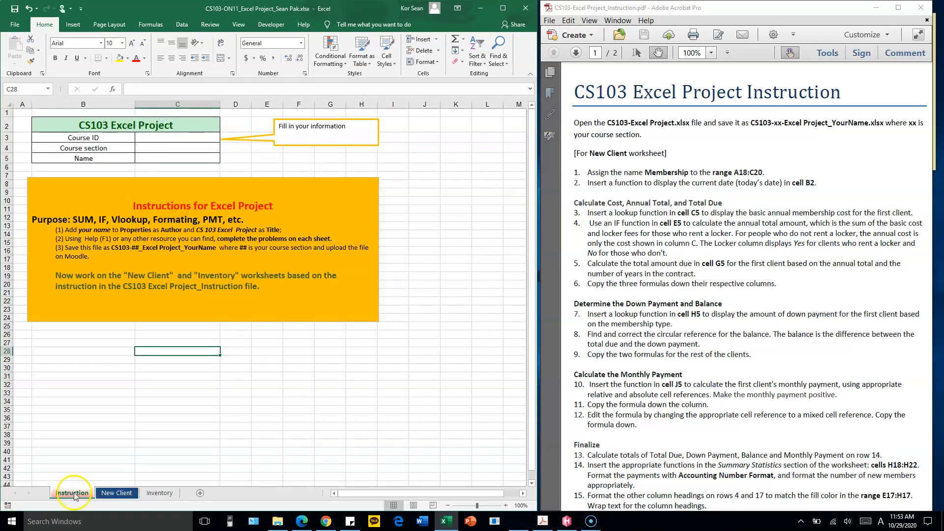
pyautogui.click(188, 138)
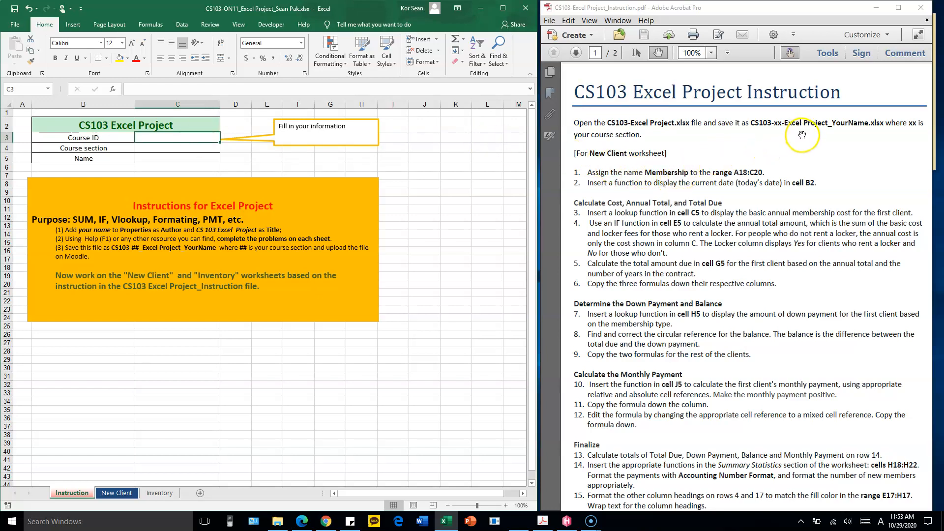
pyautogui.click(73, 493)
pyautogui.click(169, 188)
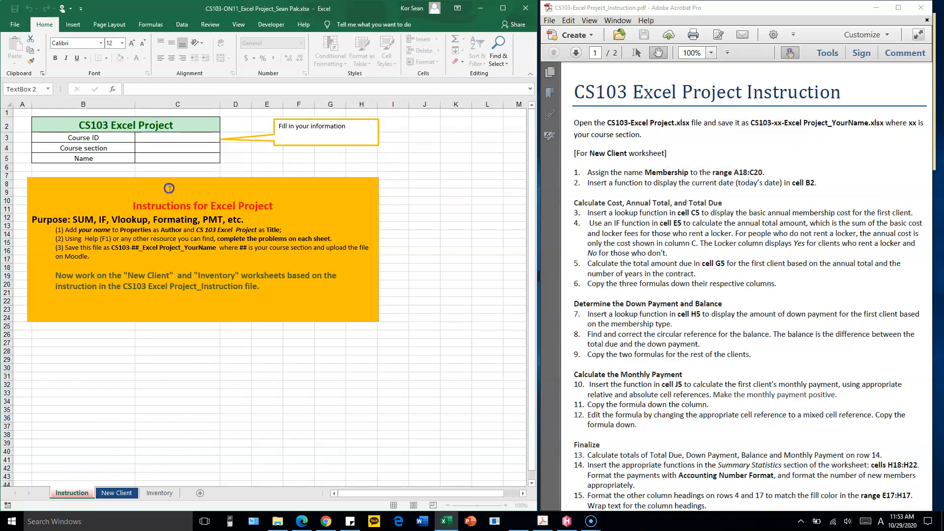
pyautogui.click(172, 137)
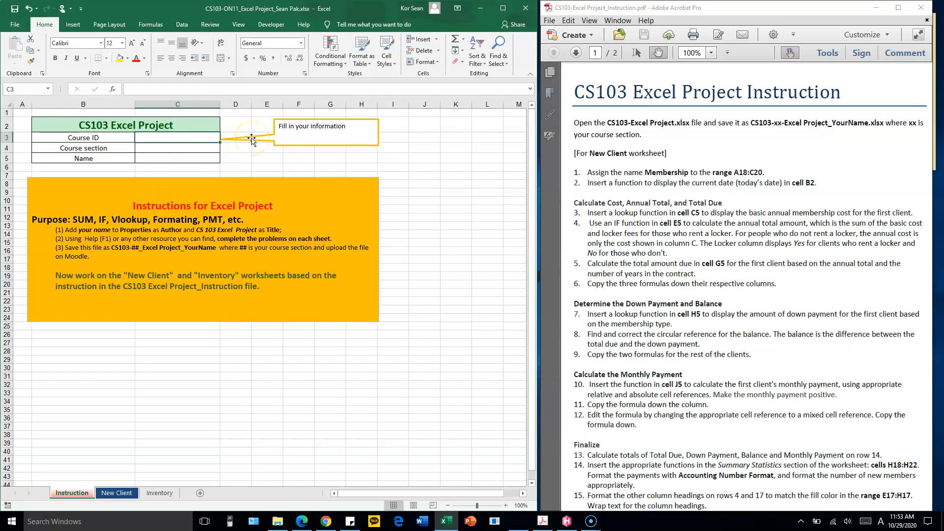
pyautogui.write('ON')
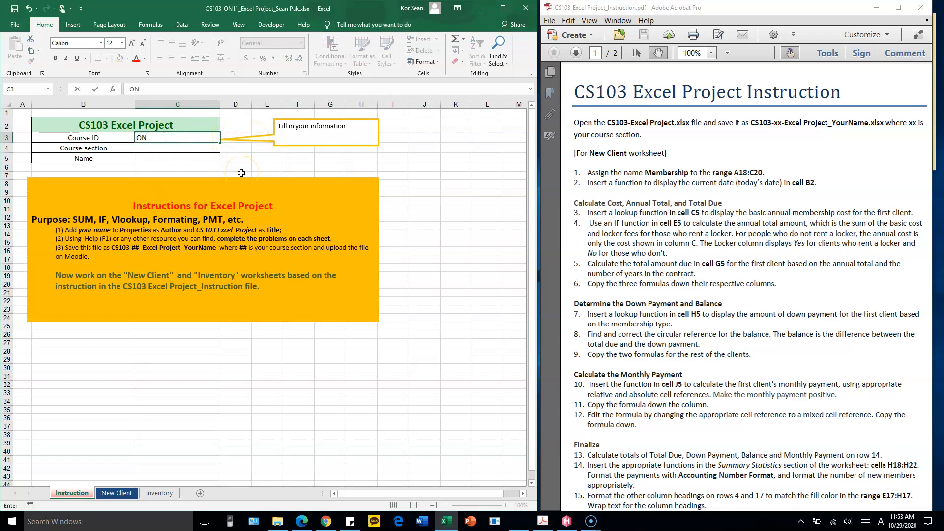
pyautogui.click(231, 168)
pyautogui.click(204, 159)
pyautogui.write('CS103')
pyautogui.press('Tab')
pyautogui.press('Return')
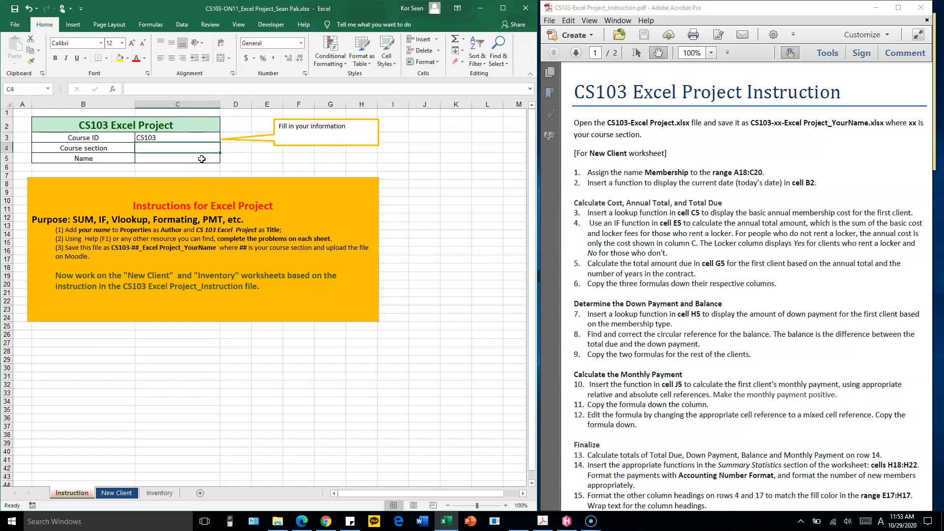
# Enter ON11 as the course section and fill in the student's full name below it
pyautogui.write('ON11')
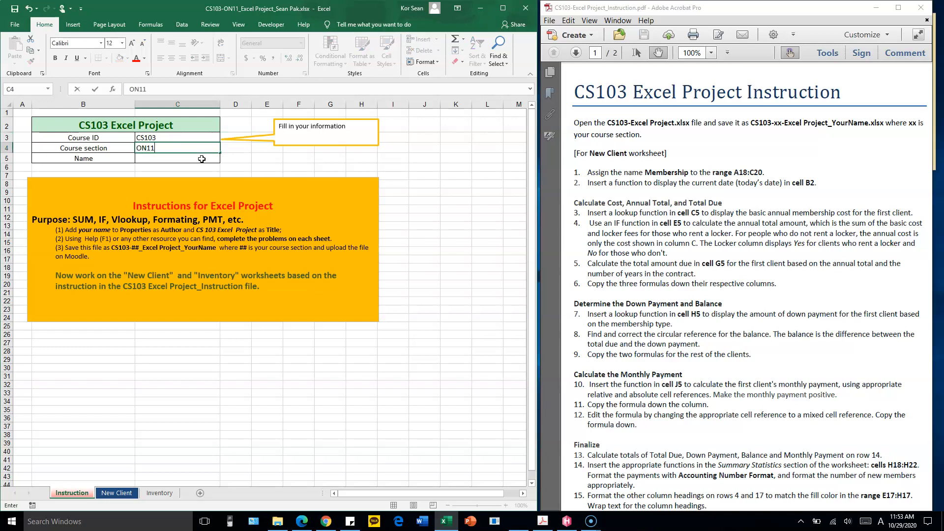
pyautogui.press('Return')
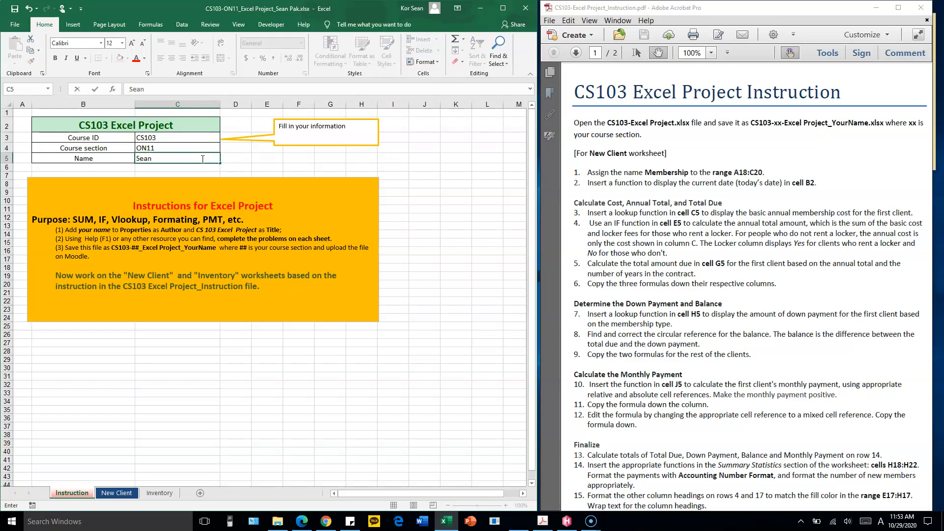
pyautogui.click(98, 360)
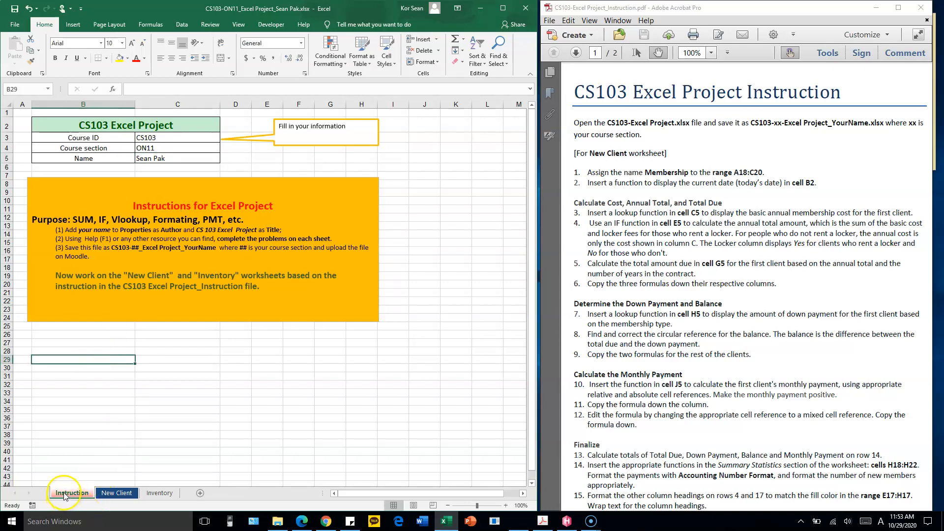
# On the New Client worksheet, assign the name Membership to the range A18:C20
pyautogui.click(113, 493)
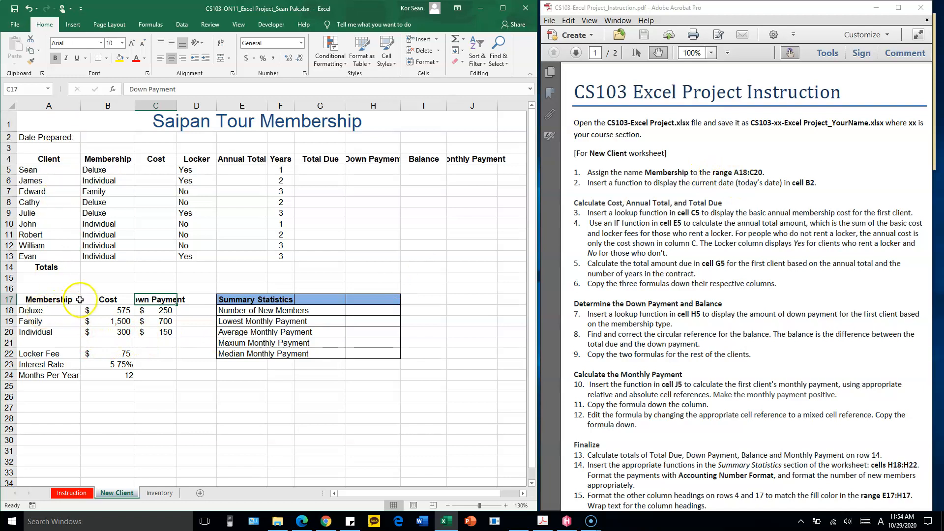
pyautogui.scroll(1, 77, 301)
pyautogui.moveTo(404, 494); pyautogui.dragTo(341, 493)
pyautogui.moveTo(37, 338); pyautogui.dragTo(159, 367)
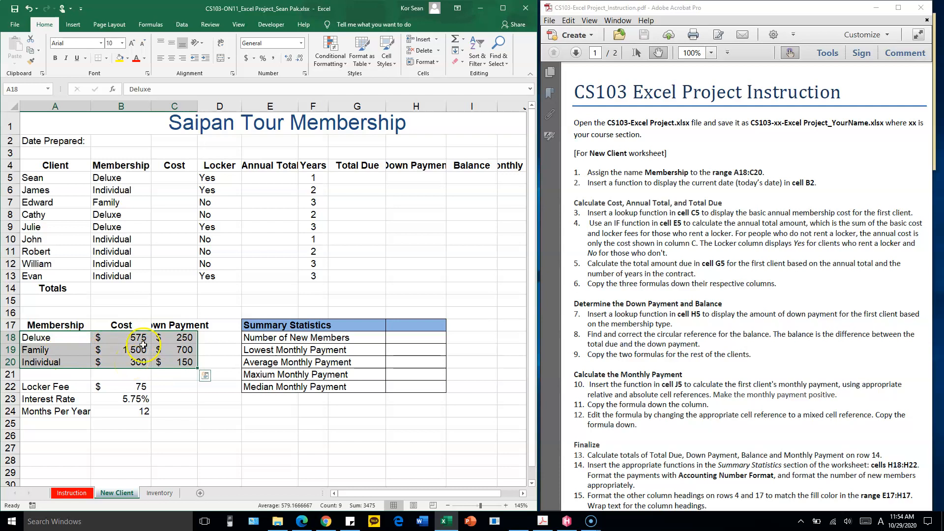
pyautogui.click(33, 90)
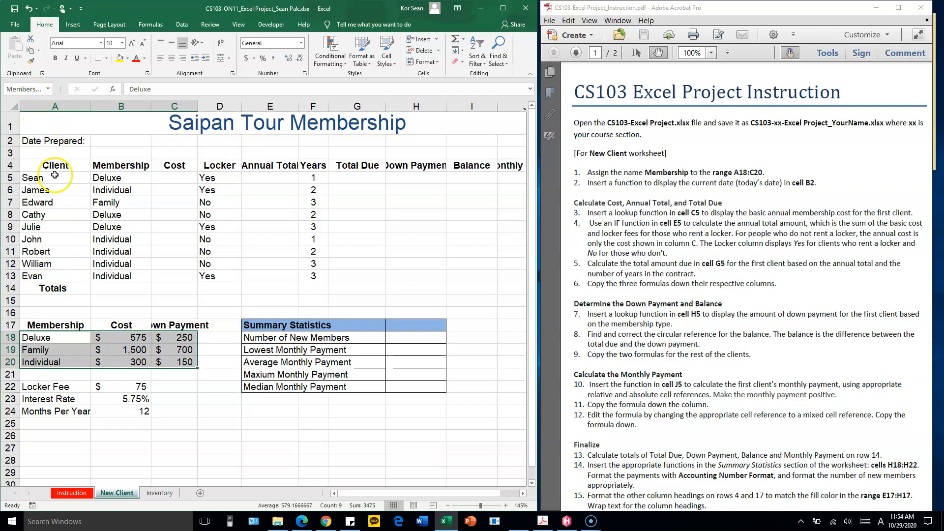
pyautogui.moveTo(55, 337); pyautogui.dragTo(163, 362)
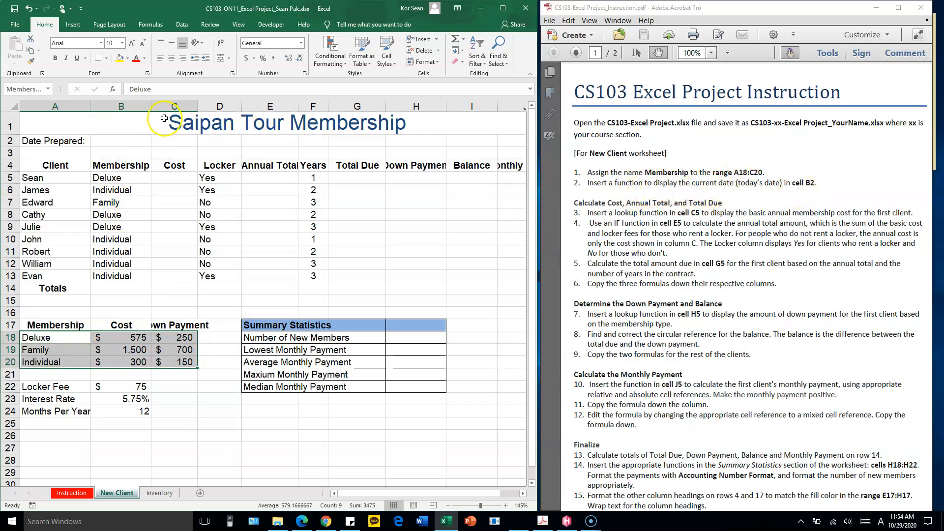
# Insert the TODAY function in cell B2 for the date prepared
pyautogui.click(123, 142)
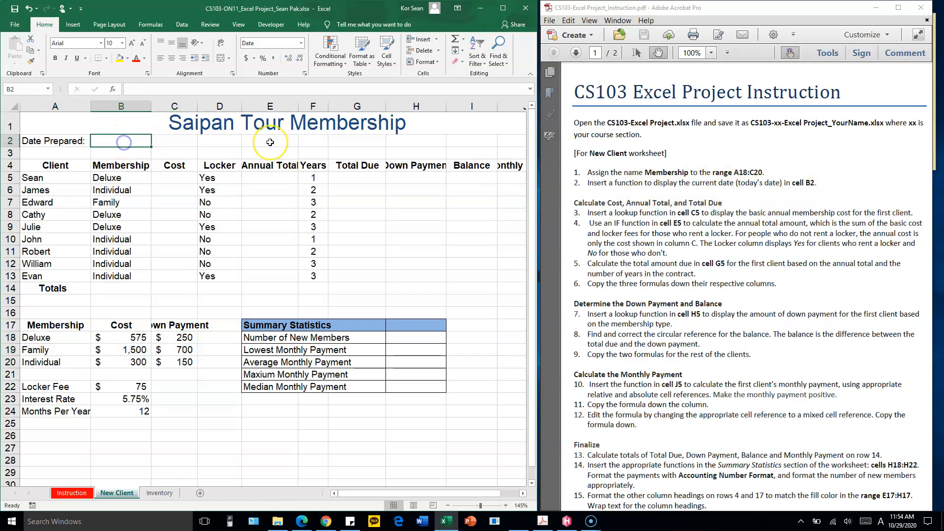
pyautogui.click(158, 26)
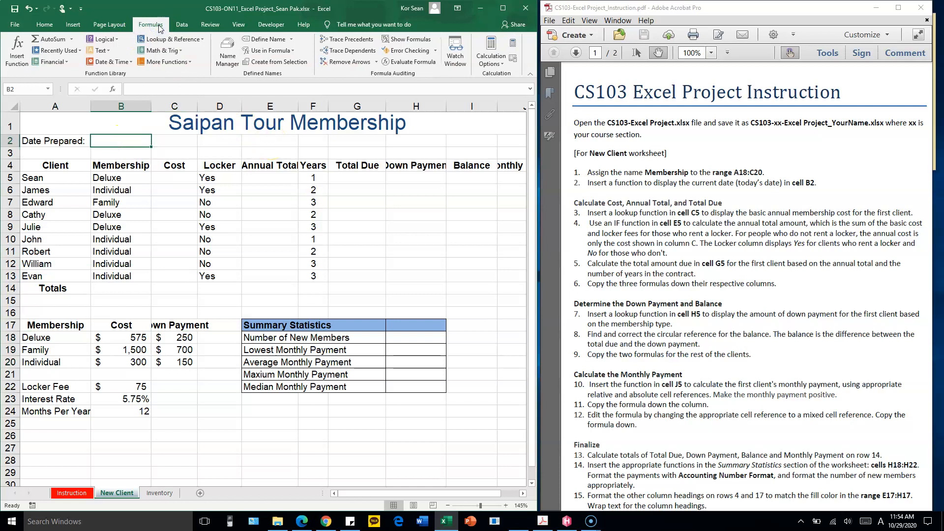
pyautogui.click(126, 63)
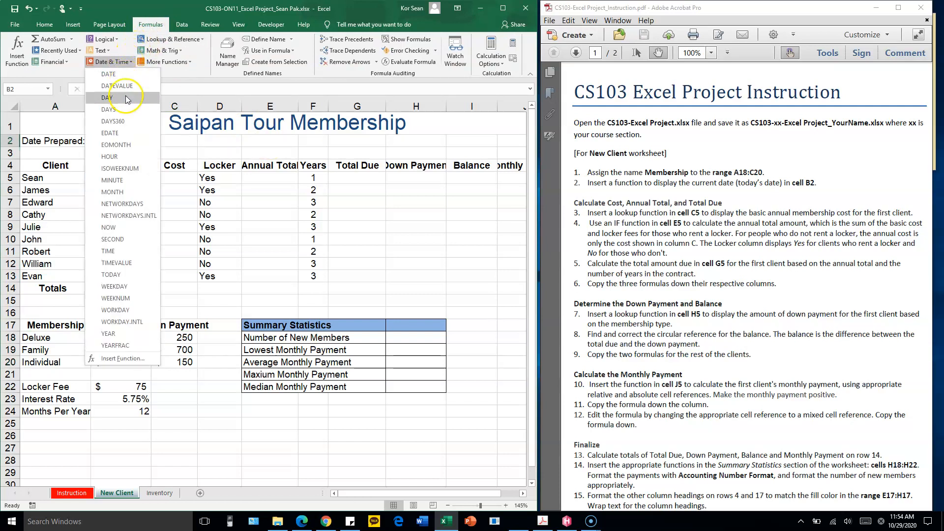
pyautogui.click(118, 275)
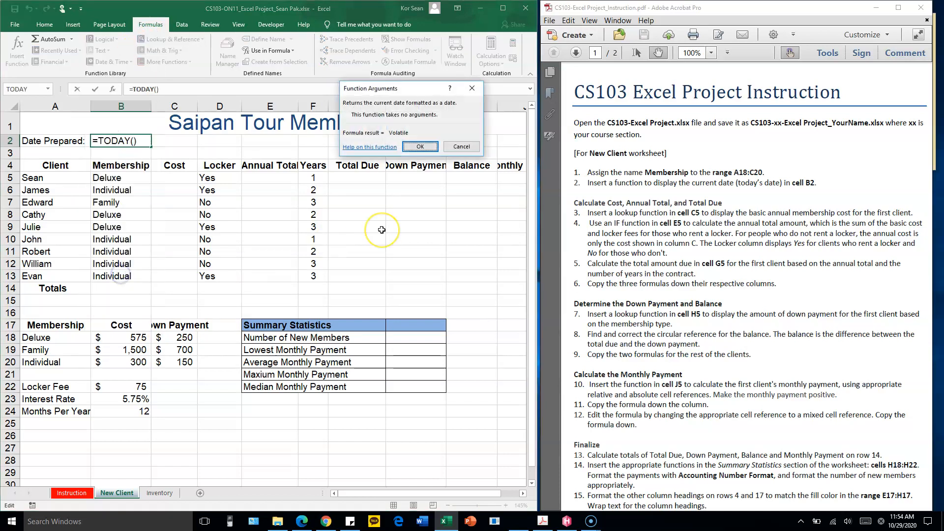
pyautogui.click(420, 146)
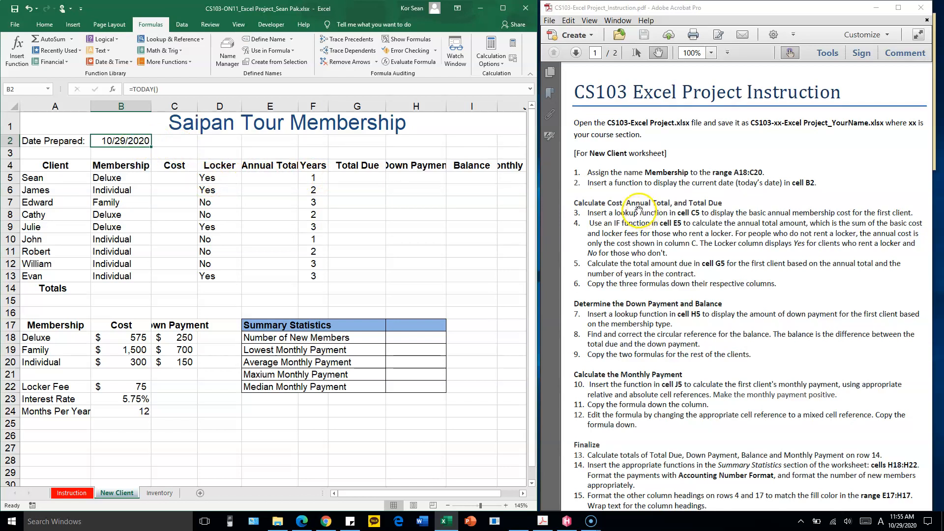
# Read the PDF's cost lookup instruction for cell C5 and compare the clients' membership types with the costs in the Membership range
pyautogui.click(638, 210)
pyautogui.scroll(-3, 641, 202)
pyautogui.scroll(-1, 648, 178)
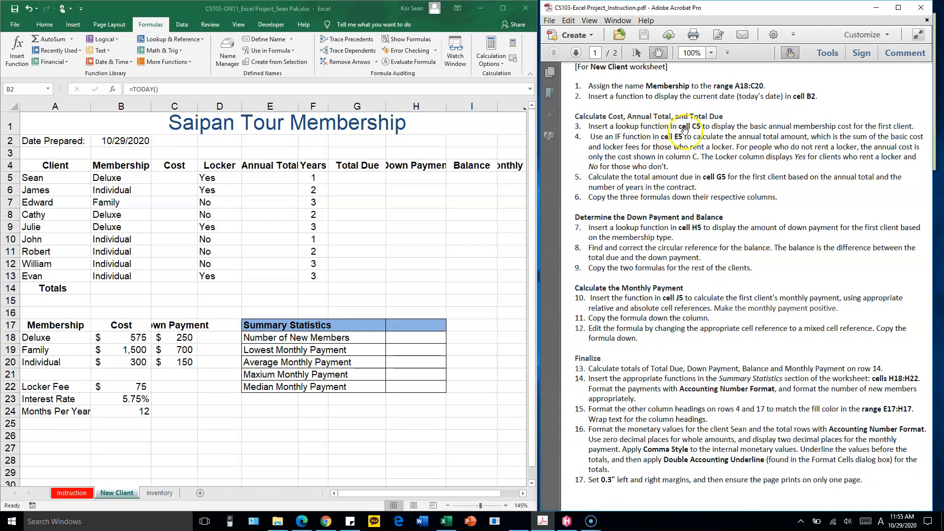
pyautogui.click(179, 175)
pyautogui.click(178, 176)
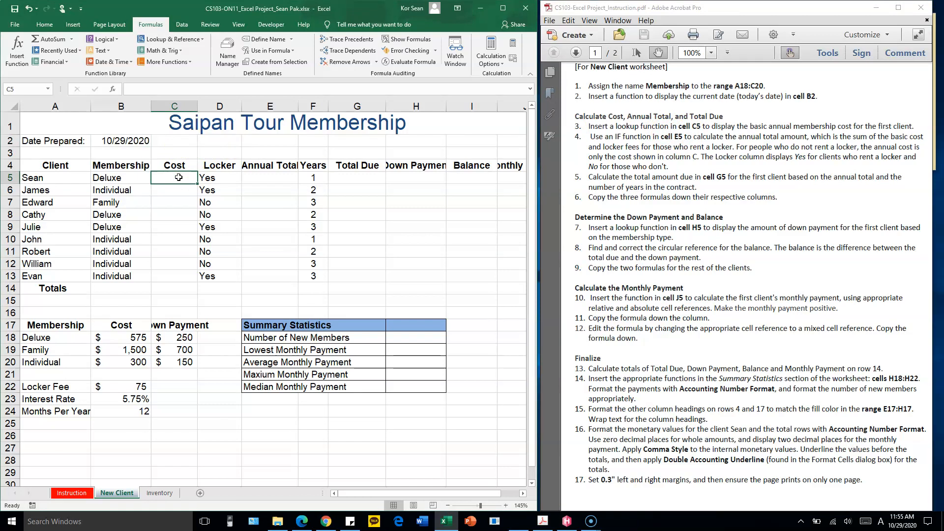
pyautogui.moveTo(113, 178); pyautogui.dragTo(113, 270)
pyautogui.click(131, 180)
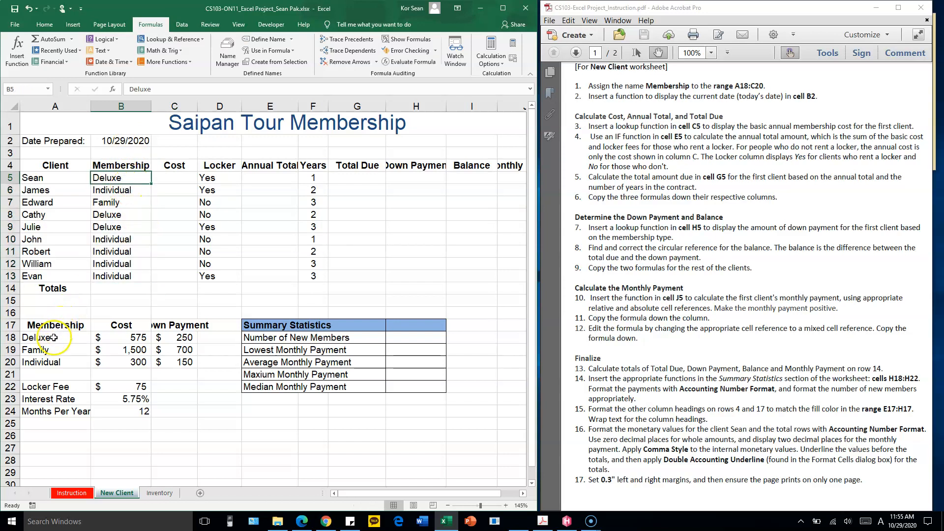
pyautogui.moveTo(44, 339); pyautogui.dragTo(184, 366)
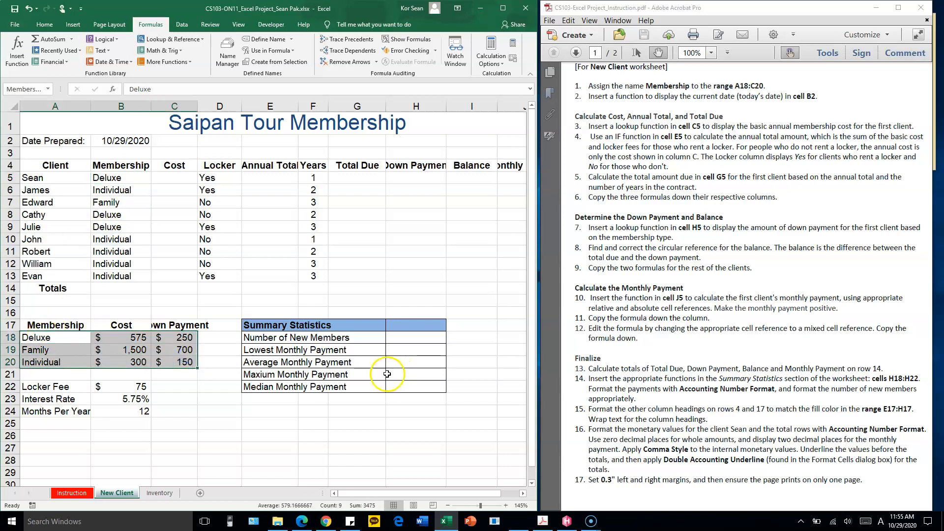
pyautogui.click(61, 338)
pyautogui.click(134, 338)
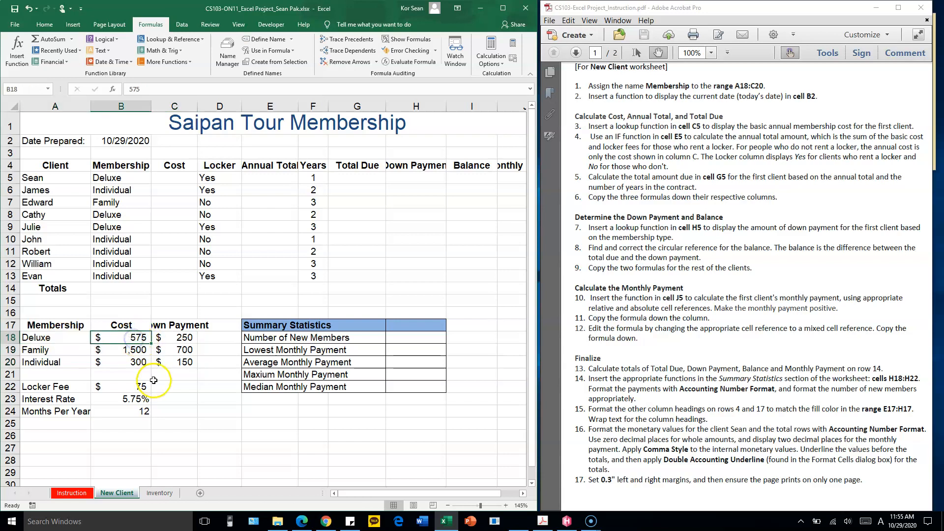
pyautogui.click(118, 192)
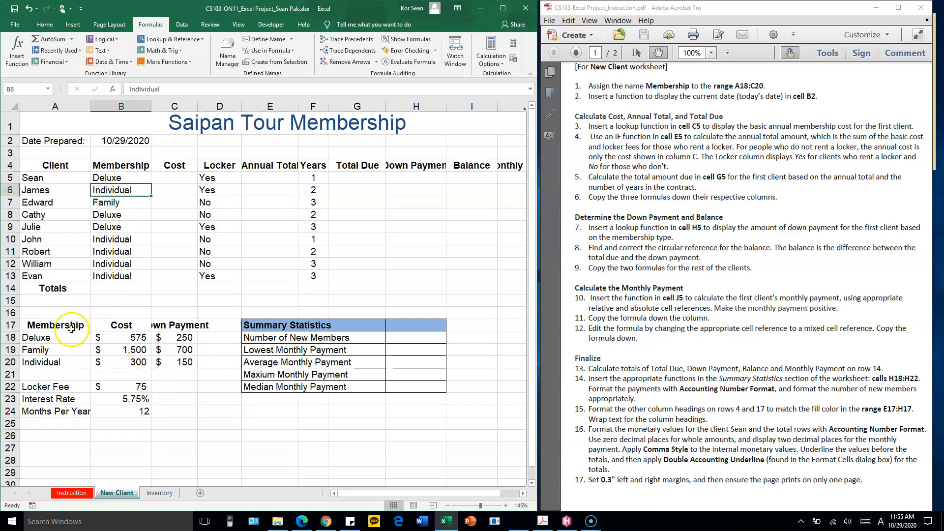
pyautogui.click(112, 362)
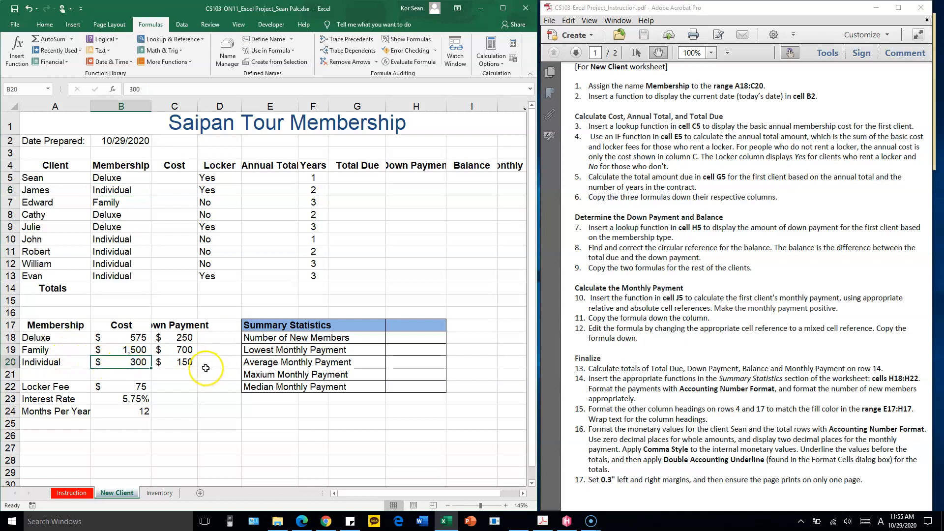
pyautogui.click(180, 176)
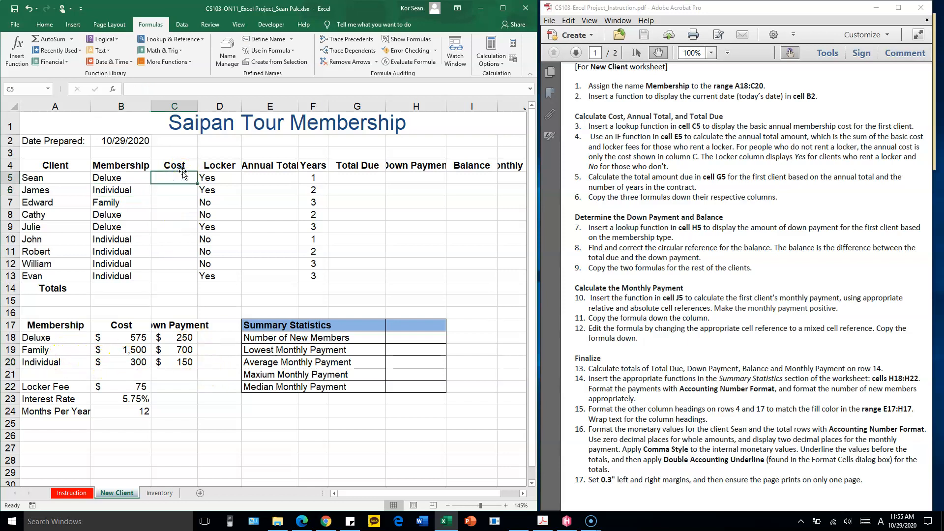
# Enter =VLOOKUP(B5,Membership,2,FALSE) in cell C5 to look up the first client's basic annual cost
pyautogui.write('=')
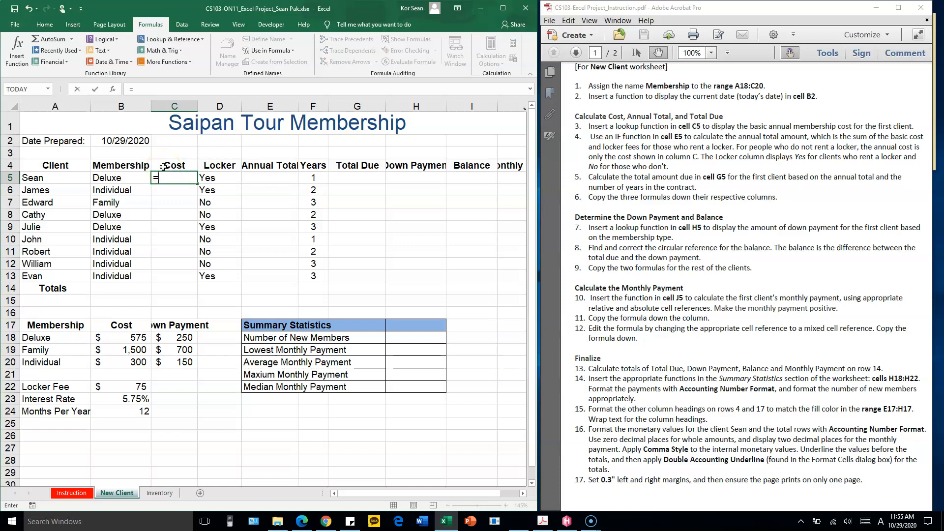
pyautogui.write('L')
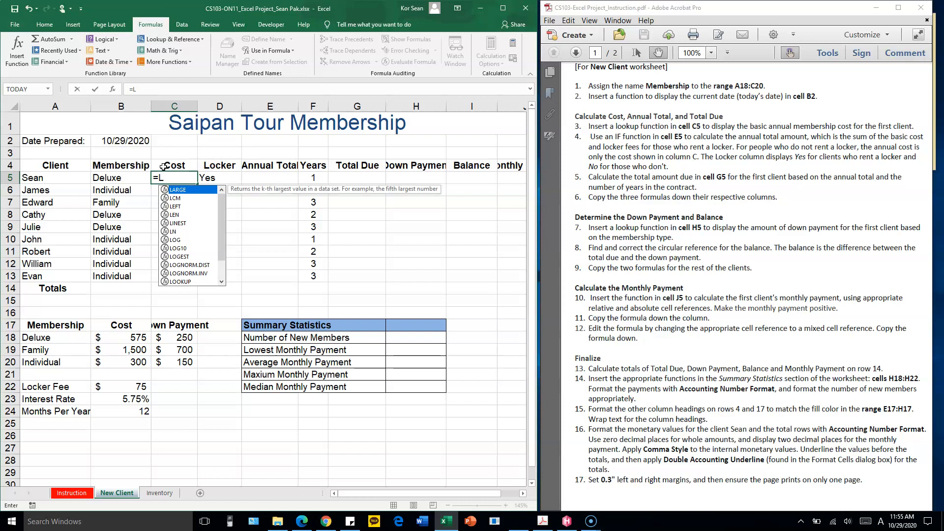
pyautogui.press('BackSpace')
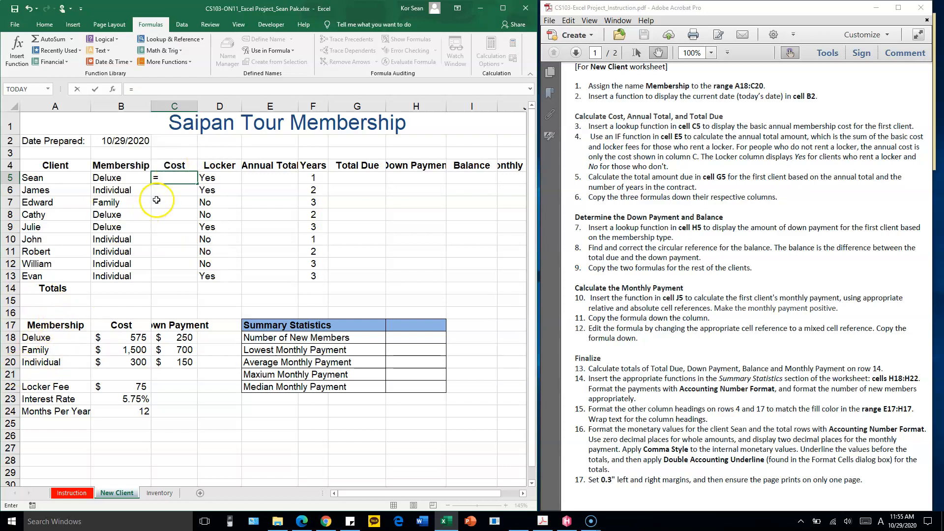
pyautogui.write('VLO')
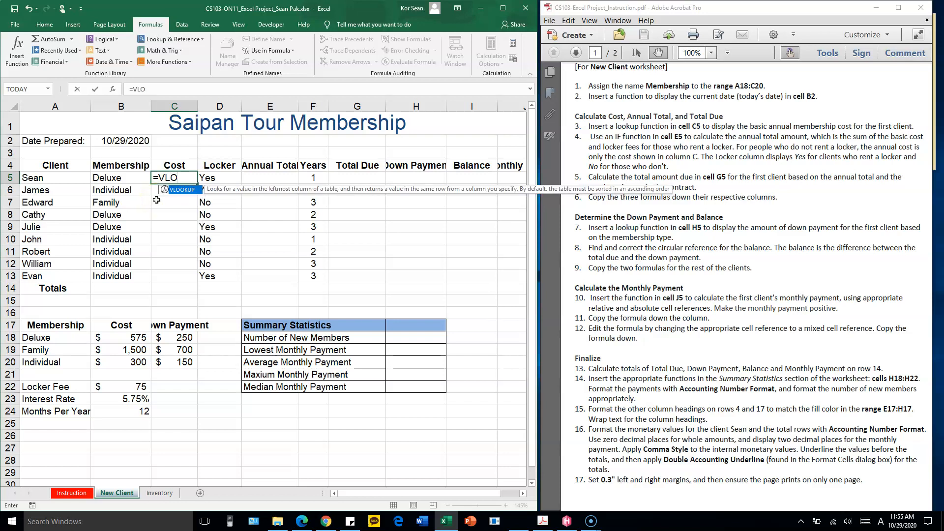
pyautogui.write('OKUP(')
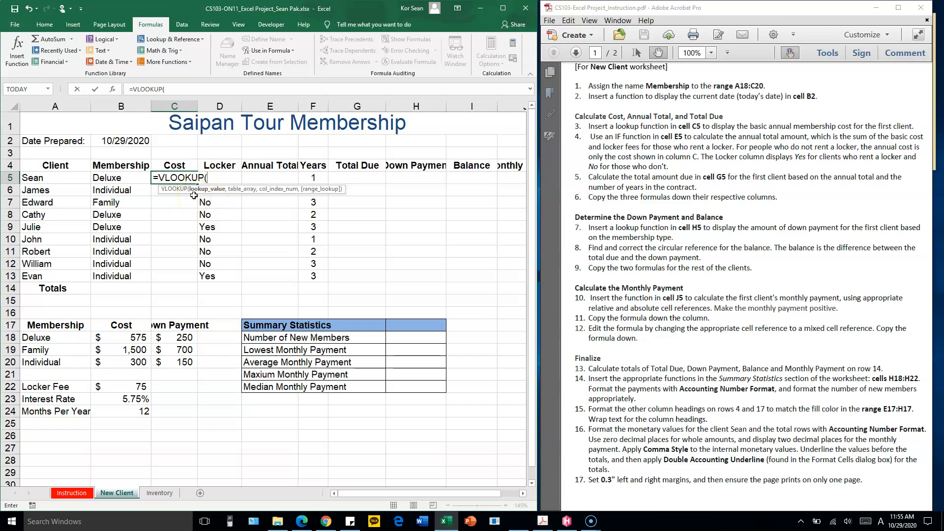
pyautogui.click(135, 178)
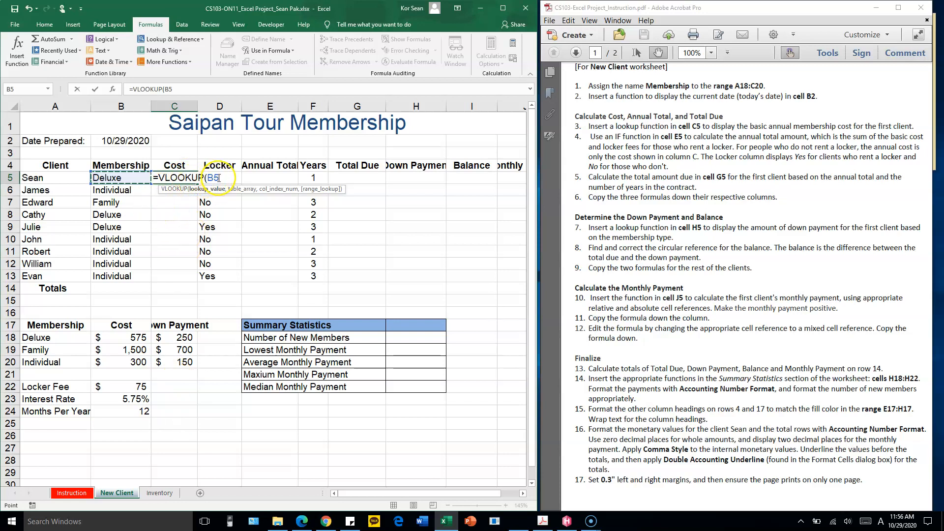
pyautogui.write(',')
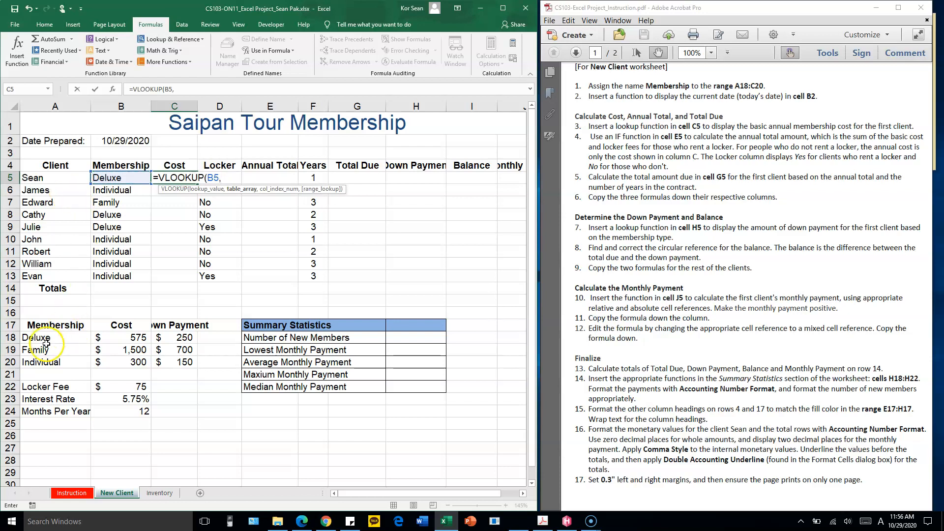
pyautogui.moveTo(61, 338); pyautogui.dragTo(173, 361)
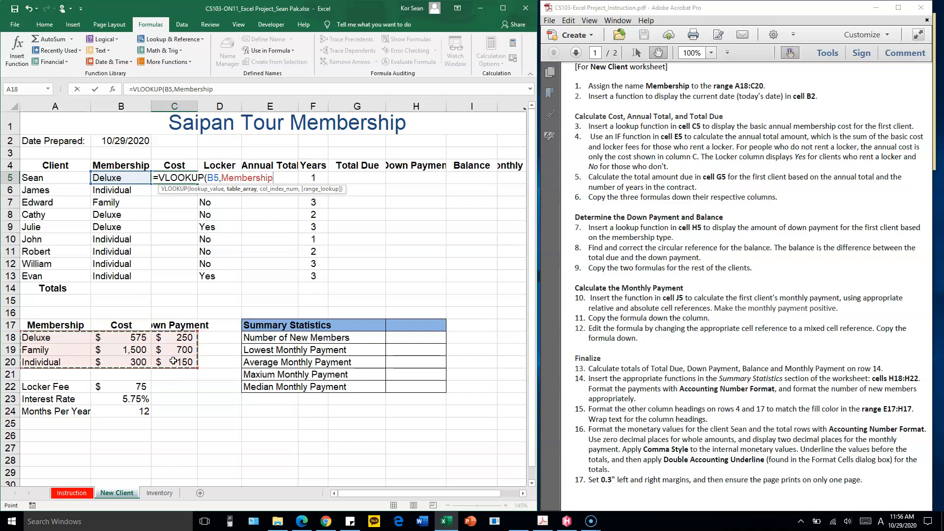
pyautogui.write(',')
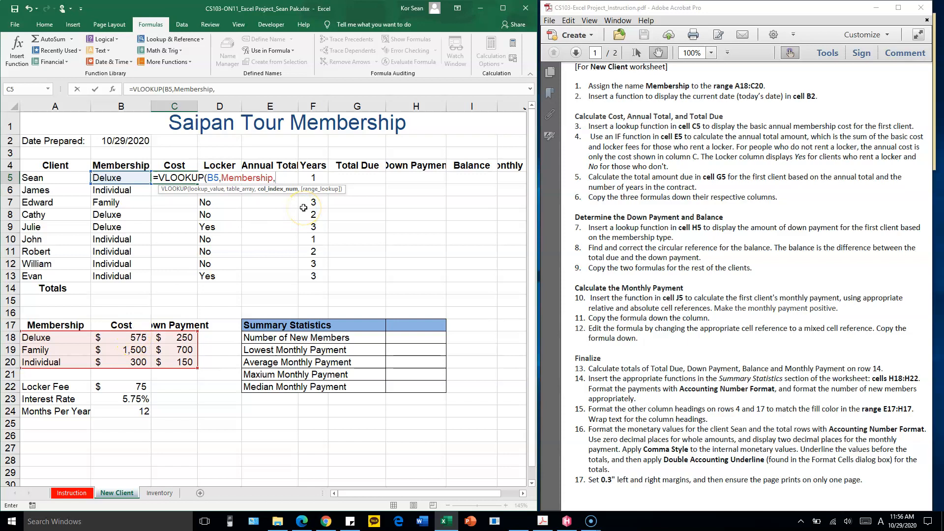
pyautogui.write('2,F')
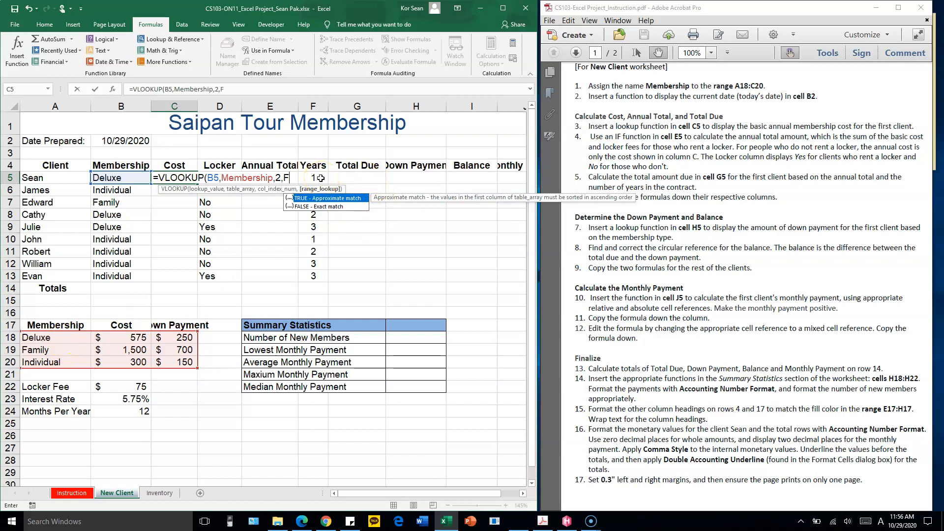
pyautogui.write('LSE)')
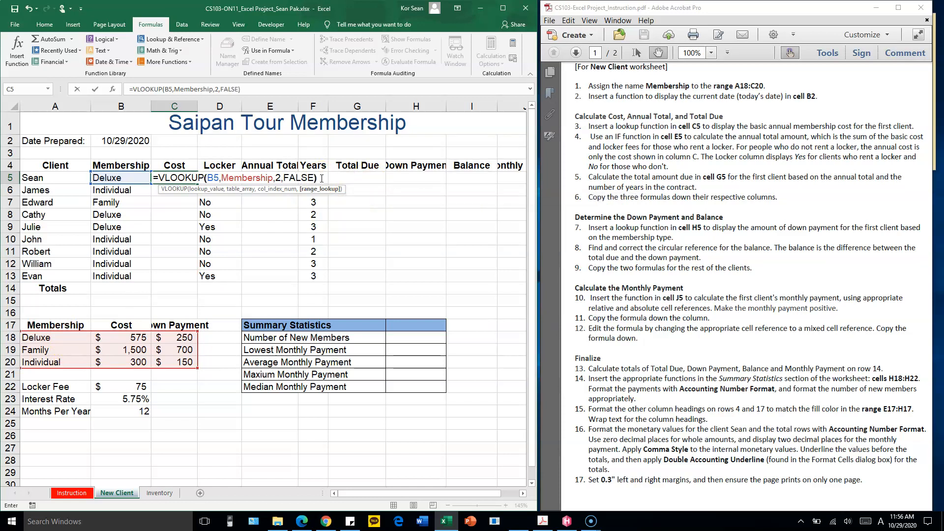
pyautogui.press('Return')
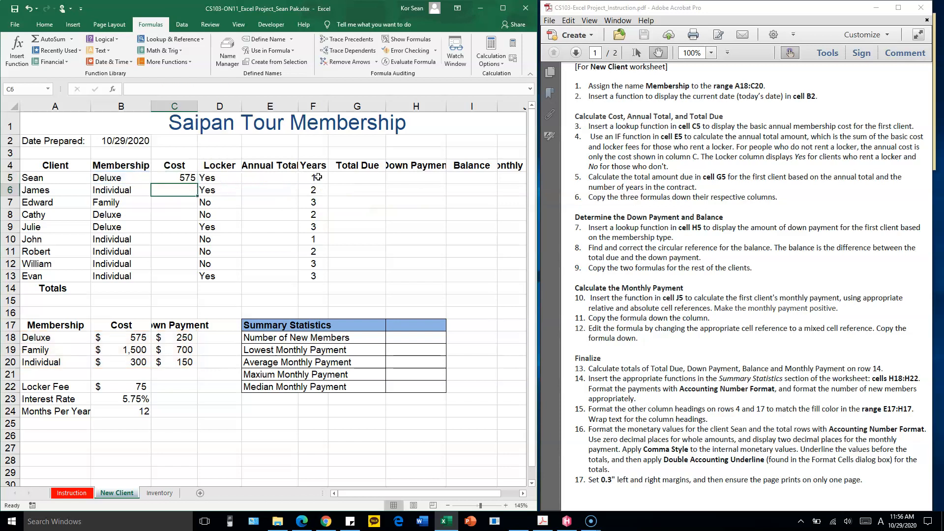
# Copy the cost lookup formula from C5 down to C13 and check the costs against the membership cost table
pyautogui.click(181, 178)
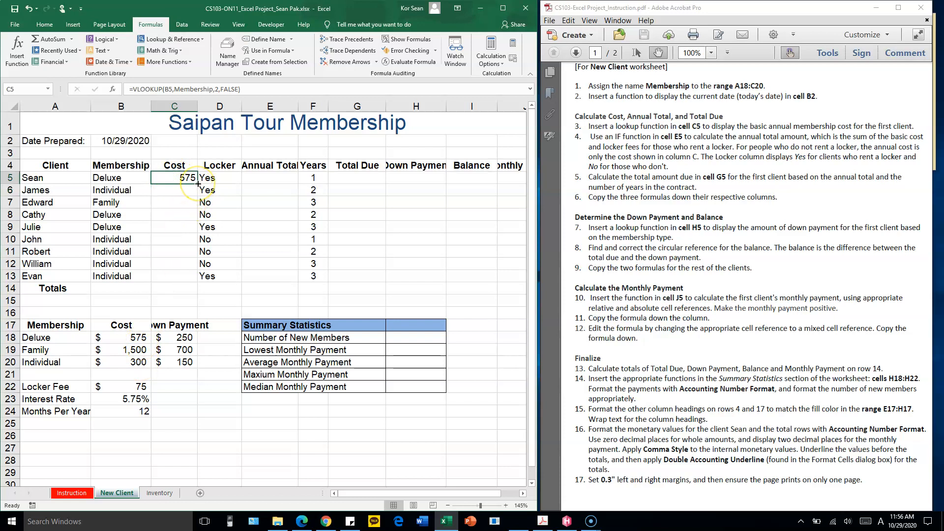
pyautogui.moveTo(198, 183); pyautogui.dragTo(188, 288)
pyautogui.moveTo(114, 276); pyautogui.dragTo(119, 265)
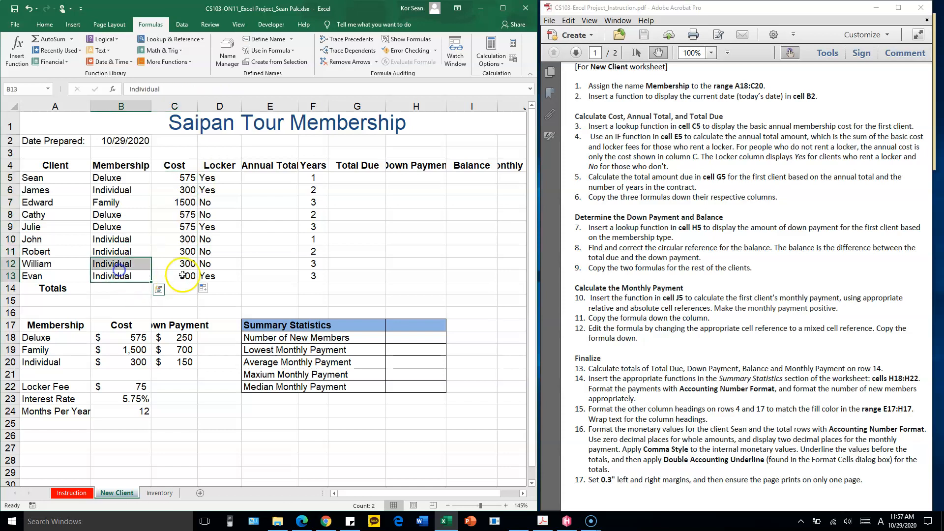
pyautogui.moveTo(50, 361); pyautogui.dragTo(97, 363)
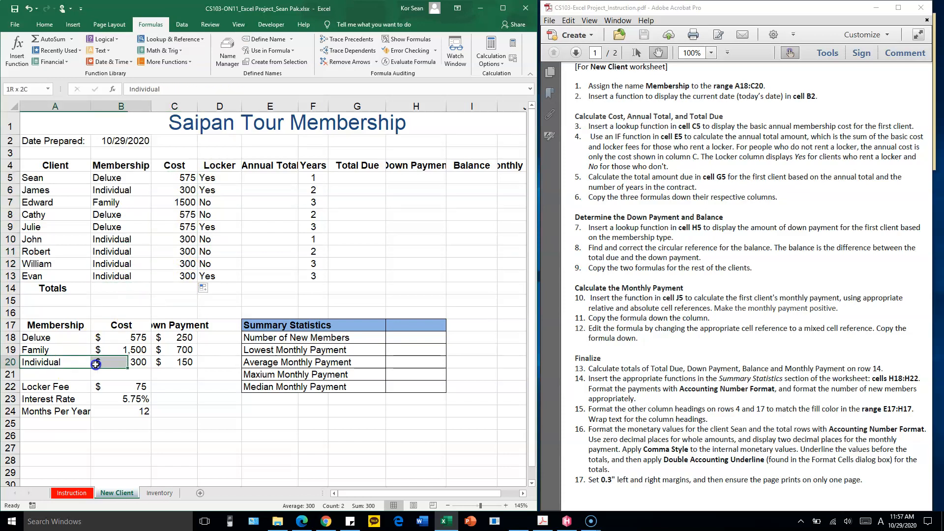
pyautogui.click(60, 350)
pyautogui.moveTo(133, 202); pyautogui.dragTo(166, 201)
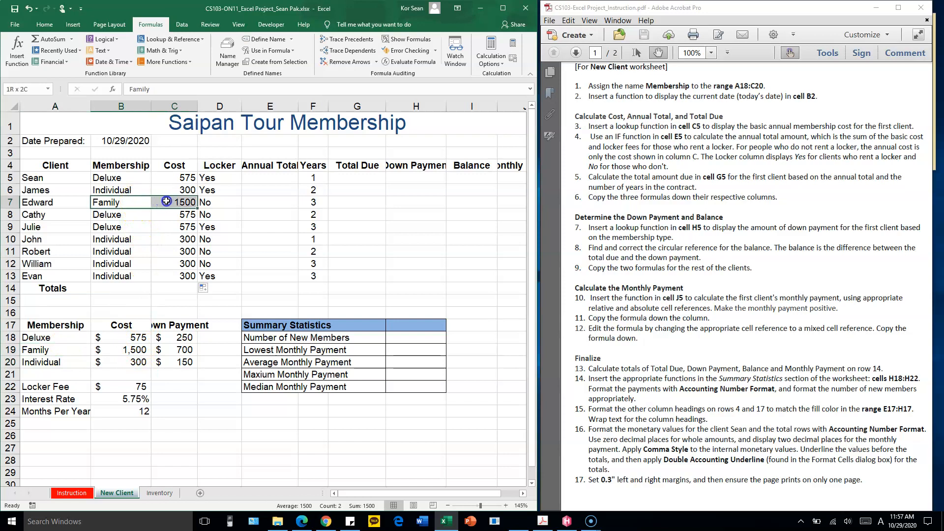
pyautogui.click(163, 239)
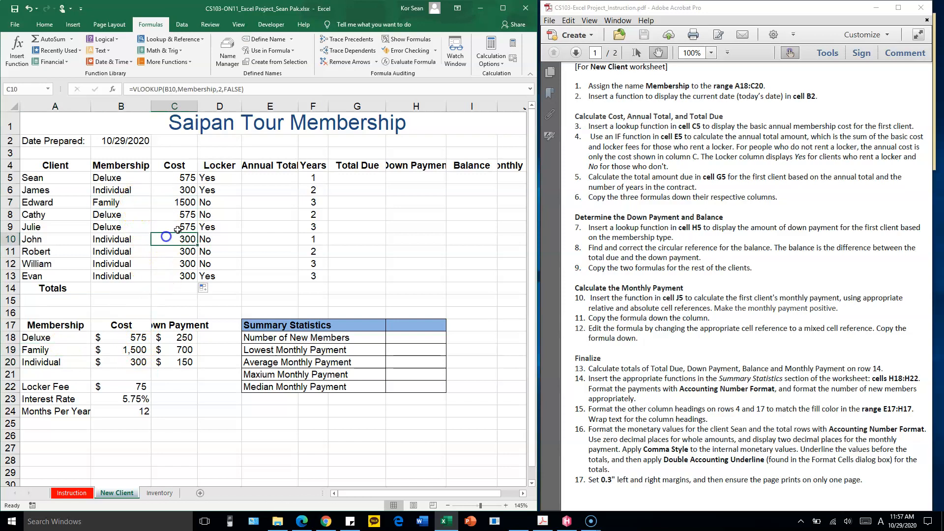
# Start an IF formula in cell E5 with the logical test D5="Yes" for clients who rent a locker
pyautogui.click(280, 176)
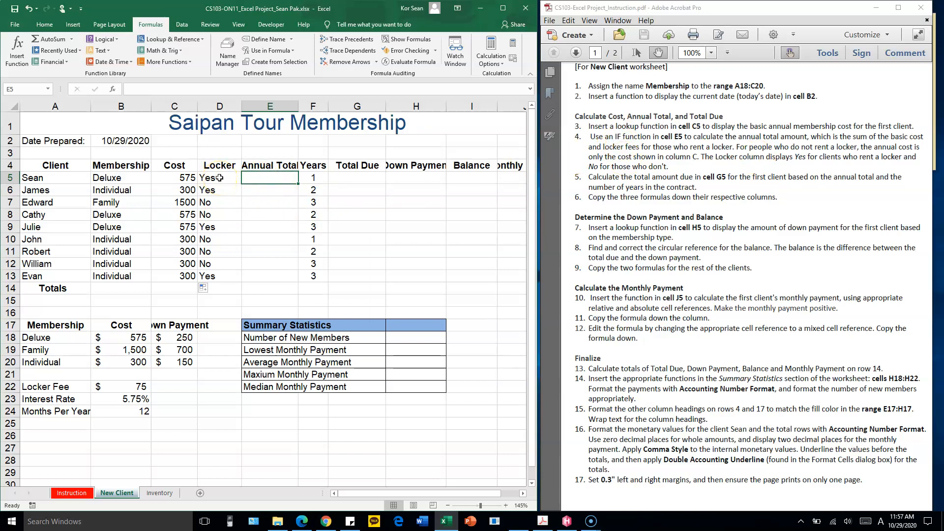
pyautogui.click(108, 178)
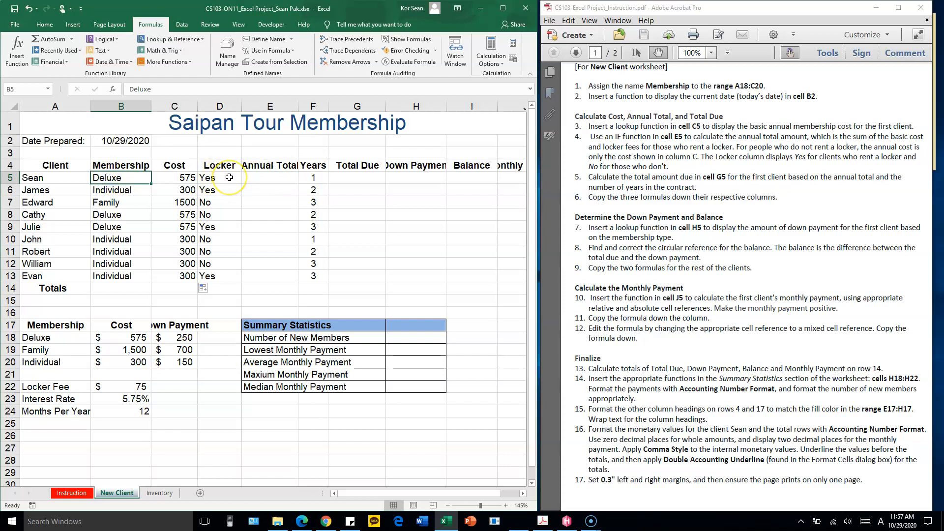
pyautogui.moveTo(229, 178); pyautogui.dragTo(227, 187)
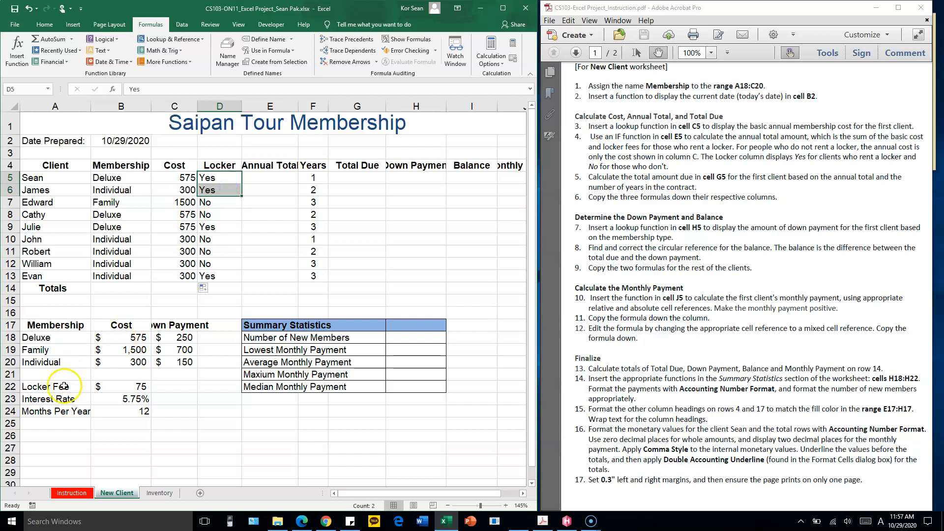
pyautogui.moveTo(62, 388); pyautogui.dragTo(113, 383)
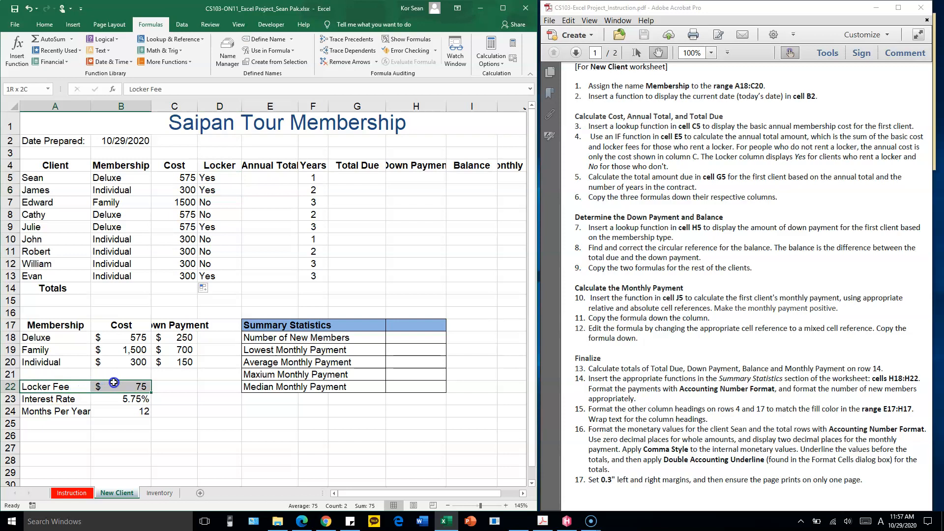
pyautogui.click(256, 177)
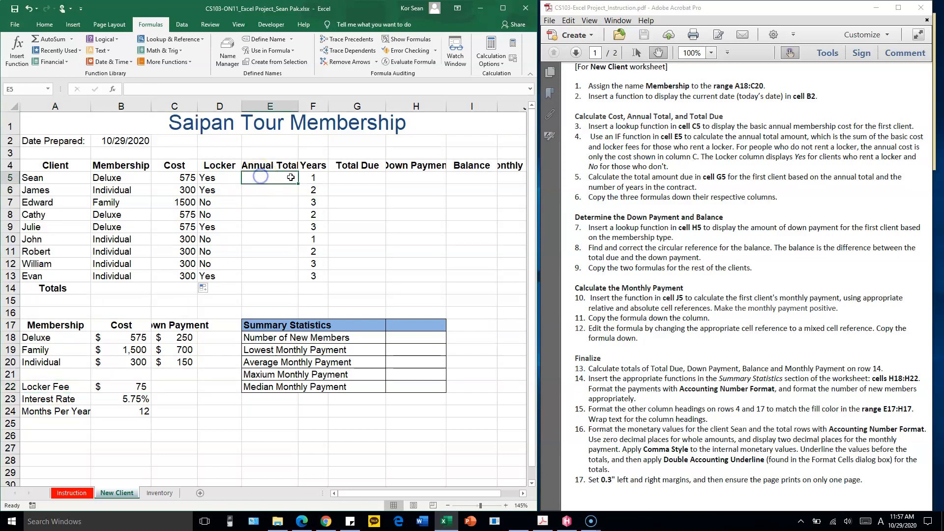
pyautogui.write('=I')
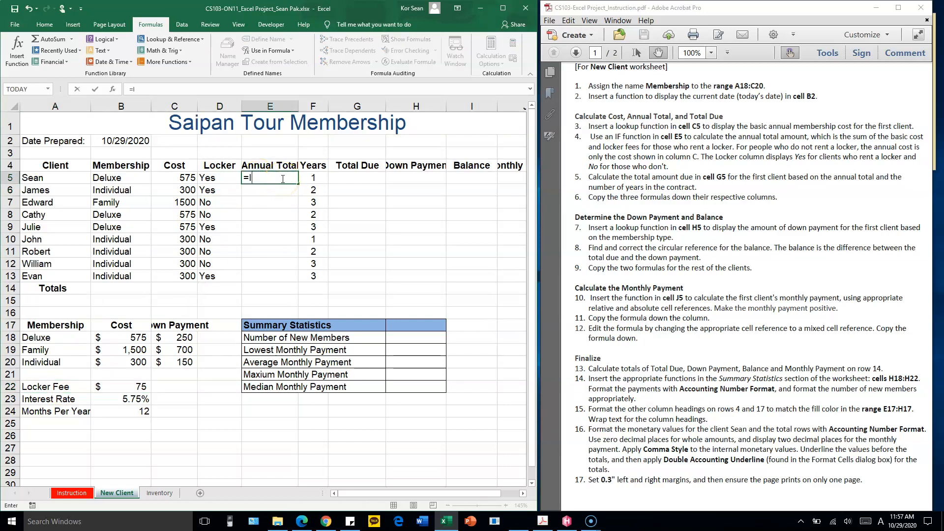
pyautogui.write('F(')
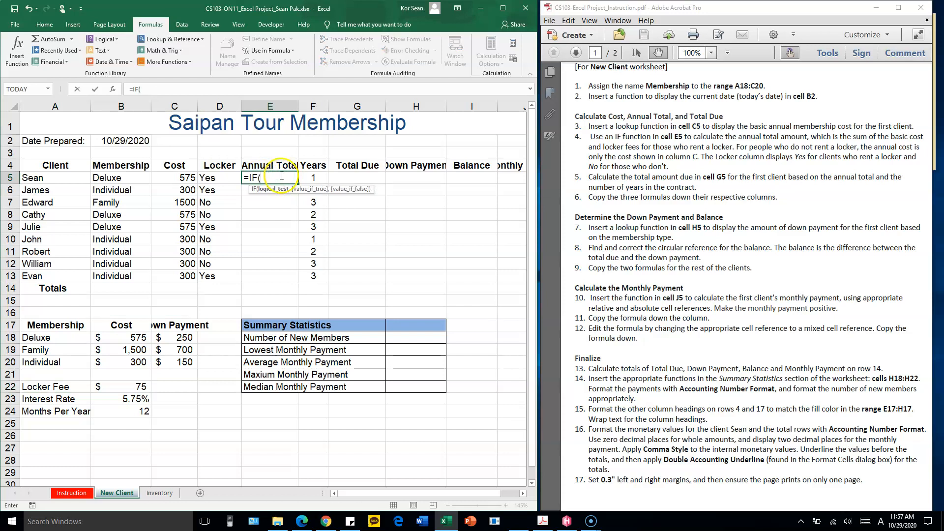
pyautogui.click(222, 178)
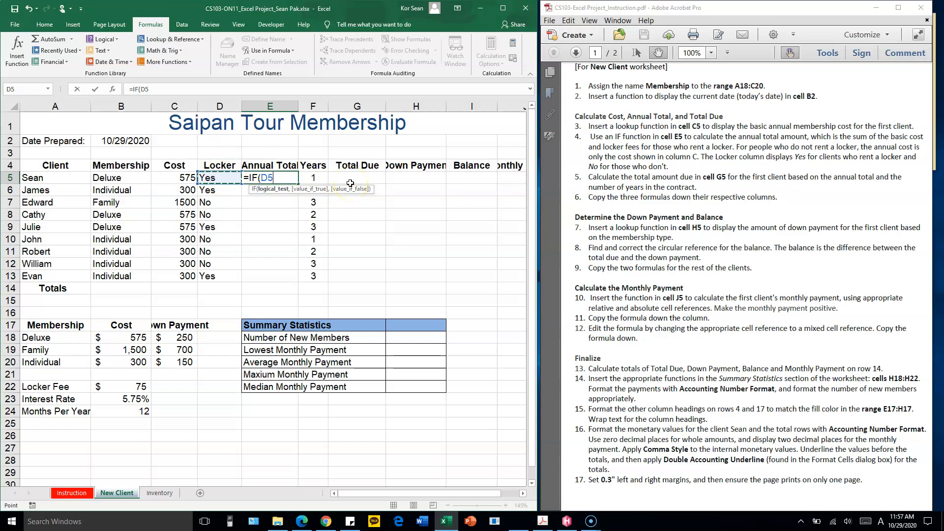
pyautogui.write(',')
pyautogui.press('BackSpace')
pyautogui.write('="Yes",')
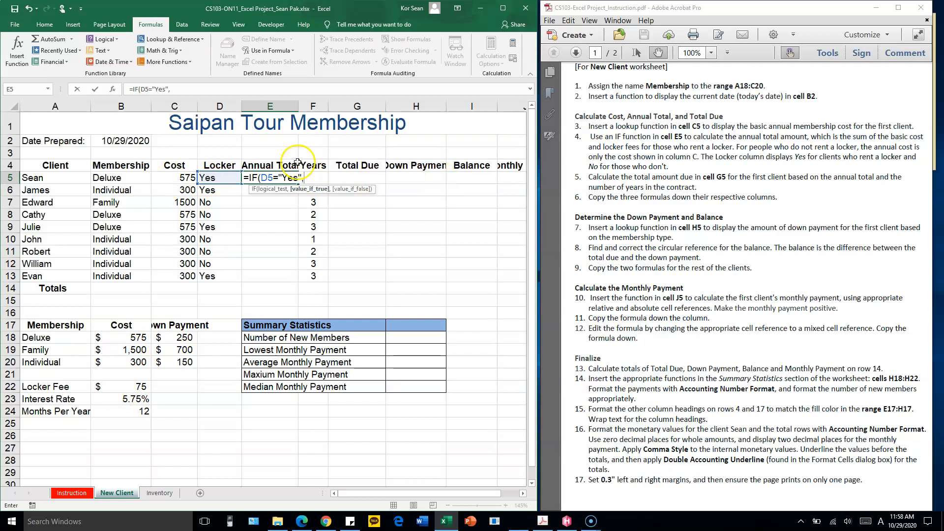
# Set the IF formula's value-if-true to C5+$B$22, with an absolute reference to the locker fee, and enter it
pyautogui.click(186, 178)
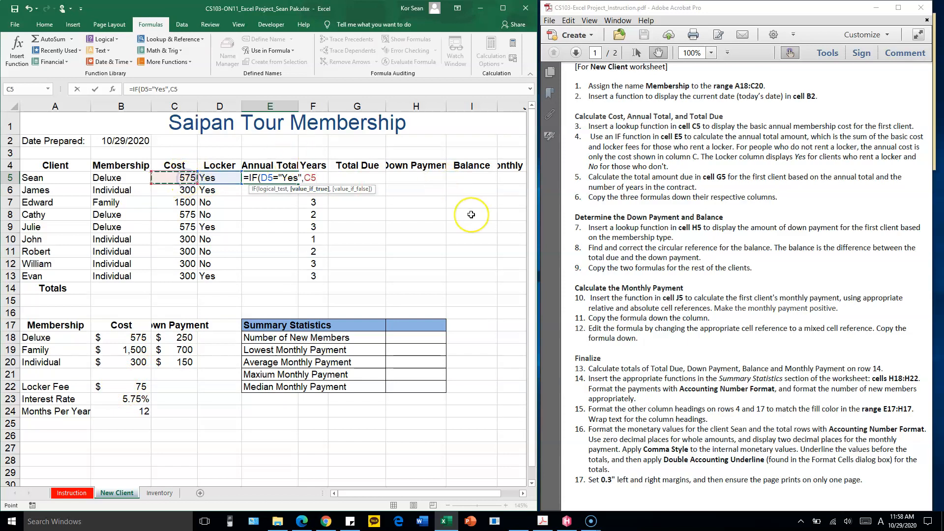
pyautogui.write('+')
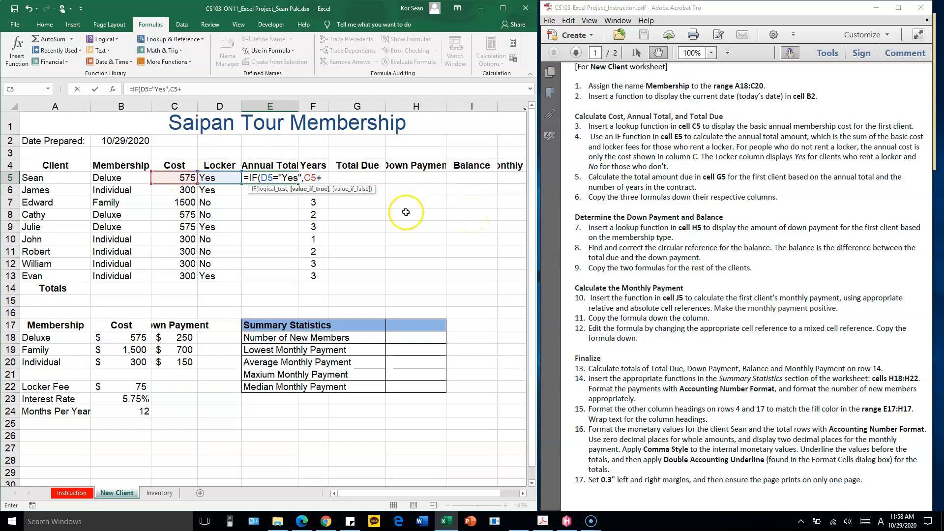
pyautogui.click(139, 387)
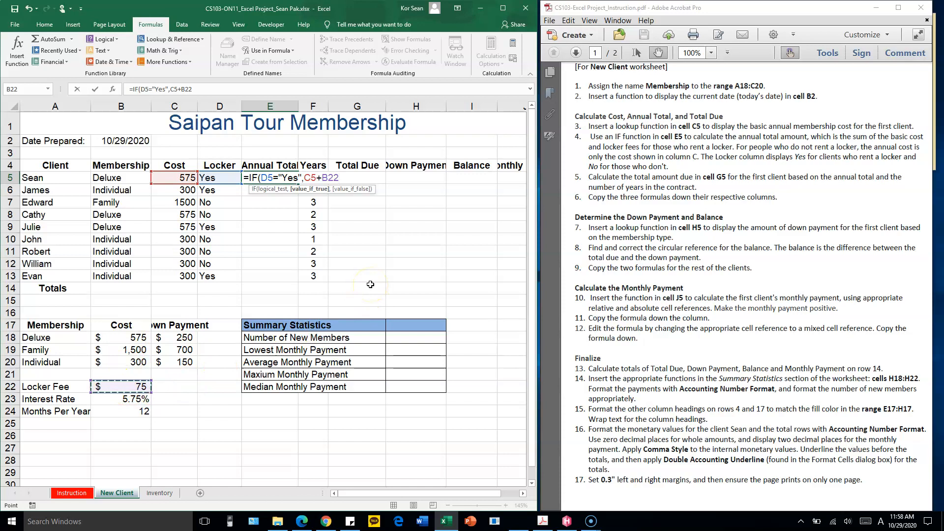
pyautogui.press('F4')
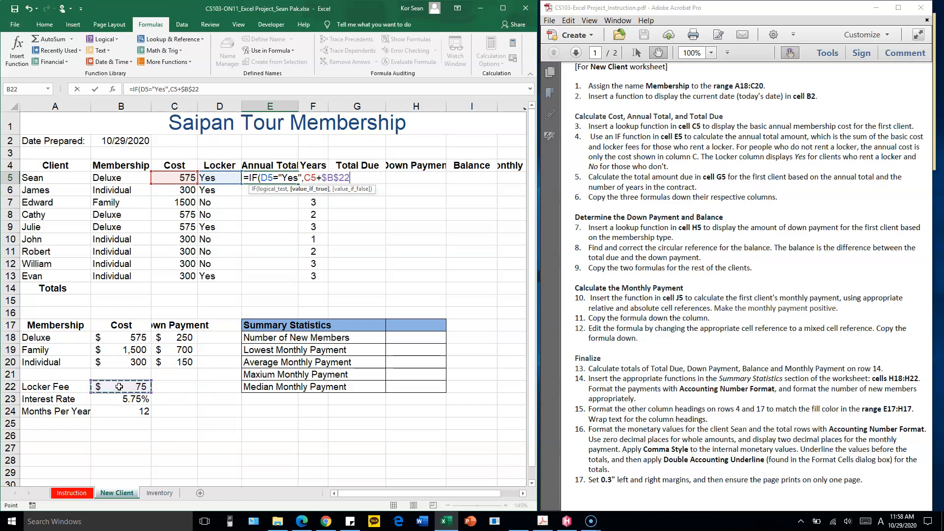
pyautogui.doubleClick(305, 177)
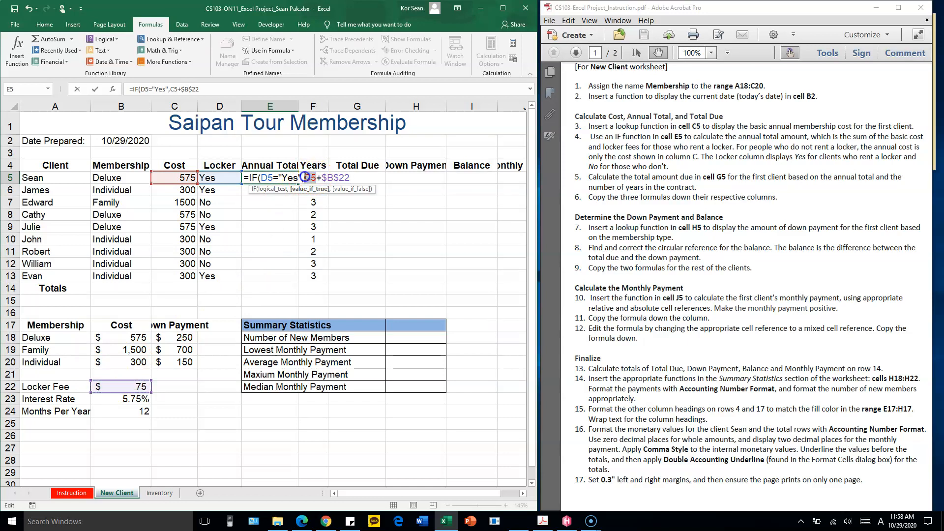
pyautogui.doubleClick(264, 177)
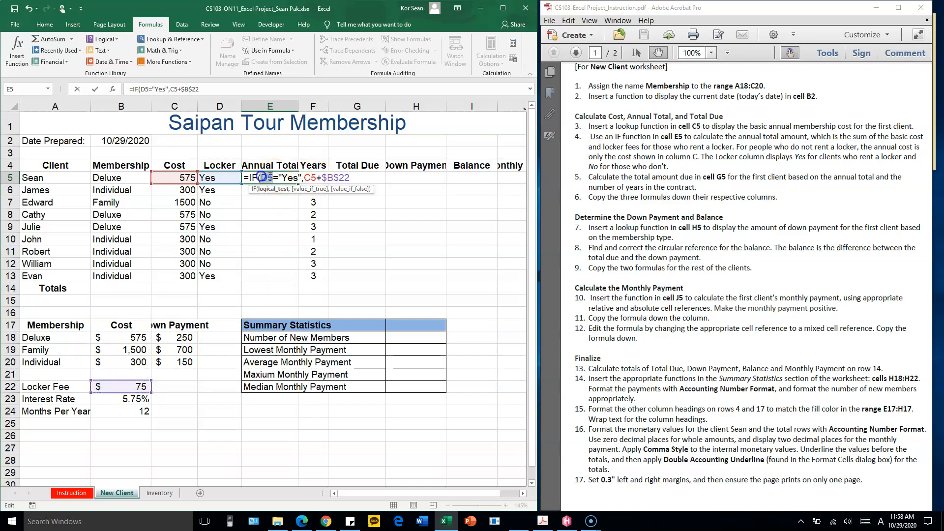
pyautogui.click(352, 177)
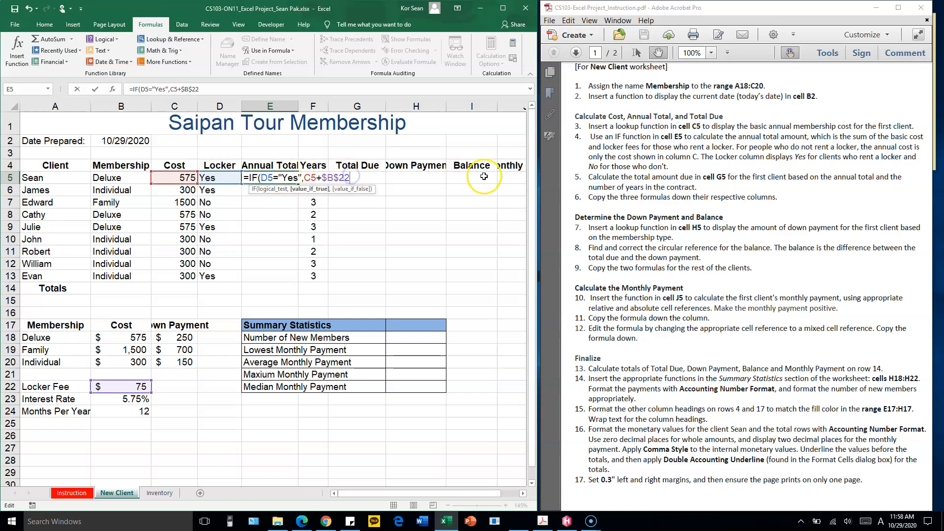
pyautogui.press('Return')
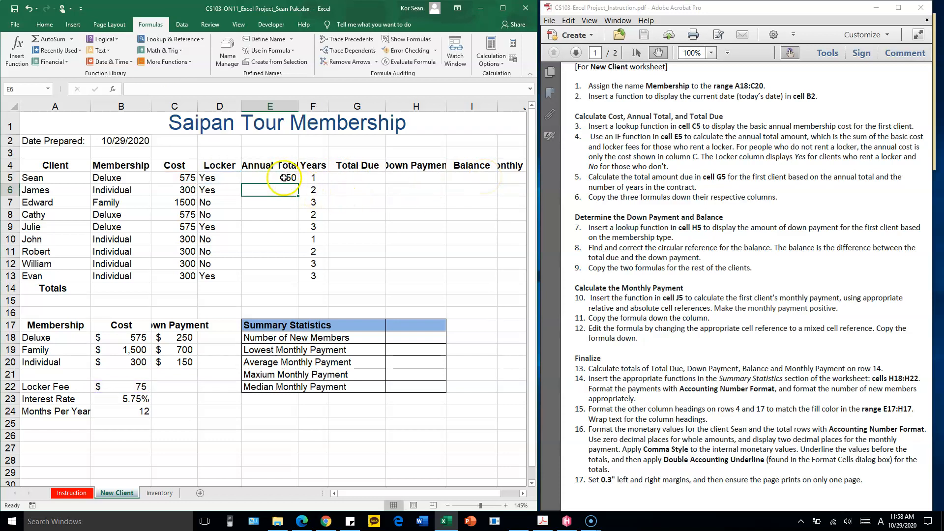
# Copy the annual total formula from E5 down the column to E14
pyautogui.click(187, 179)
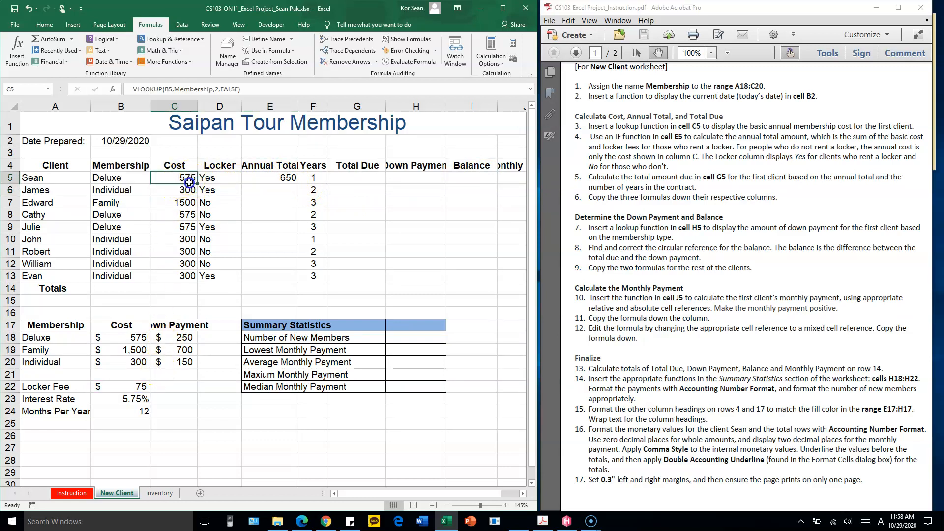
pyautogui.click(289, 178)
pyautogui.doubleClick(298, 184)
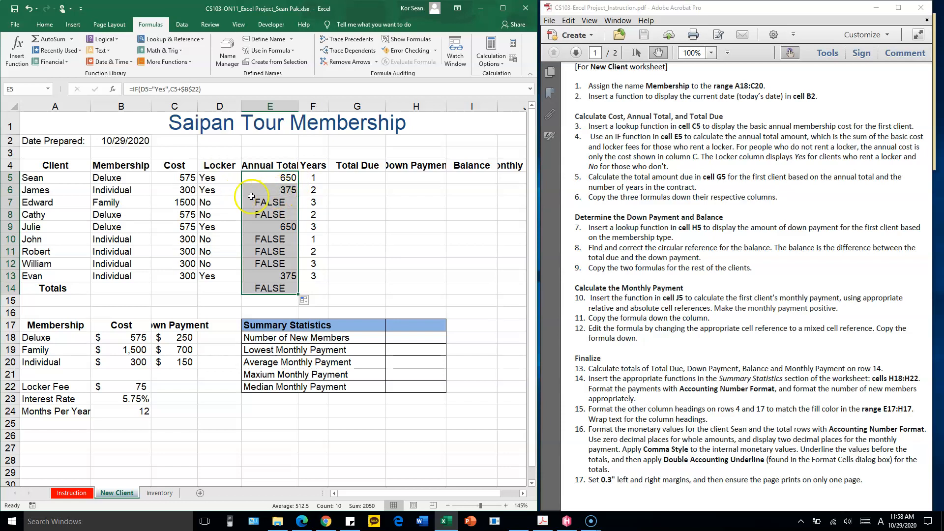
# Add C5 as the value-if-false argument of the IF formula in cell E5 for clients without a locker
pyautogui.doubleClick(289, 178)
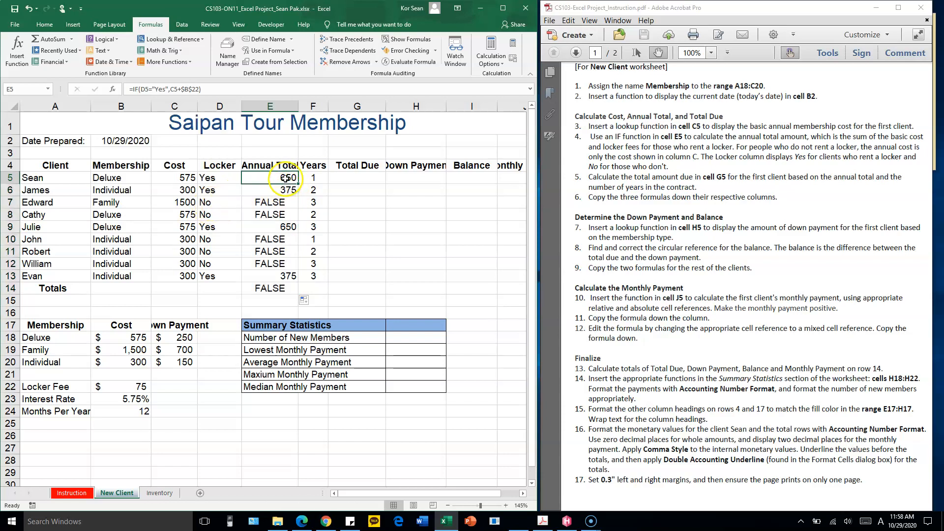
pyautogui.click(330, 177)
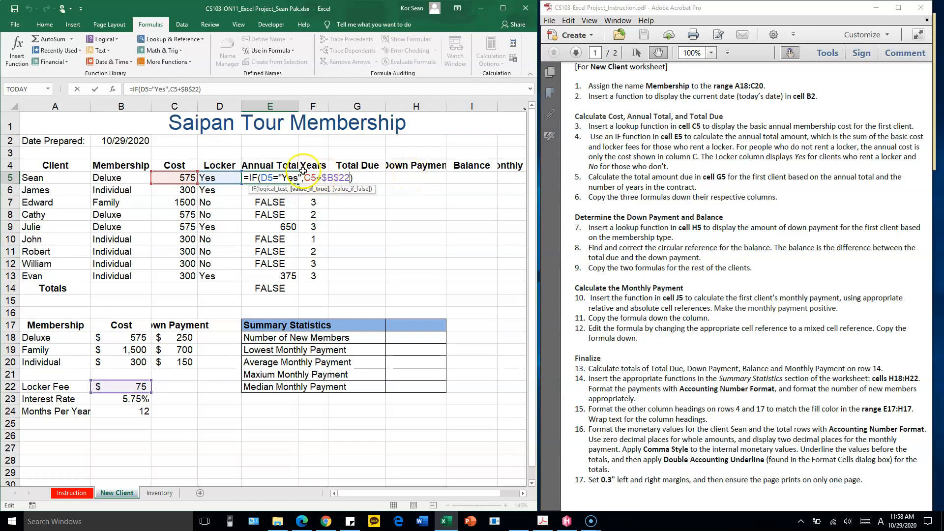
pyautogui.moveTo(299, 178); pyautogui.dragTo(349, 178)
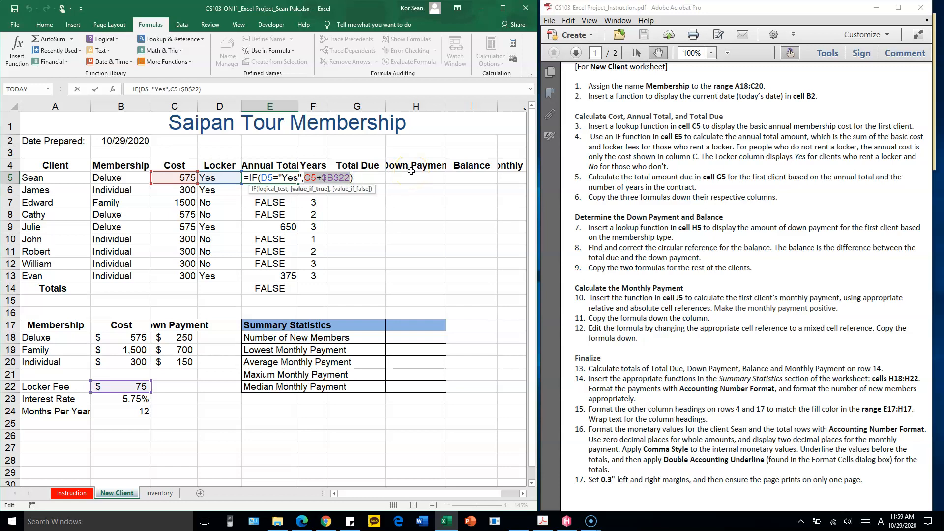
pyautogui.press('End')
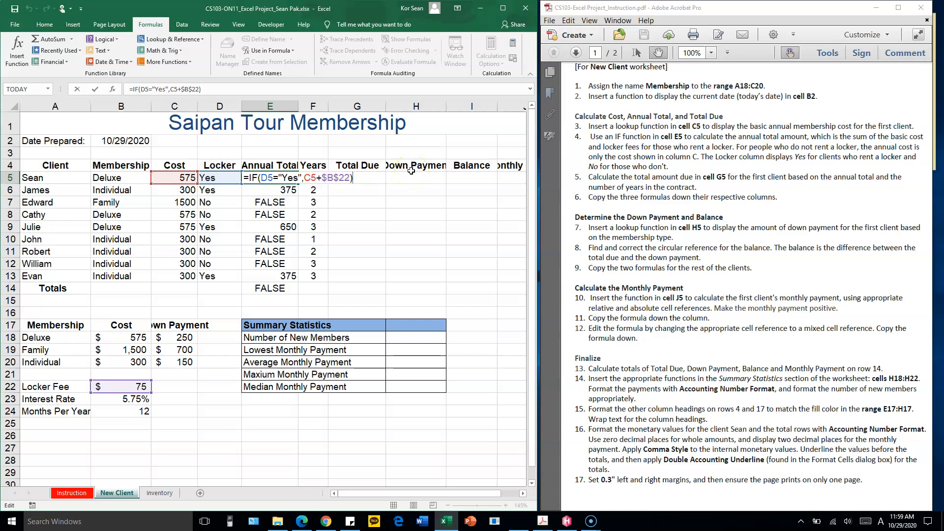
pyautogui.press('Left')
pyautogui.write(',')
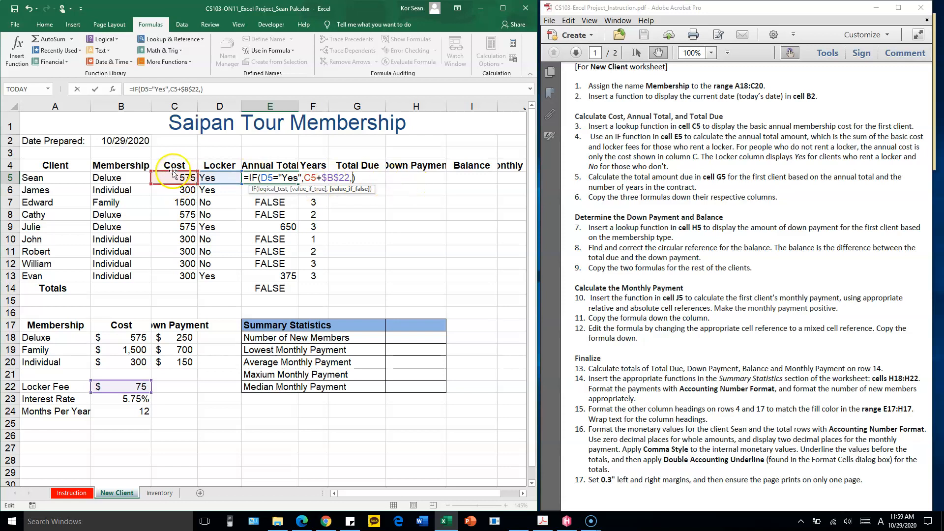
pyautogui.write('C')
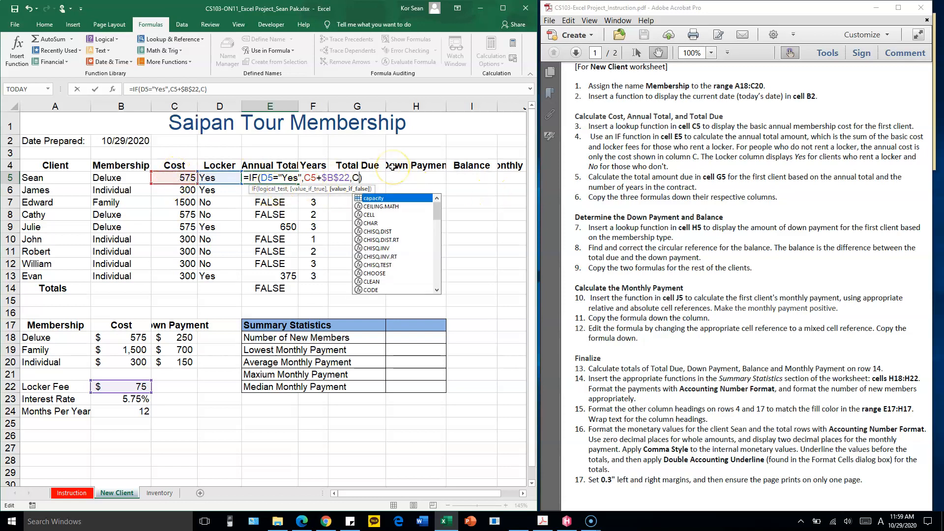
pyautogui.write('5')
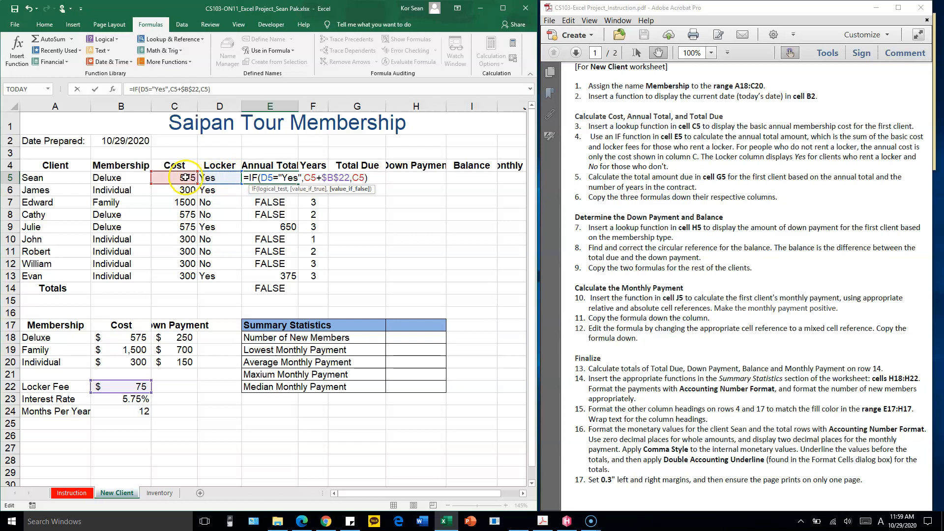
pyautogui.click(215, 180)
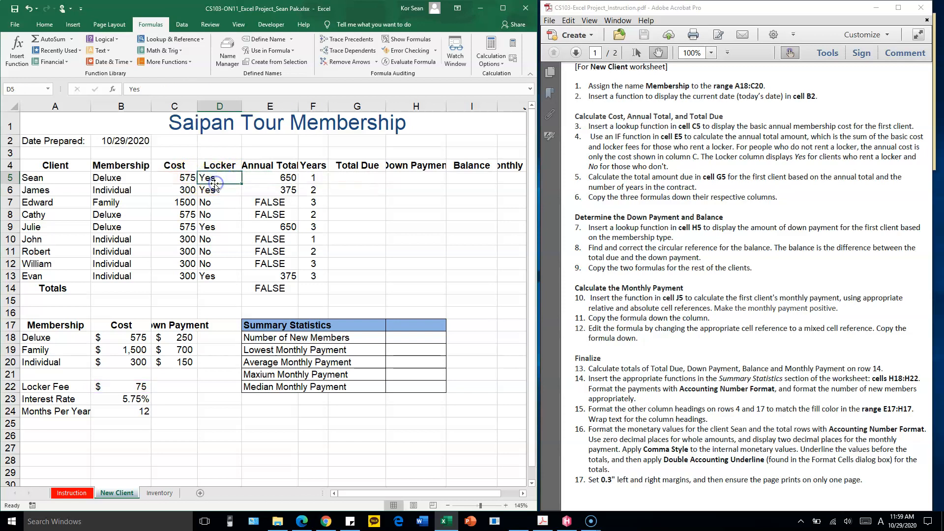
# Review the arguments of the IF formula in E5 and copy it down the Annual Total column to E14
pyautogui.doubleClick(266, 177)
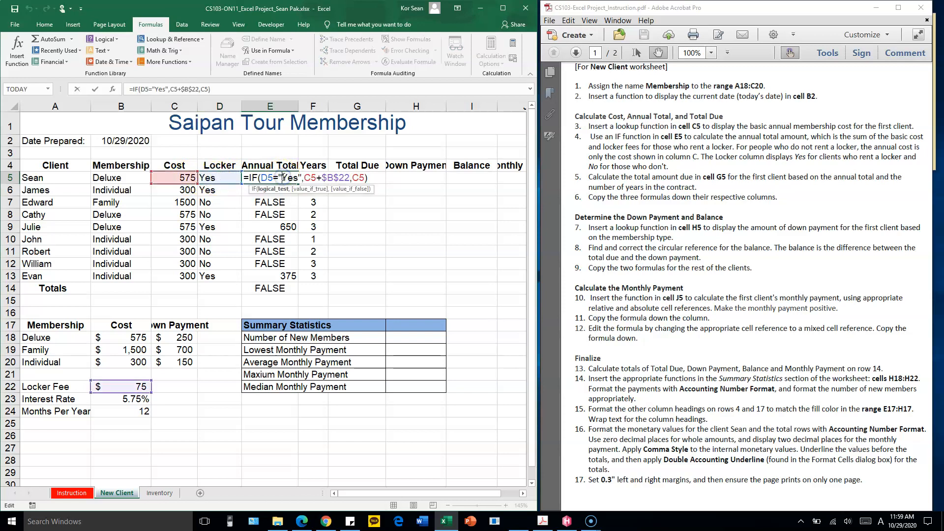
pyautogui.moveTo(260, 178); pyautogui.dragTo(343, 180)
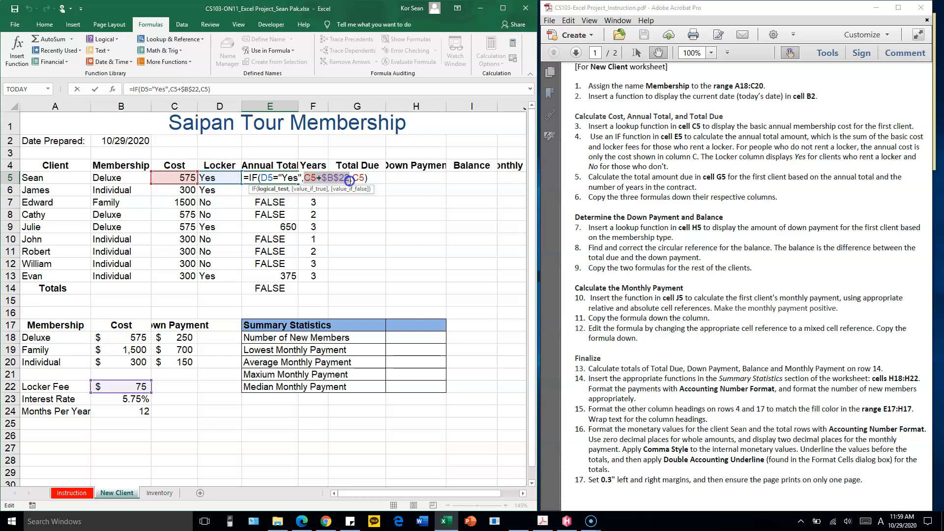
pyautogui.moveTo(349, 180); pyautogui.dragTo(351, 179)
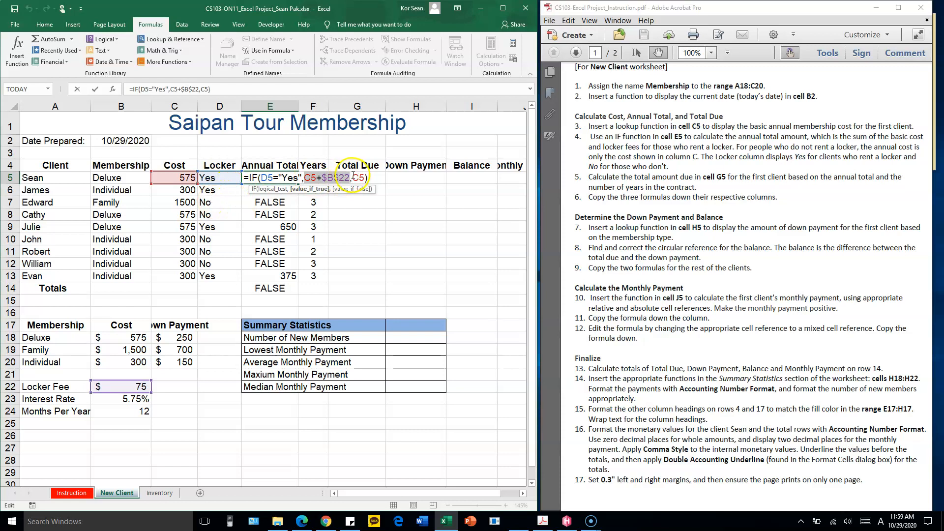
pyautogui.moveTo(353, 178); pyautogui.dragTo(361, 175)
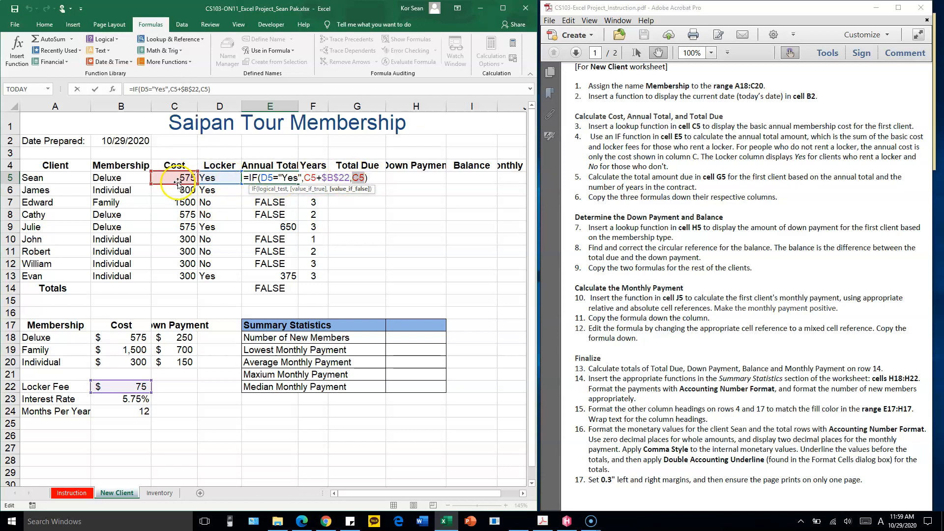
pyautogui.press('Return')
pyautogui.click(289, 177)
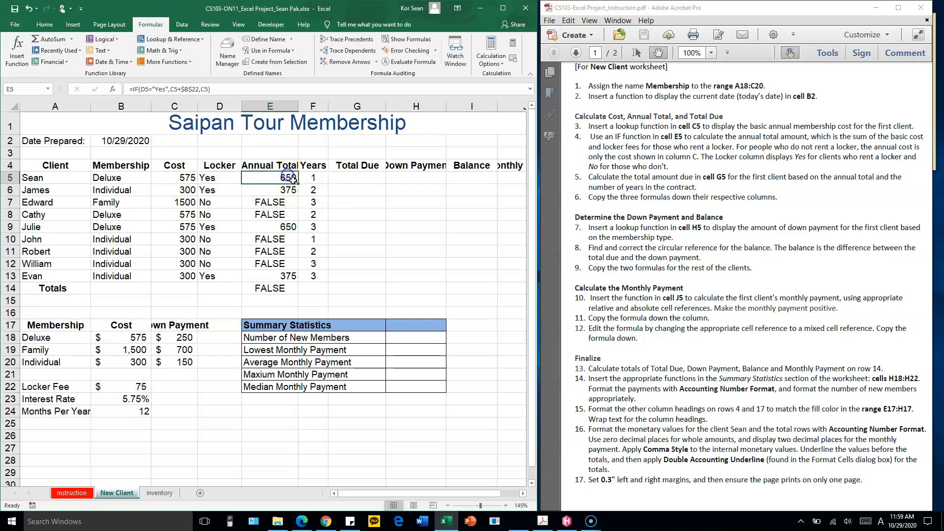
pyautogui.doubleClick(300, 184)
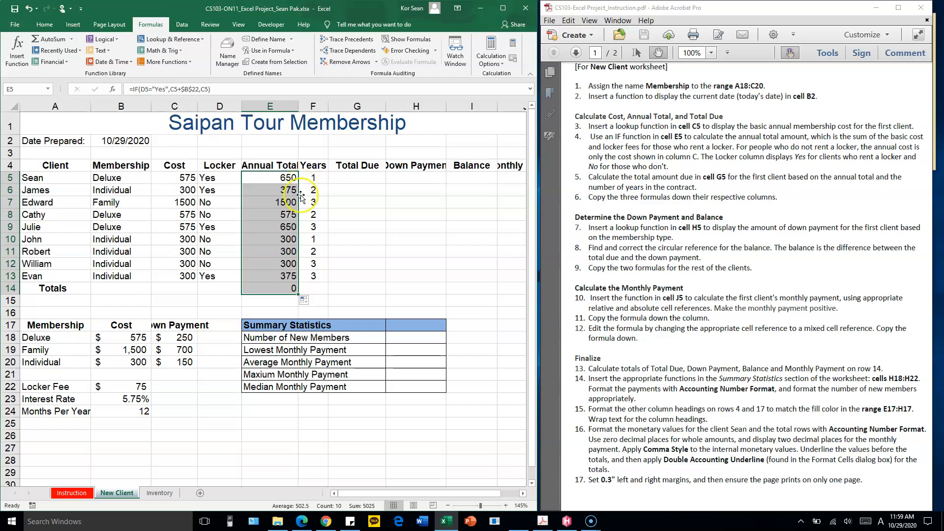
# Delete the copied formula from cell E14 in the Totals row
pyautogui.click(283, 290)
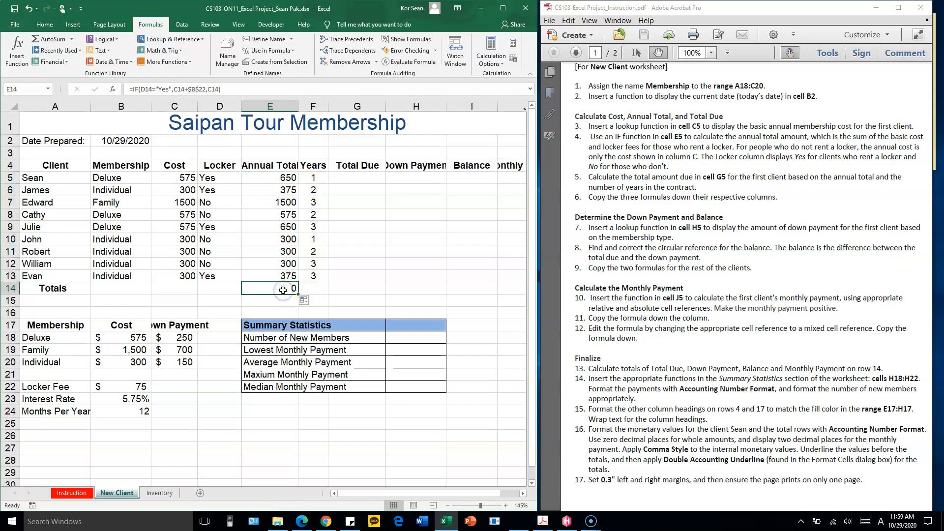
pyautogui.click(231, 288)
pyautogui.click(284, 289)
pyautogui.press('Delete')
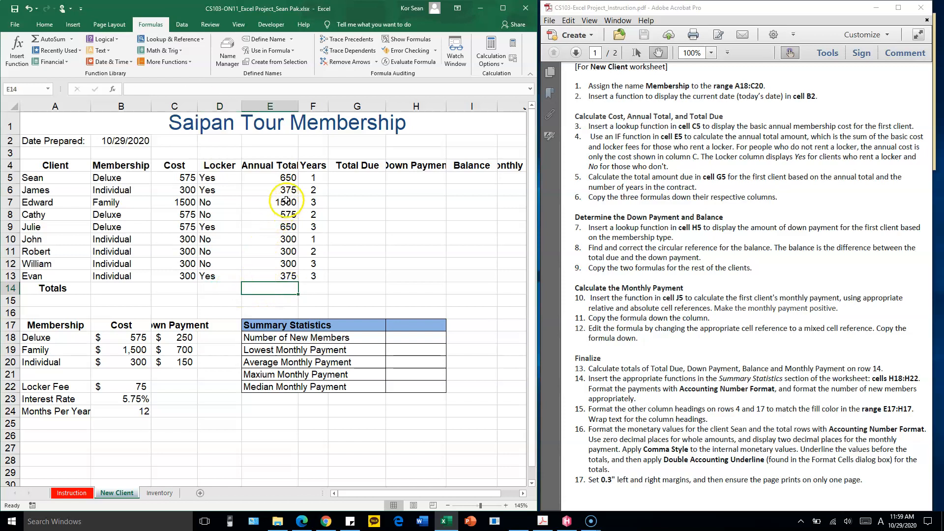
# Check the annual totals in rows 7 to 13 against each client's cost and locker entry
pyautogui.click(180, 203)
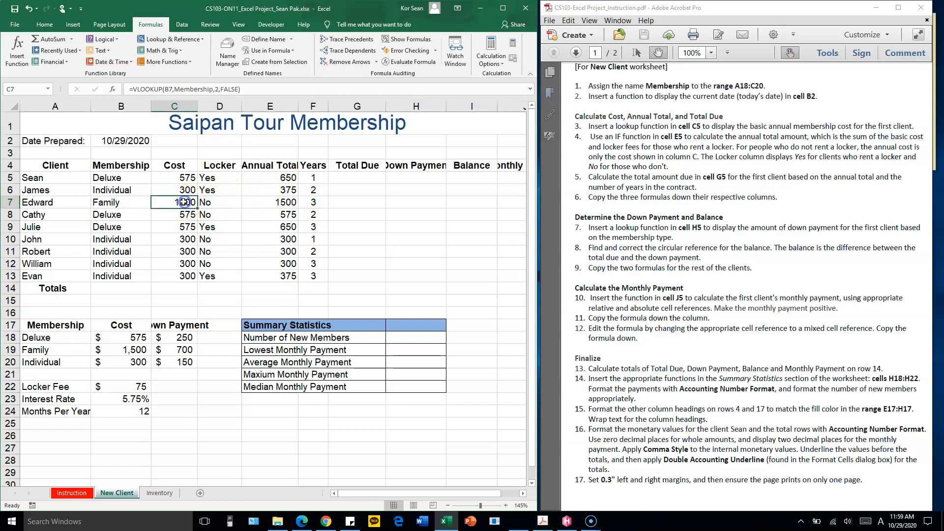
pyautogui.click(216, 204)
pyautogui.moveTo(189, 204); pyautogui.dragTo(254, 203)
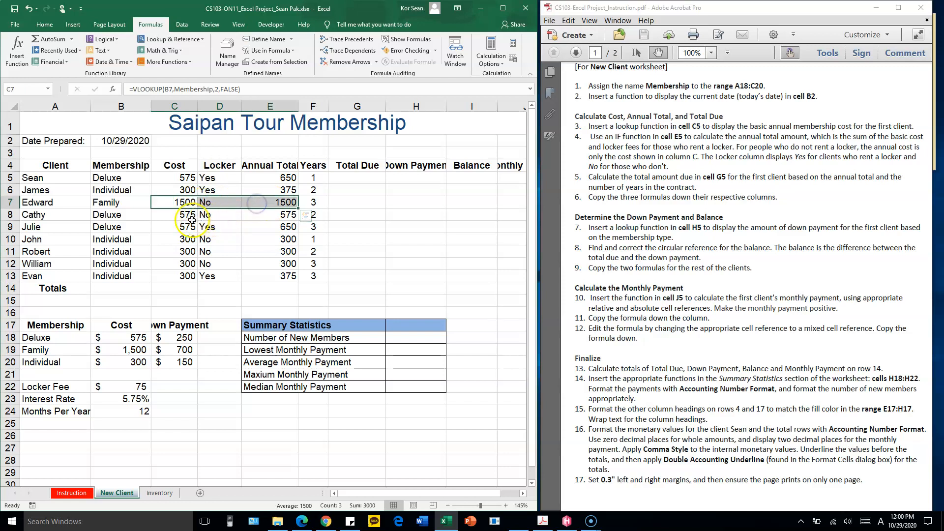
pyautogui.moveTo(187, 216); pyautogui.dragTo(279, 215)
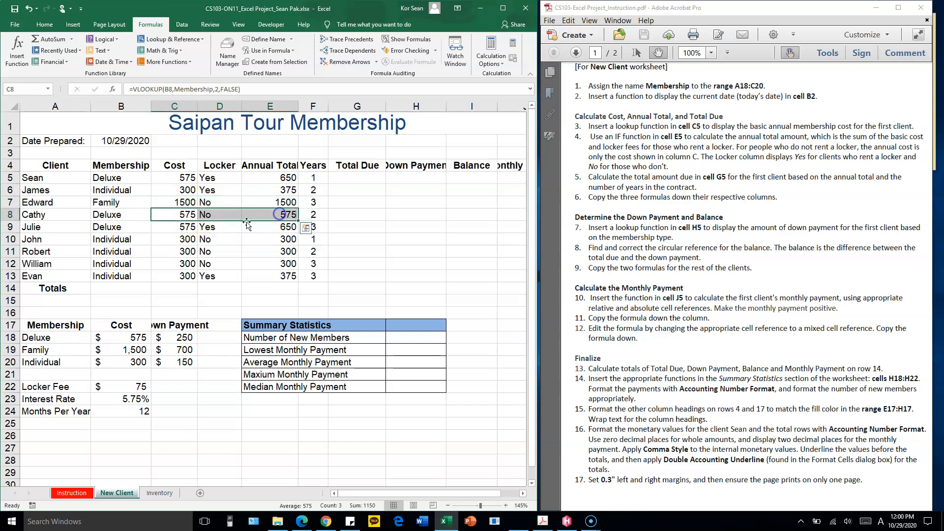
pyautogui.moveTo(183, 228); pyautogui.dragTo(217, 227)
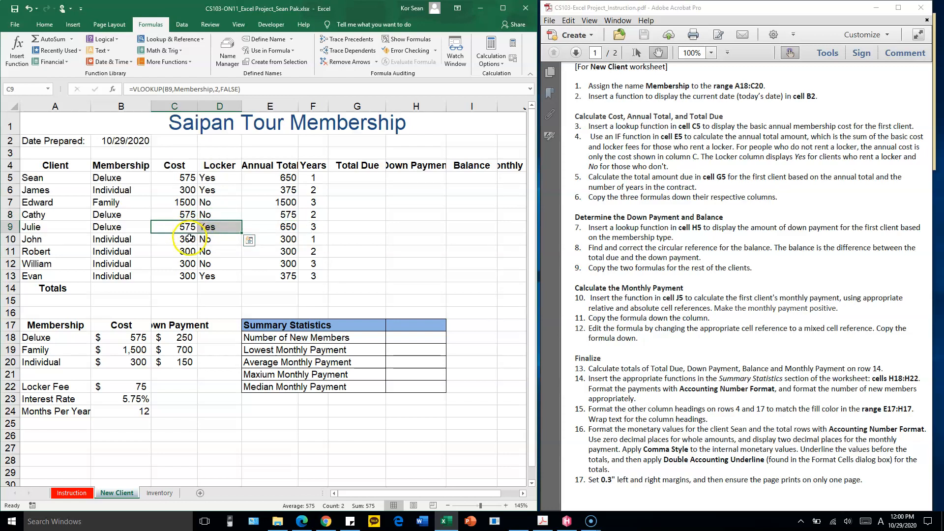
pyautogui.click(289, 229)
pyautogui.moveTo(215, 243); pyautogui.dragTo(256, 252)
pyautogui.click(283, 274)
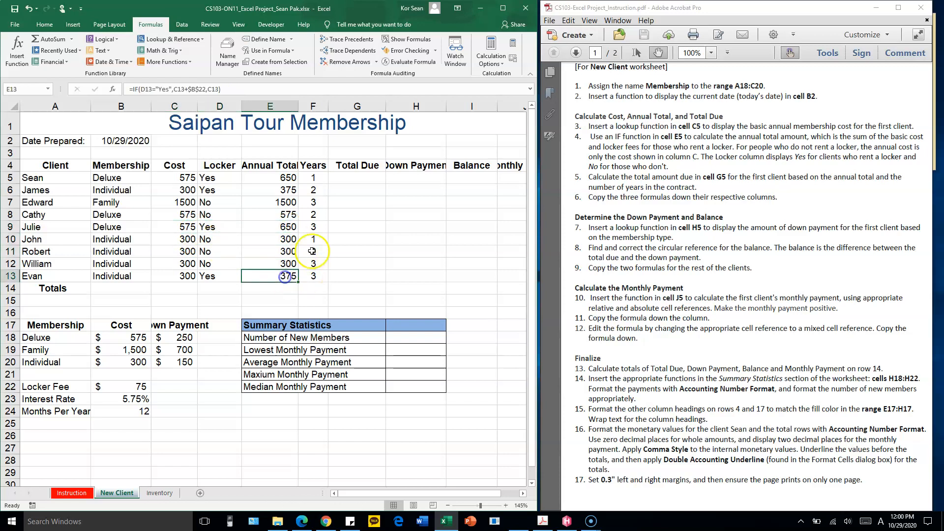
# Enter the formula =E5*F5 in cell G5 to calculate the first client's total due from annual total and years
pyautogui.click(367, 176)
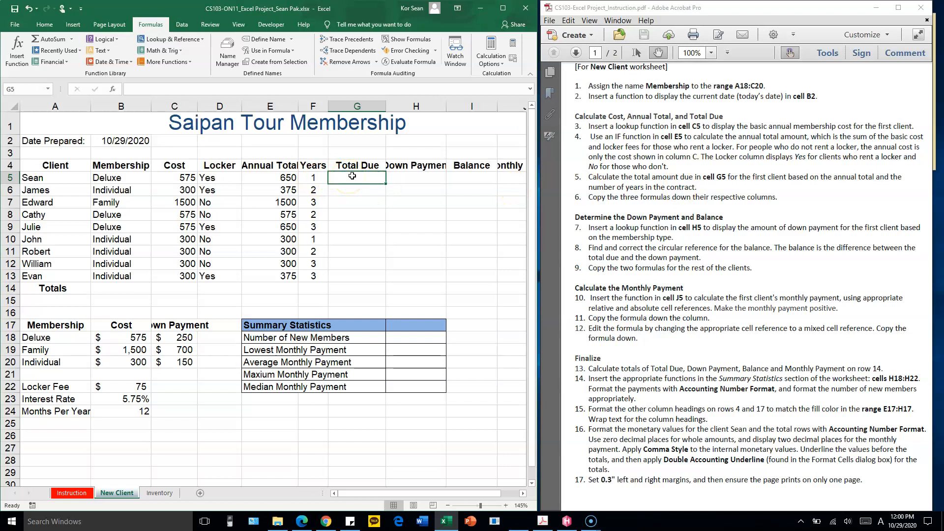
pyautogui.click(274, 178)
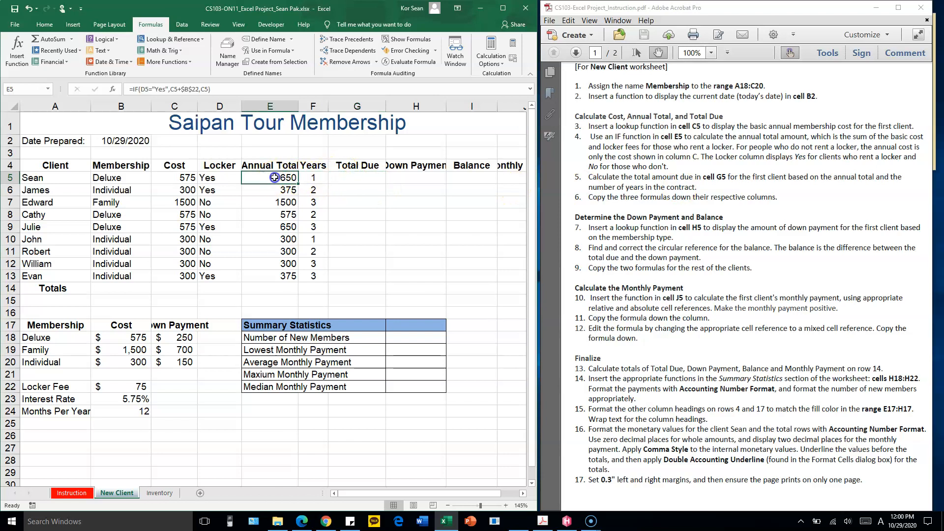
pyautogui.click(314, 176)
pyautogui.moveTo(314, 183); pyautogui.dragTo(308, 214)
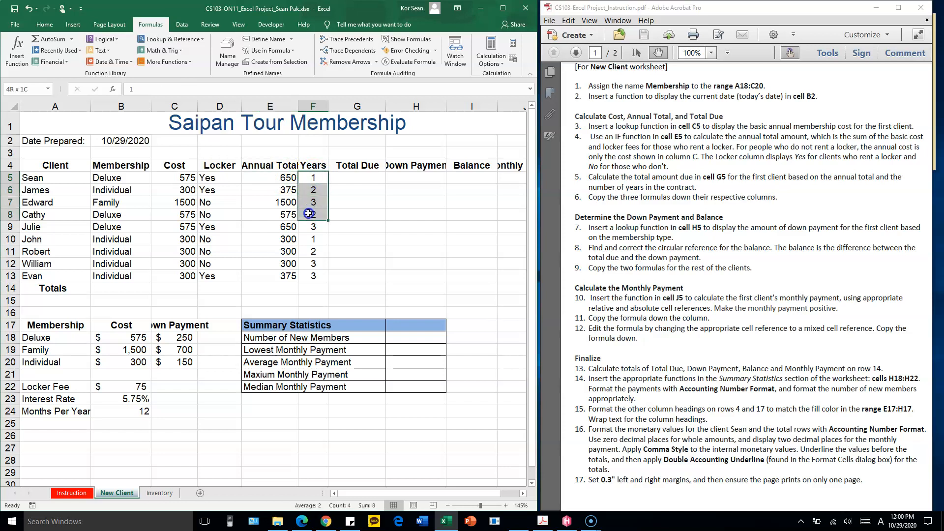
pyautogui.click(357, 177)
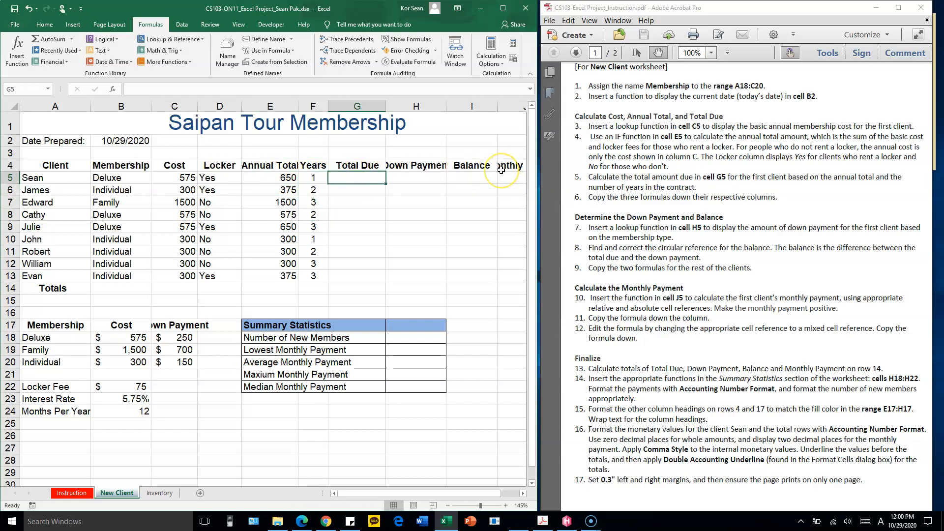
pyautogui.write('=')
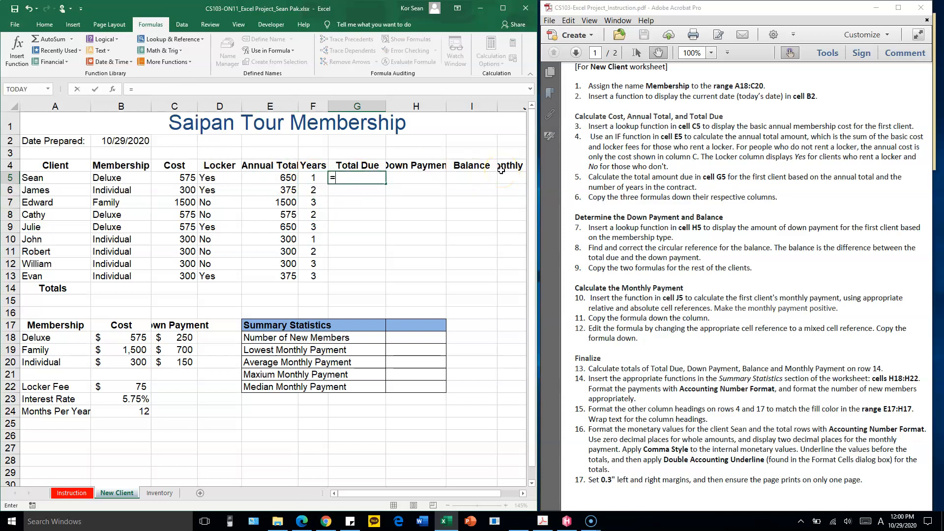
pyautogui.click(288, 178)
pyautogui.write('*')
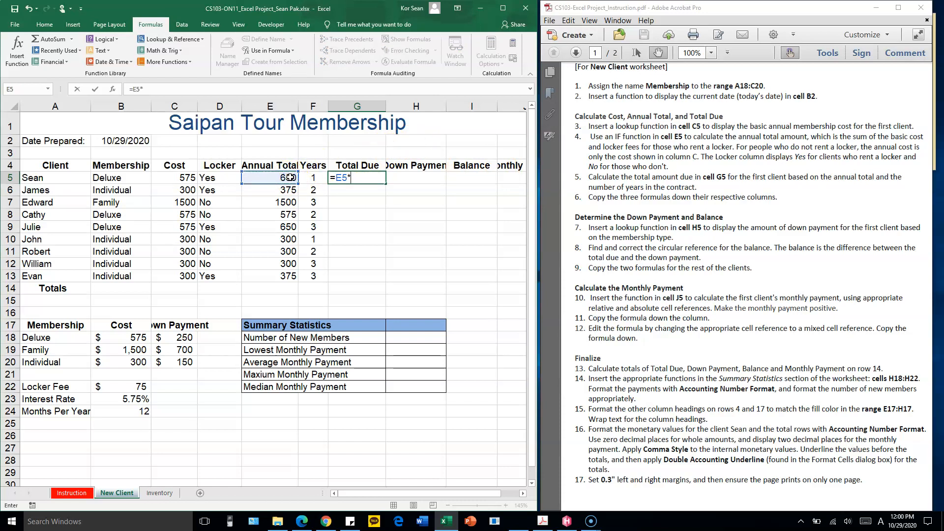
pyautogui.click(314, 177)
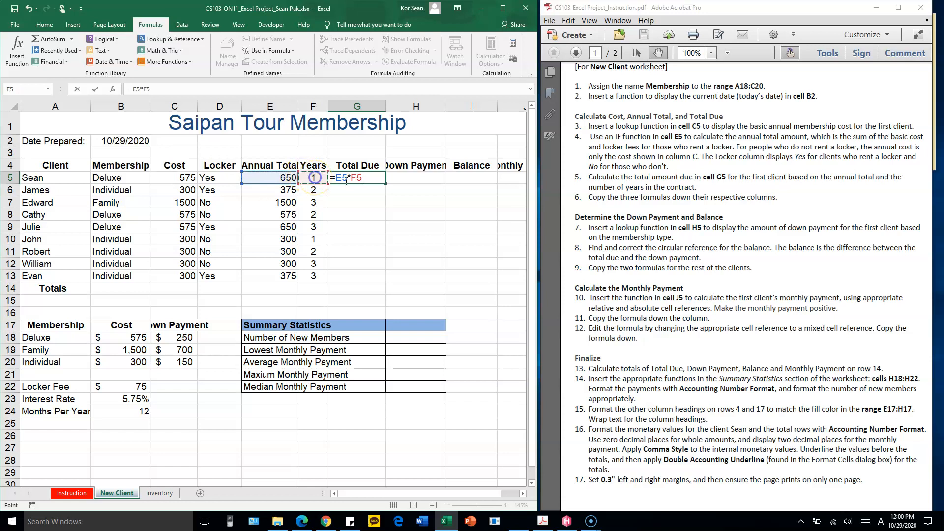
pyautogui.press('Return')
# Copy the total due formula from G5 down to G13 and check rows 12 and 11 against annual total and years
pyautogui.click(377, 180)
pyautogui.moveTo(385, 182); pyautogui.dragTo(384, 283)
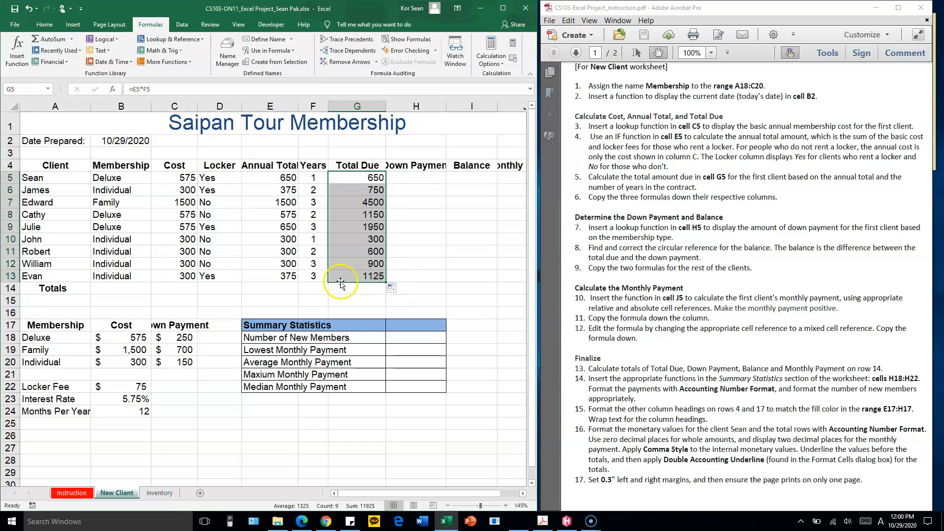
pyautogui.click(280, 263)
pyautogui.click(310, 265)
pyautogui.click(374, 262)
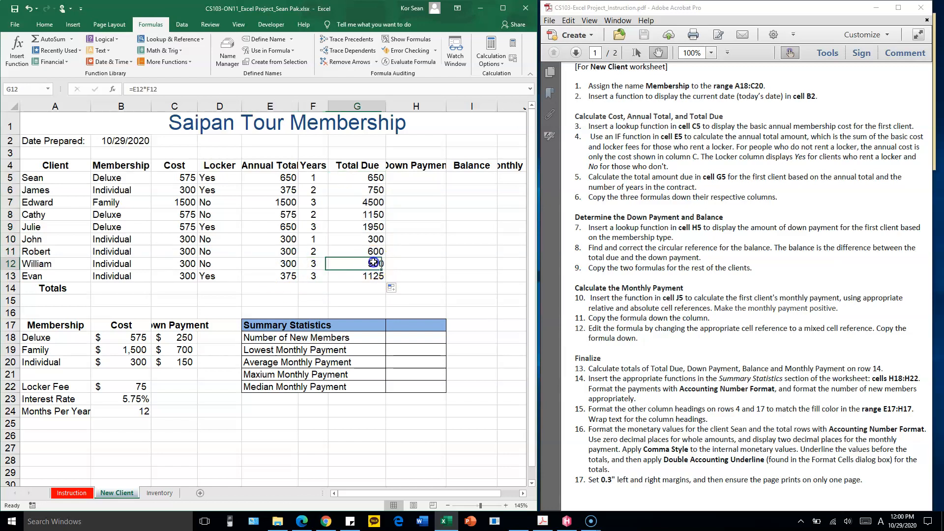
pyautogui.click(277, 251)
pyautogui.click(316, 251)
pyautogui.click(361, 254)
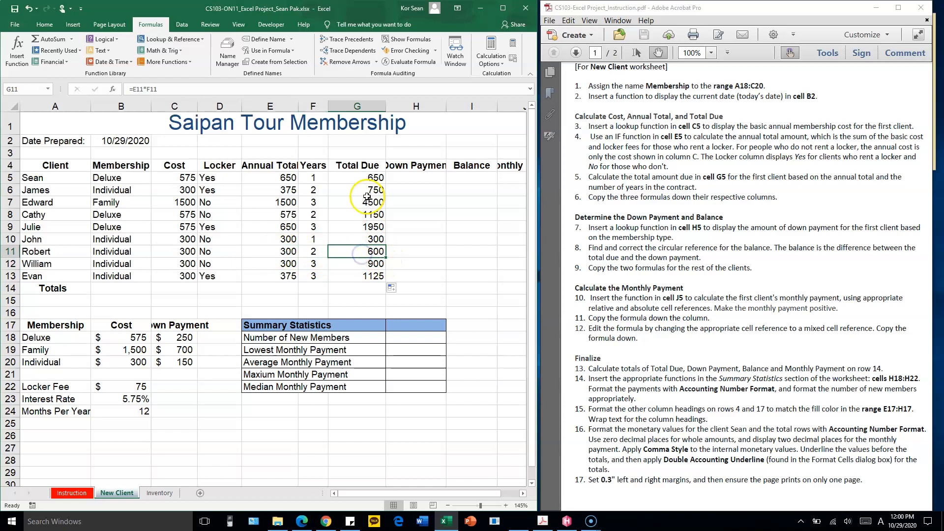
# Examine the membership table in A18:C20 for the down payment of each membership type needed in cell H5
pyautogui.click(405, 175)
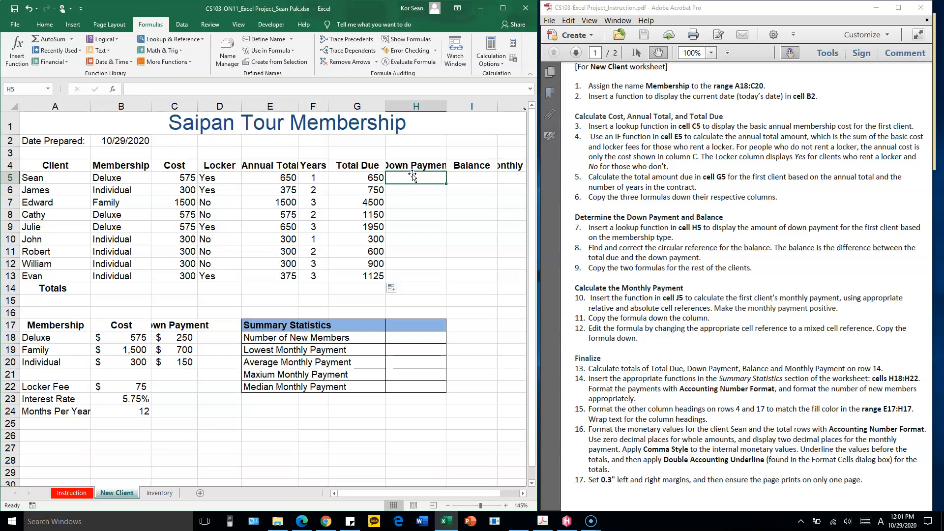
pyautogui.click(419, 167)
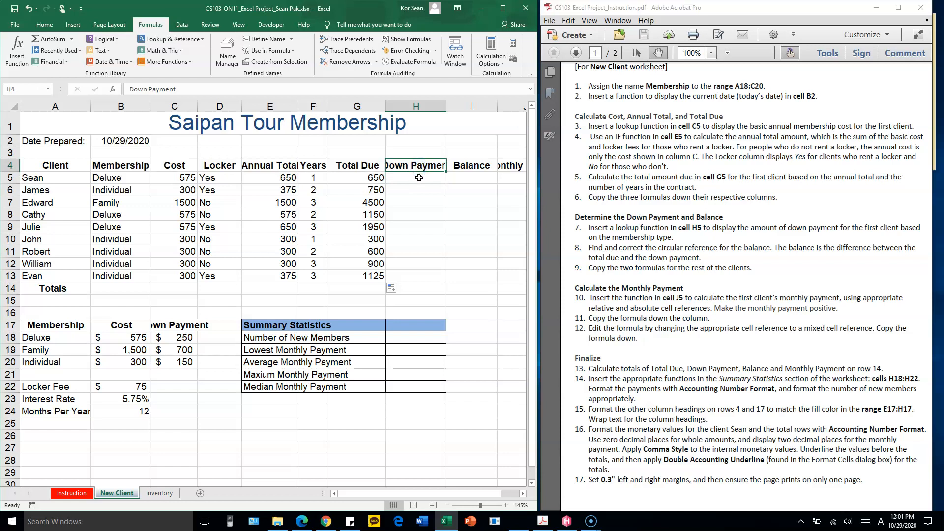
pyautogui.click(419, 178)
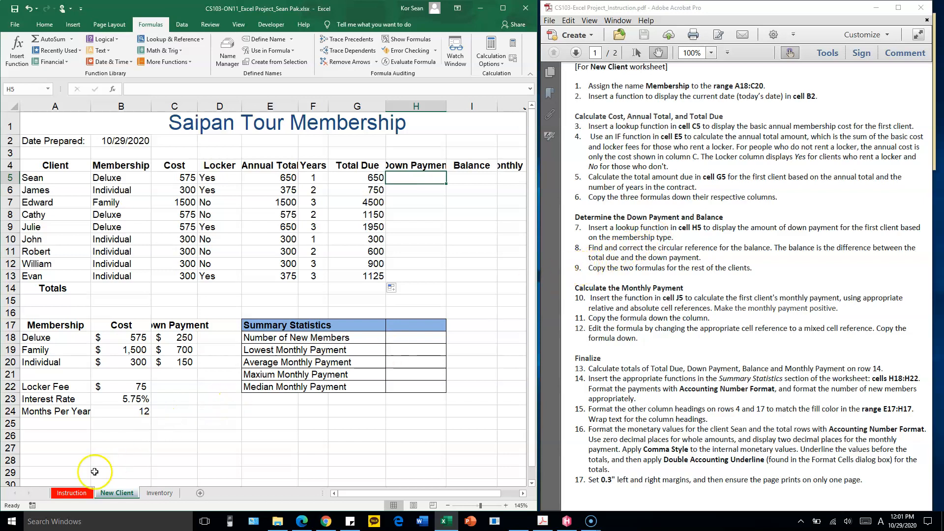
pyautogui.click(16, 519)
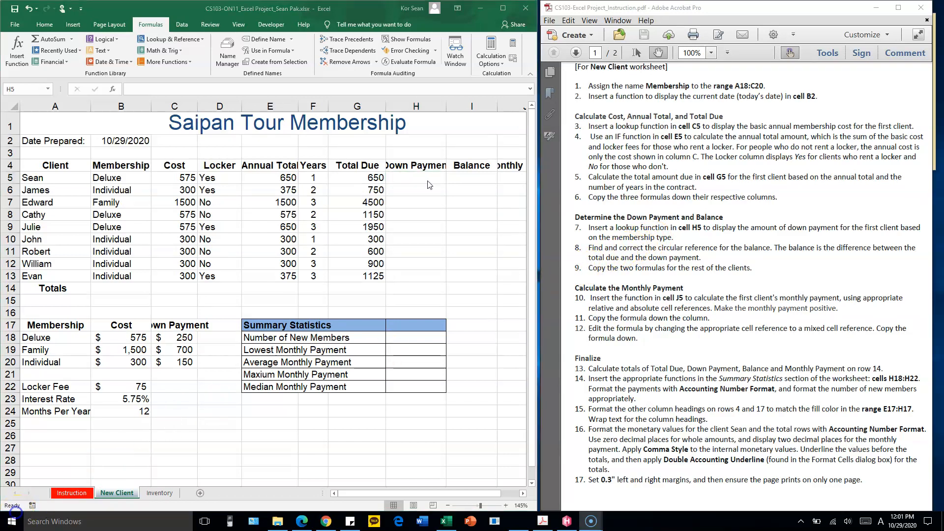
pyautogui.click(32, 339)
pyautogui.press('F2')
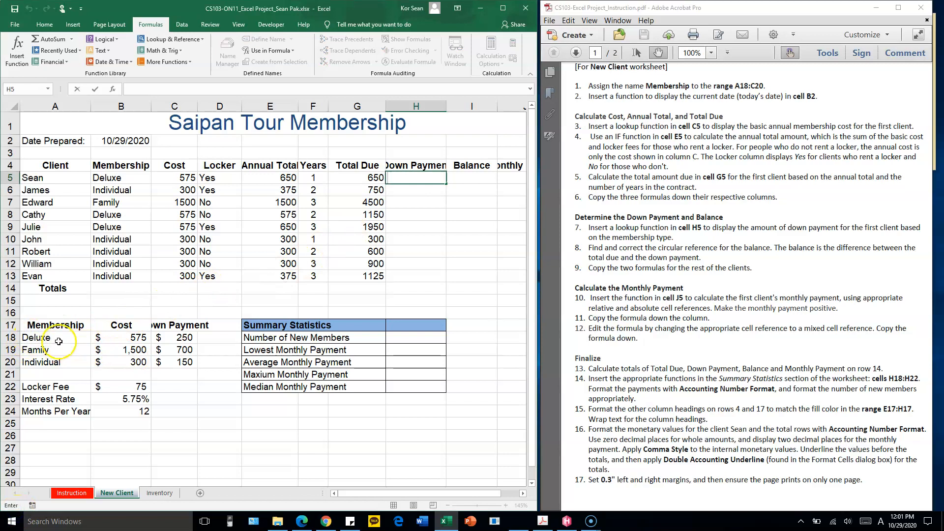
pyautogui.moveTo(58, 340); pyautogui.dragTo(170, 368)
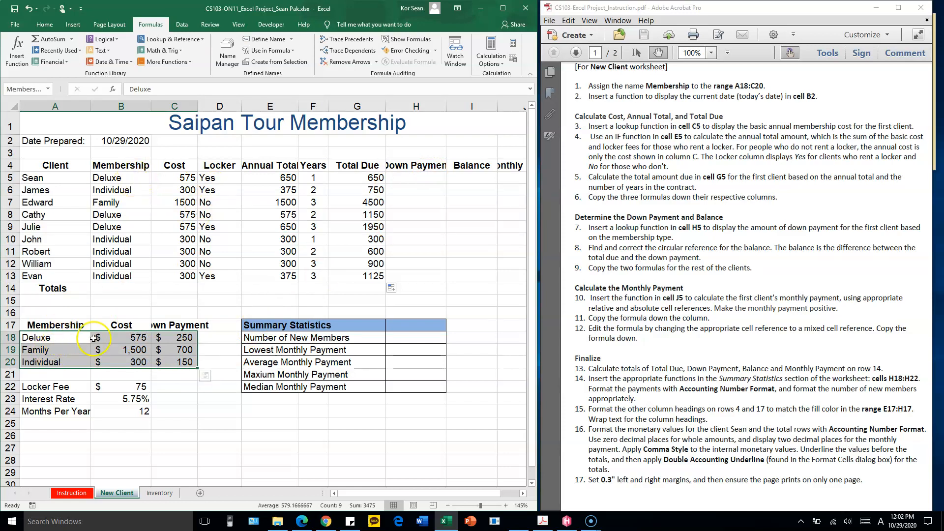
pyautogui.click(180, 338)
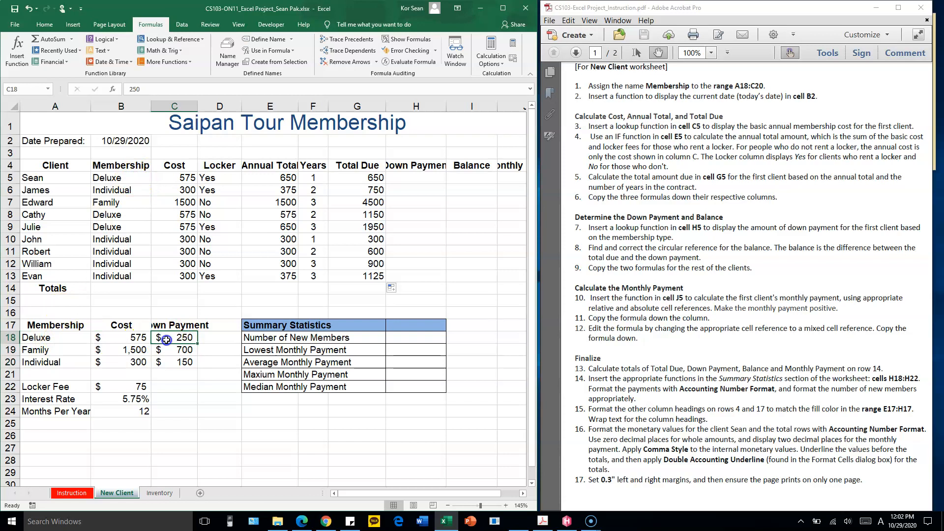
pyautogui.click(62, 353)
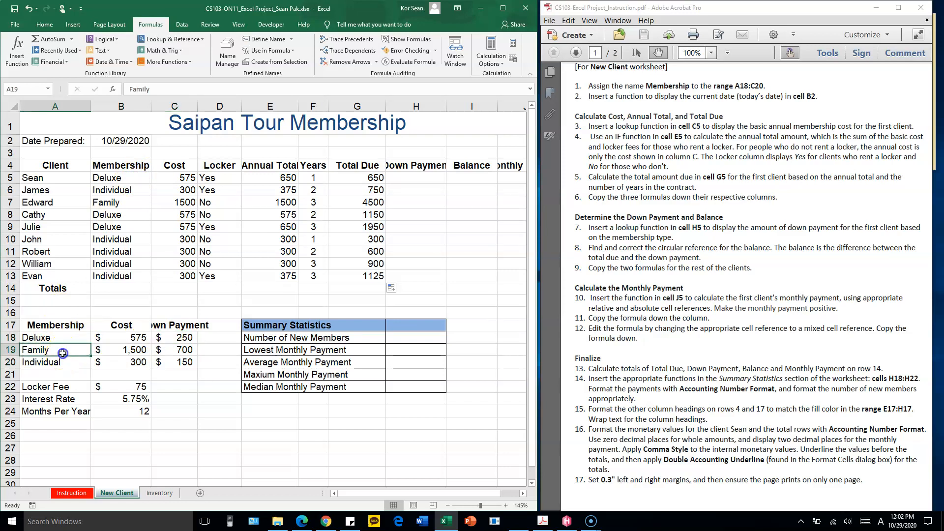
pyautogui.click(182, 350)
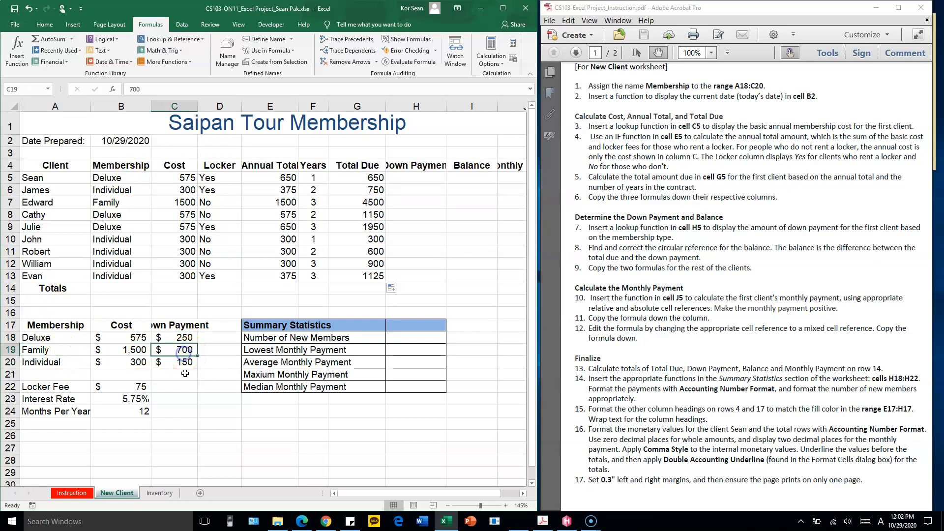
pyautogui.click(418, 178)
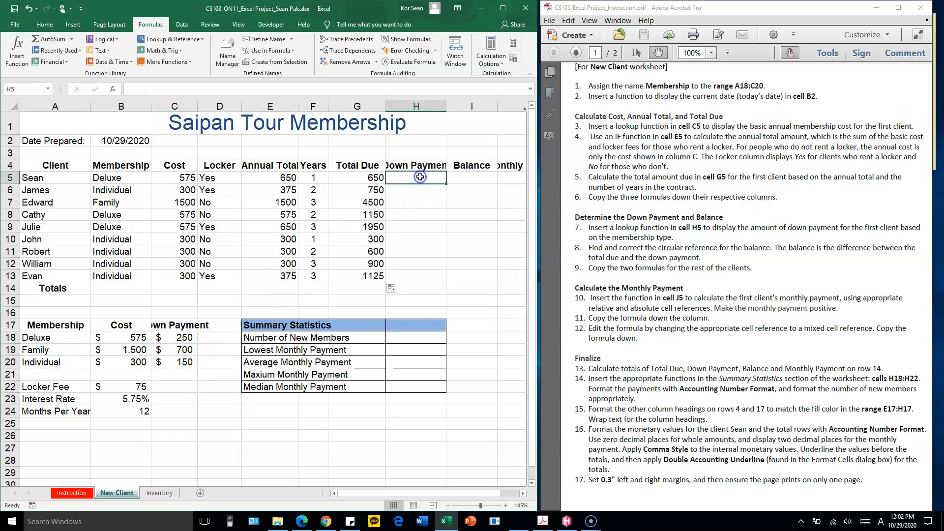
pyautogui.moveTo(173, 338); pyautogui.dragTo(174, 363)
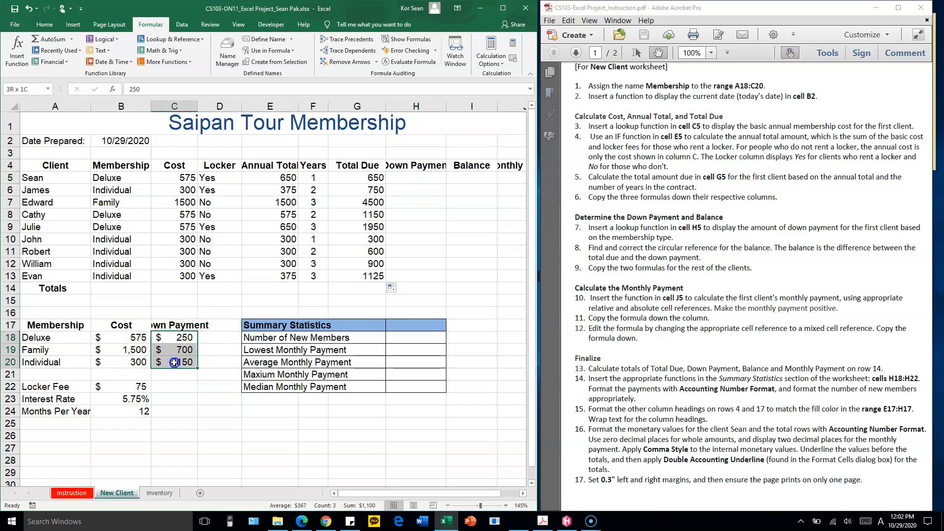
# Enter =VLOOKUP(B5,Membership,3,FALSE) in cell H5 to look up the first client's down payment by membership type
pyautogui.click(423, 178)
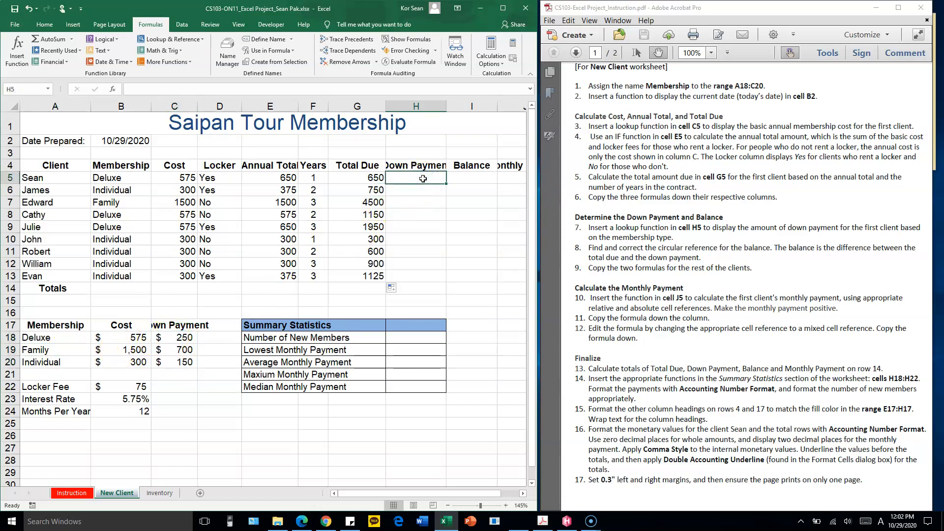
pyautogui.write('=V')
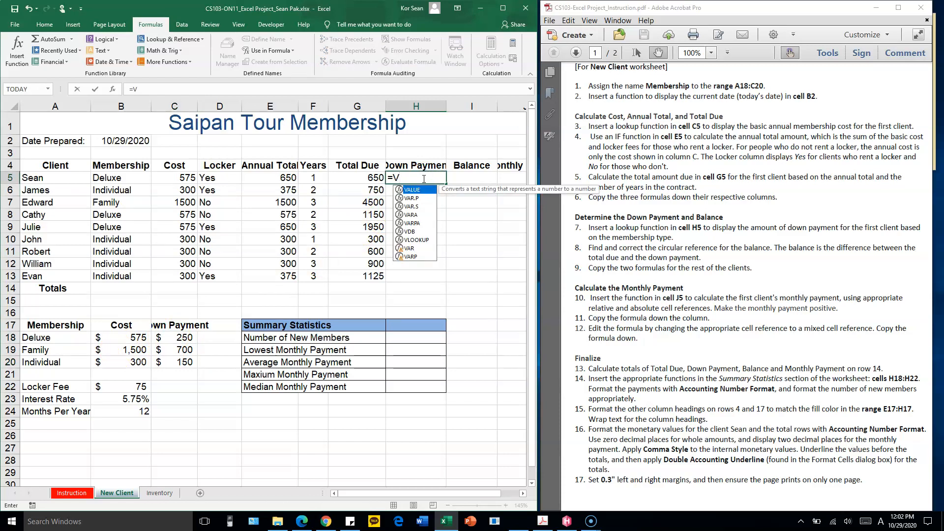
pyautogui.write('LOOKUP')
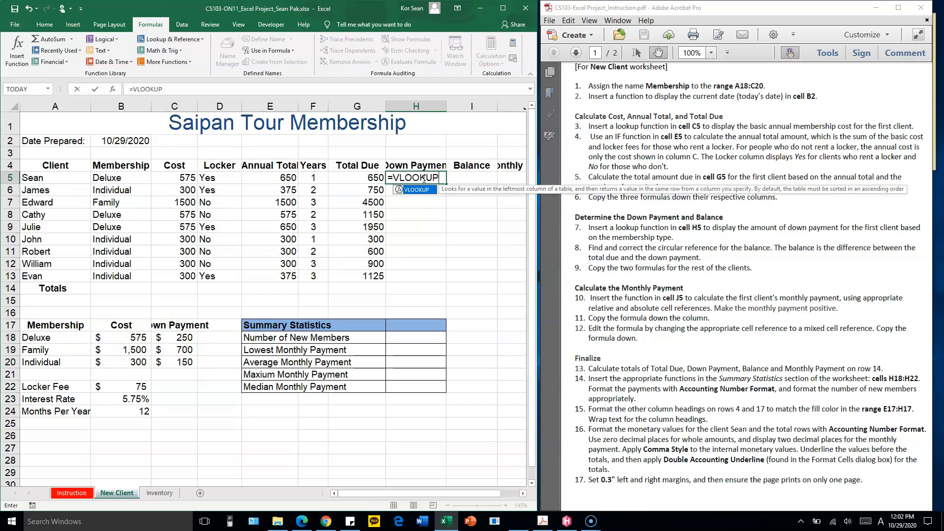
pyautogui.write('(')
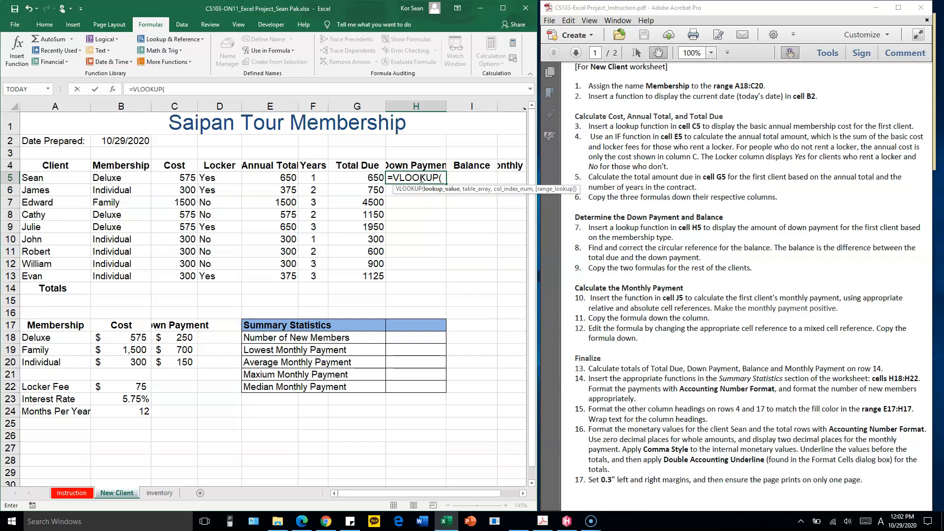
pyautogui.click(137, 177)
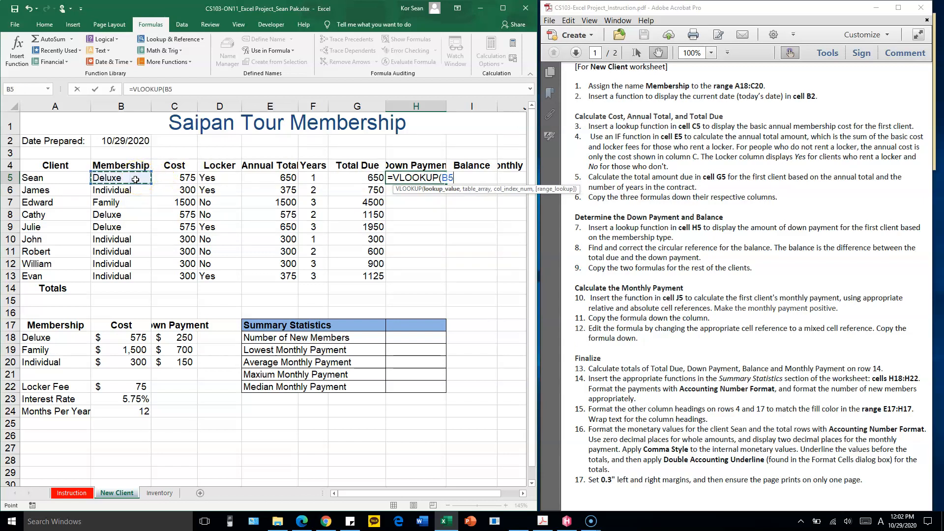
pyautogui.write(',Memb')
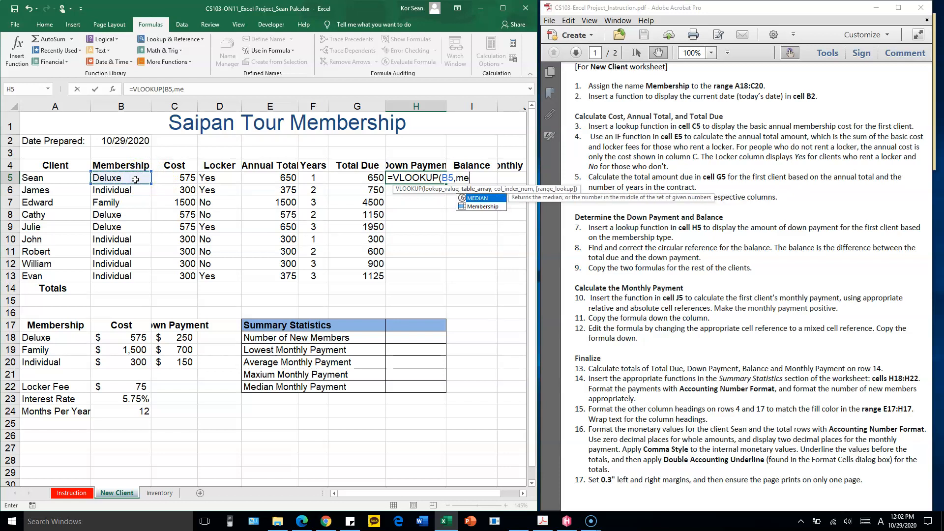
pyautogui.write('er')
pyautogui.press('Tab')
pyautogui.write(',')
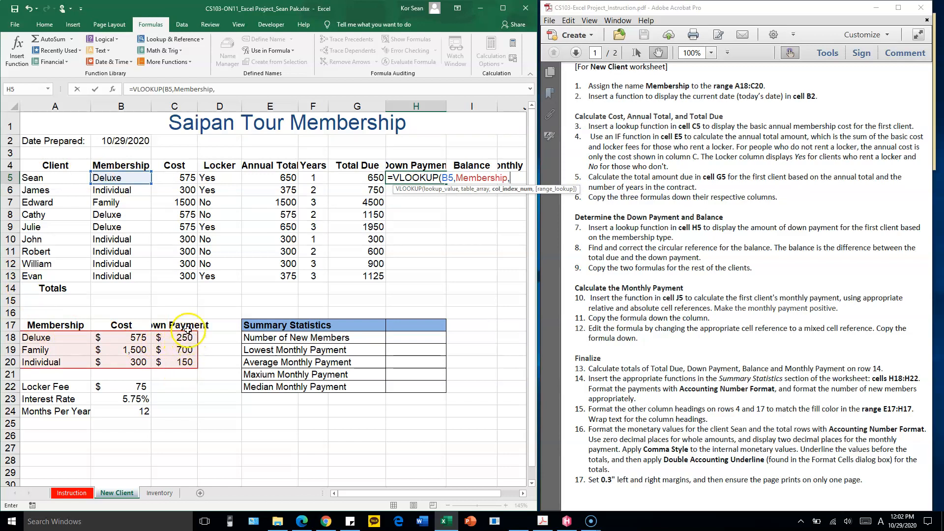
pyautogui.write(',')
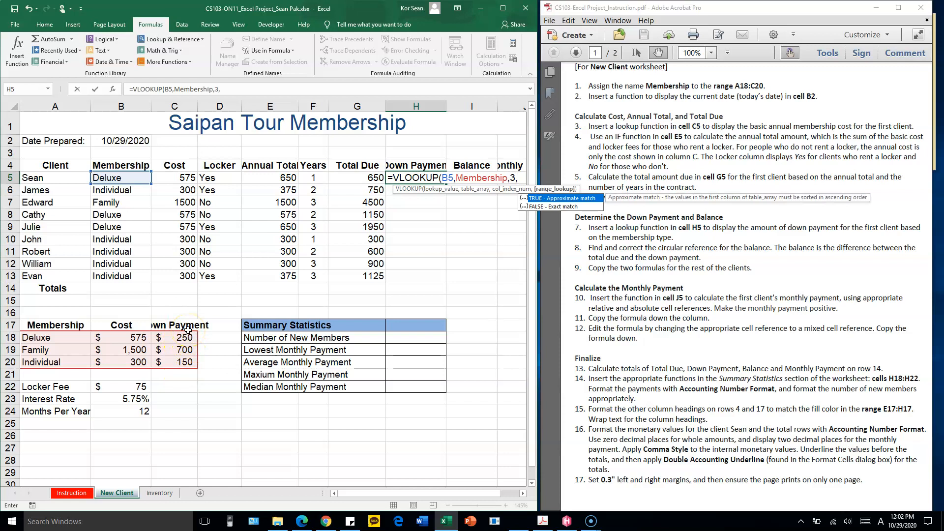
pyautogui.doubleClick(569, 207)
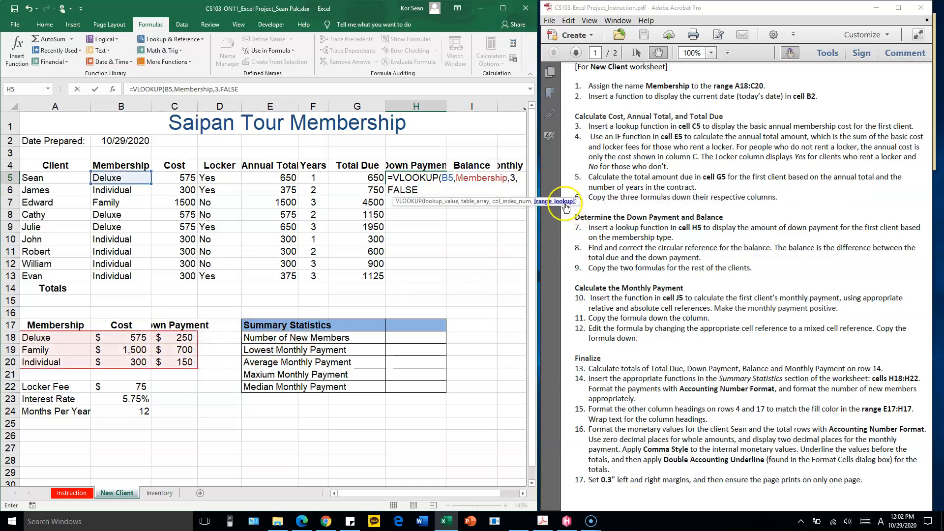
pyautogui.click(563, 203)
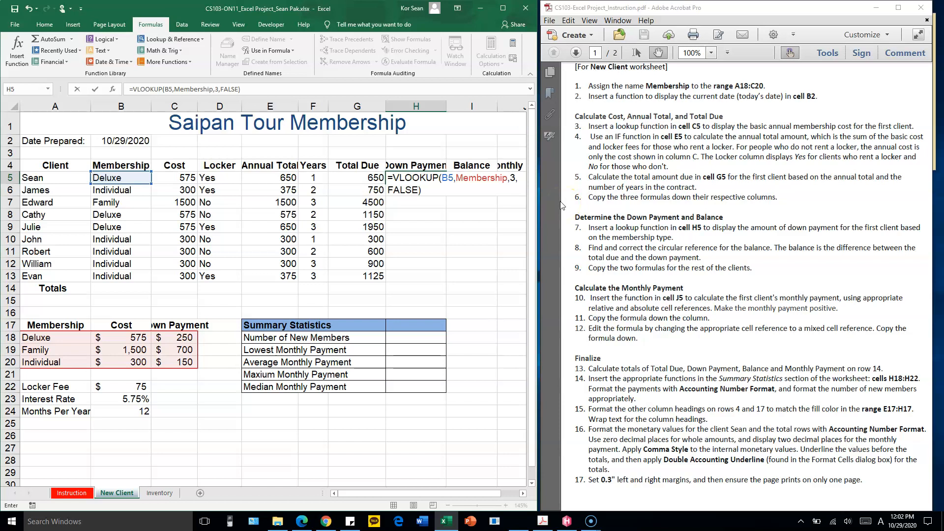
pyautogui.press('Return')
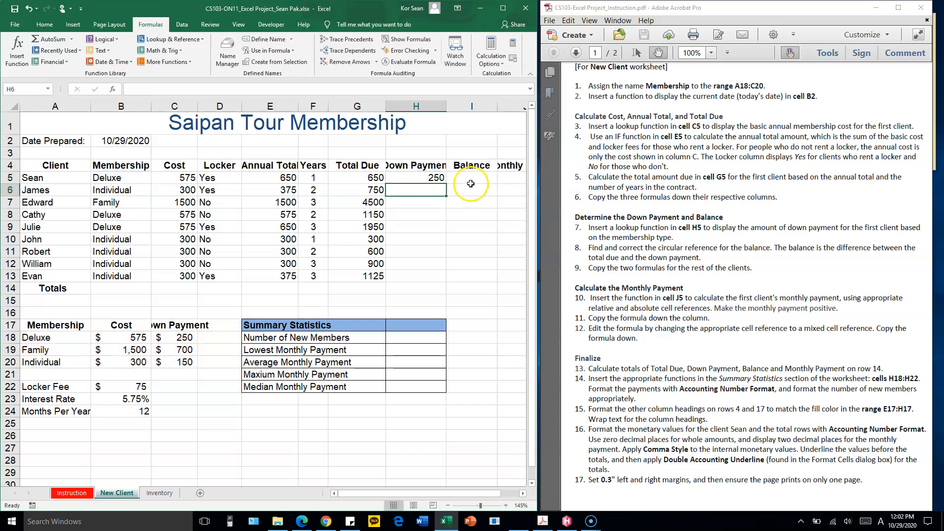
# Copy the down payment formula from H5 down to H13 and check rows 6 and 7 against the membership table
pyautogui.click(134, 178)
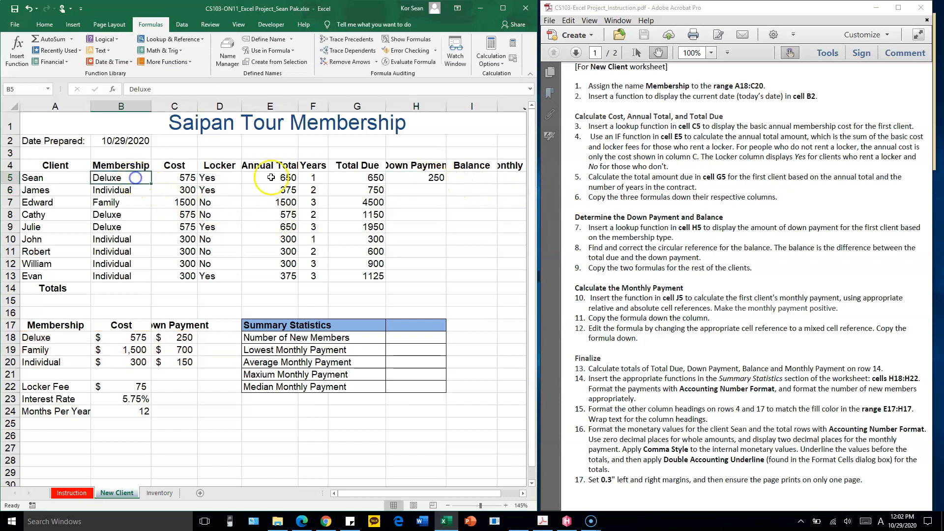
pyautogui.click(436, 177)
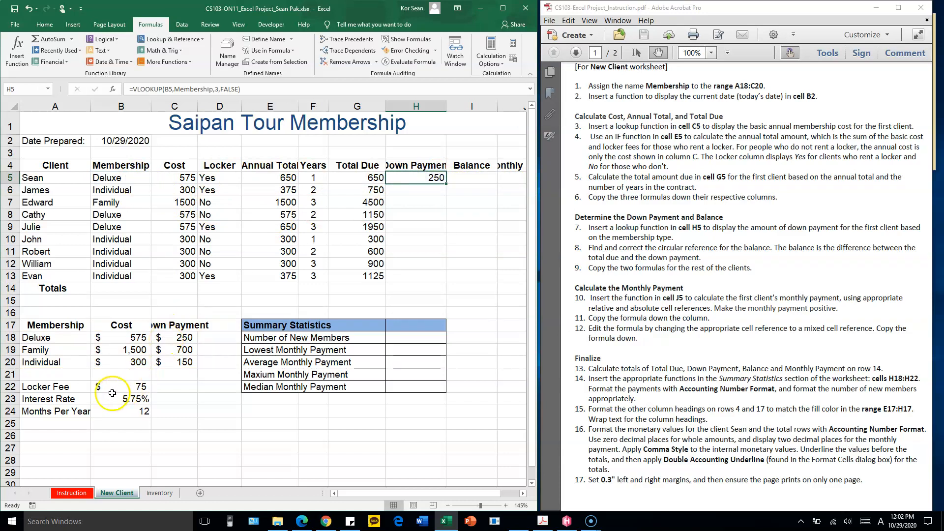
pyautogui.moveTo(447, 182); pyautogui.dragTo(446, 281)
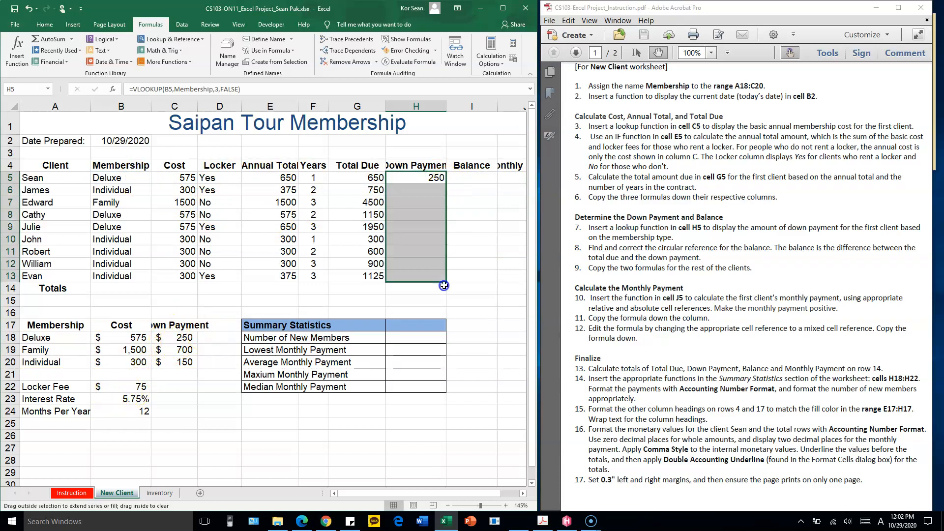
pyautogui.click(112, 192)
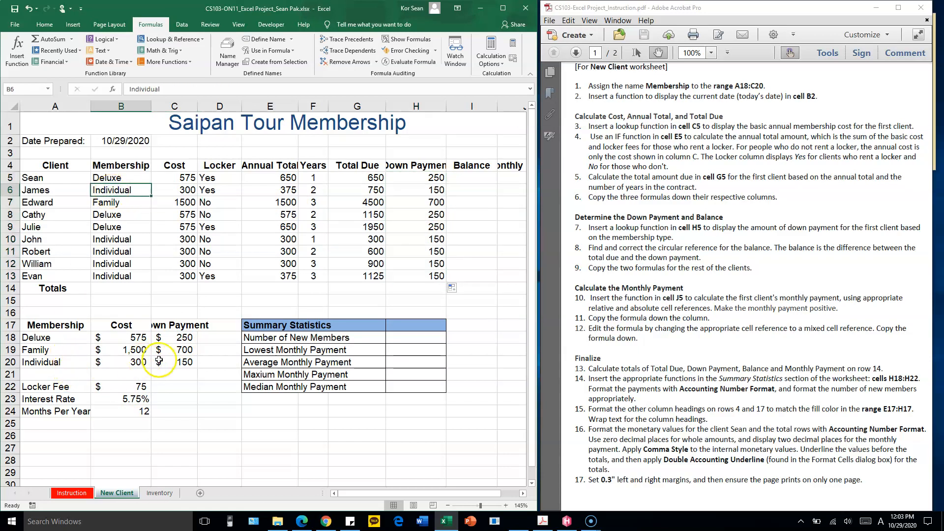
pyautogui.click(429, 189)
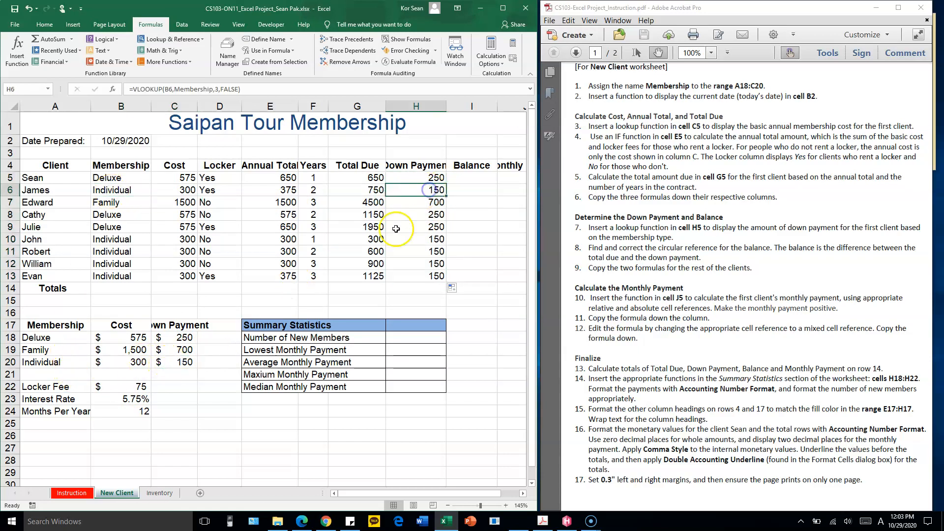
pyautogui.click(120, 205)
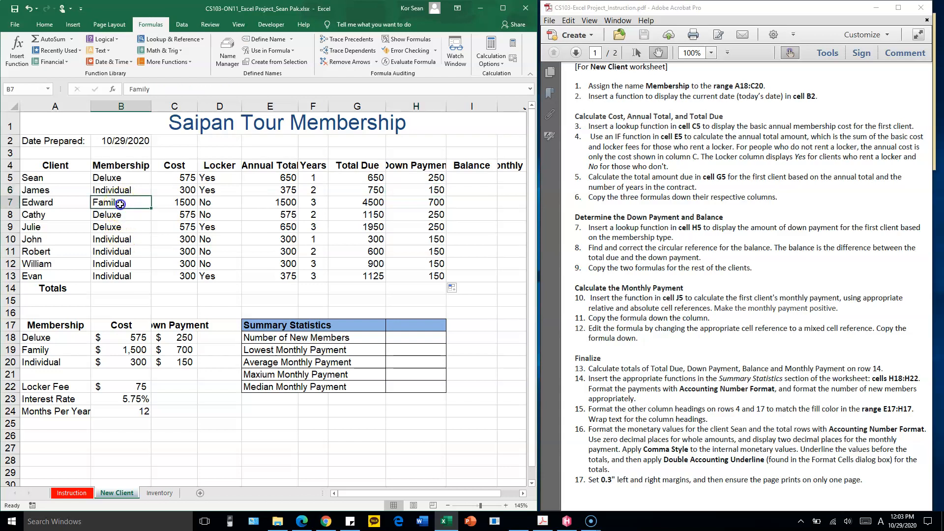
pyautogui.moveTo(60, 350); pyautogui.dragTo(171, 350)
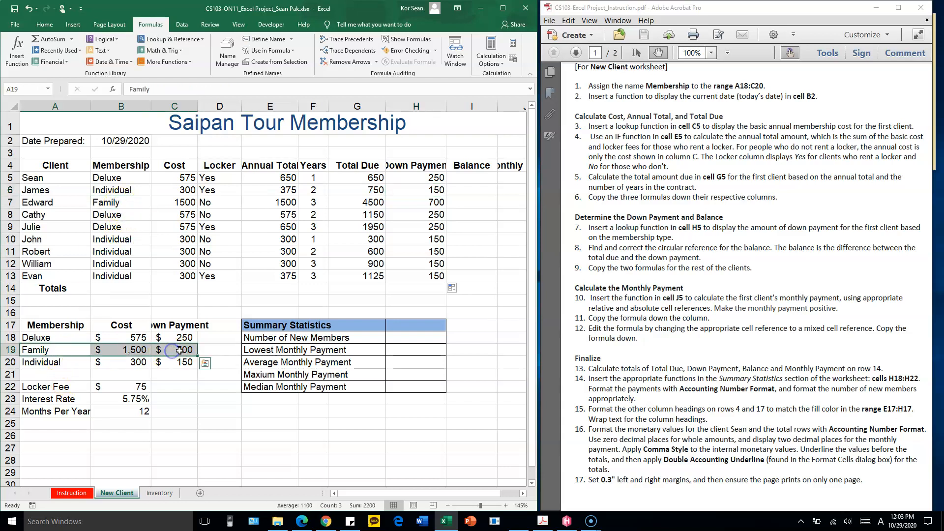
pyautogui.click(426, 204)
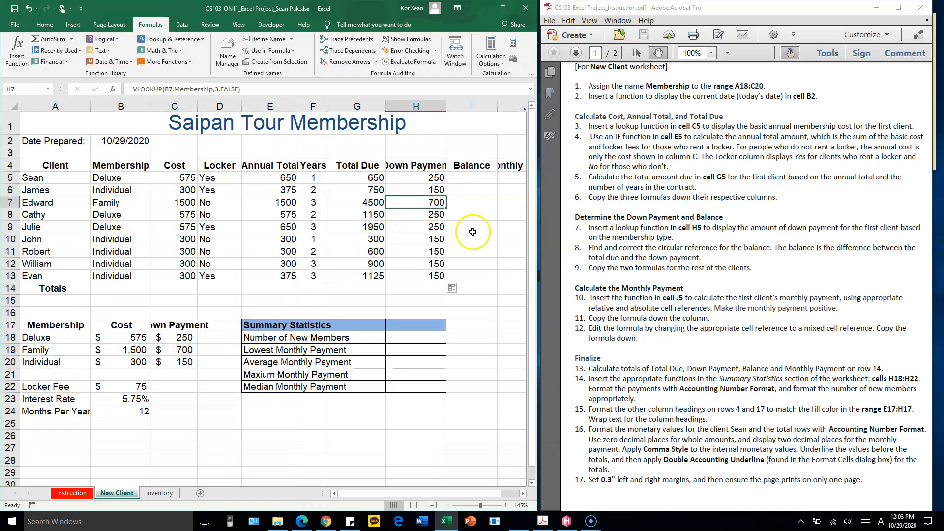
# Begin a formula in cell I5 for the first client's balance
pyautogui.click(480, 178)
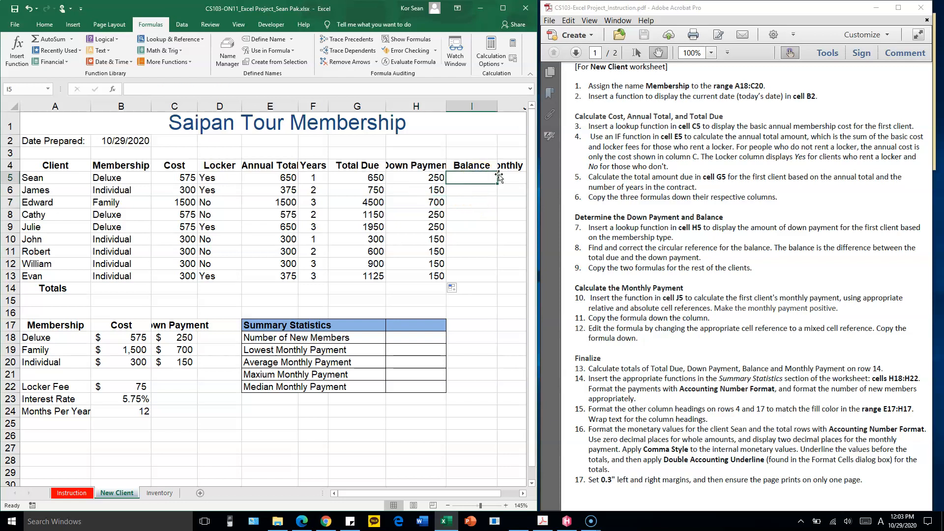
pyautogui.write('=')
pyautogui.moveTo(374, 177); pyautogui.dragTo(381, 277)
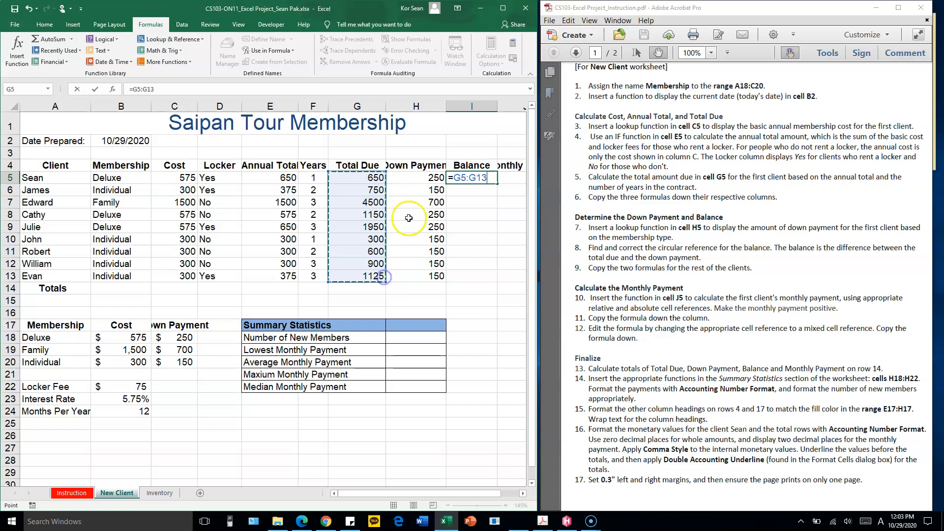
pyautogui.click(428, 181)
pyautogui.moveTo(429, 185); pyautogui.dragTo(430, 270)
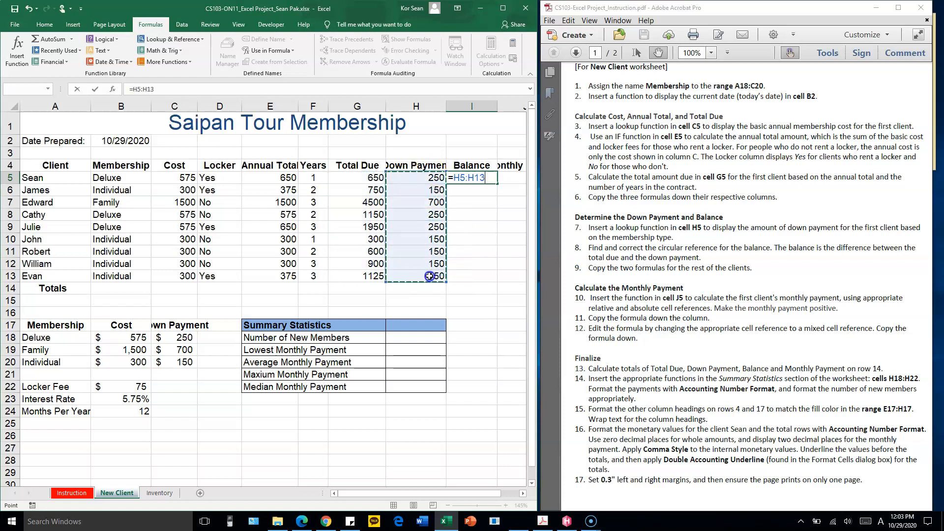
pyautogui.press('BackSpace')
pyautogui.press('BackSpace')
pyautogui.press('BackSpace')
pyautogui.press('BackSpace')
pyautogui.press('BackSpace')
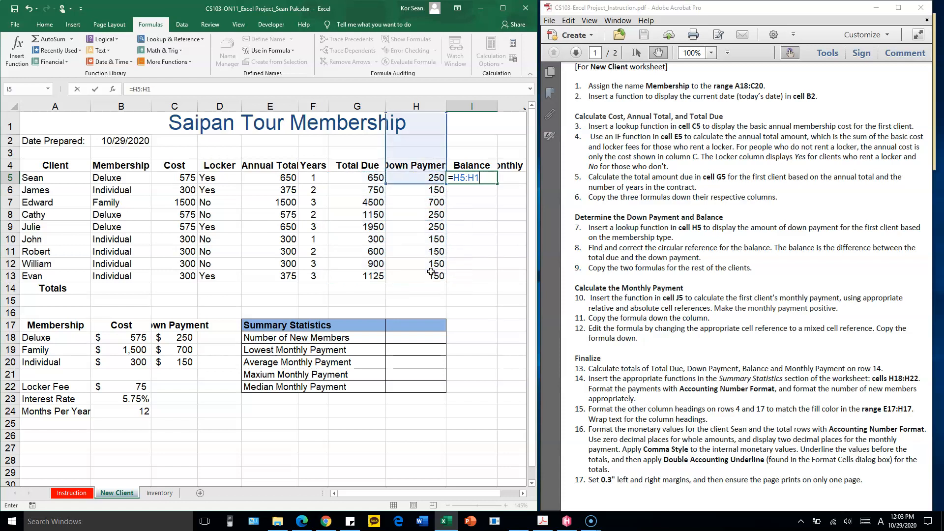
pyautogui.press('BackSpace')
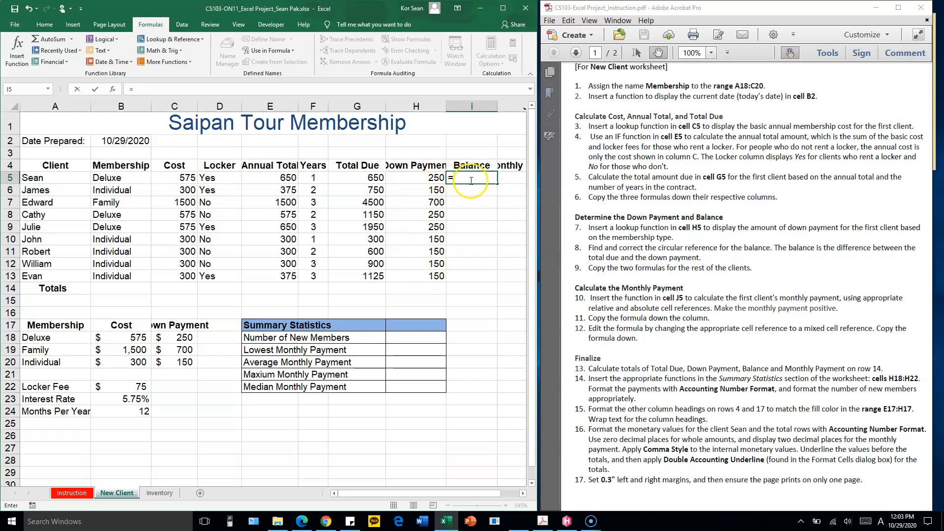
# Complete the balance formula in I5 as =G5-H5, subtracting the down payment from the total due
pyautogui.click(359, 179)
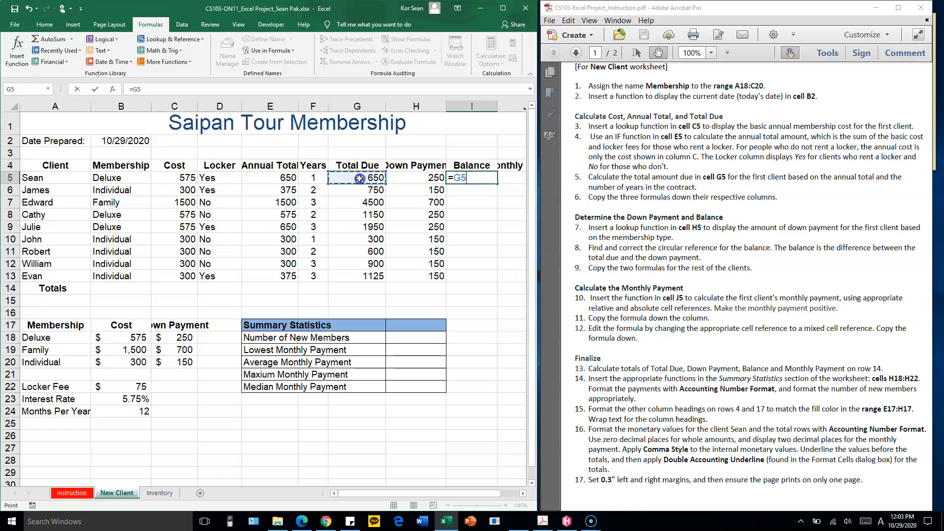
pyautogui.click(419, 178)
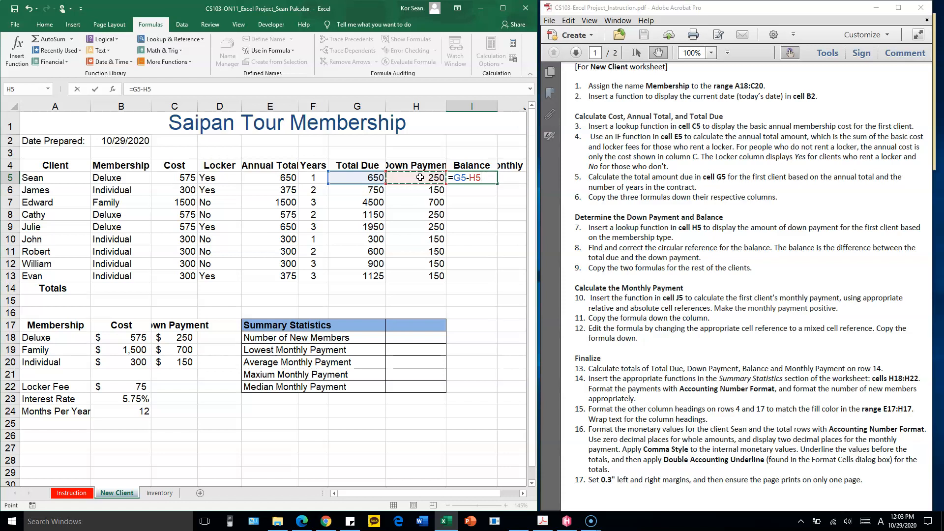
pyautogui.press('Return')
# Copy the balance formula from I5 down to I13 and check row 10 against its total due and down payment
pyautogui.click(471, 178)
pyautogui.moveTo(497, 184); pyautogui.dragTo(491, 281)
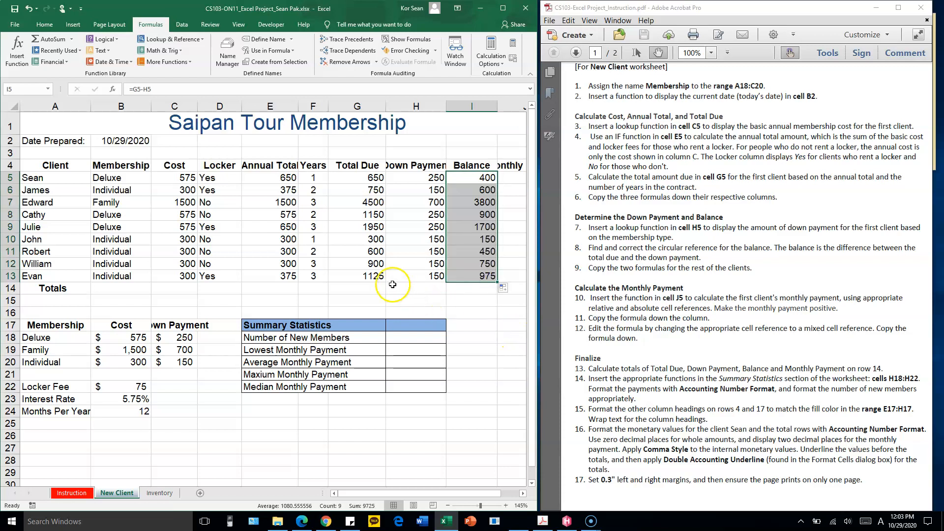
pyautogui.click(482, 269)
pyautogui.click(389, 240)
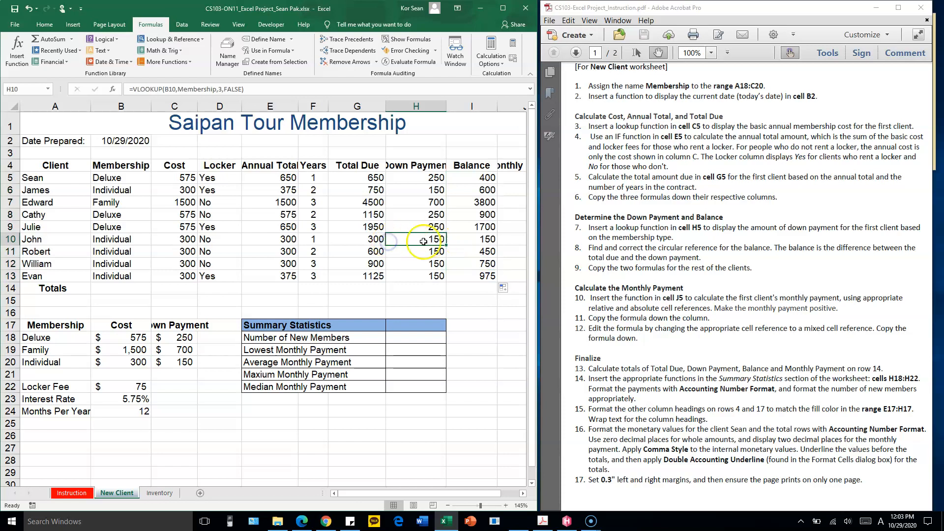
pyautogui.click(363, 241)
pyautogui.click(437, 242)
pyautogui.click(492, 241)
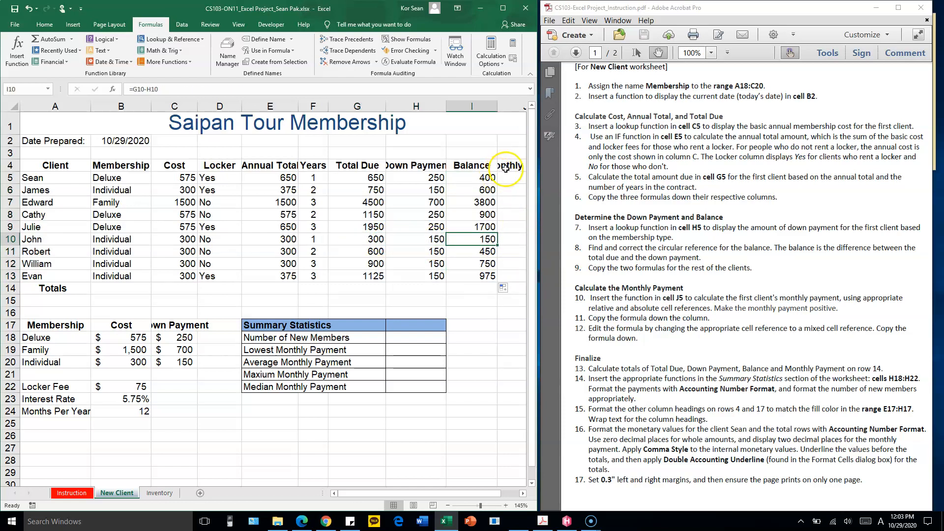
# Widen the workbook window to show the Monthly Payment column and select cell J5
pyautogui.click(506, 168)
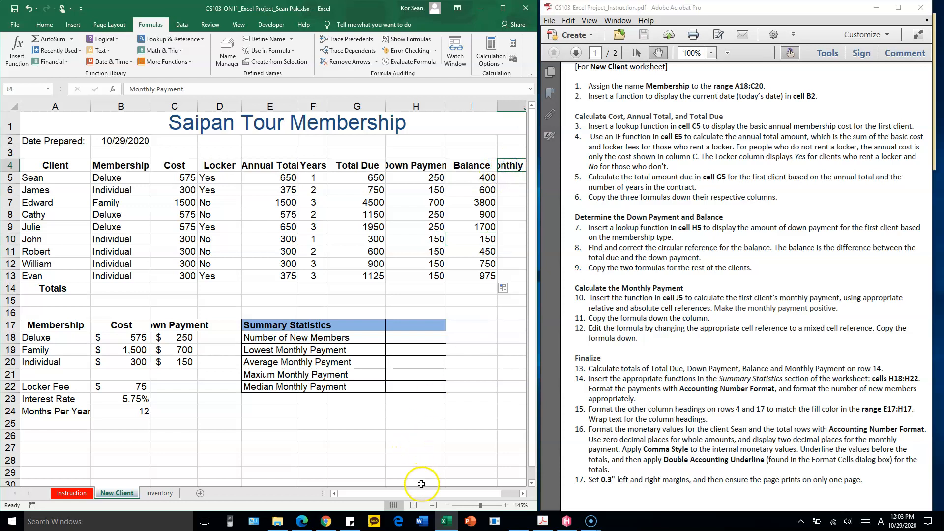
pyautogui.moveTo(536, 346); pyautogui.dragTo(572, 342)
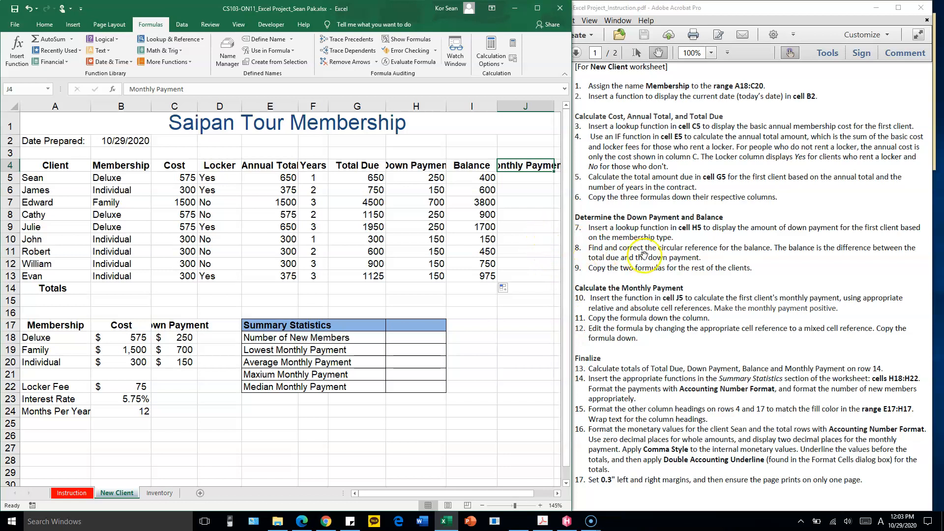
pyautogui.click(536, 178)
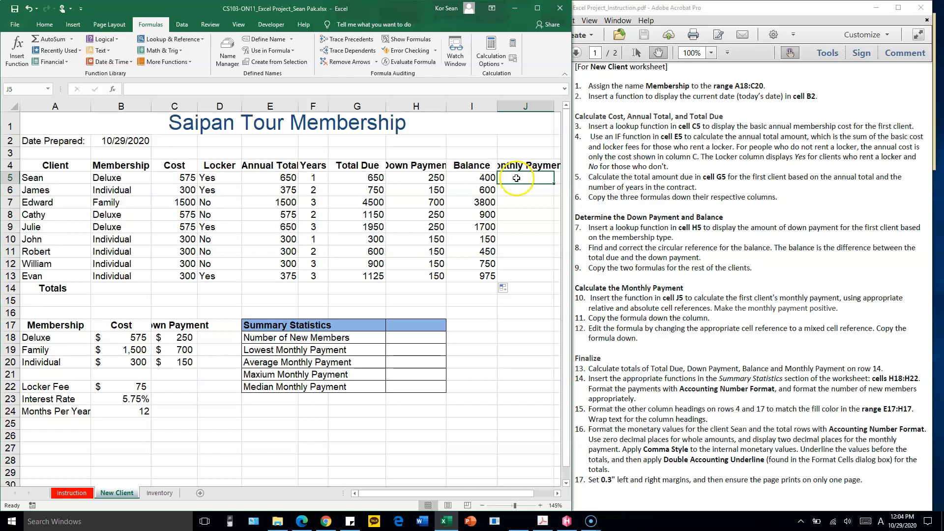
# Examine the inputs for the monthly payment: balances in I5:I13, years in F5:F13, interest rate in B23 and months per year in B24
pyautogui.moveTo(485, 177); pyautogui.dragTo(485, 276)
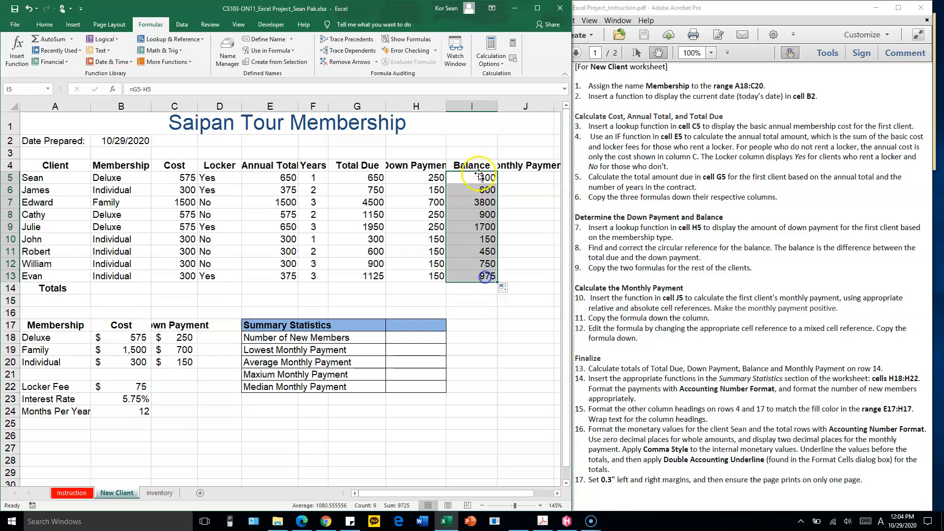
pyautogui.moveTo(313, 178); pyautogui.dragTo(320, 283)
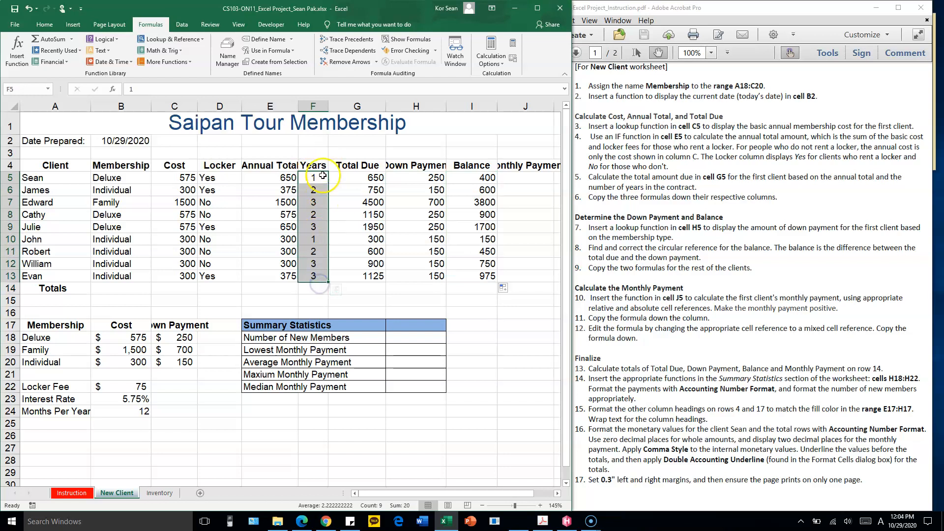
pyautogui.moveTo(316, 178); pyautogui.dragTo(314, 275)
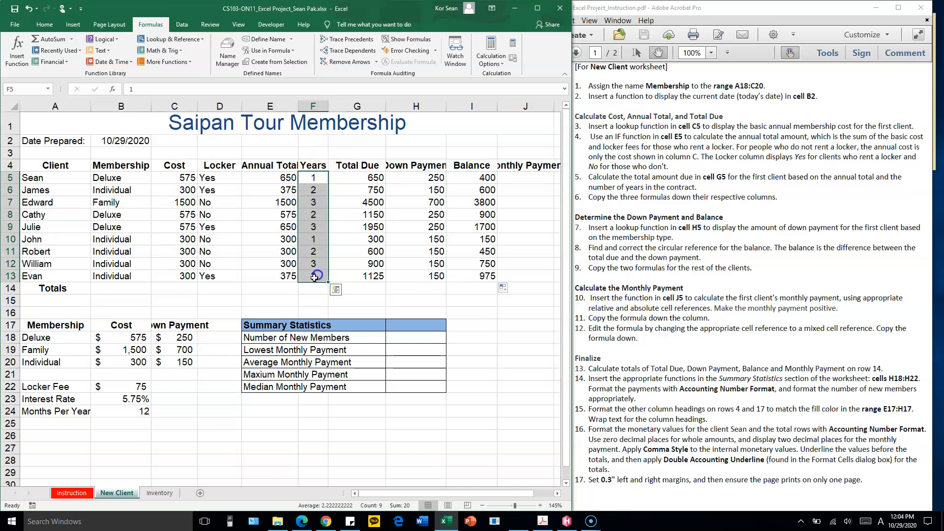
pyautogui.click(142, 415)
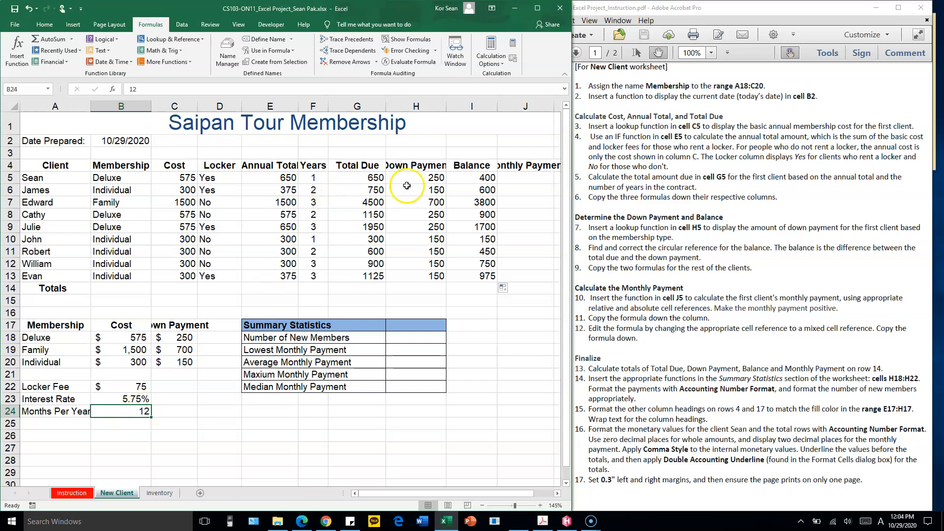
pyautogui.moveTo(315, 178); pyautogui.dragTo(313, 276)
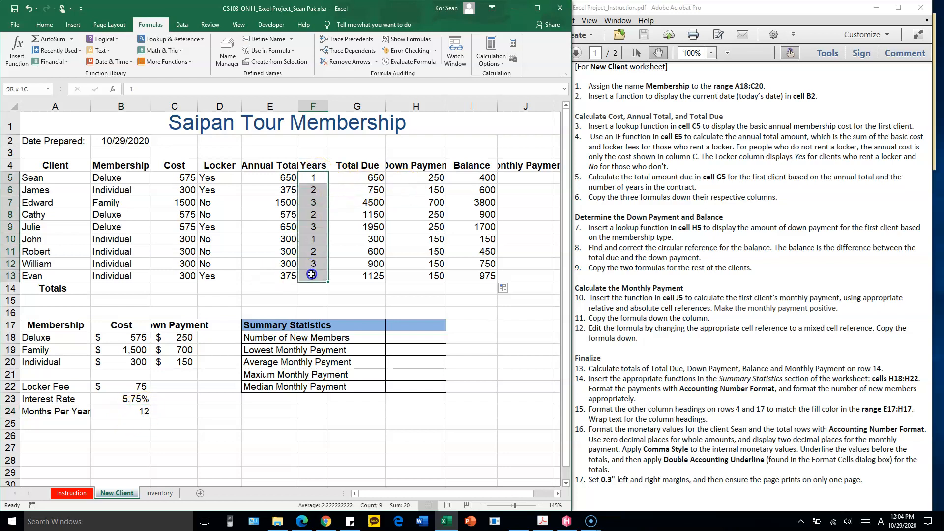
pyautogui.click(129, 414)
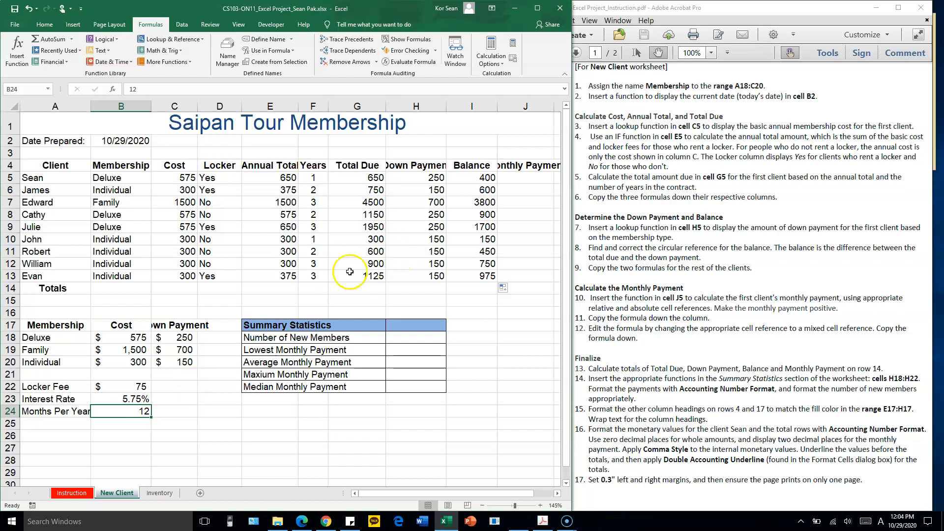
pyautogui.click(122, 399)
pyautogui.click(122, 399)
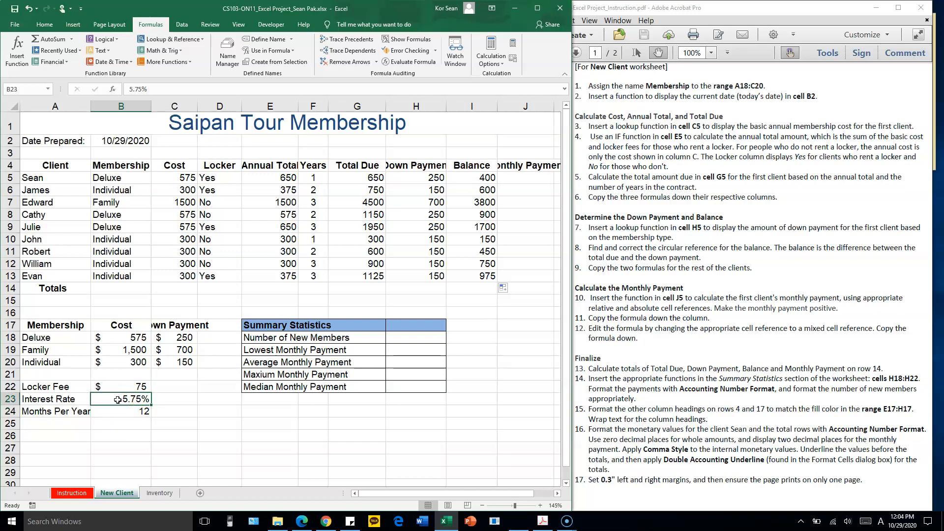
pyautogui.click(116, 412)
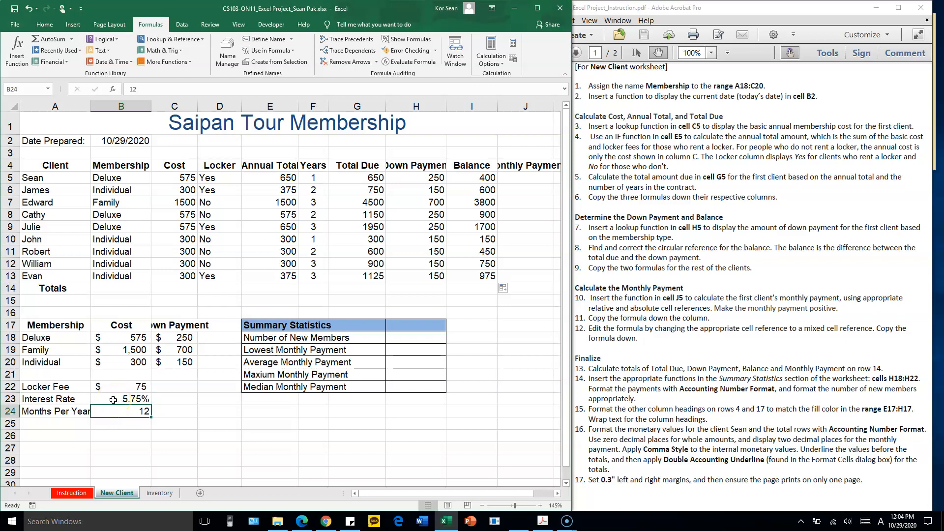
# Start a PMT function in cell J5 with the interest rate divided by months per year, B23/B24, as the rate
pyautogui.click(531, 176)
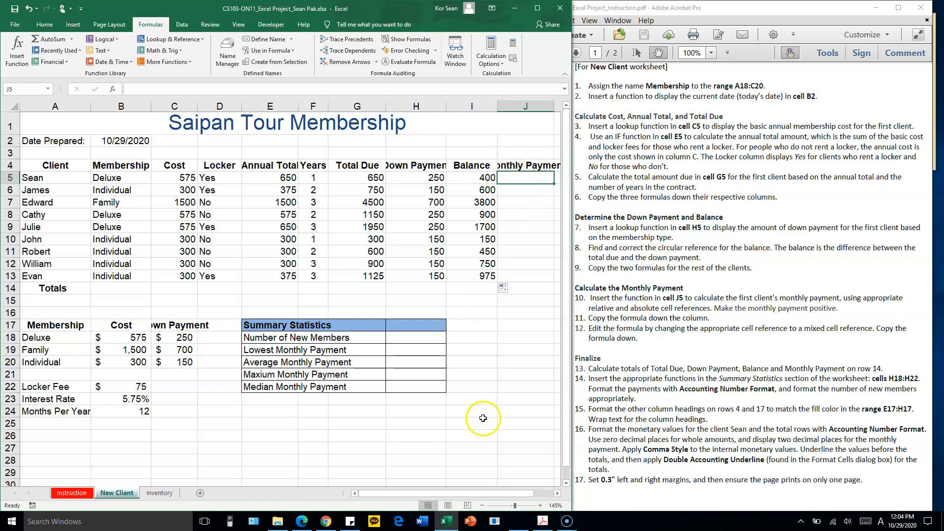
pyautogui.click(494, 494)
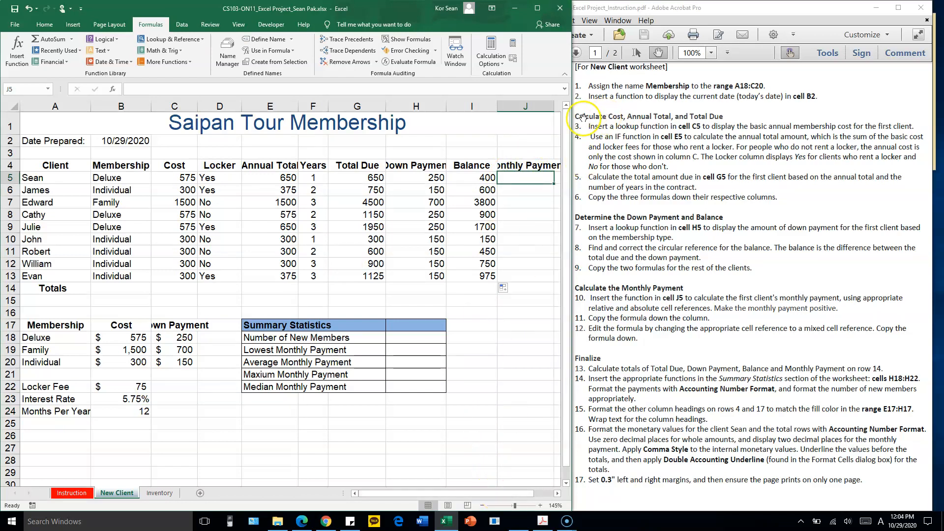
pyautogui.moveTo(578, 122); pyautogui.dragTo(826, 129)
pyautogui.write('=')
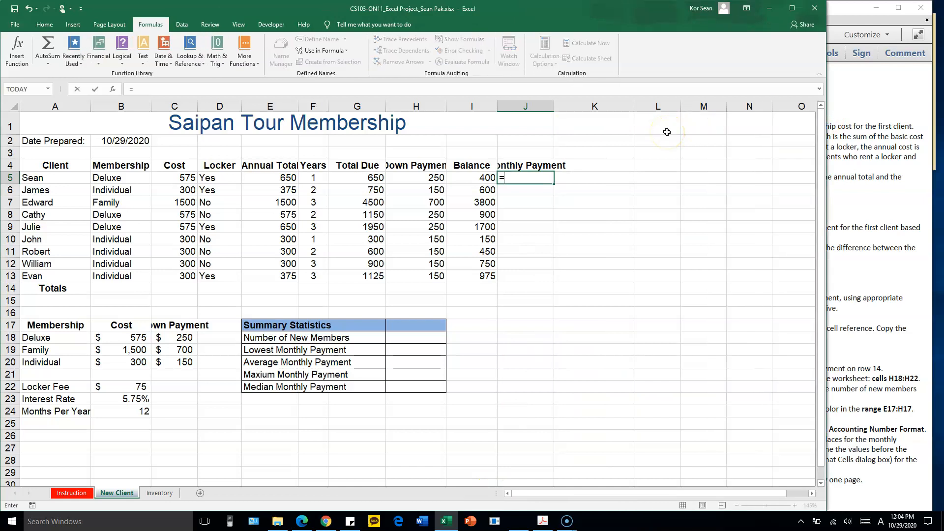
pyautogui.write('PMT(')
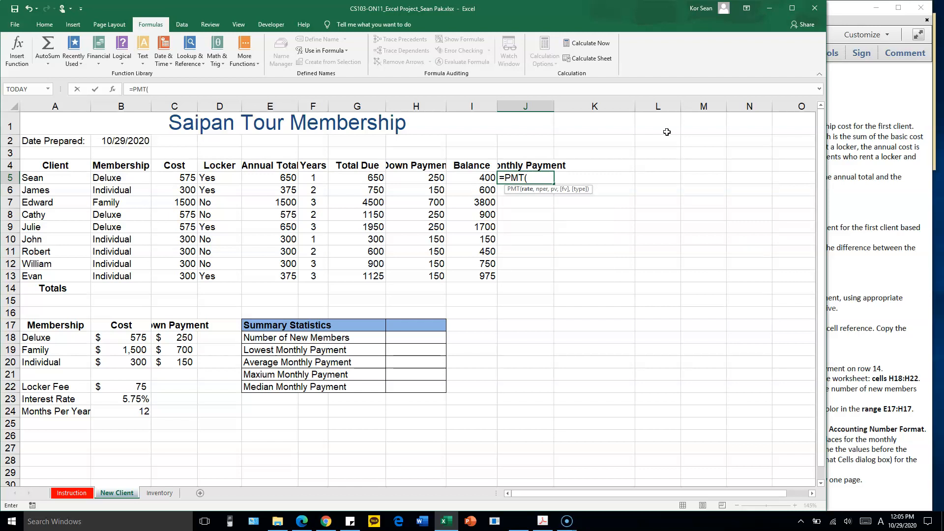
pyautogui.click(141, 400)
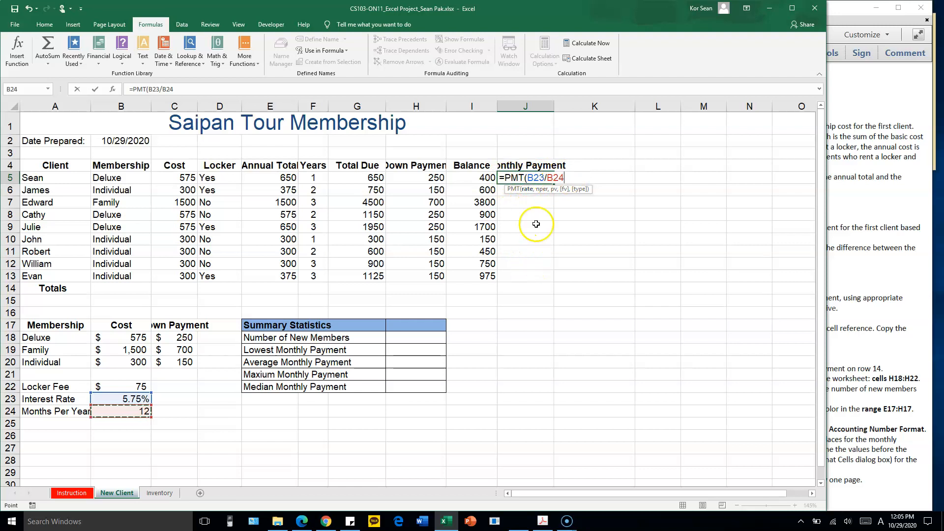
# Make both references in the PMT rate argument absolute, giving $B$23/$B$24
pyautogui.click(564, 178)
pyautogui.press('F4')
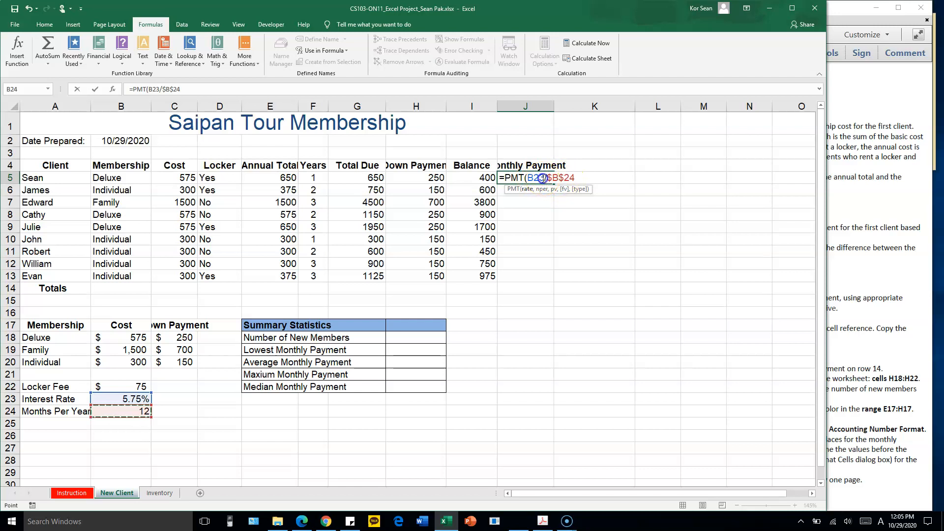
pyautogui.click(550, 178)
pyautogui.press('F4')
pyautogui.click(555, 176)
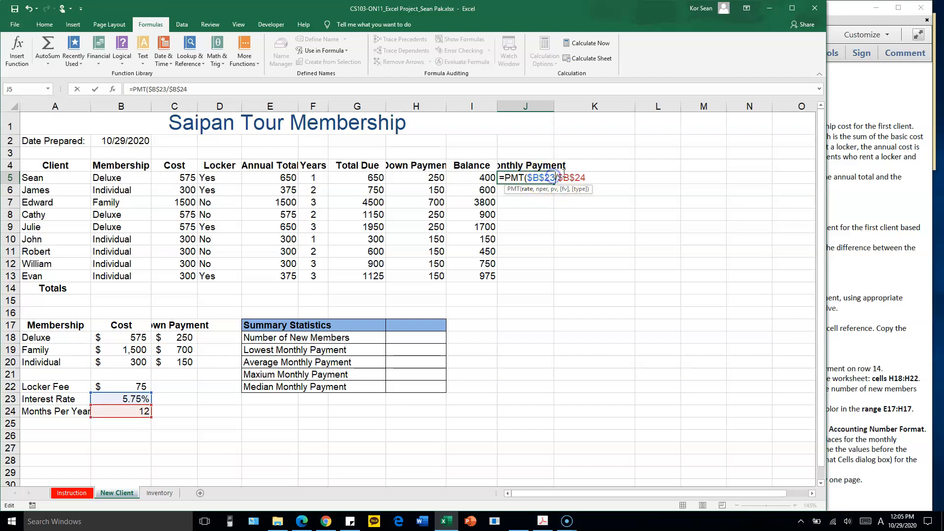
pyautogui.click(588, 176)
# Add F5*$B$24 as the number of periods in the PMT formula, keeping the years reference relative
pyautogui.write(',')
pyautogui.click(314, 177)
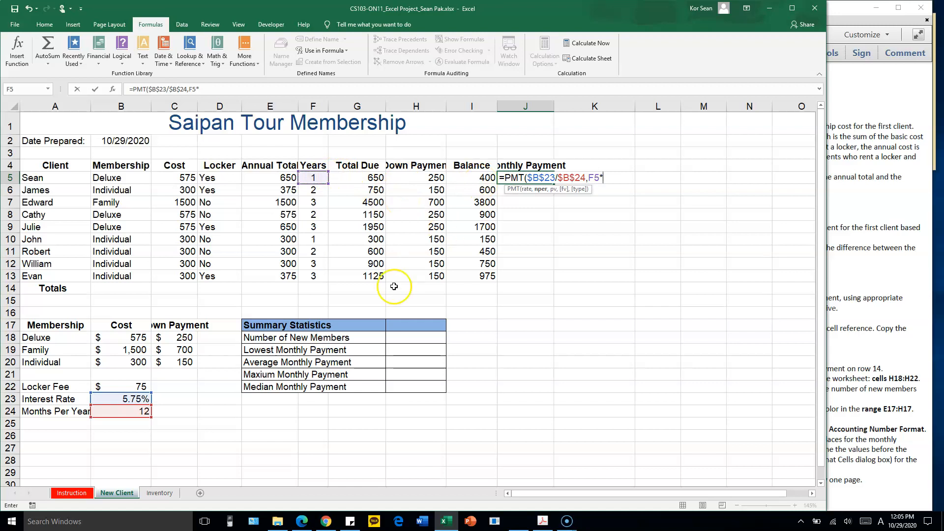
pyautogui.click(136, 413)
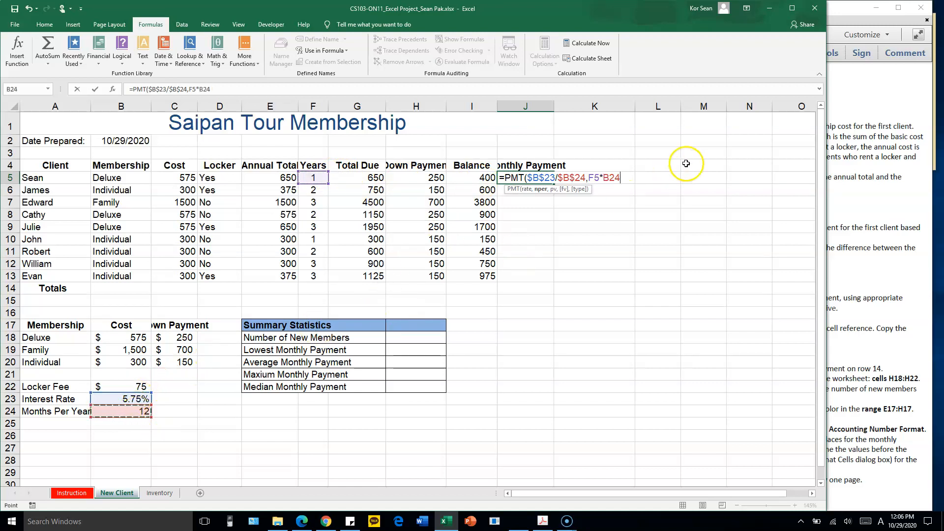
pyautogui.press('F4')
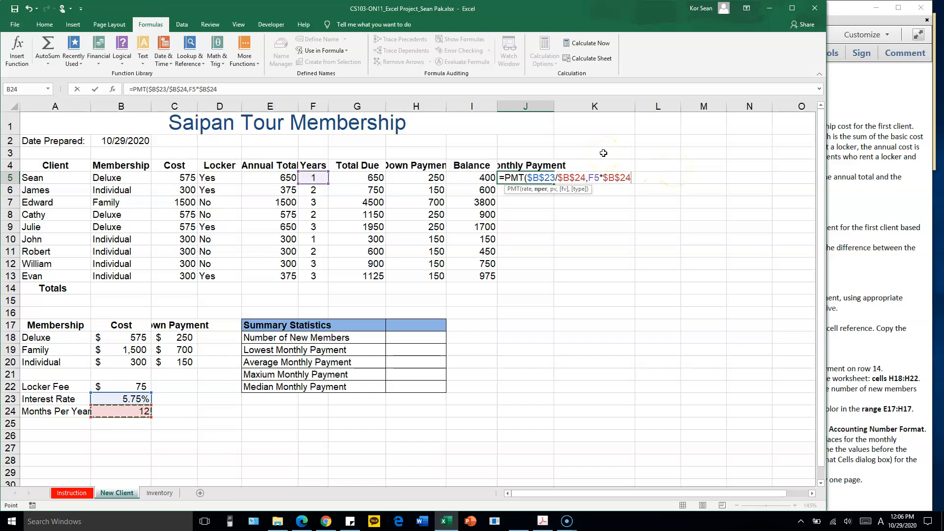
pyautogui.click(593, 178)
pyautogui.doubleClick(592, 177)
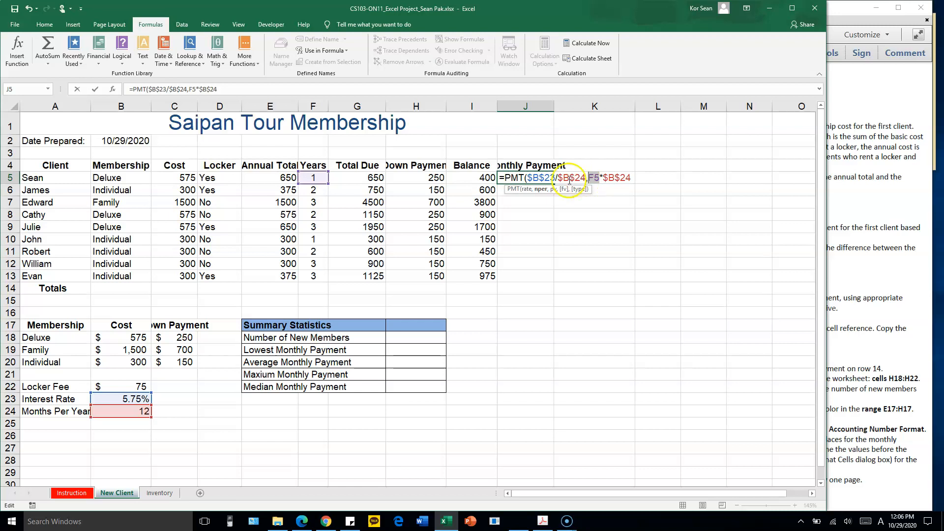
pyautogui.click(631, 177)
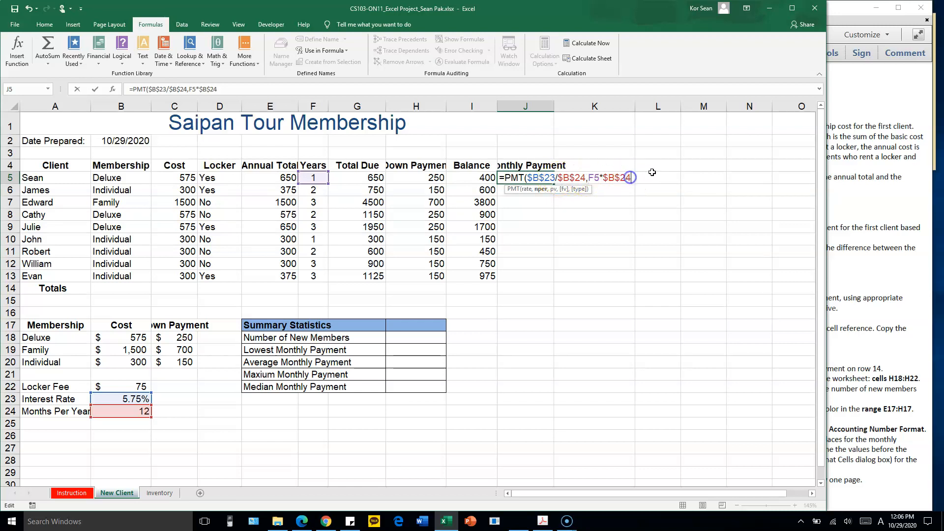
# Add the balance I5 as the present value and complete the PMT formula in J5
pyautogui.write(',')
pyautogui.click(478, 178)
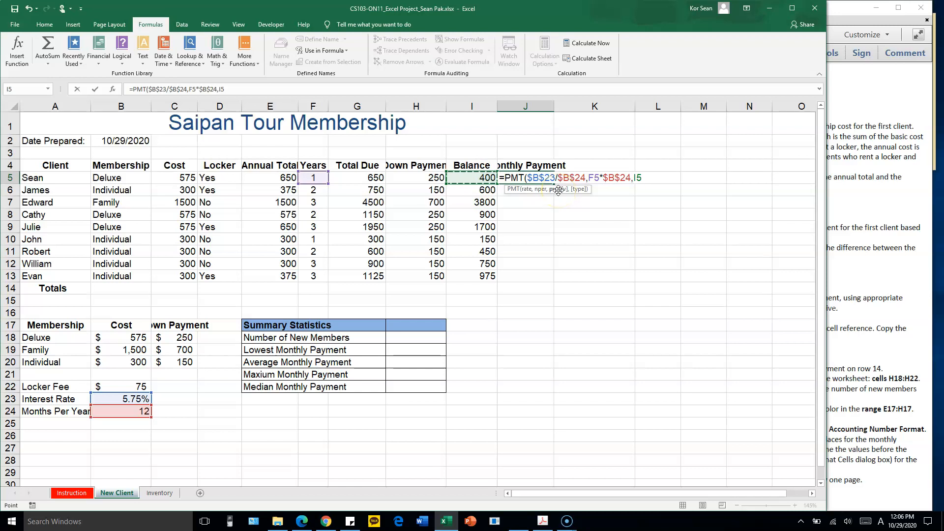
pyautogui.write(')')
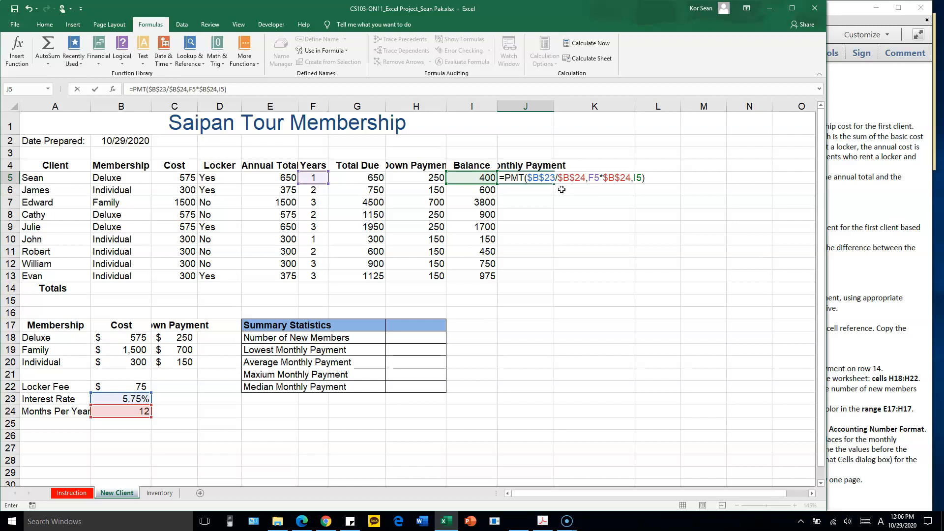
pyautogui.press('Return')
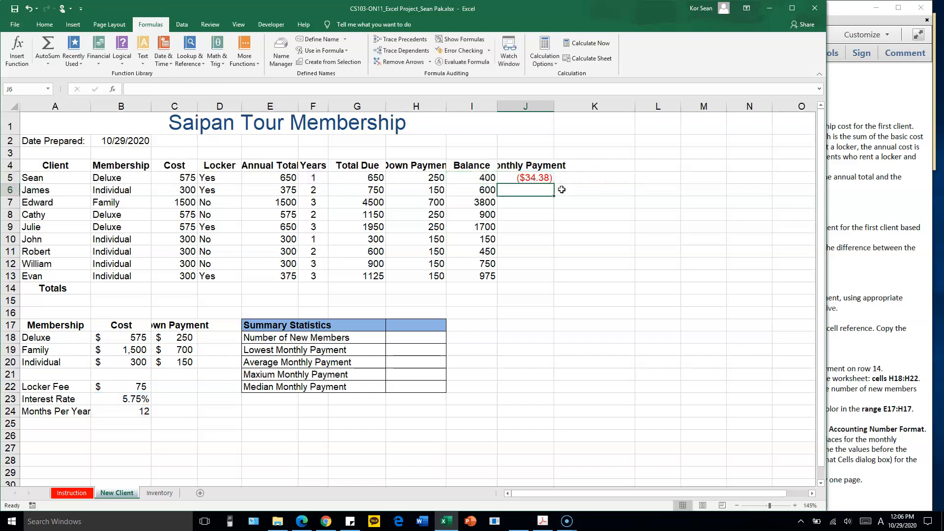
# Make the J5 payment positive by changing the present value to -I5, and copy the formula down through J13
pyautogui.click(520, 178)
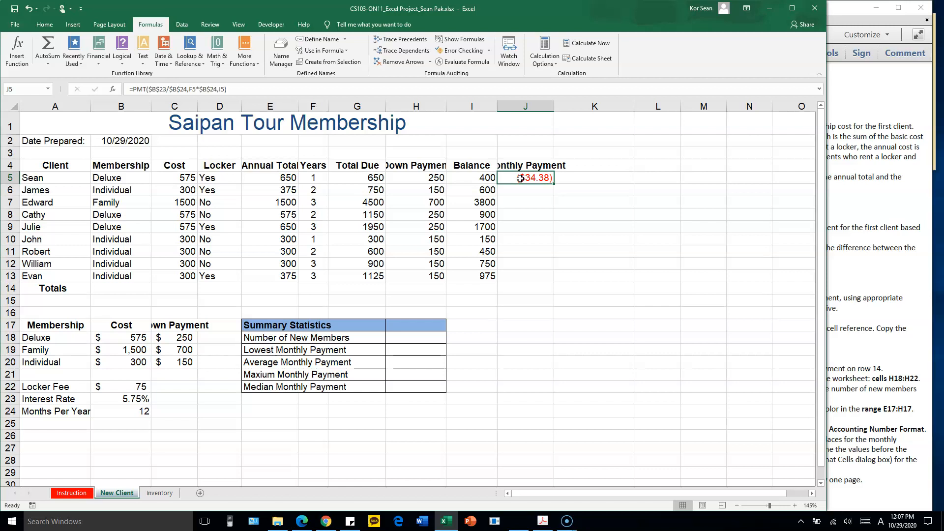
pyautogui.doubleClick(519, 178)
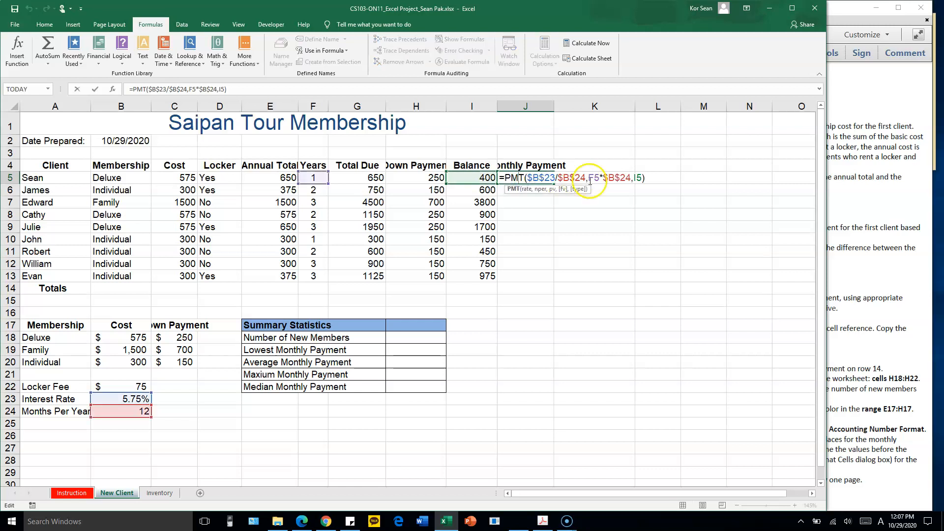
pyautogui.press('Return')
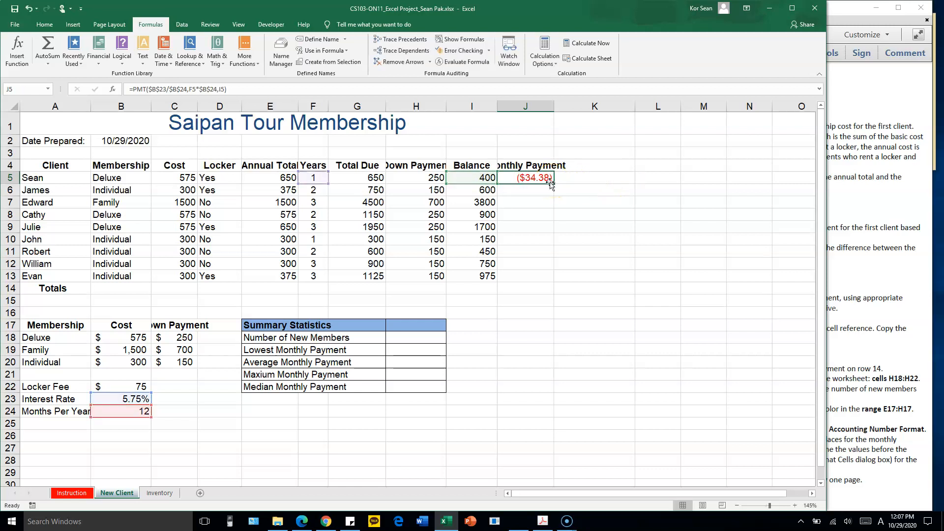
pyautogui.doubleClick(541, 177)
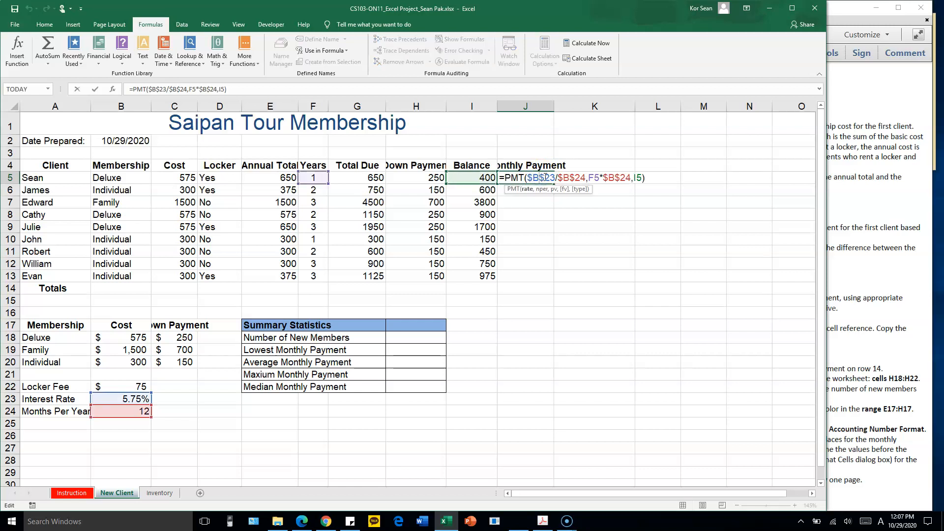
pyautogui.click(635, 177)
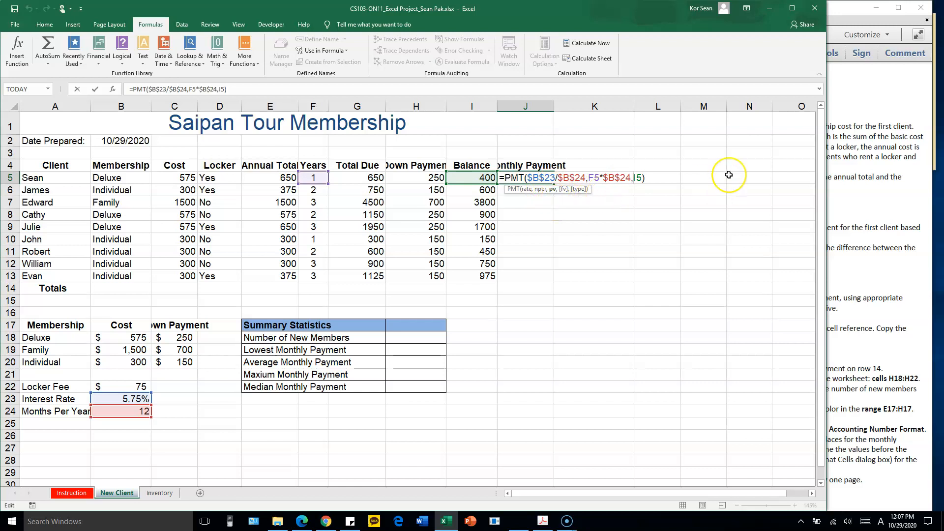
pyautogui.write('-')
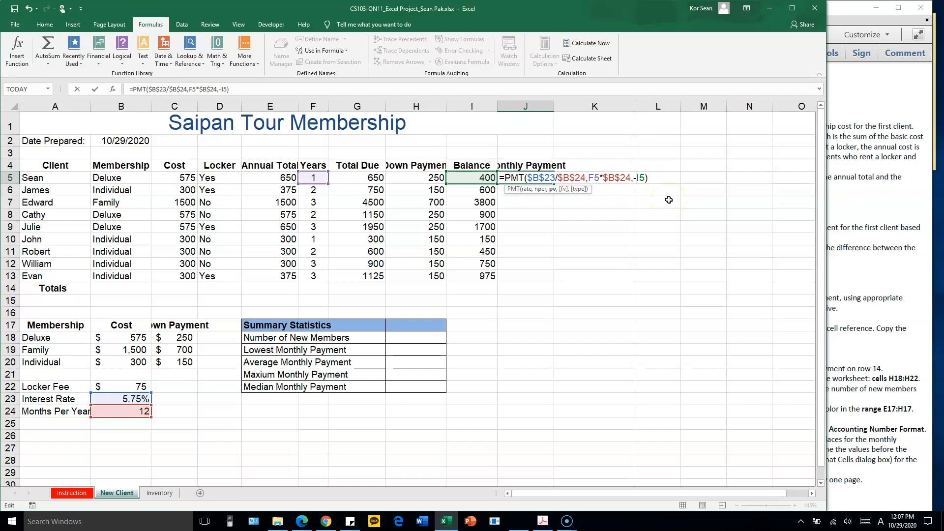
pyautogui.press('Return')
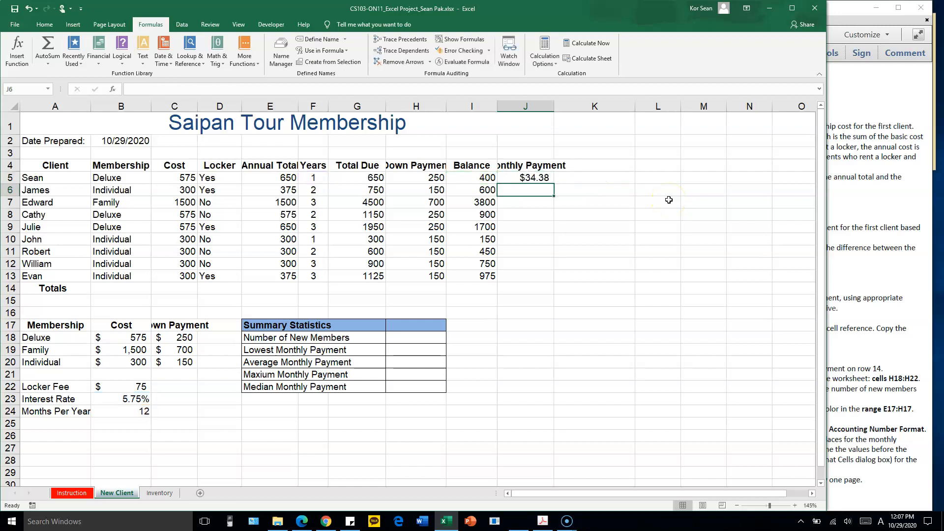
pyautogui.click(540, 178)
pyautogui.moveTo(554, 185); pyautogui.dragTo(548, 284)
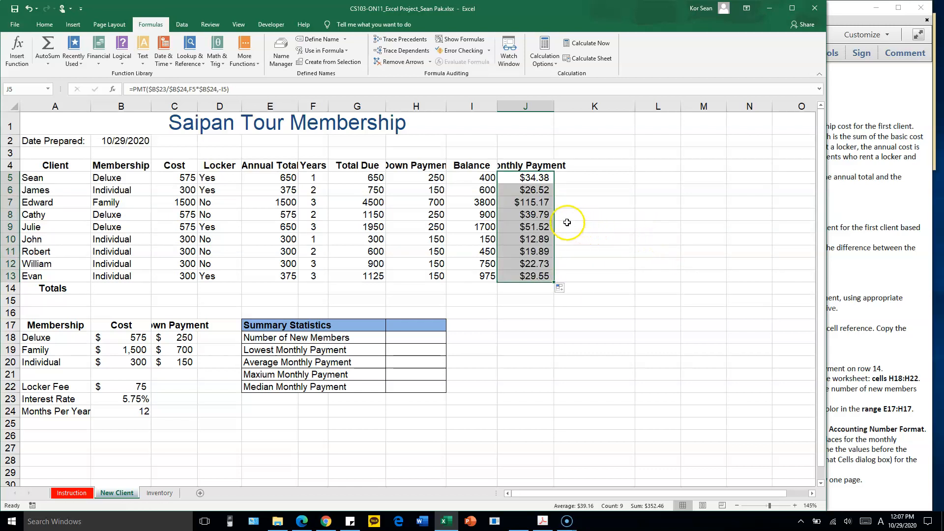
# Check the absolute and relative references of the rate, period and balance arguments in the copied PMT formula in J13
pyautogui.doubleClick(538, 275)
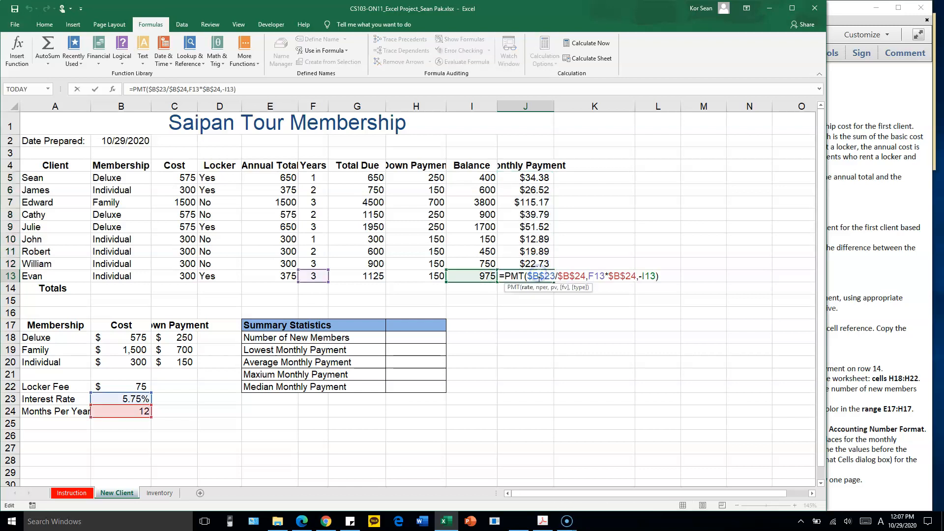
pyautogui.click(505, 276)
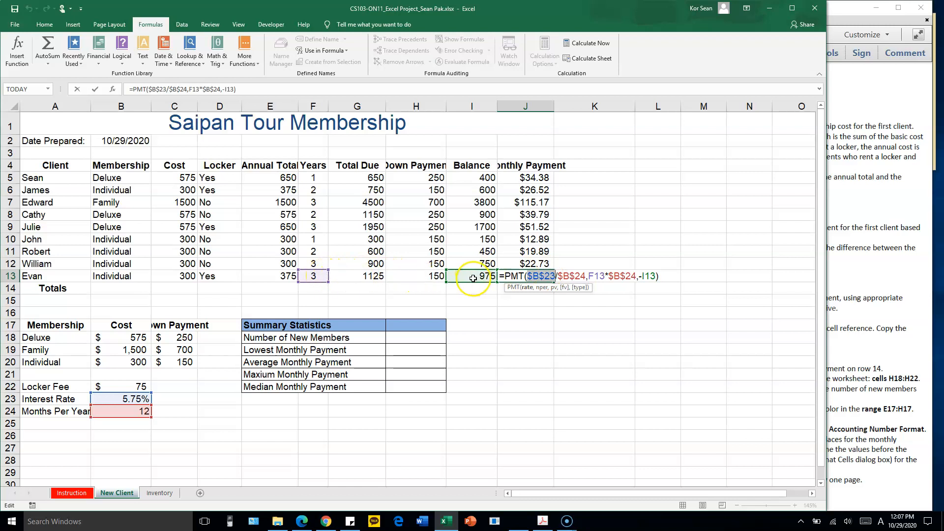
pyautogui.moveTo(558, 276); pyautogui.dragTo(578, 274)
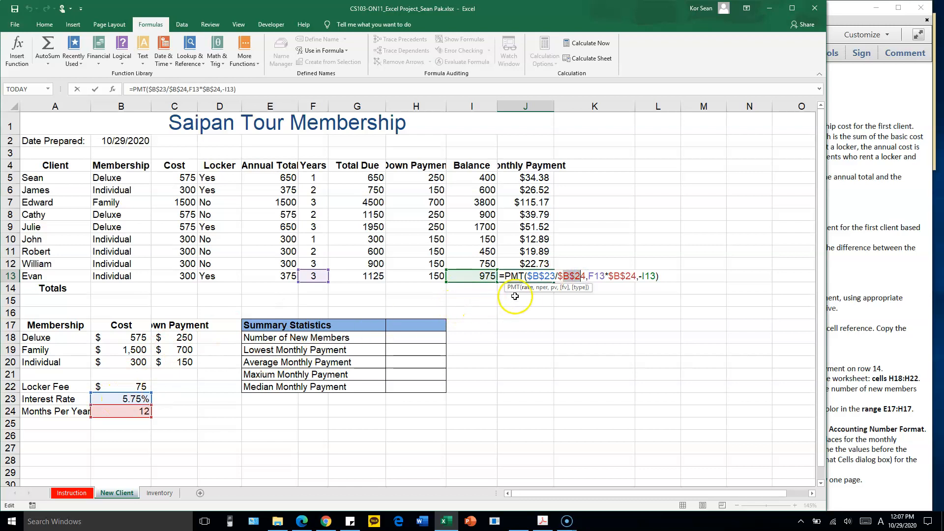
pyautogui.moveTo(527, 276); pyautogui.dragTo(589, 270)
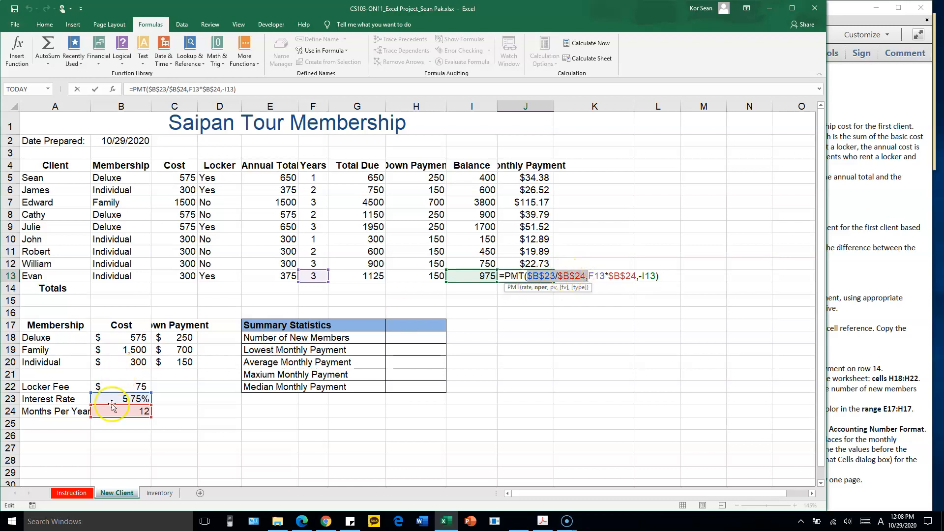
pyautogui.click(598, 276)
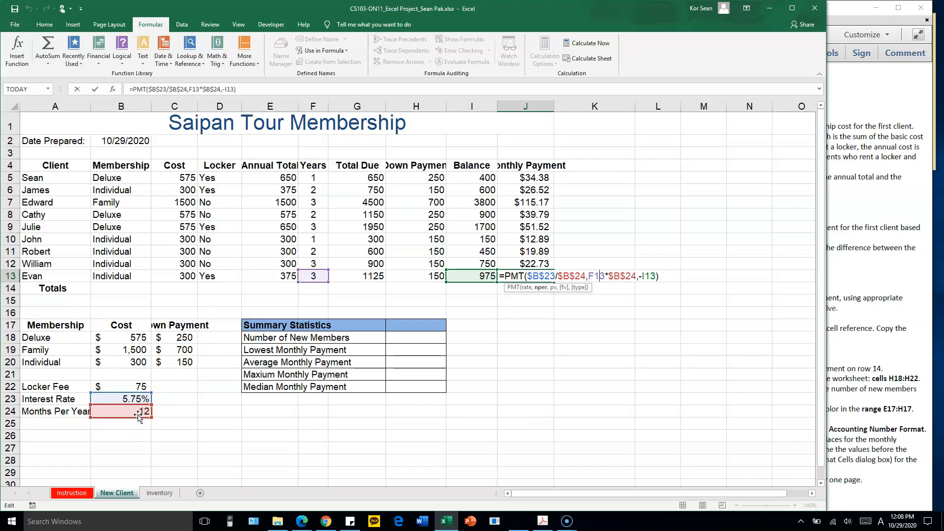
pyautogui.moveTo(589, 275); pyautogui.dragTo(634, 279)
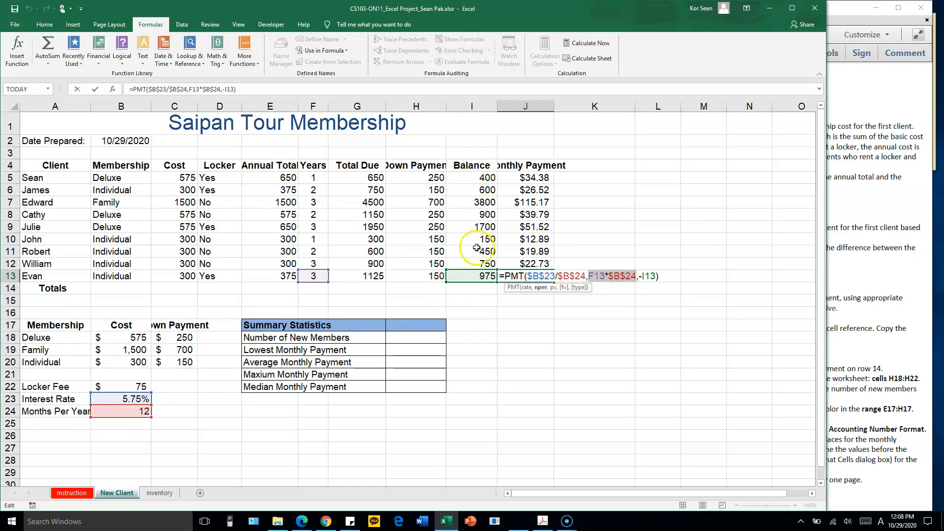
pyautogui.click(658, 277)
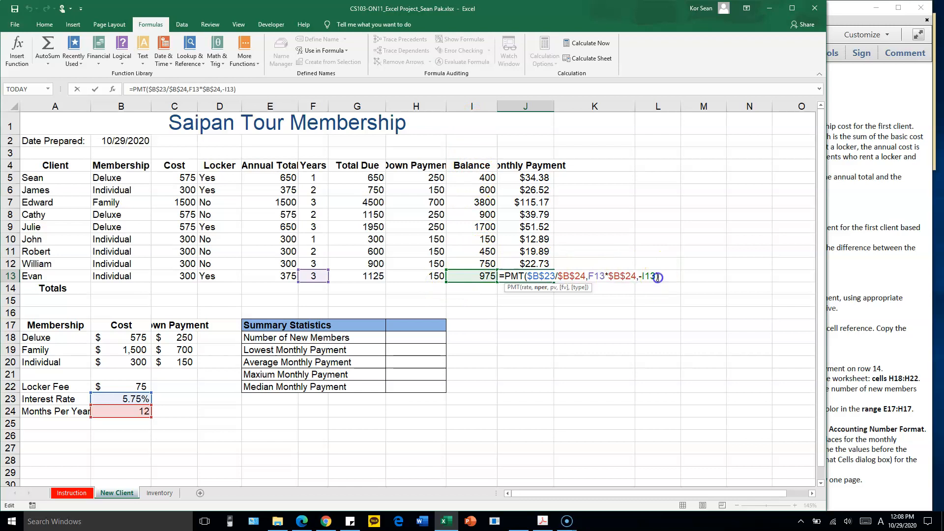
pyautogui.press('Return')
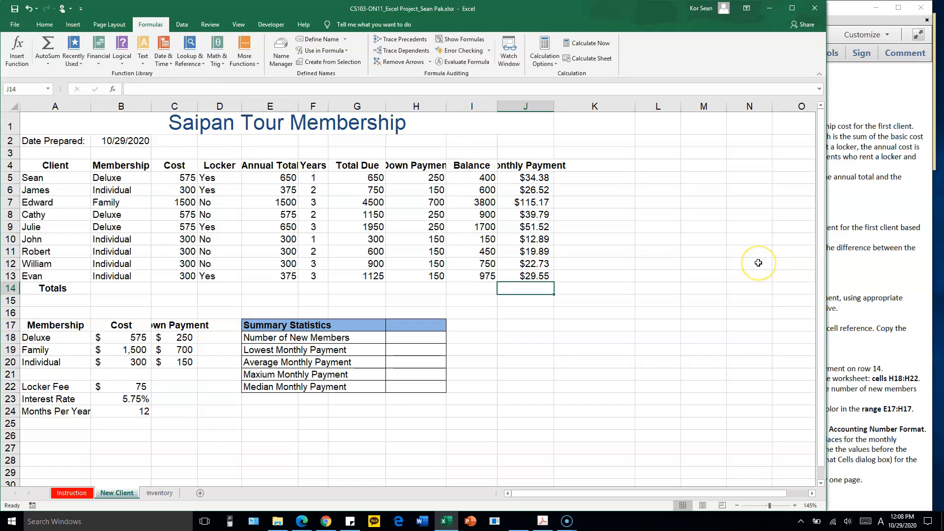
# Uncover the PDF instructions beside the workbook and read the Finalize tasks from number 13 onward
pyautogui.moveTo(826, 197); pyautogui.dragTo(557, 216)
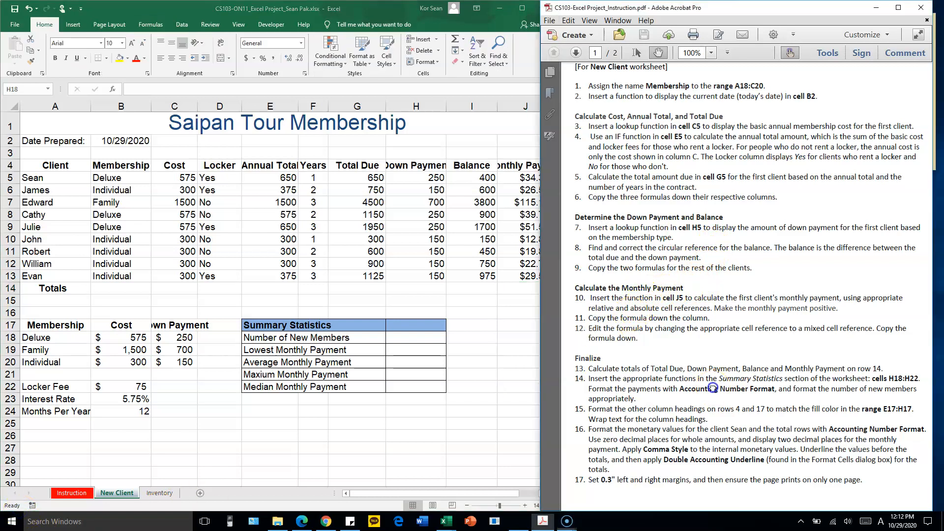
pyautogui.scroll(-8, 717, 208)
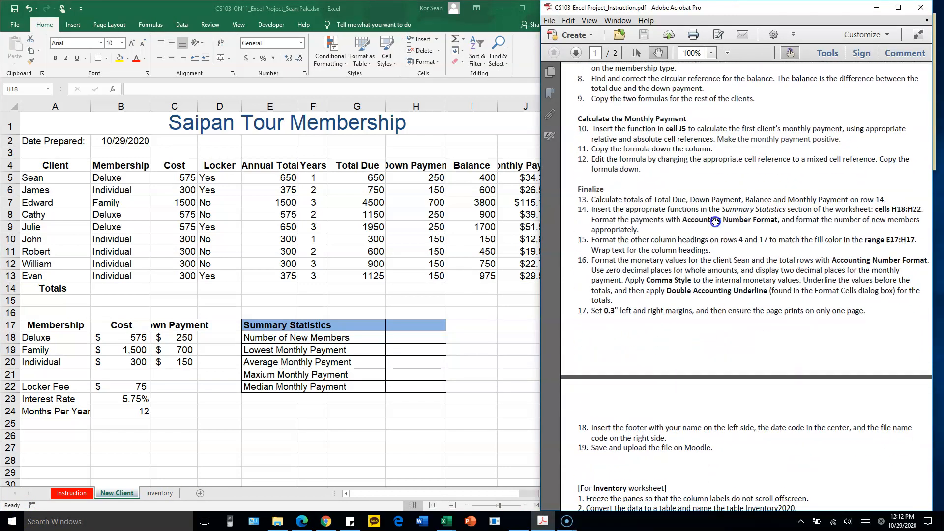
pyautogui.moveTo(717, 208); pyautogui.dragTo(715, 207)
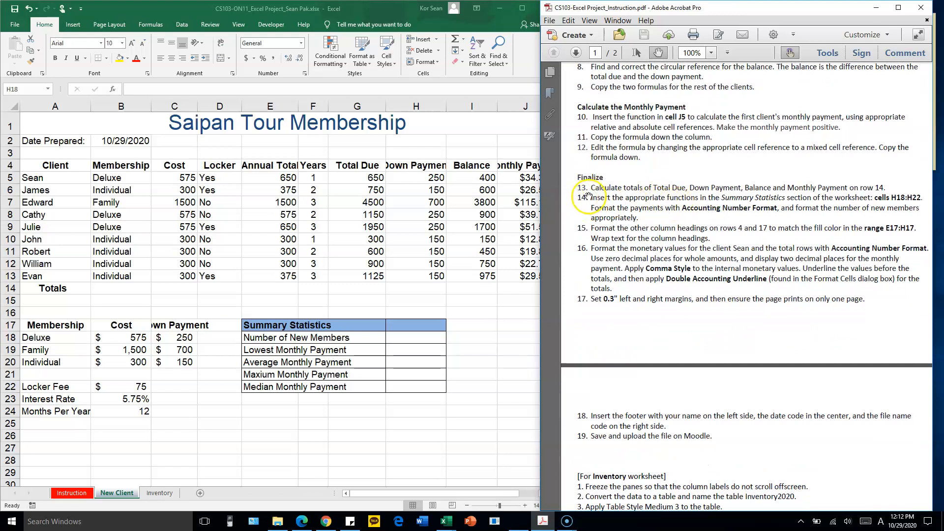
# Total the Total Due column in cell G14 with =SUM(G5:G13)
pyautogui.click(438, 224)
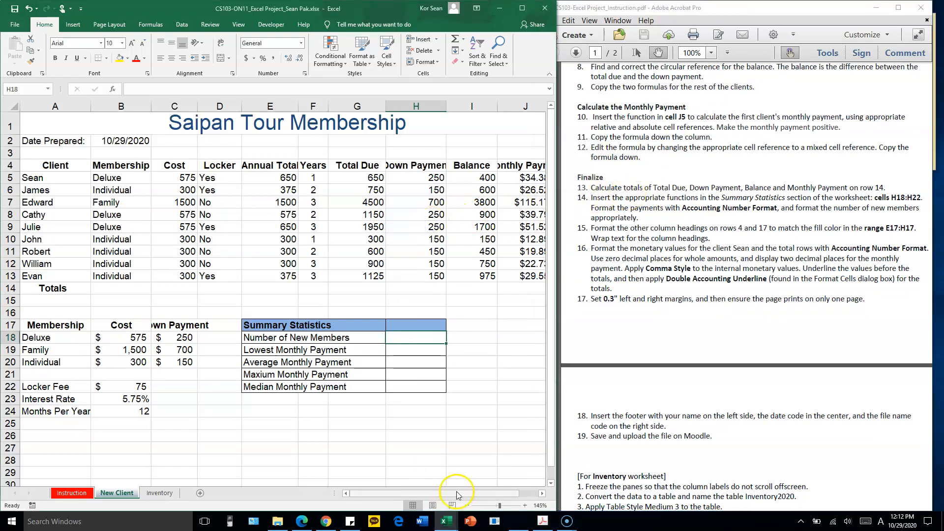
pyautogui.moveTo(457, 493); pyautogui.dragTo(474, 493)
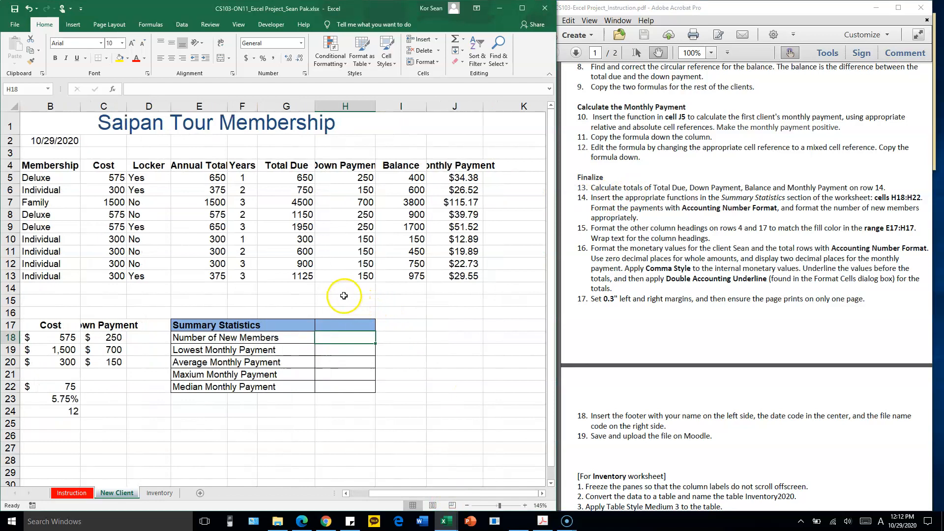
pyautogui.click(346, 288)
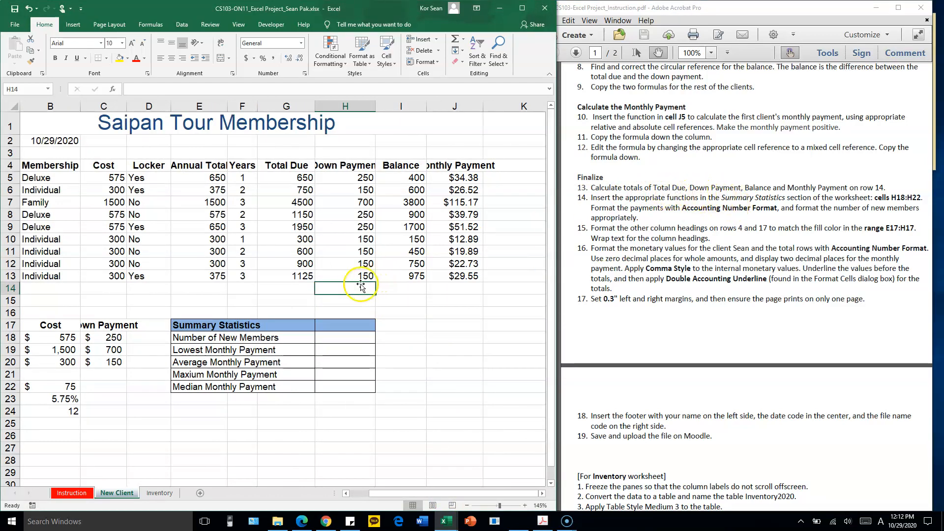
pyautogui.click(304, 290)
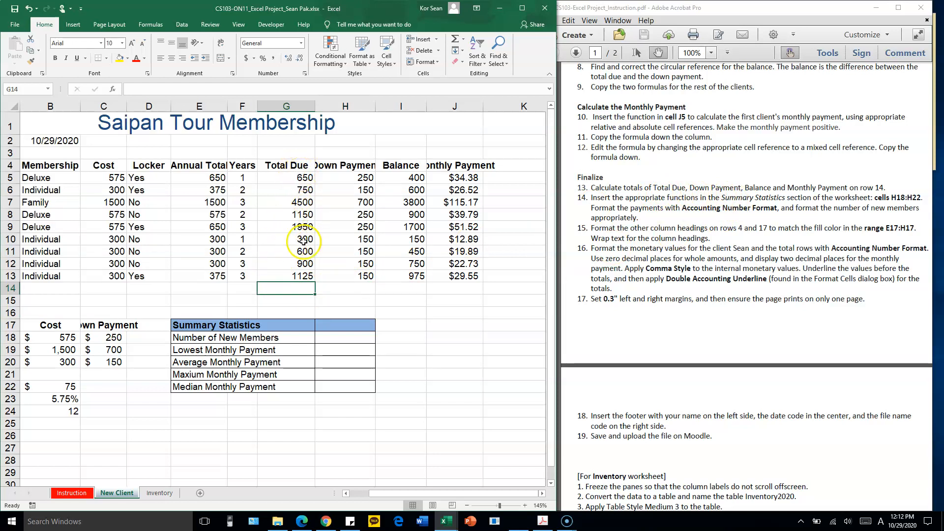
pyautogui.click(466, 39)
pyautogui.click(476, 52)
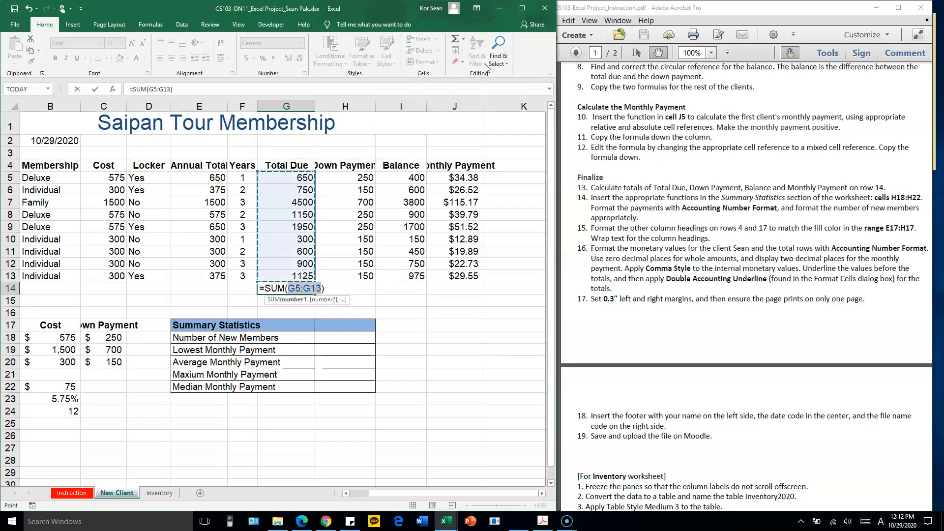
pyautogui.press('Return')
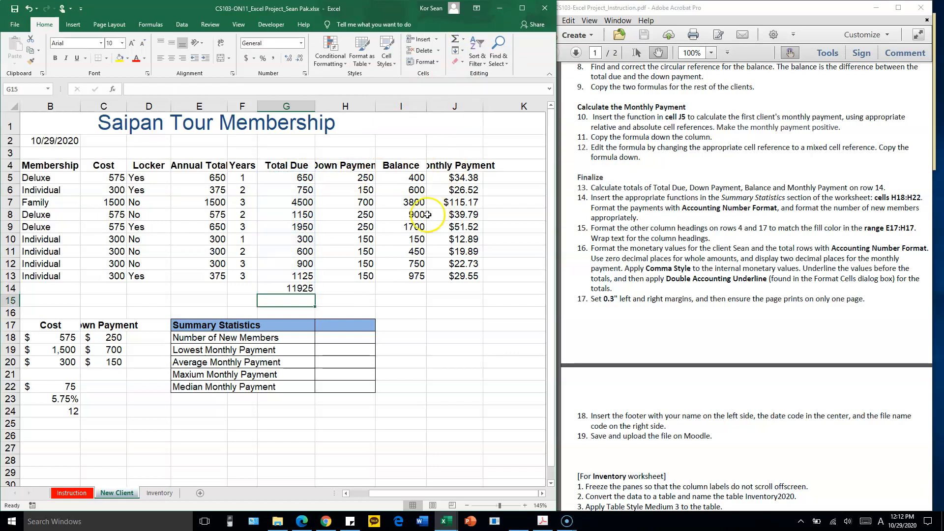
# Copy the G14 total formula across H14:J14 for Down Payment, Balance and Monthly Payment, checking the summed range in I14
pyautogui.click(306, 289)
pyautogui.moveTo(315, 294); pyautogui.dragTo(406, 300)
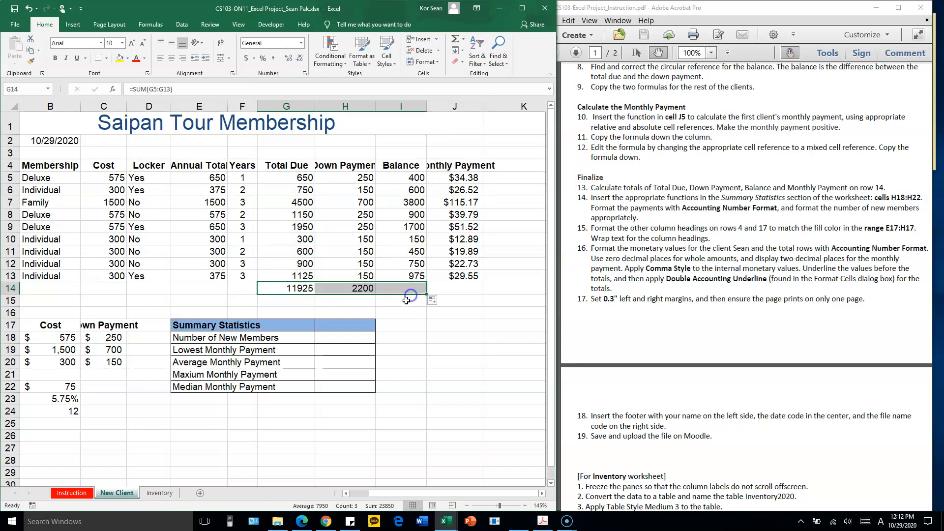
pyautogui.doubleClick(371, 289)
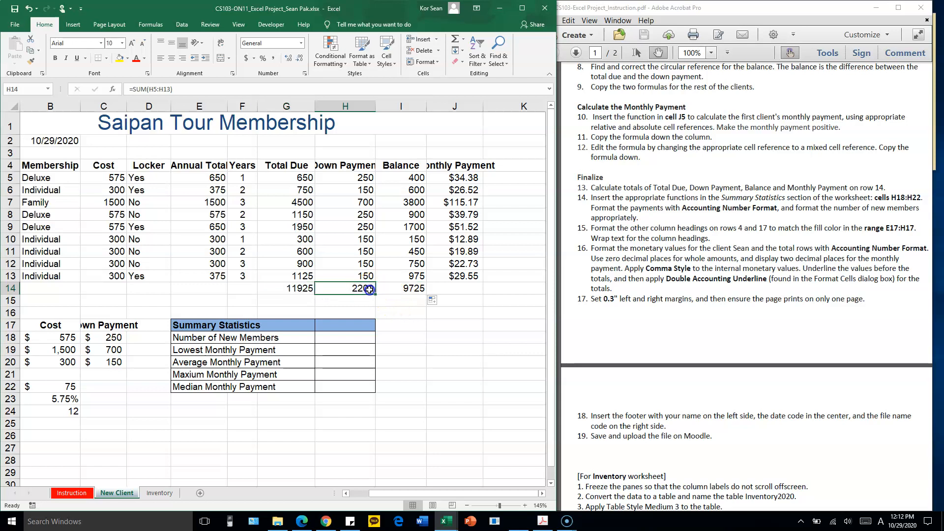
pyautogui.click(417, 288)
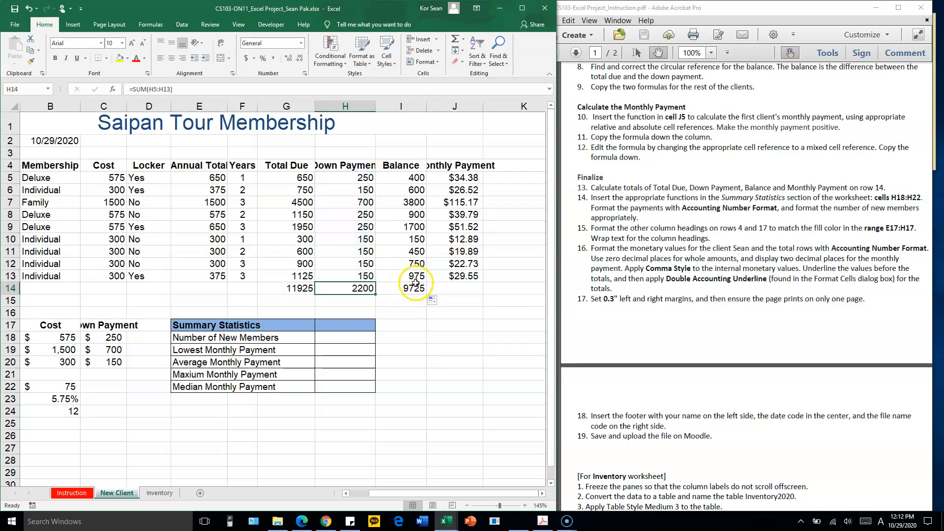
pyautogui.doubleClick(418, 289)
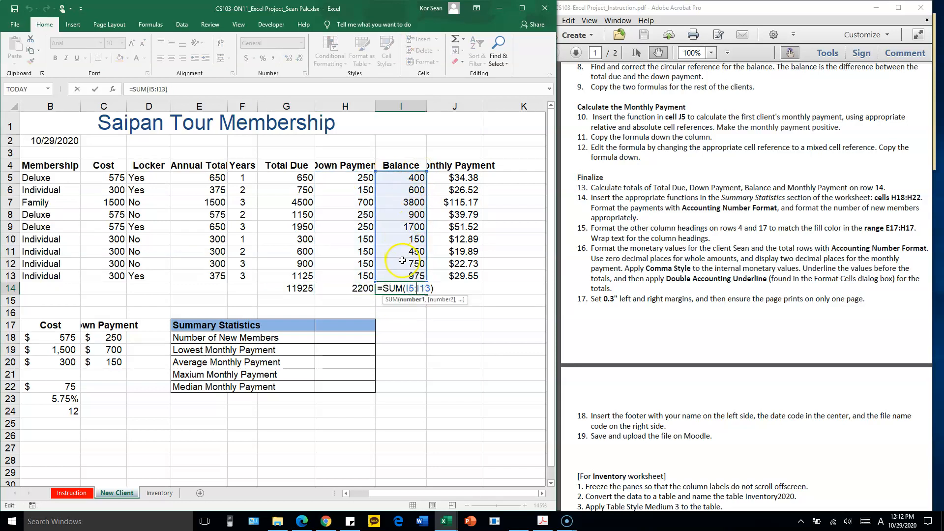
pyautogui.hotkey('ctrl', 'Return')
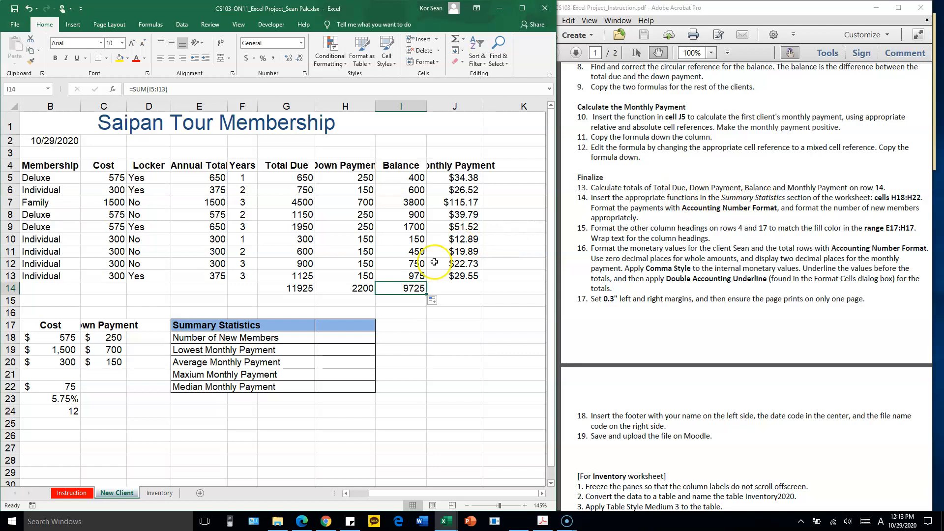
pyautogui.moveTo(474, 295); pyautogui.dragTo(475, 295)
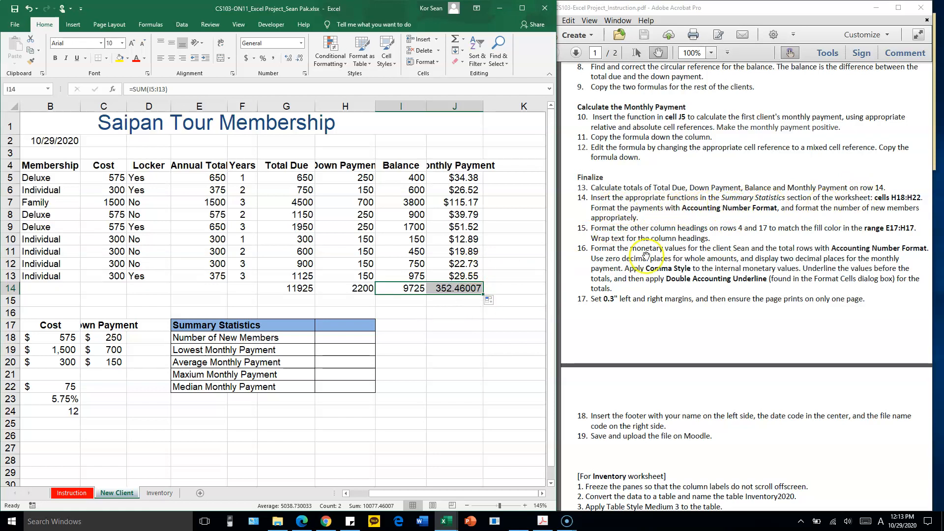
# Enter =COUNT(A5:A13) over the client names as the Number of New Members in cell H18
pyautogui.click(349, 340)
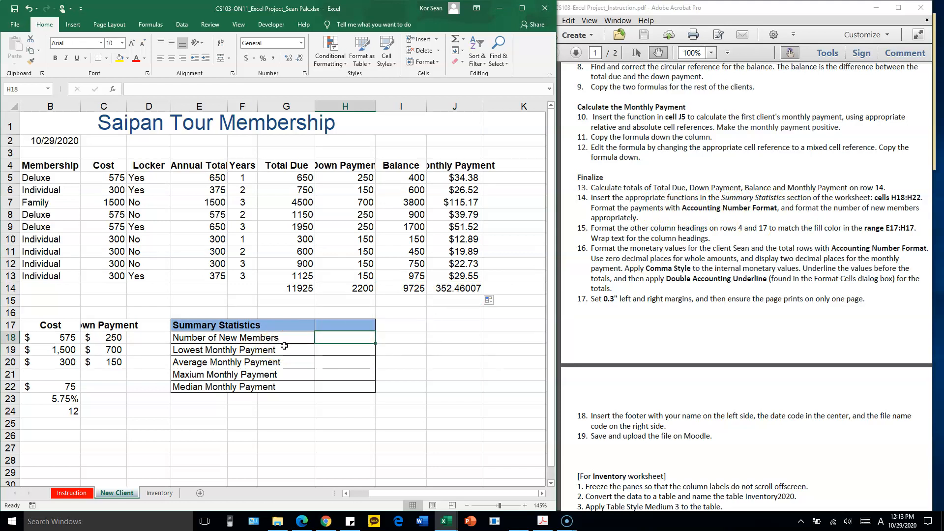
pyautogui.moveTo(37, 178); pyautogui.dragTo(38, 272)
pyautogui.moveTo(515, 494); pyautogui.dragTo(438, 494)
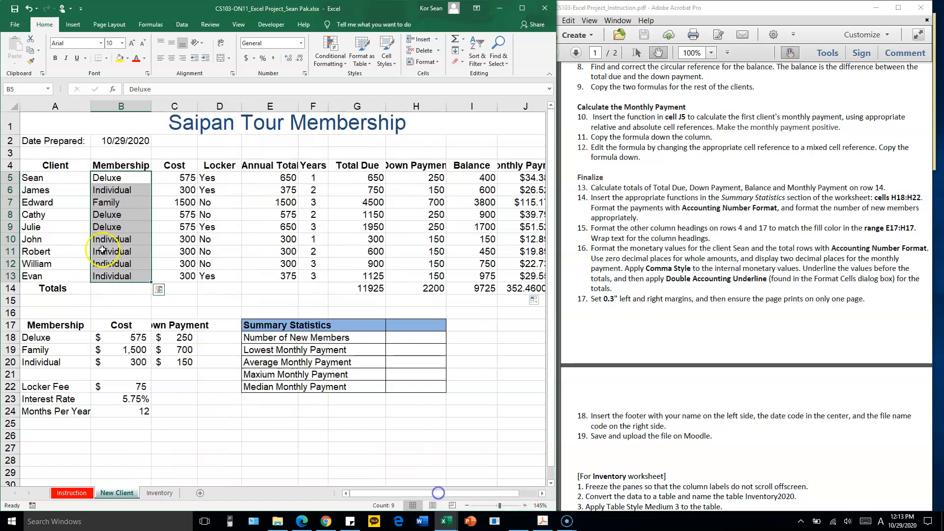
pyautogui.moveTo(64, 179); pyautogui.dragTo(50, 272)
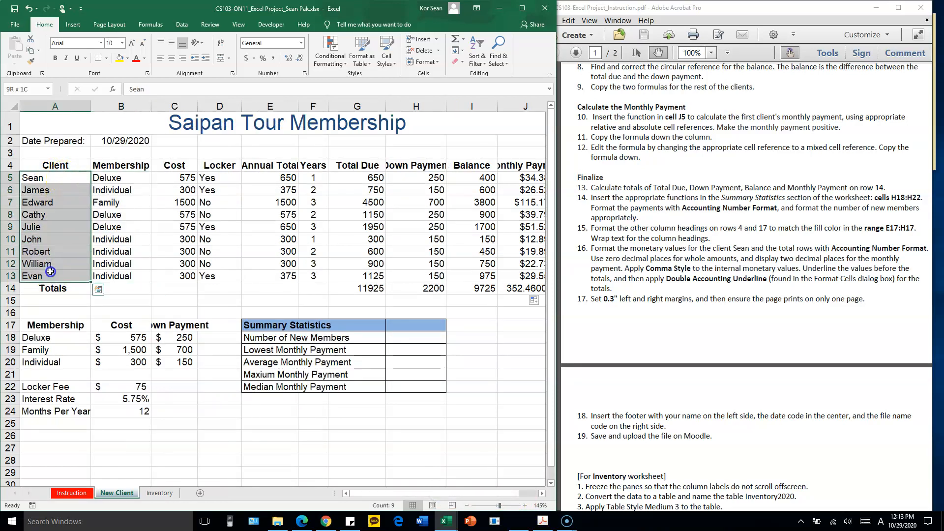
pyautogui.click(418, 339)
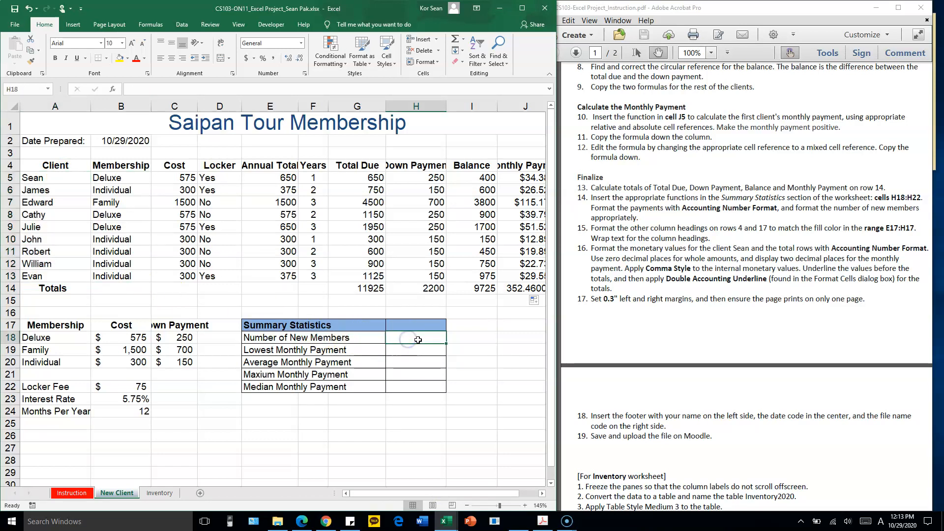
pyautogui.write('=COUNT')
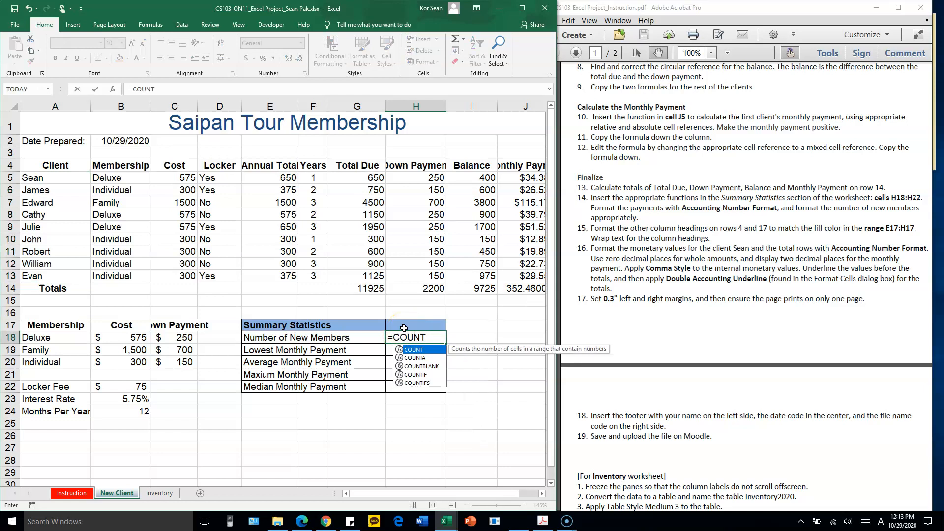
pyautogui.write('A')
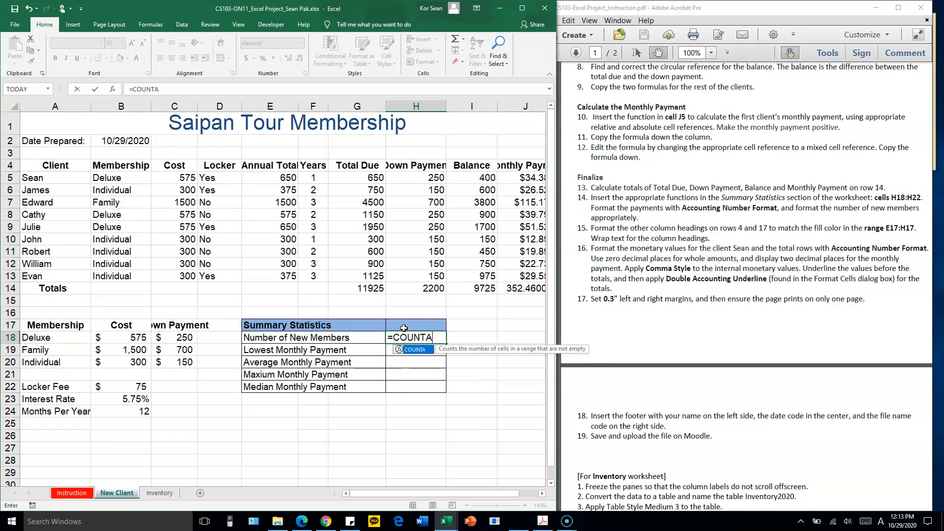
pyautogui.press('BackSpace')
pyautogui.write('(')
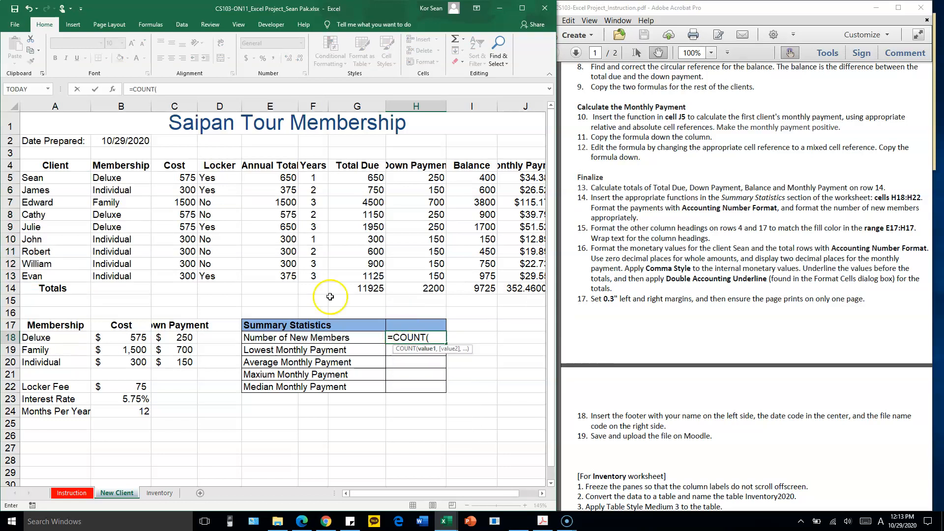
pyautogui.moveTo(63, 177); pyautogui.dragTo(52, 274)
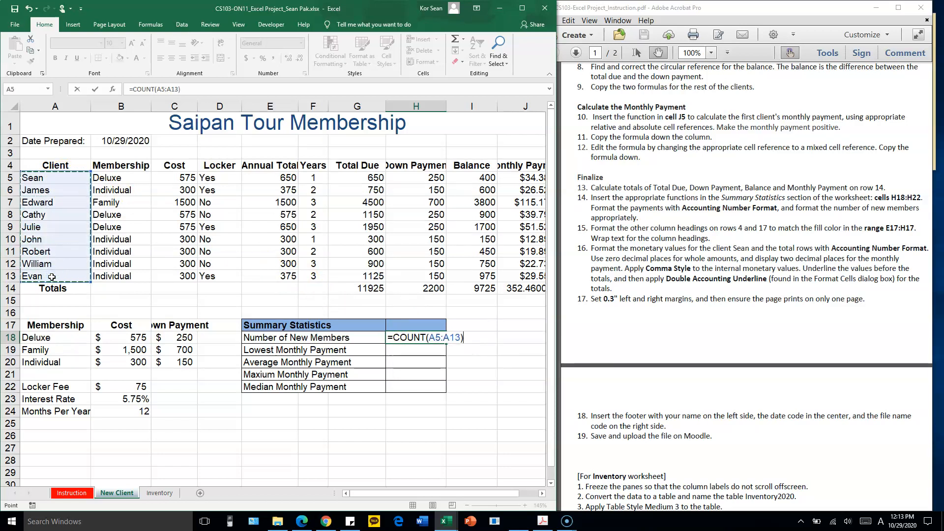
pyautogui.press('Return')
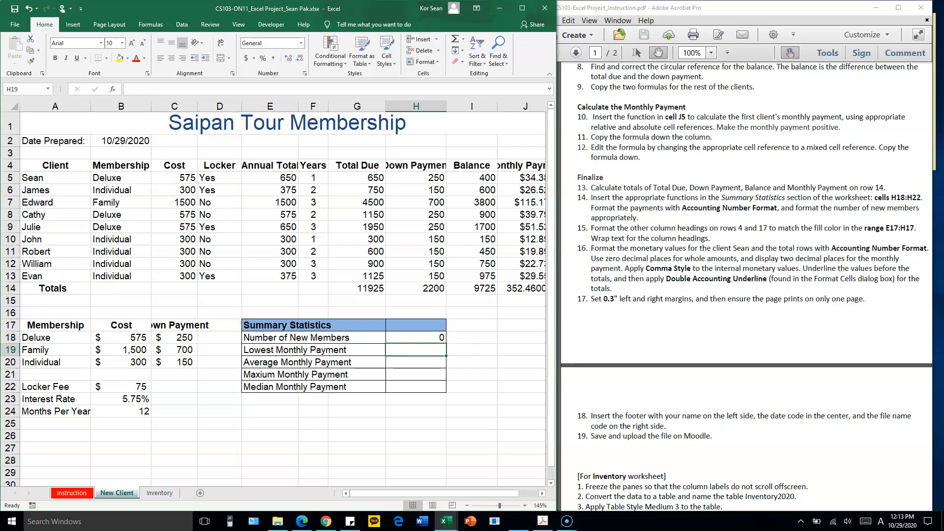
# Change the H18 formula to =COUNTA(A5:A13) so text entries are counted, and check it against the client list
pyautogui.moveTo(49, 177); pyautogui.dragTo(46, 275)
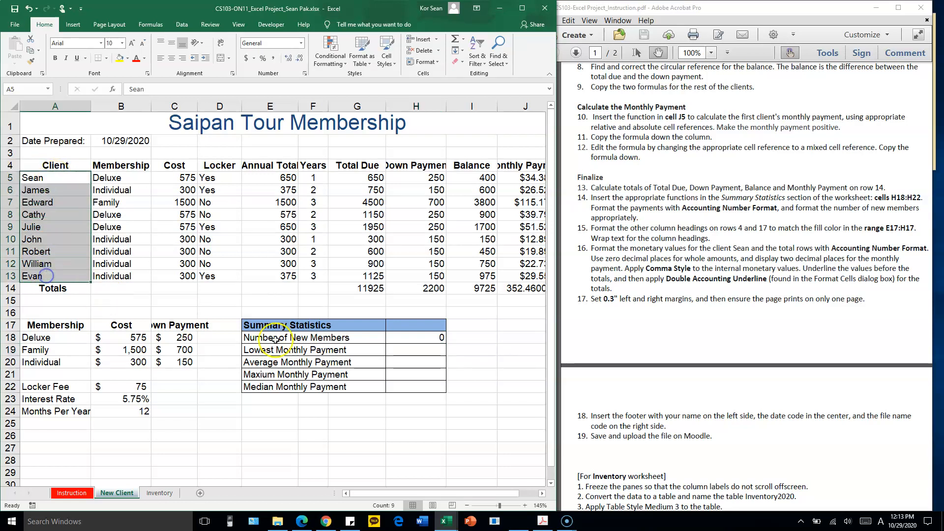
pyautogui.doubleClick(432, 337)
pyautogui.click(426, 337)
pyautogui.write('A(A5:A13')
pyautogui.click(592, 299)
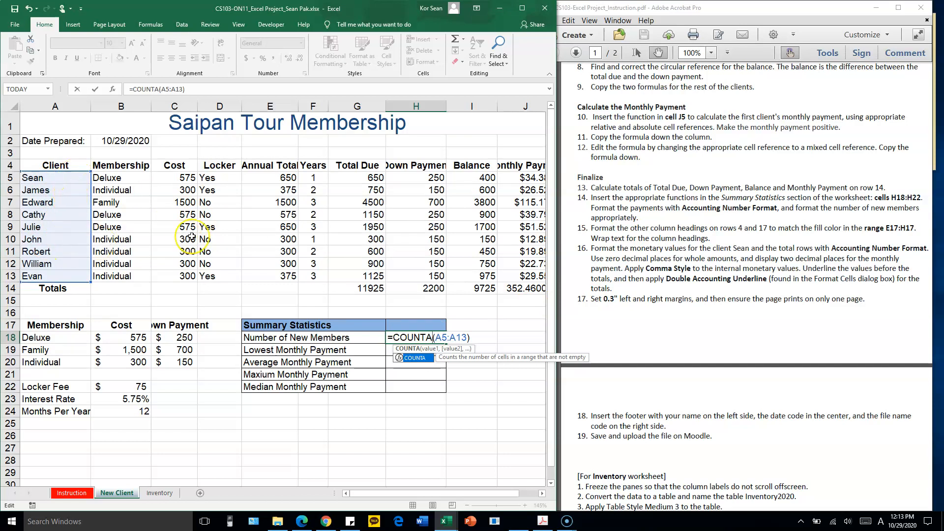
pyautogui.press('Return')
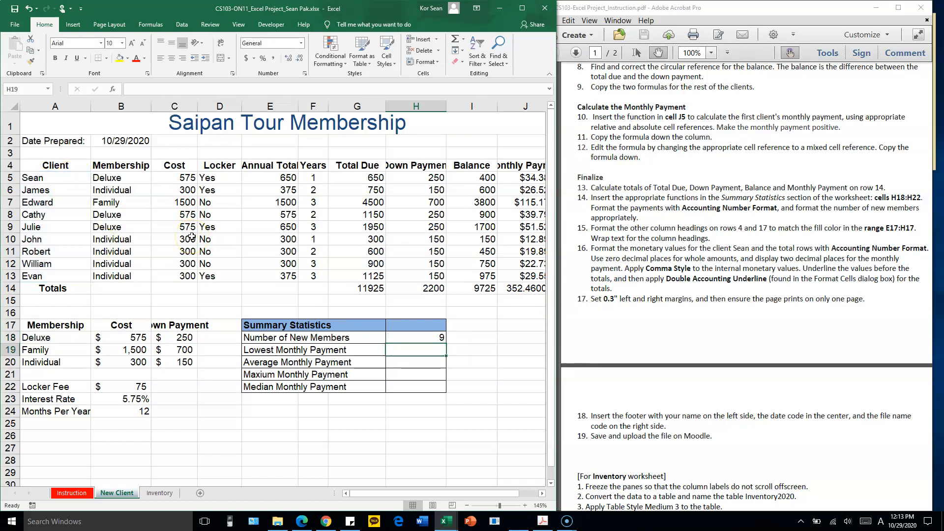
pyautogui.moveTo(55, 177); pyautogui.dragTo(64, 274)
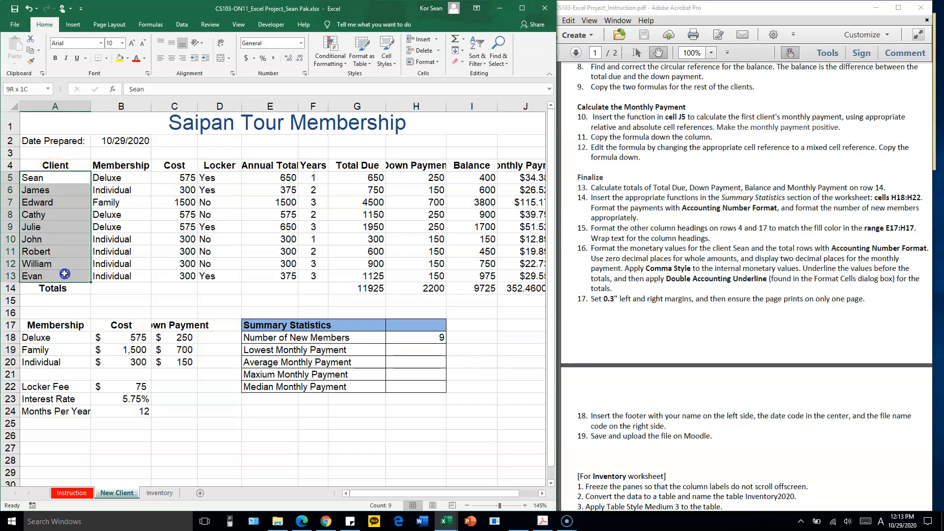
pyautogui.click(438, 352)
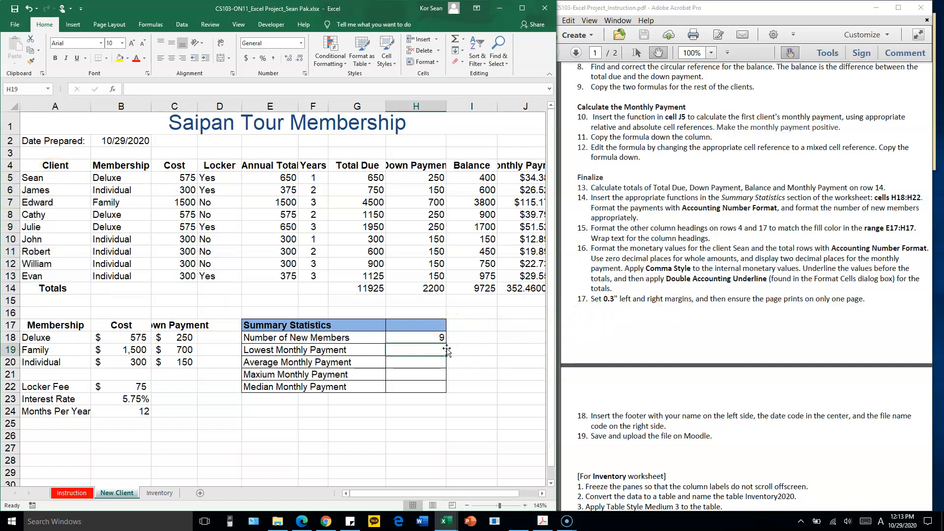
pyautogui.moveTo(533, 178); pyautogui.dragTo(531, 277)
pyautogui.moveTo(426, 493); pyautogui.dragTo(468, 492)
pyautogui.click(347, 350)
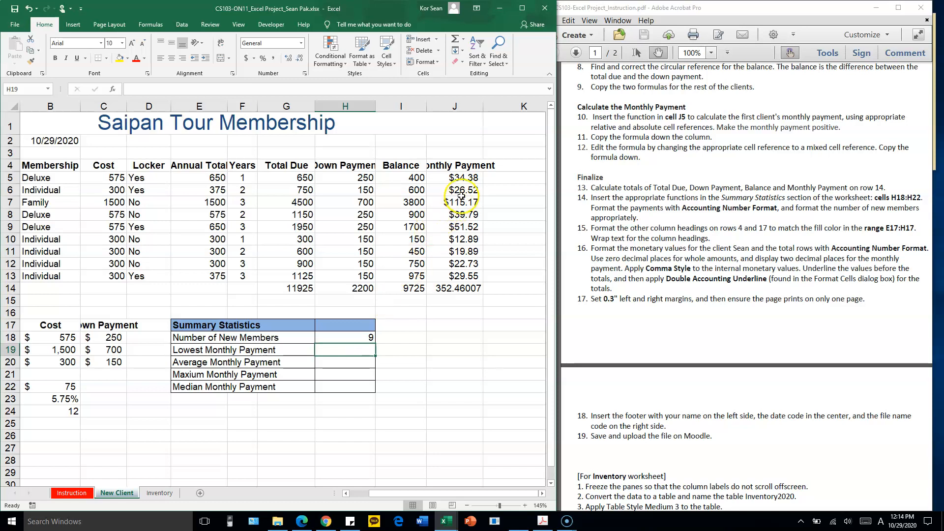
pyautogui.moveTo(463, 183); pyautogui.dragTo(461, 275)
pyautogui.click(327, 349)
pyautogui.write('=')
pyautogui.press('BackSpace')
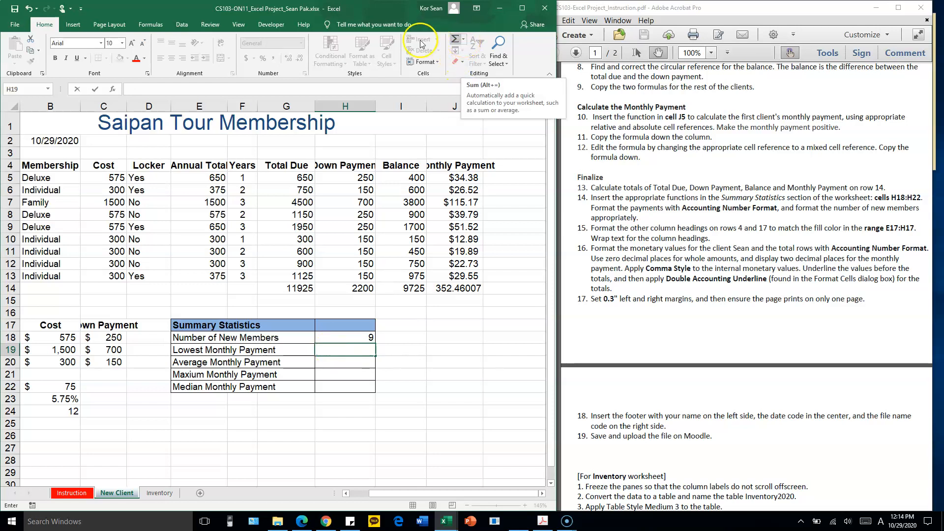
pyautogui.click(464, 39)
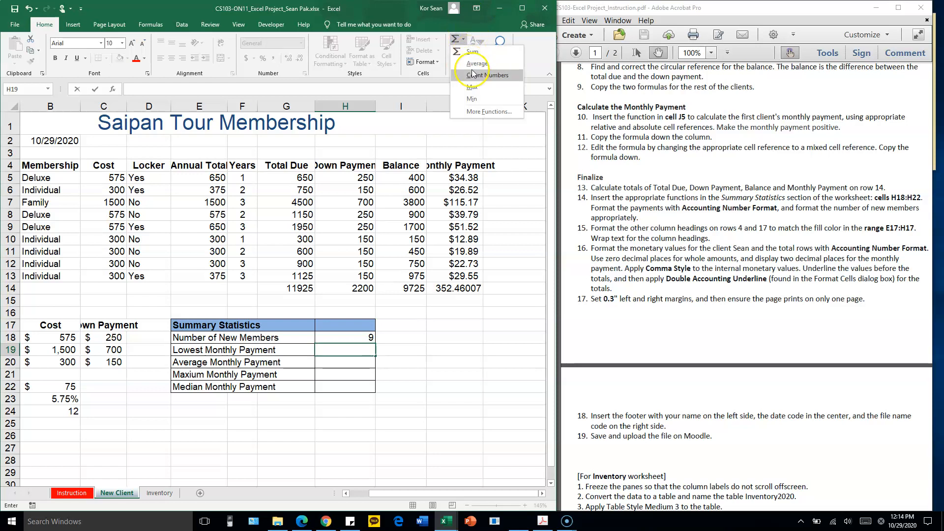
pyautogui.click(474, 100)
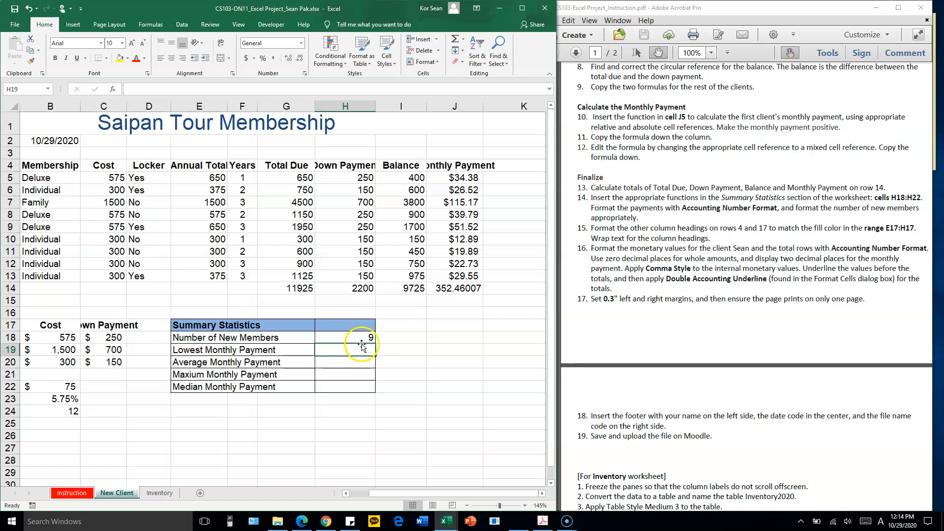
# Calculate the Lowest Monthly Payment in cell H19 with =MIN(J5:J13)
pyautogui.write('-=')
pyautogui.write('=MIN(')
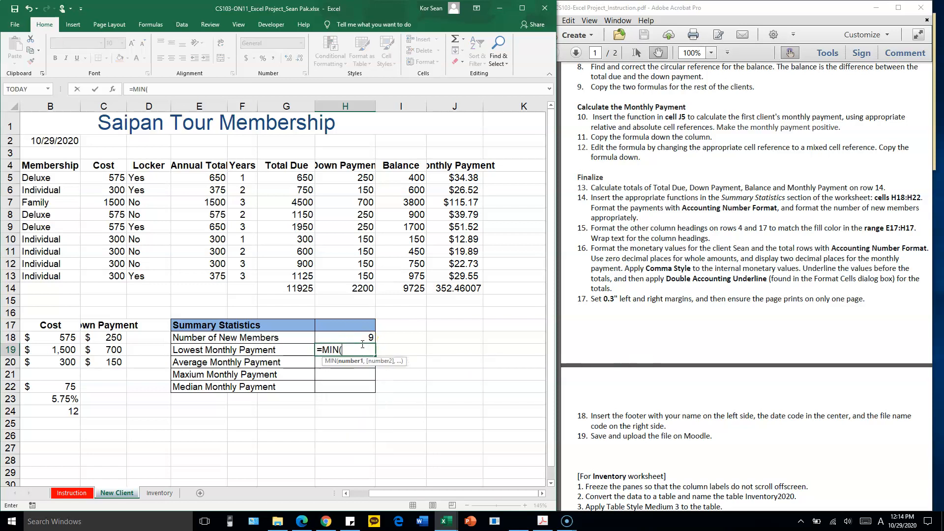
pyautogui.moveTo(470, 179); pyautogui.dragTo(468, 276)
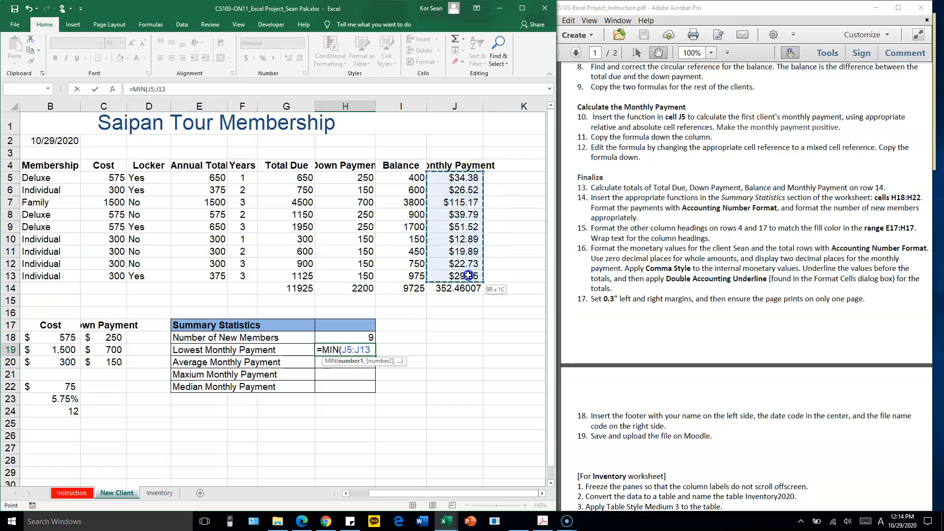
pyautogui.moveTo(468, 276); pyautogui.dragTo(468, 274)
pyautogui.write(')')
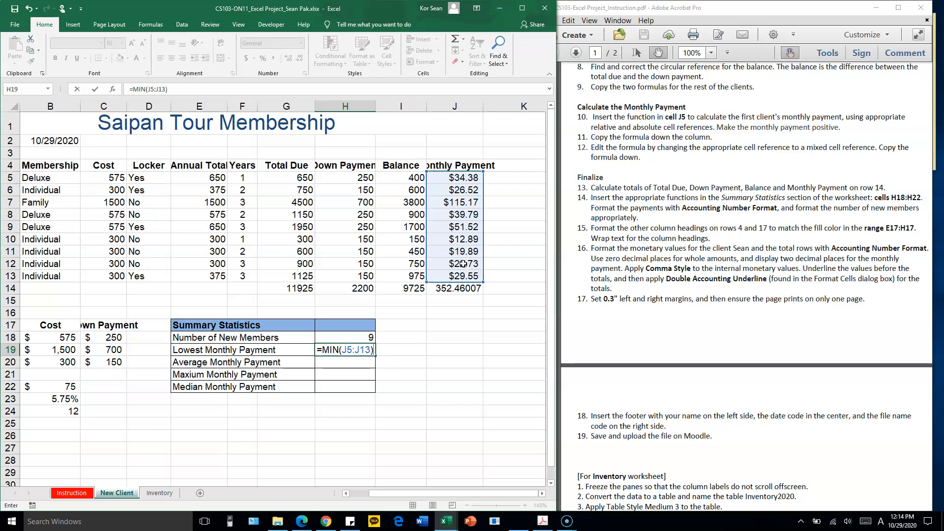
pyautogui.press('Return')
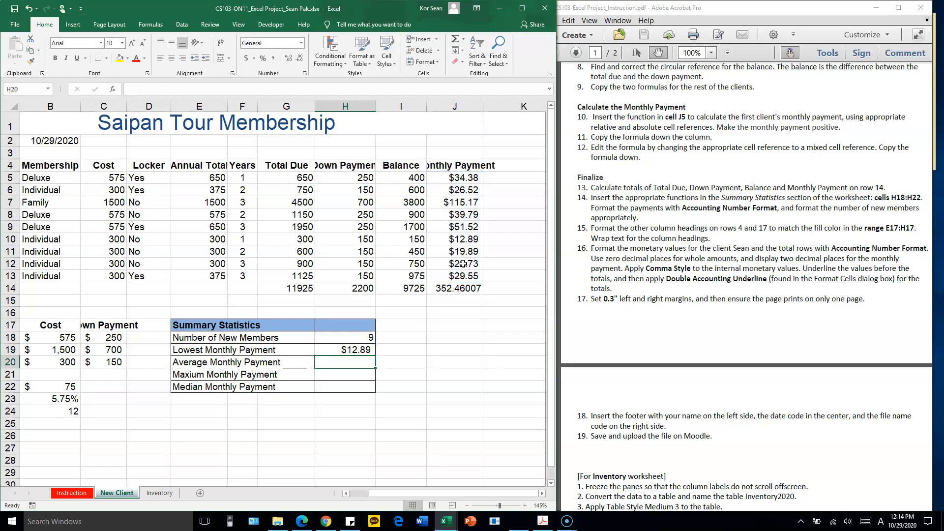
# Calculate the Average Monthly Payment in cell H20 with =AVERAGE(J5:J13)
pyautogui.write('=AVERAGE')
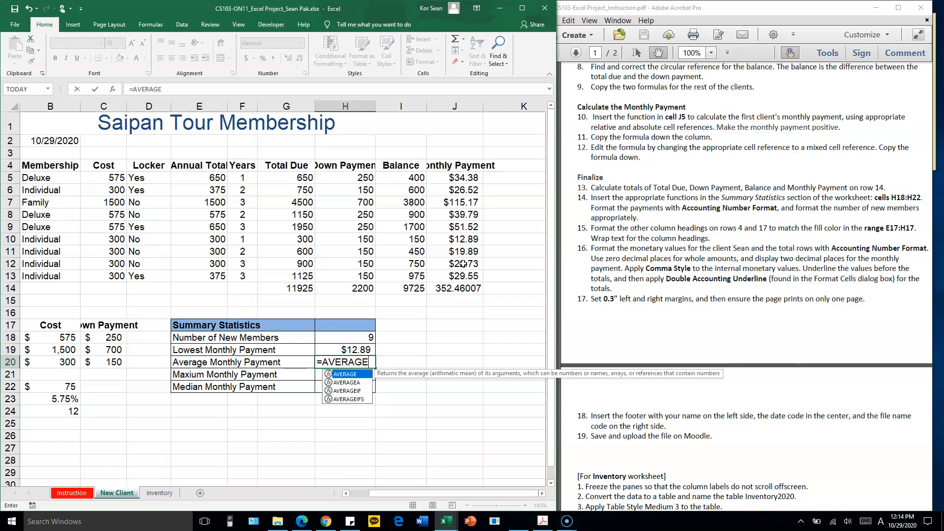
pyautogui.write('(')
pyautogui.moveTo(470, 177); pyautogui.dragTo(475, 278)
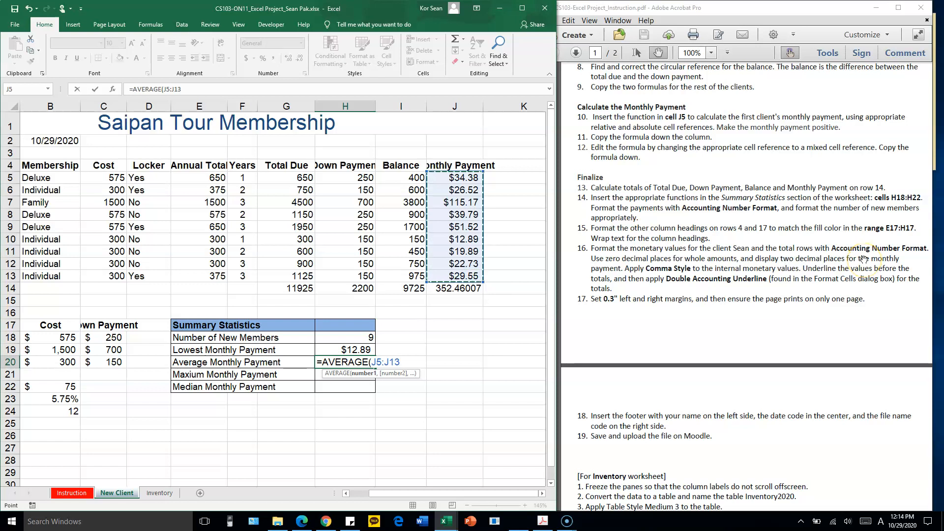
pyautogui.write(')')
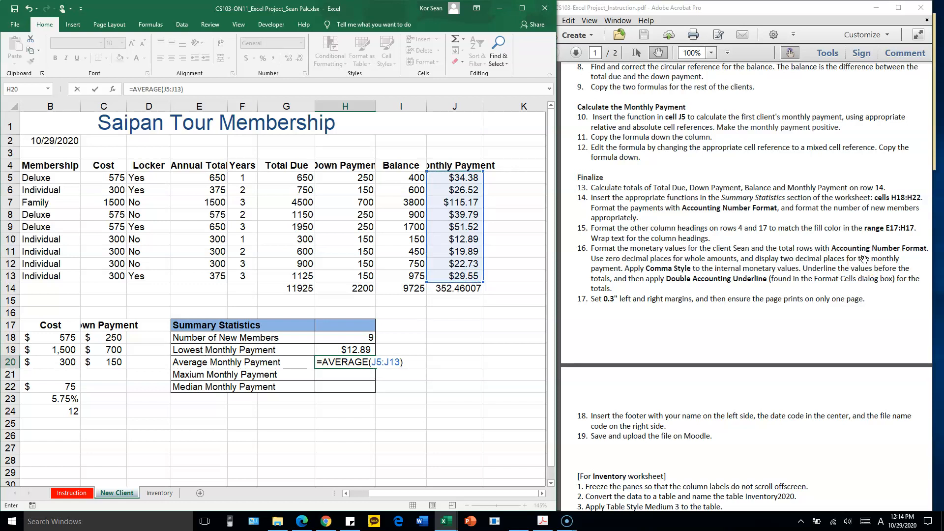
pyautogui.press('Return')
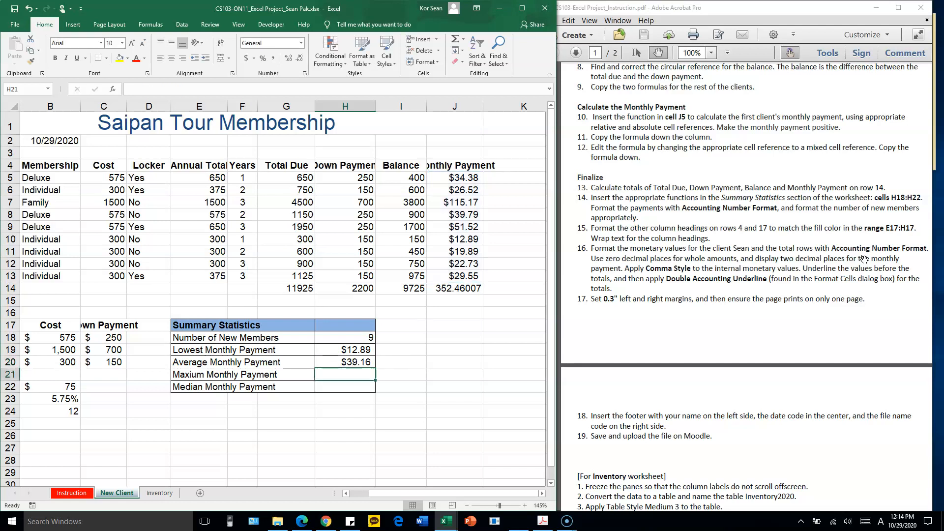
# Calculate the maximum monthly payment in cell H21 with =MAX(J5:J13)
pyautogui.write('=')
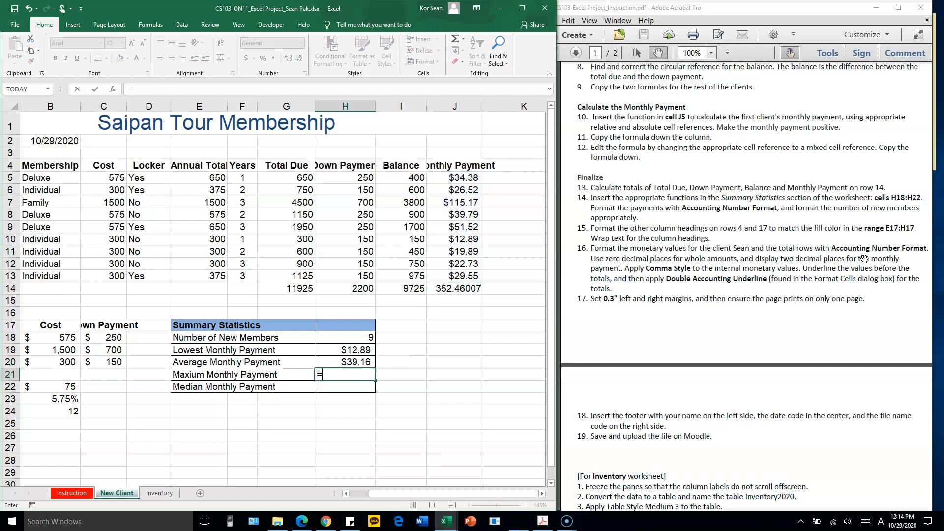
pyautogui.write('MAX(')
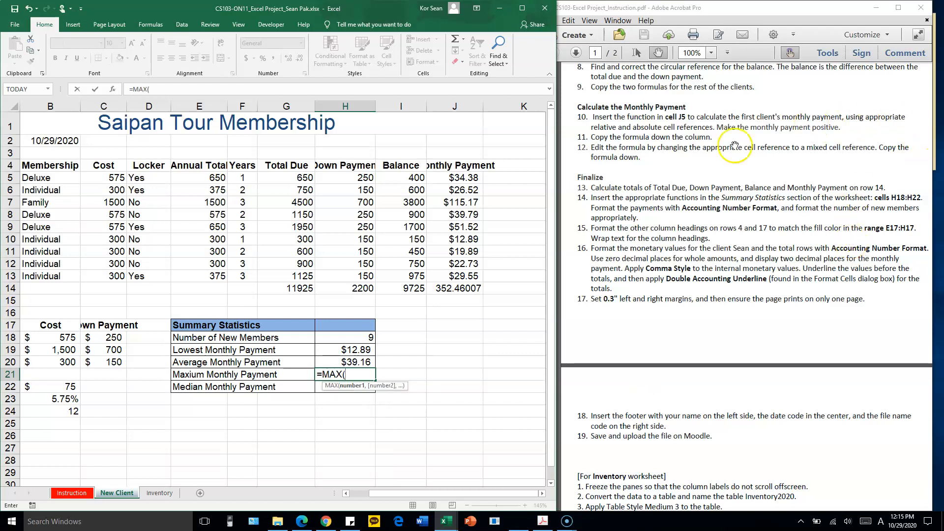
pyautogui.moveTo(468, 176); pyautogui.dragTo(474, 277)
pyautogui.write(')')
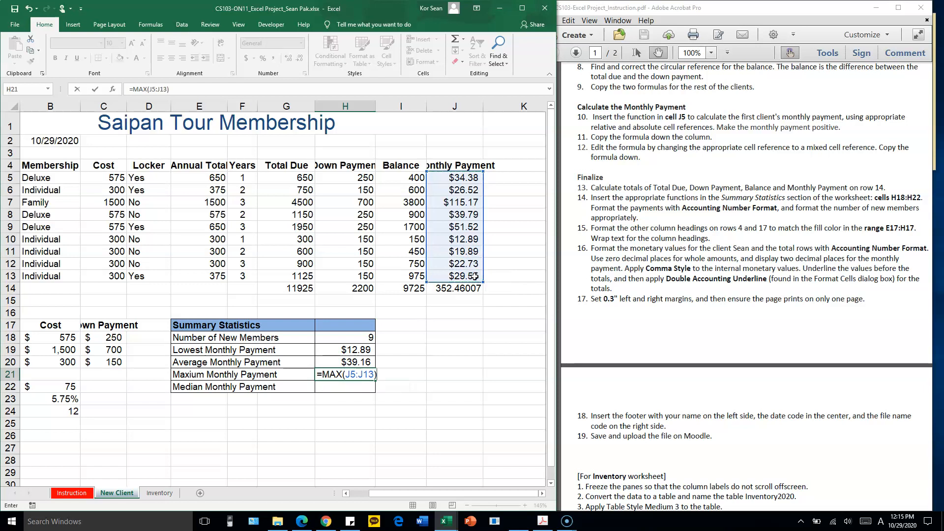
pyautogui.press('Return')
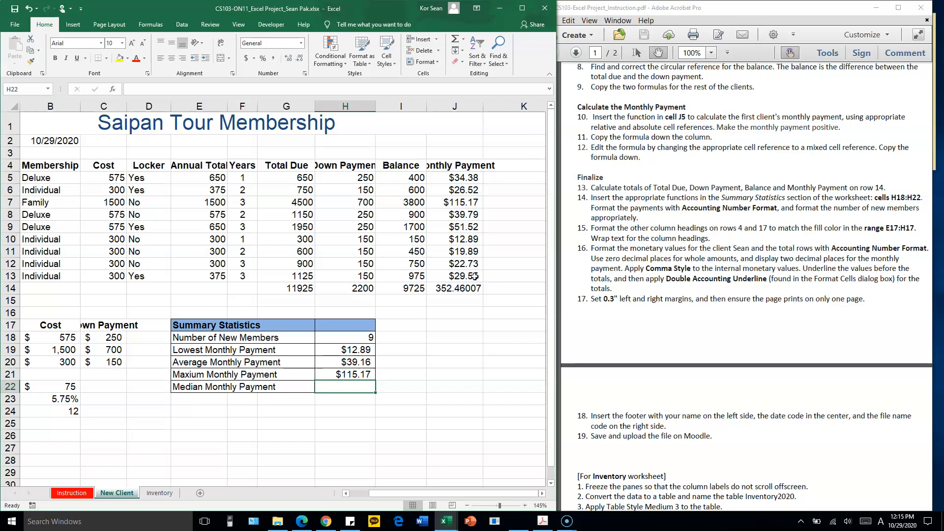
# Calculate the Median Monthly Payment in cell H22 with =MEDIAN(J5:J13)
pyautogui.write('=ME')
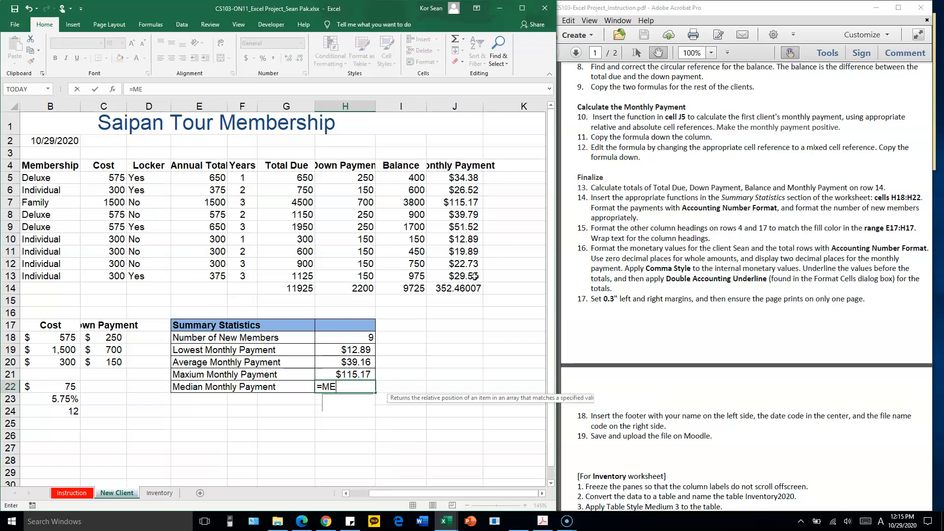
pyautogui.write('DIAN(')
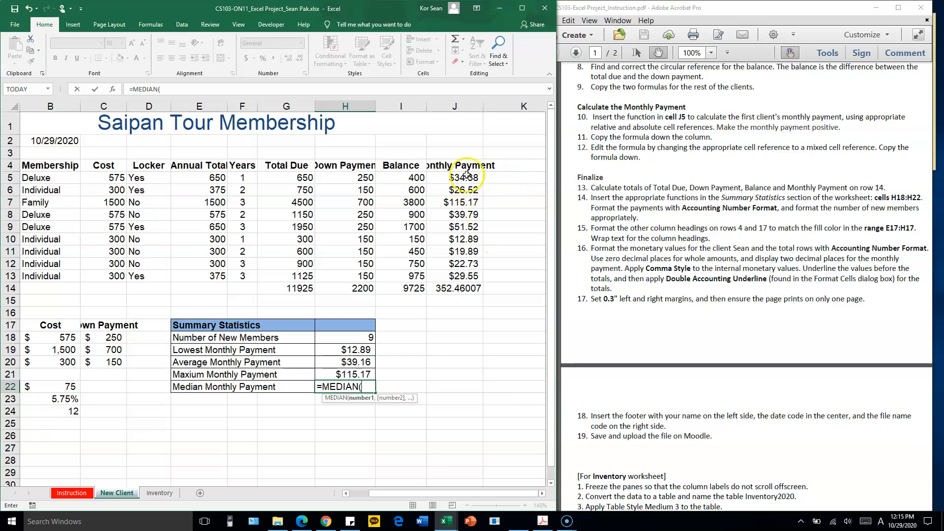
pyautogui.moveTo(465, 177); pyautogui.dragTo(458, 277)
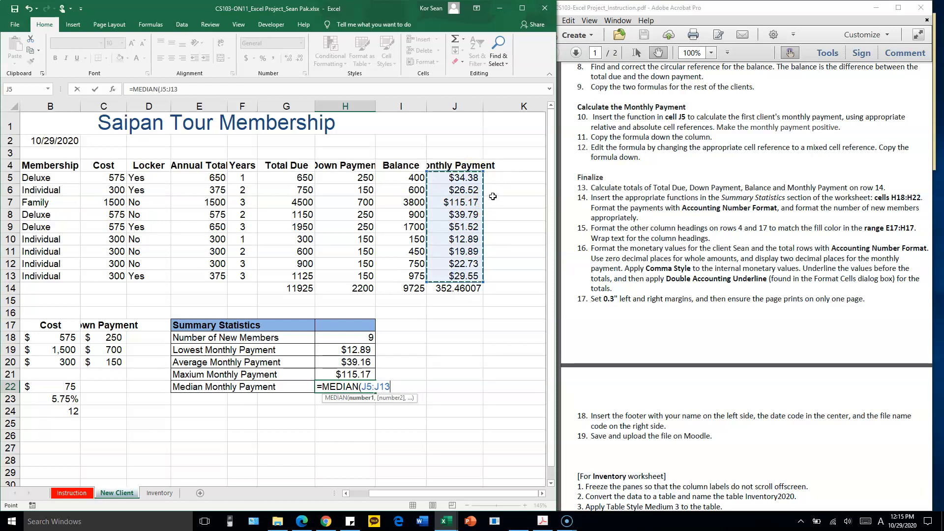
pyautogui.write(')')
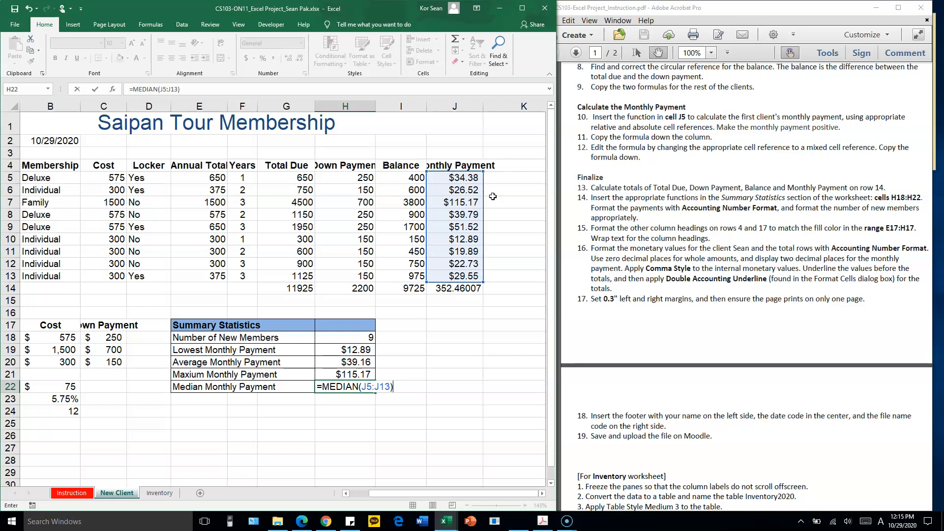
pyautogui.press('Return')
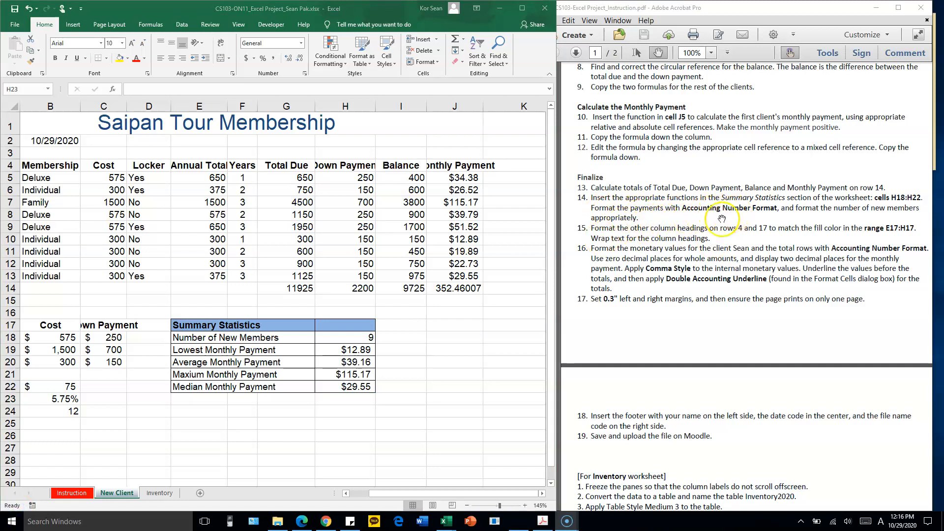
# Apply the Accounting number format to the monthly payment statistics in cells H19:H22
pyautogui.click(349, 349)
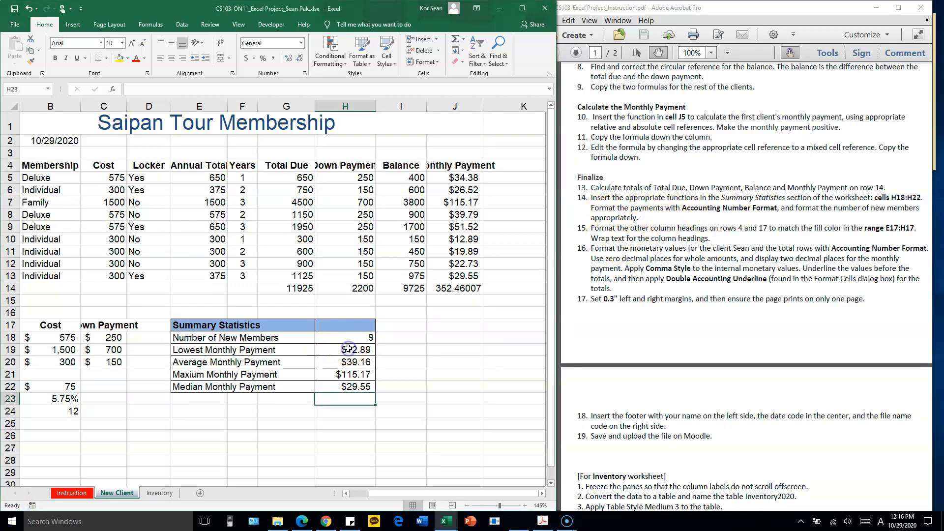
pyautogui.moveTo(348, 349); pyautogui.dragTo(339, 388)
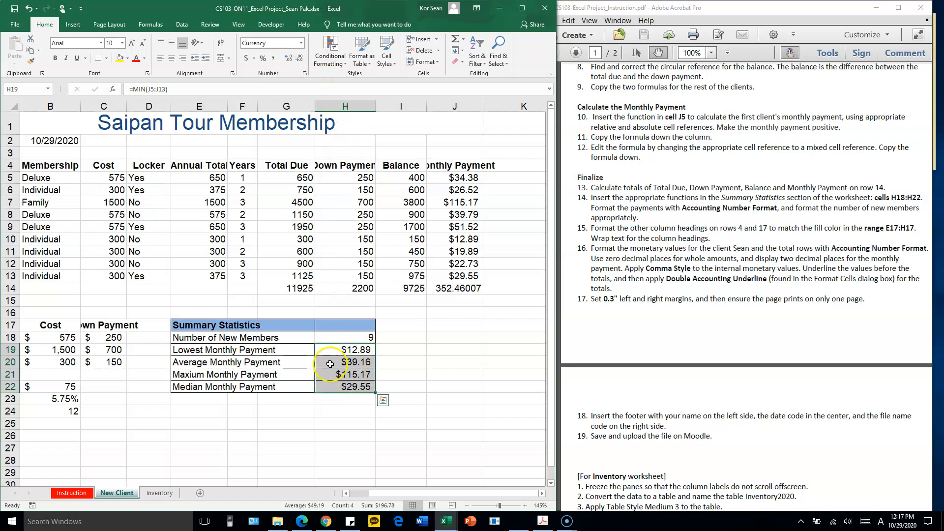
pyautogui.click(301, 44)
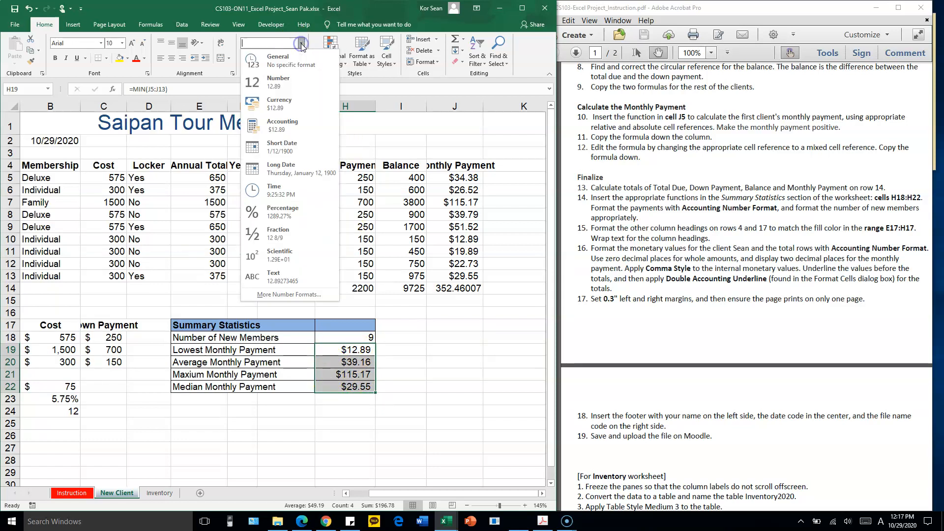
pyautogui.click(291, 131)
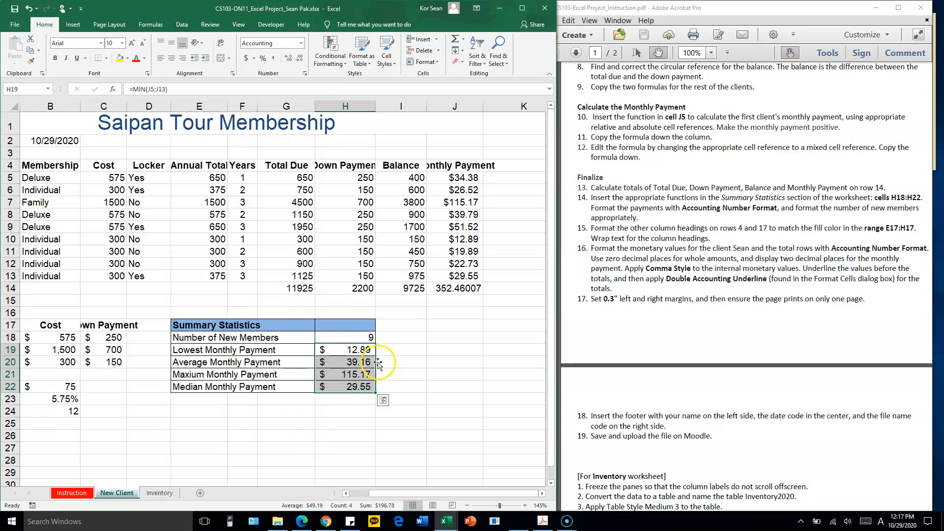
# Review instruction 15 in the PDF and examine the headings in A4:J4, A17:C17 and E17:H17 that it refers to
pyautogui.click(795, 227)
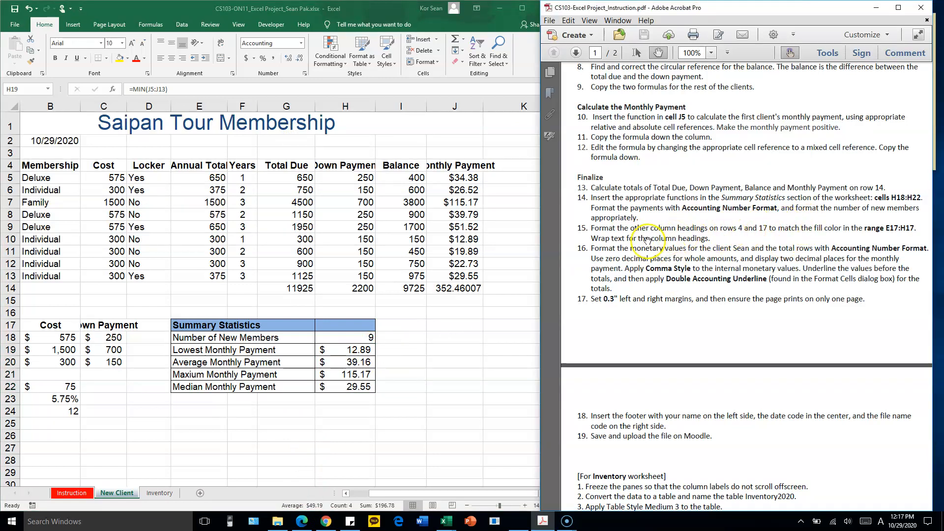
pyautogui.scroll(-3, 647, 240)
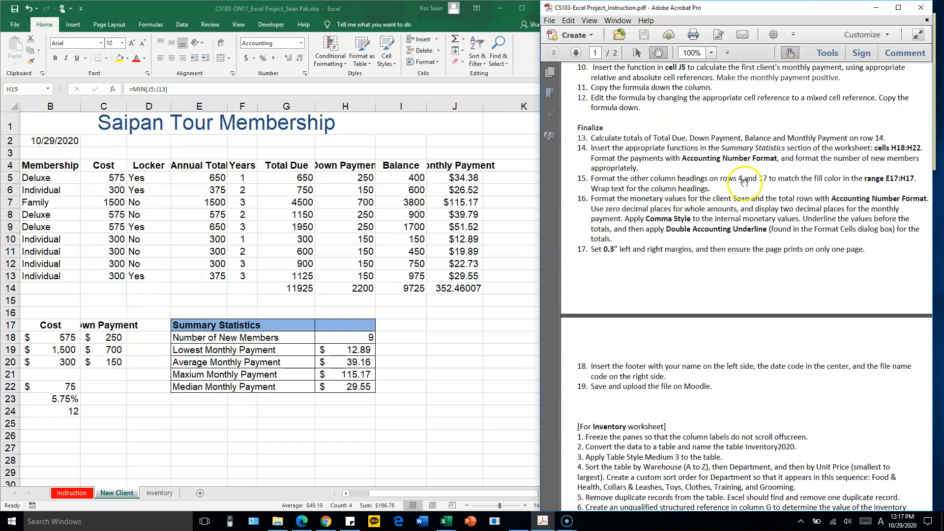
pyautogui.click(71, 173)
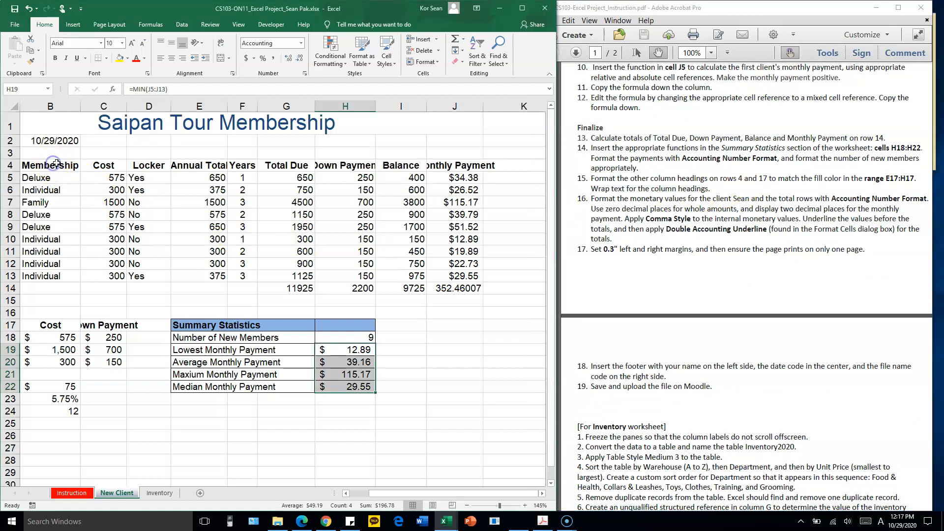
pyautogui.click(188, 167)
pyautogui.scroll(-1, 201, 176)
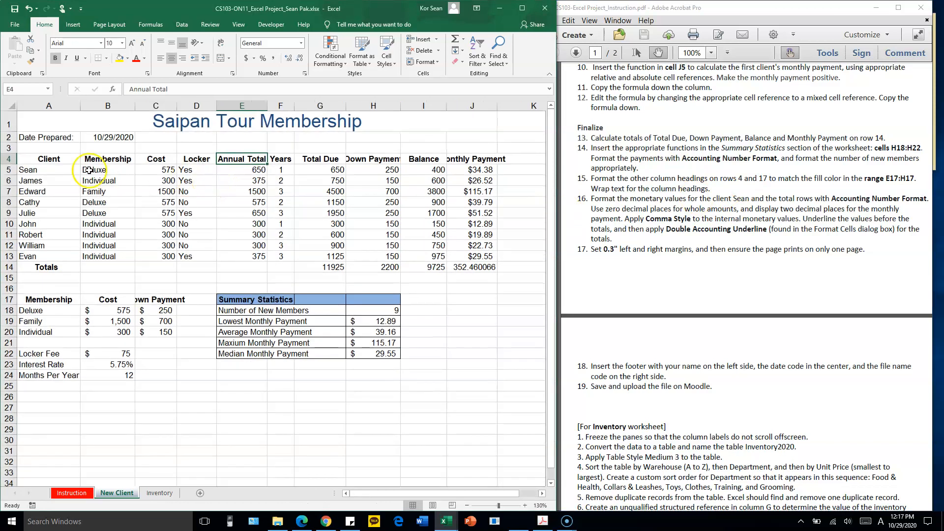
pyautogui.moveTo(51, 159); pyautogui.dragTo(459, 159)
pyautogui.moveTo(49, 299); pyautogui.dragTo(150, 297)
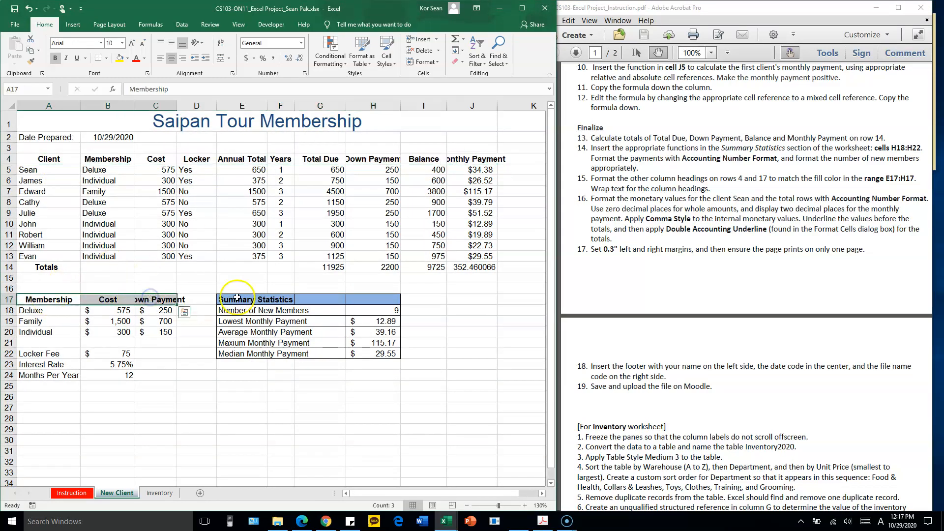
pyautogui.moveTo(240, 299); pyautogui.dragTo(356, 299)
pyautogui.click(295, 343)
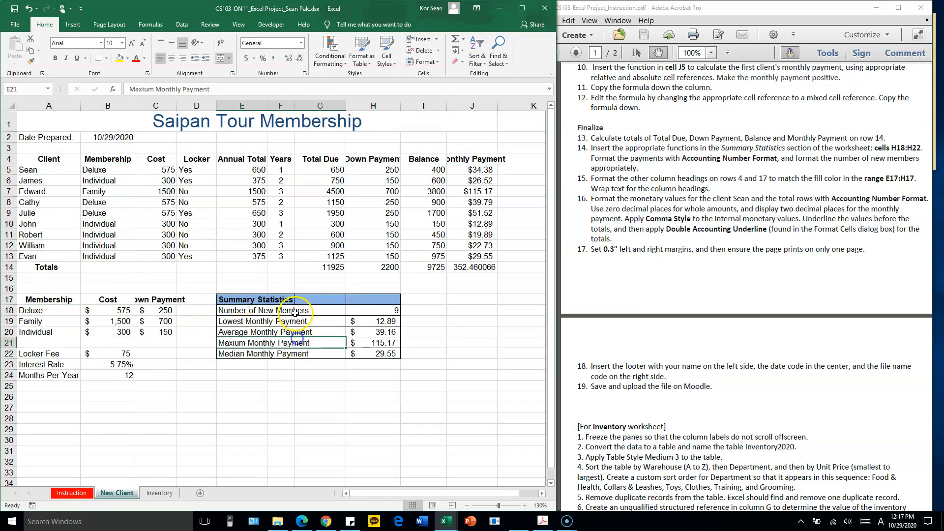
# Copy the formatting of the Summary Statistics heading in E17:H17 onto the column headings in A4:J4 with Format Painter
pyautogui.moveTo(256, 299); pyautogui.dragTo(357, 298)
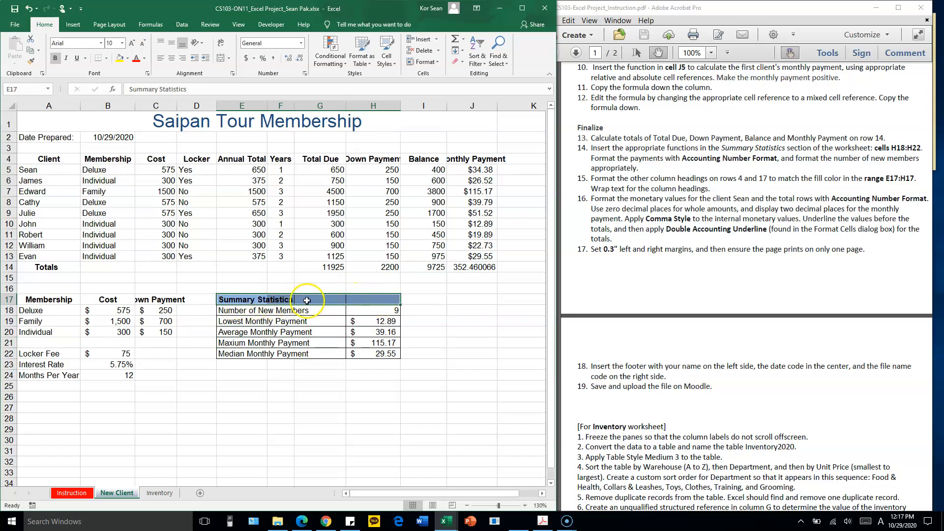
pyautogui.moveTo(254, 300); pyautogui.dragTo(357, 298)
pyautogui.click(32, 63)
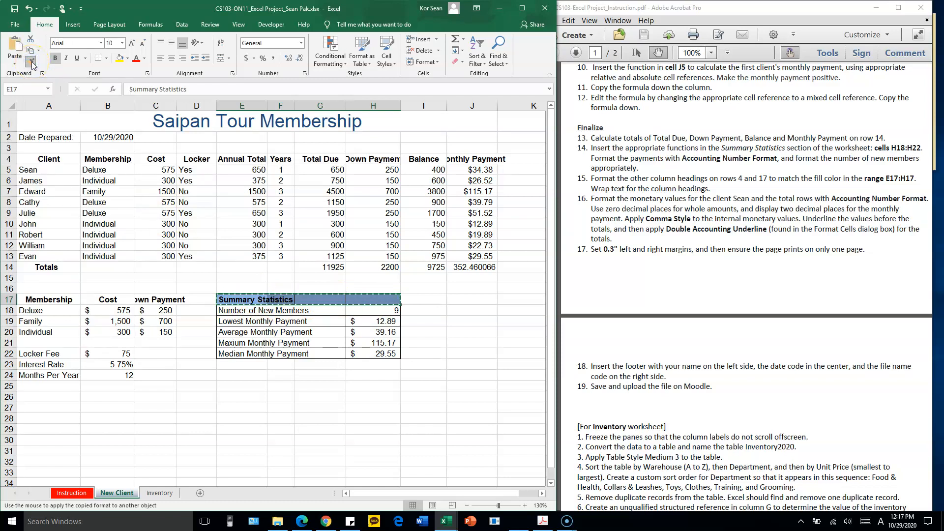
pyautogui.press('Escape')
pyautogui.click(34, 62)
pyautogui.click(30, 62)
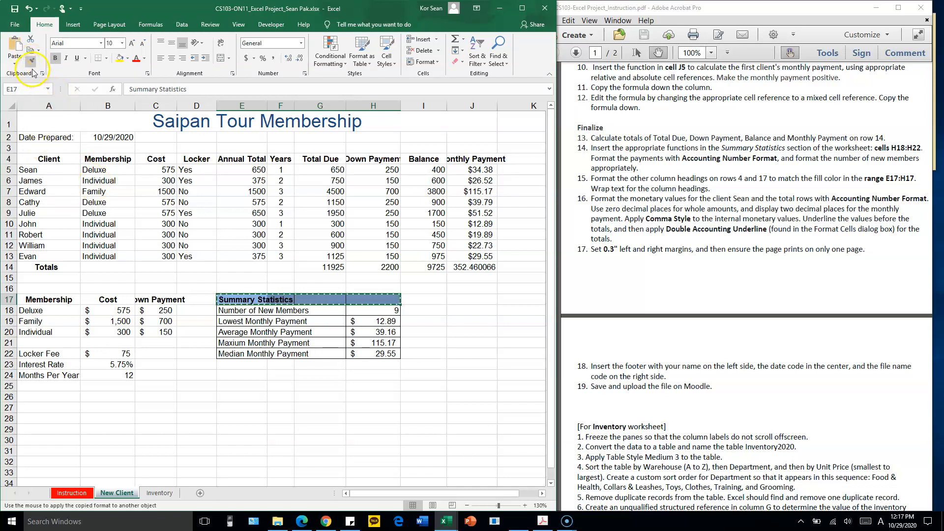
pyautogui.click(34, 159)
pyautogui.moveTo(34, 159); pyautogui.dragTo(458, 161)
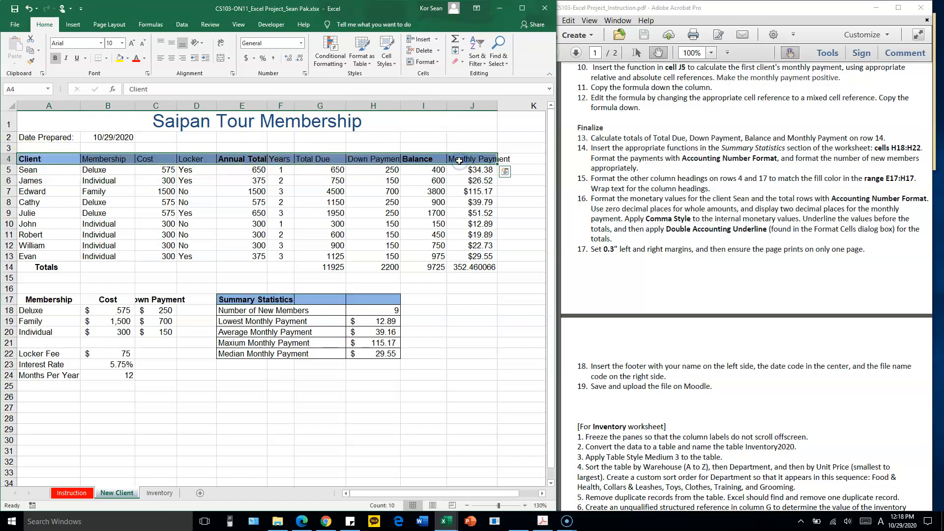
# Copy the formatting of the row 4 headings onto the Membership, Cost and Down Payment headings in A17:C17 with Format Painter
pyautogui.click(31, 61)
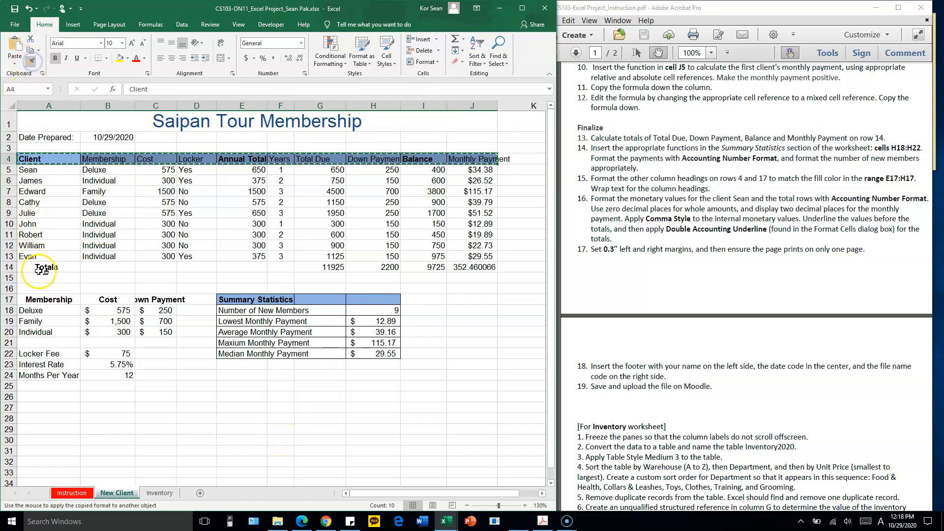
pyautogui.moveTo(38, 299); pyautogui.dragTo(145, 300)
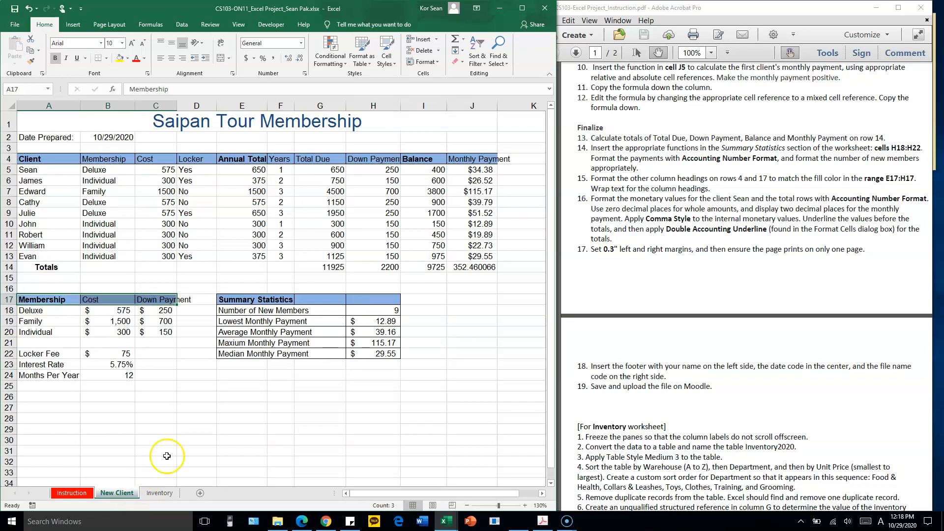
pyautogui.click(249, 323)
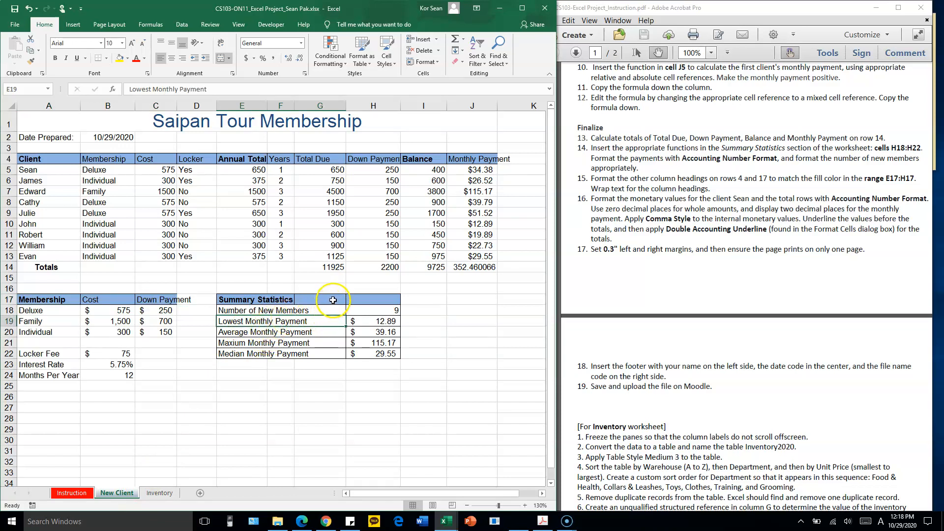
# Make all column headings in A4:J4 and A17:C17 bold
pyautogui.click(281, 299)
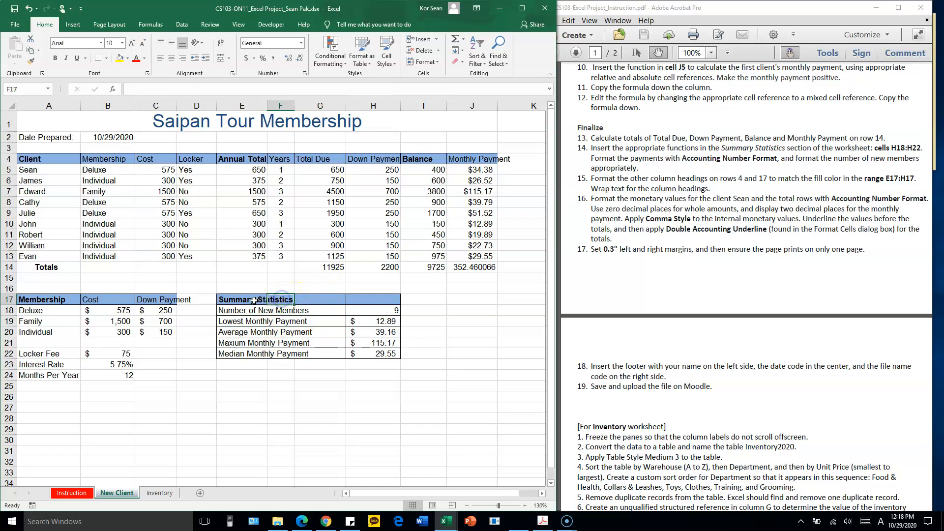
pyautogui.moveTo(331, 300); pyautogui.dragTo(375, 299)
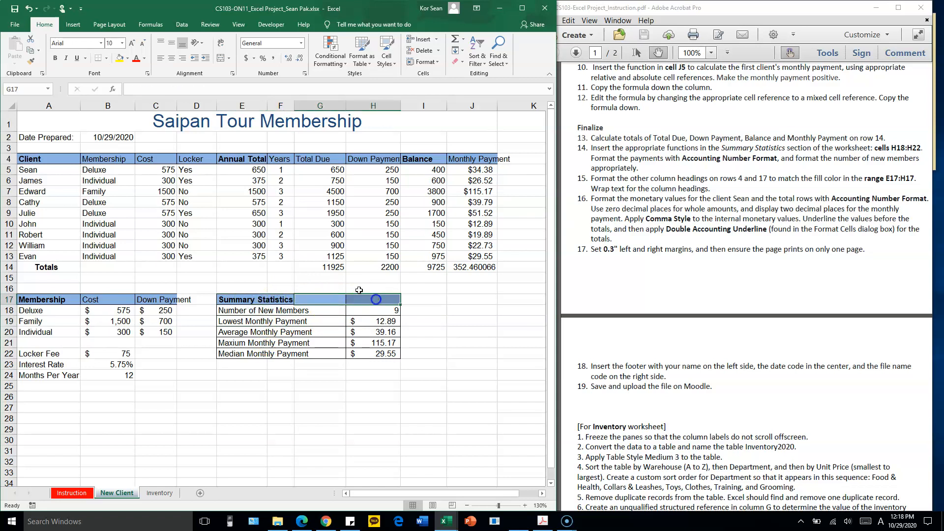
pyautogui.moveTo(42, 160); pyautogui.dragTo(458, 161)
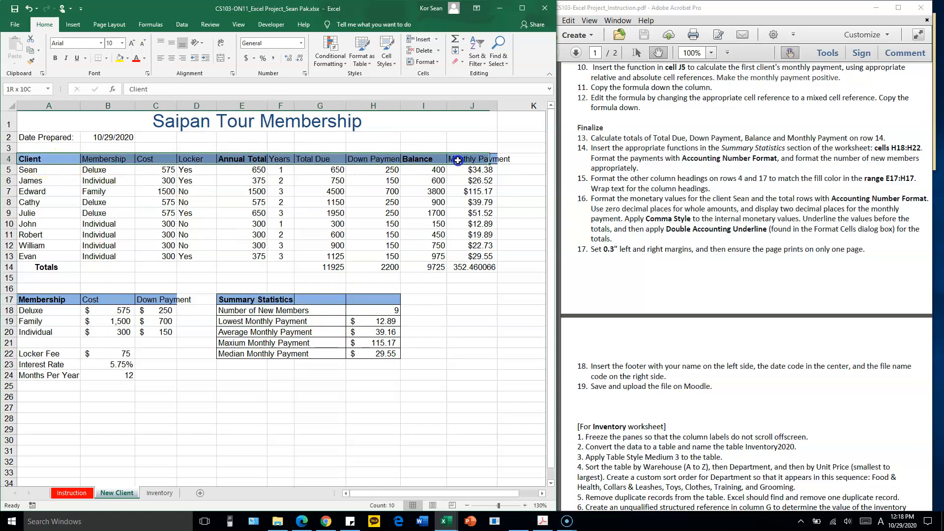
pyautogui.click(55, 58)
pyautogui.click(55, 58)
pyautogui.moveTo(46, 299); pyautogui.dragTo(154, 300)
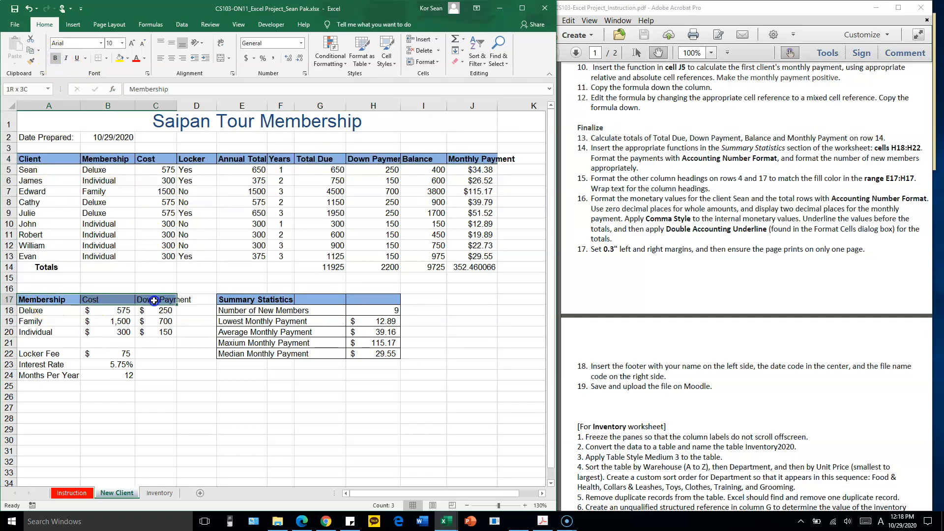
pyautogui.click(56, 58)
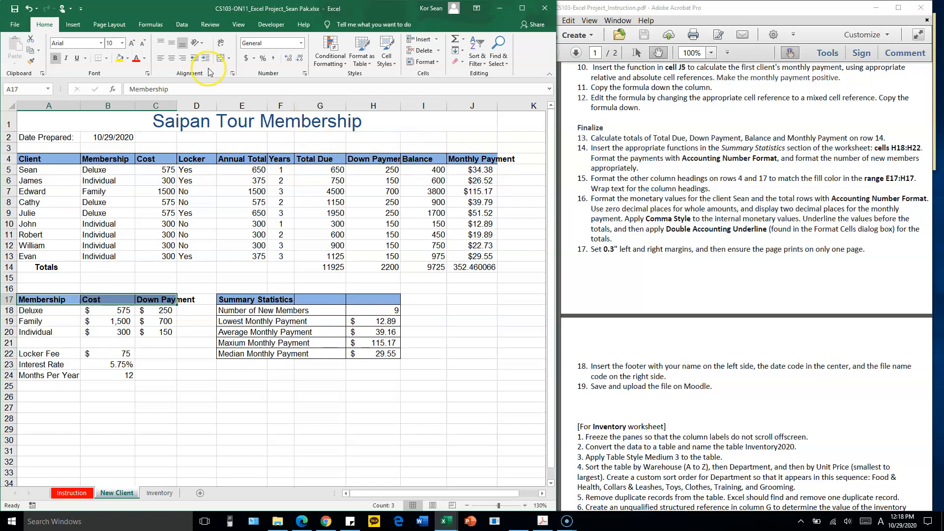
# Wrap the text of the column headings in A17:C17 and A4:J4
pyautogui.click(221, 45)
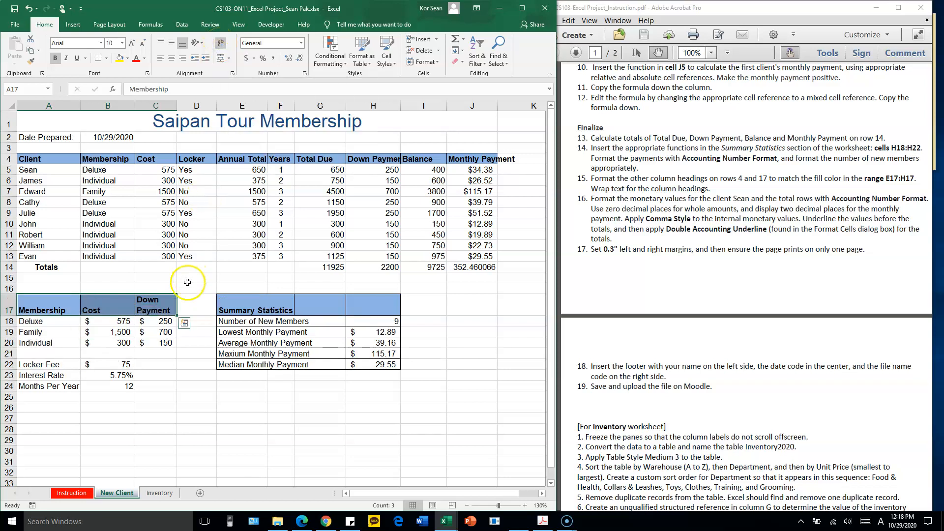
pyautogui.click(165, 310)
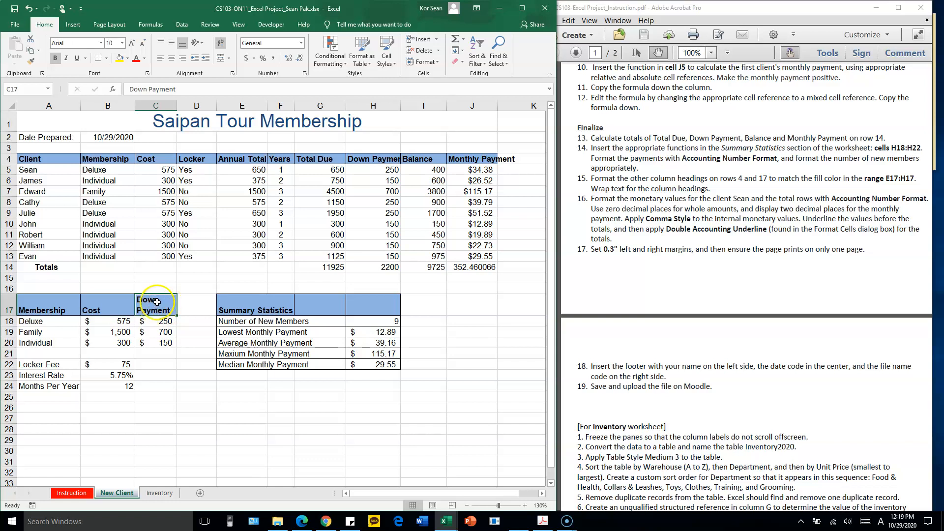
pyautogui.moveTo(55, 159); pyautogui.dragTo(480, 158)
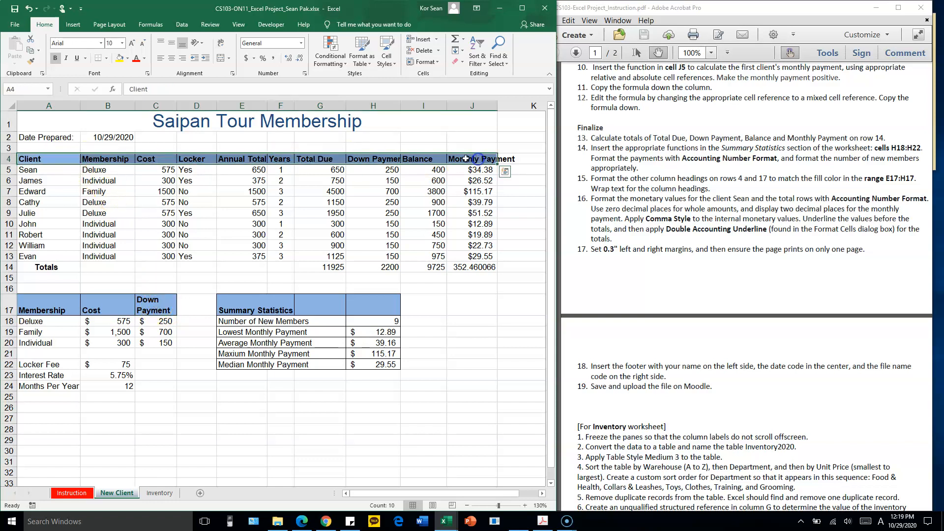
pyautogui.moveTo(69, 158); pyautogui.dragTo(477, 157)
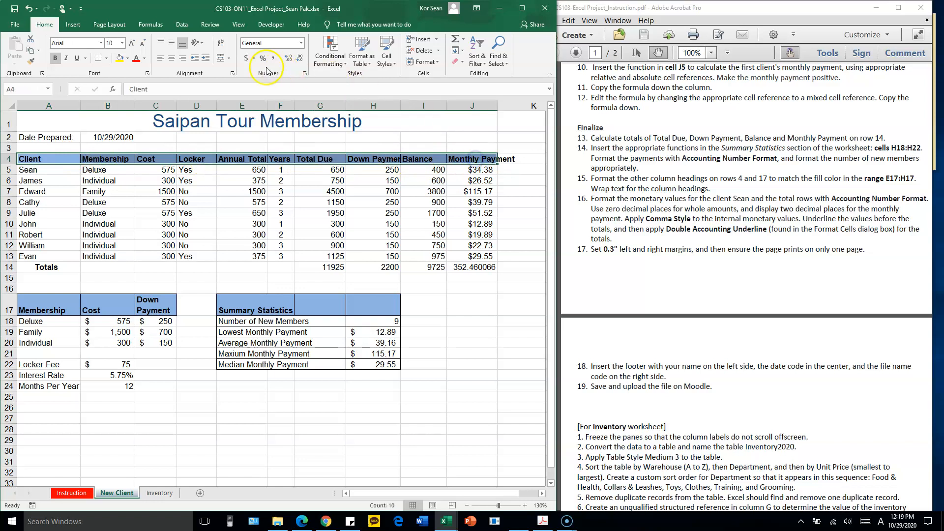
pyautogui.click(222, 44)
pyautogui.click(302, 172)
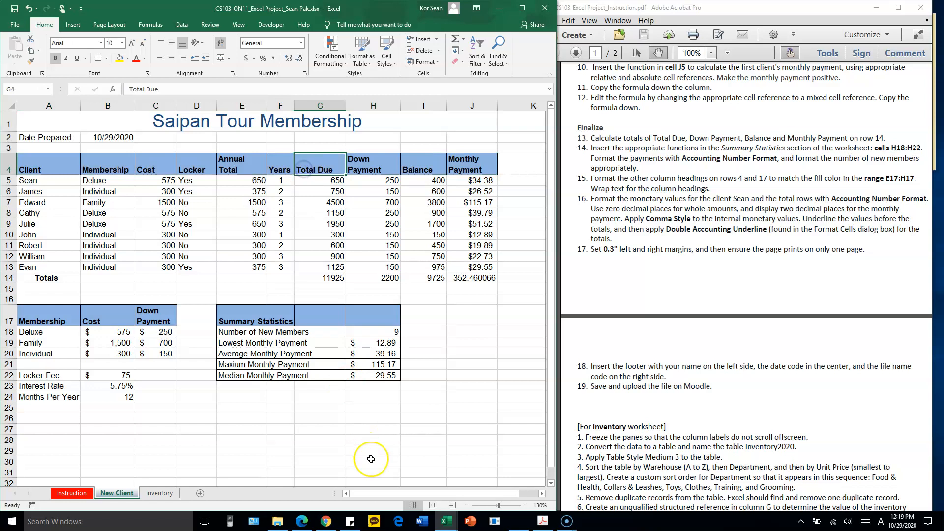
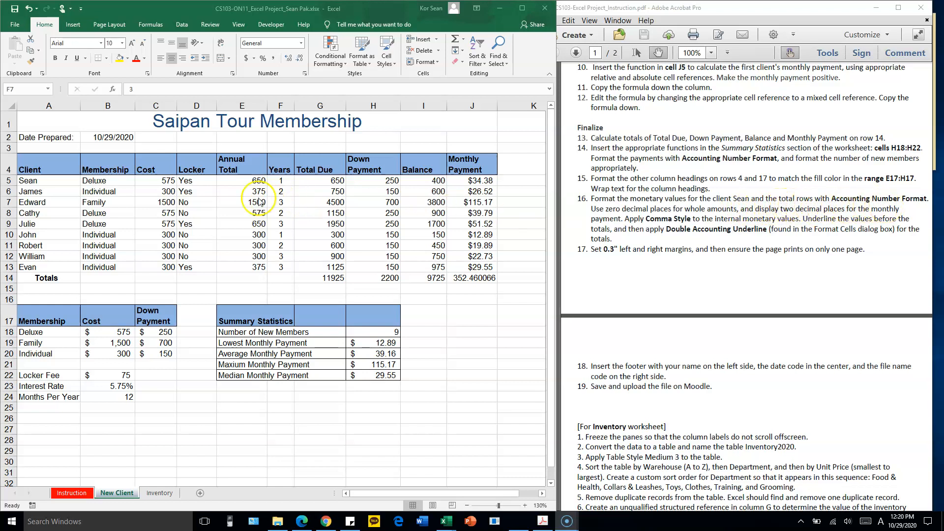
# Apply the Accounting number format to the first client's monetary values in C5, E5 and G5:J5
pyautogui.click(166, 181)
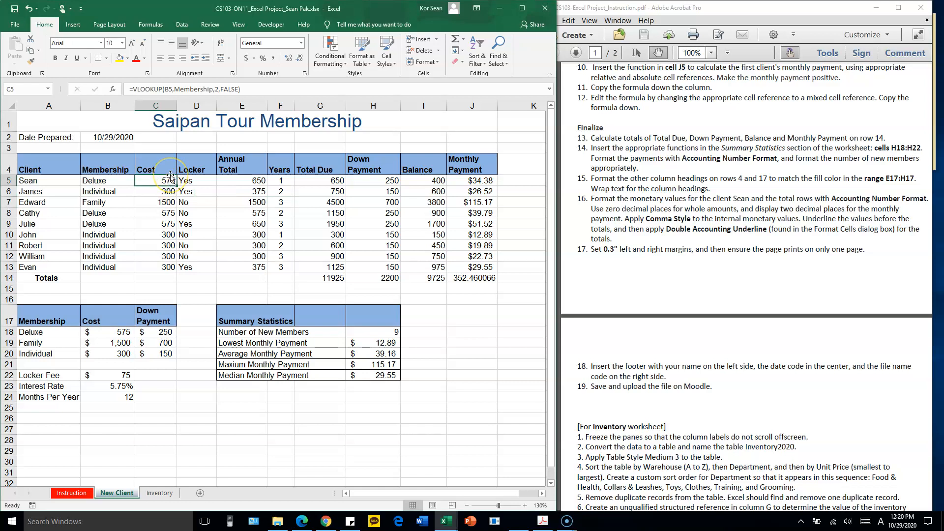
pyautogui.keyDown('ctrl'); pyautogui.click(250, 180); pyautogui.keyUp('ctrl')
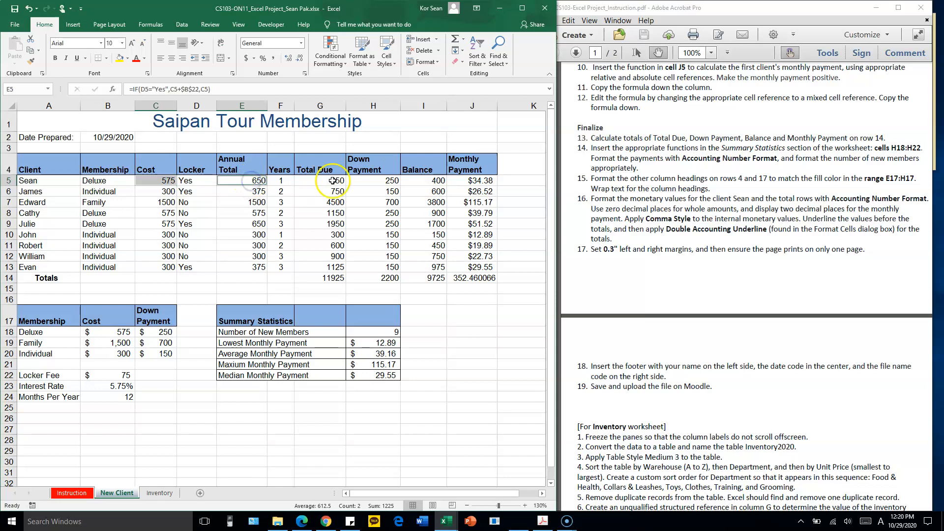
pyautogui.moveTo(332, 181); pyautogui.dragTo(462, 186)
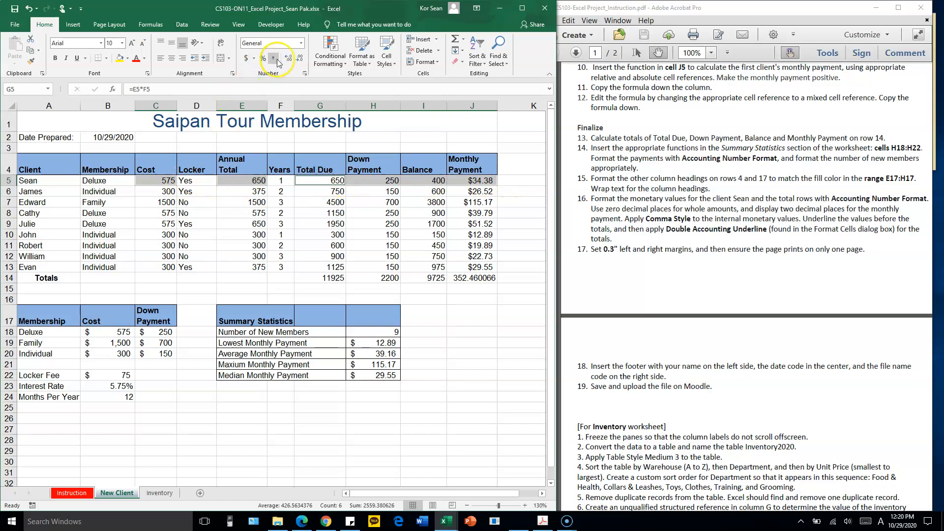
pyautogui.click(301, 44)
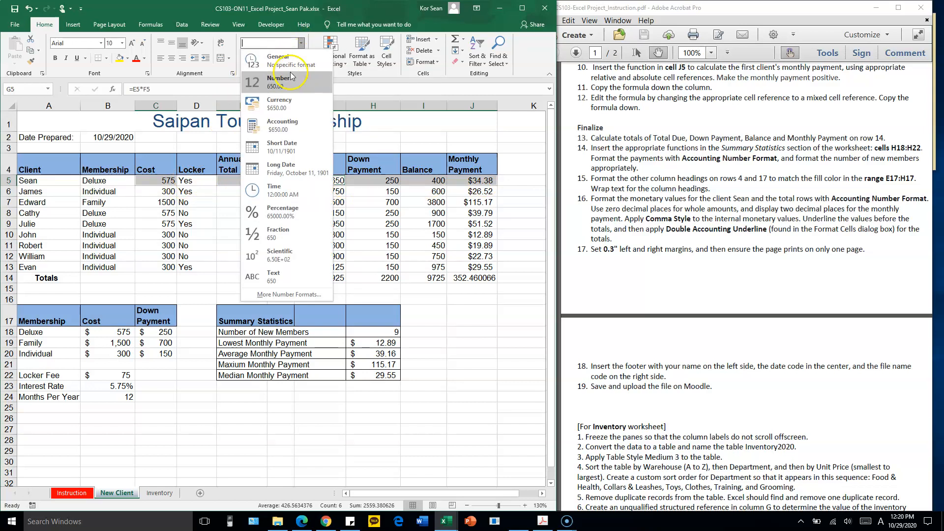
pyautogui.click(288, 125)
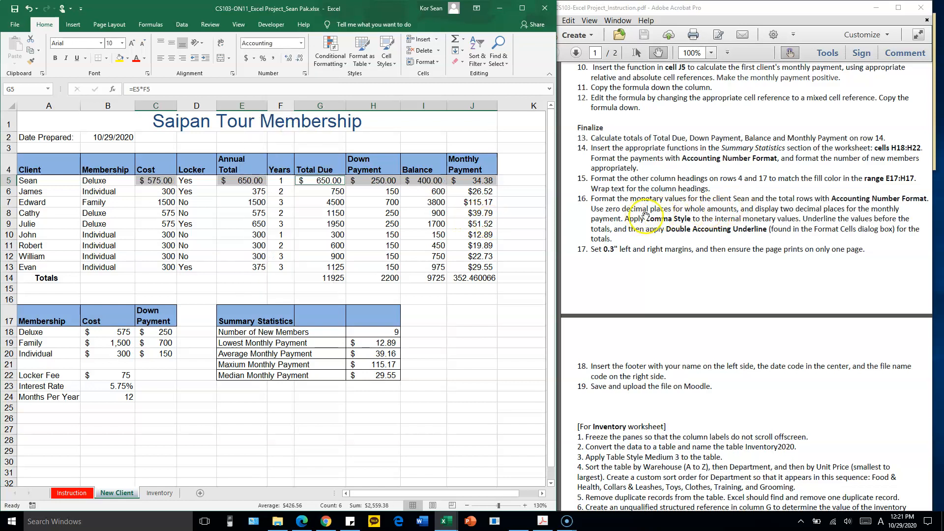
# Apply the Accounting number format to the totals in G14:J14
pyautogui.moveTo(331, 279); pyautogui.dragTo(459, 277)
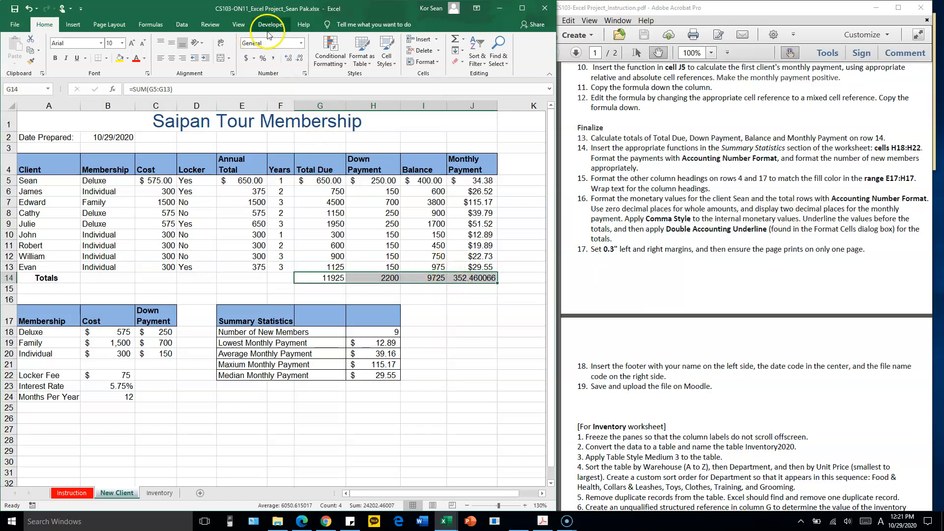
pyautogui.click(301, 43)
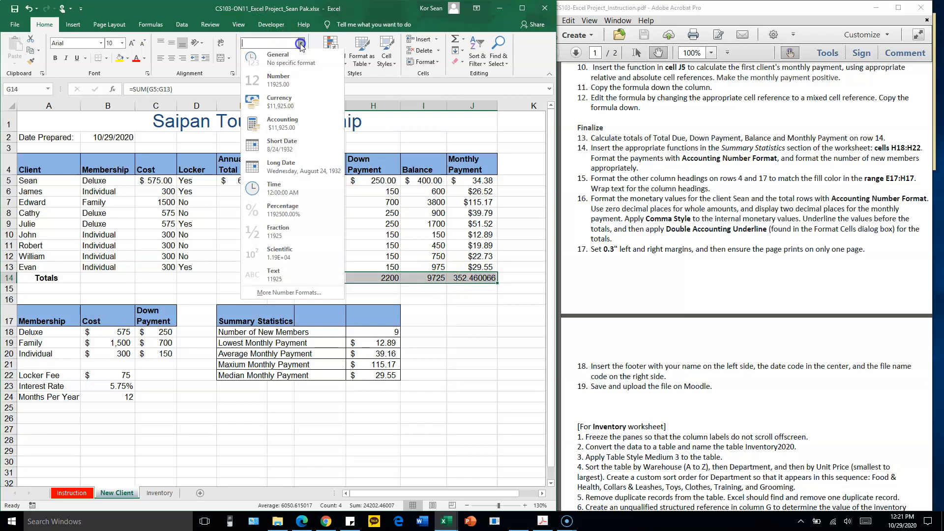
pyautogui.click(297, 124)
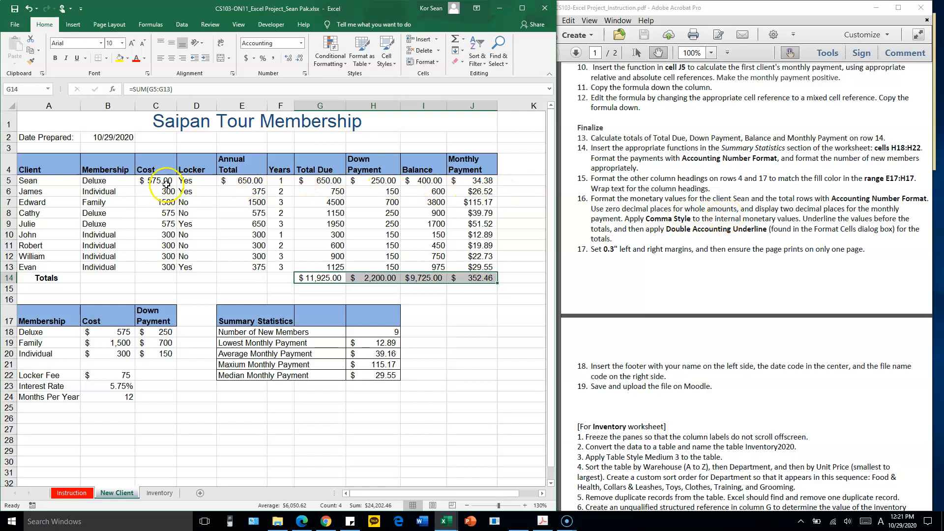
# Reduce the monetary values in C5:C13, E5:E13 and G5:J14 to zero decimal places in the accounting style
pyautogui.moveTo(161, 181); pyautogui.dragTo(165, 264)
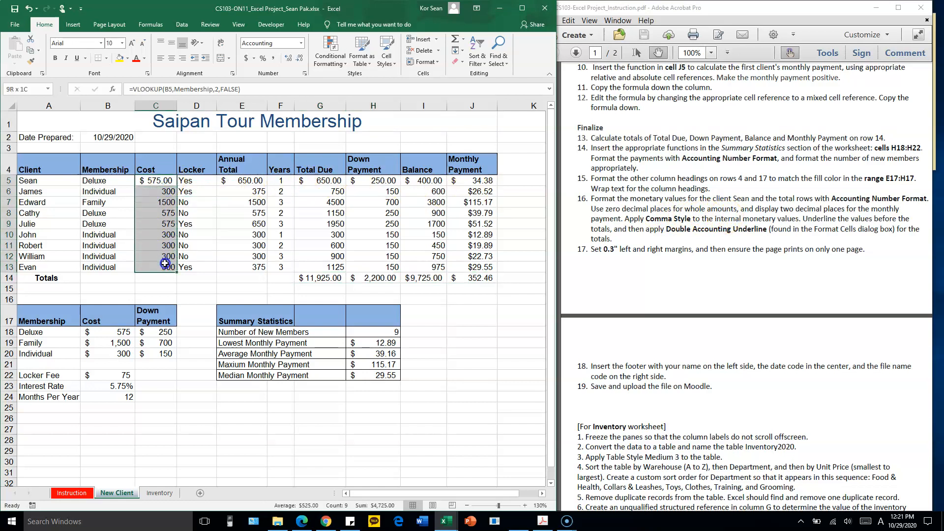
pyautogui.keyDown('ctrl'); pyautogui.moveTo(248, 181); pyautogui.dragTo(246, 266); pyautogui.keyUp('ctrl')
pyautogui.keyDown('ctrl'); pyautogui.moveTo(319, 180); pyautogui.dragTo(451, 280); pyautogui.keyUp('ctrl')
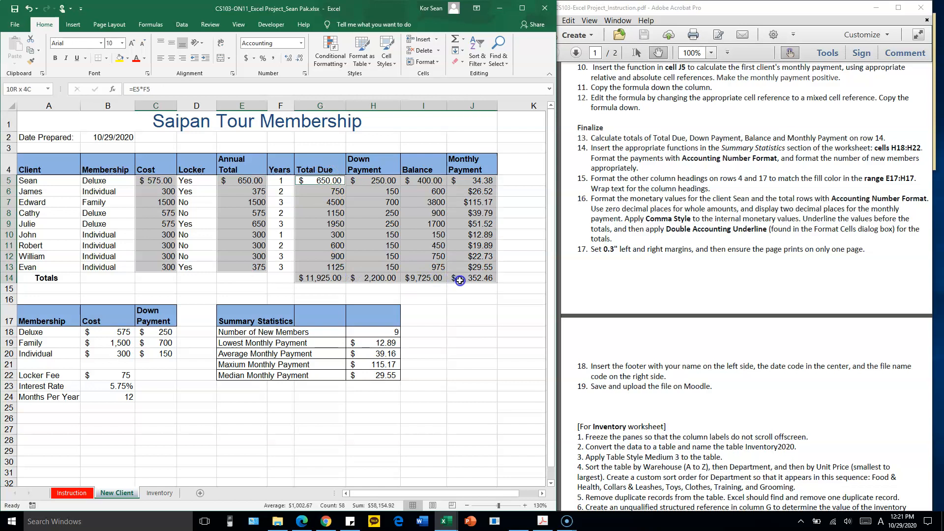
pyautogui.click(299, 61)
pyautogui.click(300, 62)
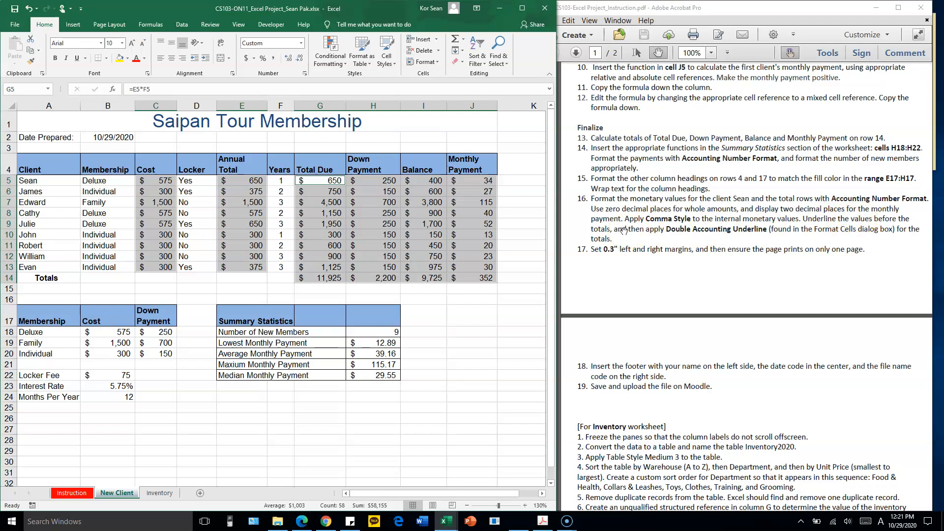
# Show the Monthly Payment values in J5:J14 with two decimal places
pyautogui.click(480, 213)
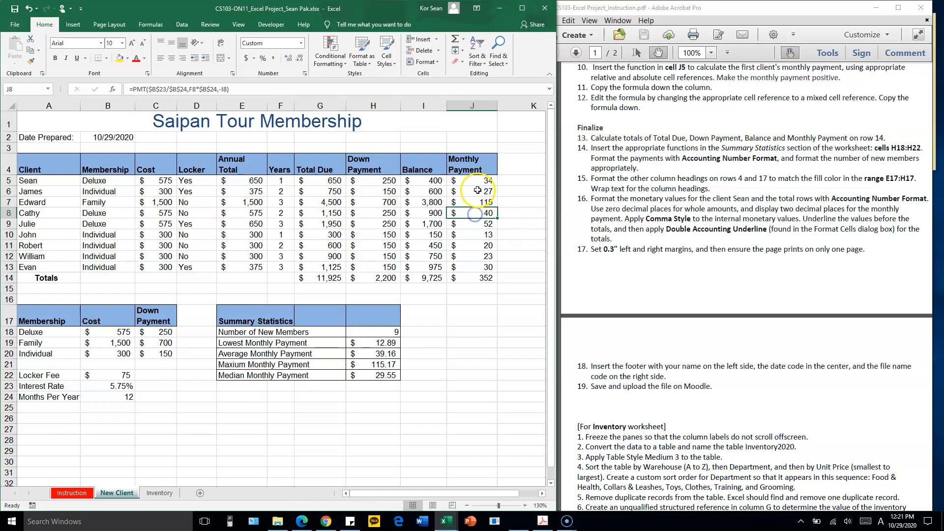
pyautogui.click(481, 180)
pyautogui.moveTo(480, 180); pyautogui.dragTo(490, 279)
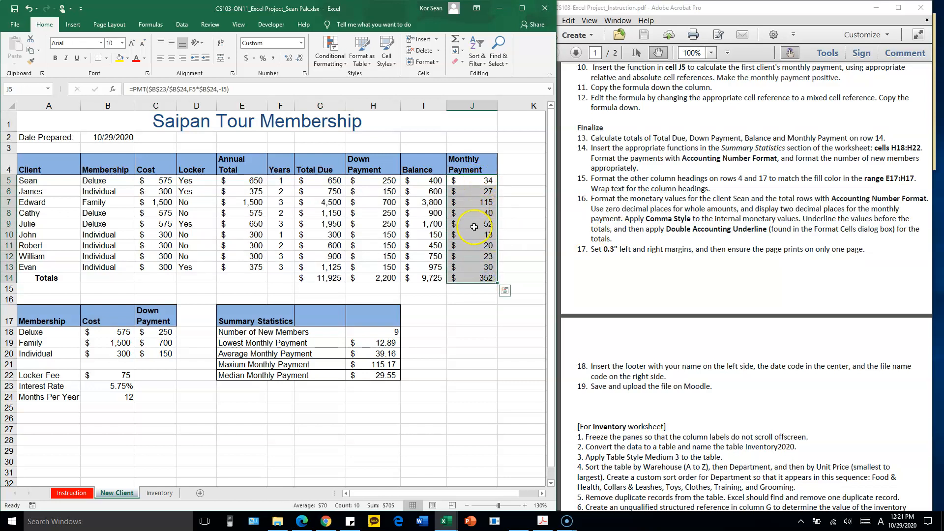
pyautogui.click(733, 252)
pyautogui.click(289, 59)
pyautogui.click(289, 60)
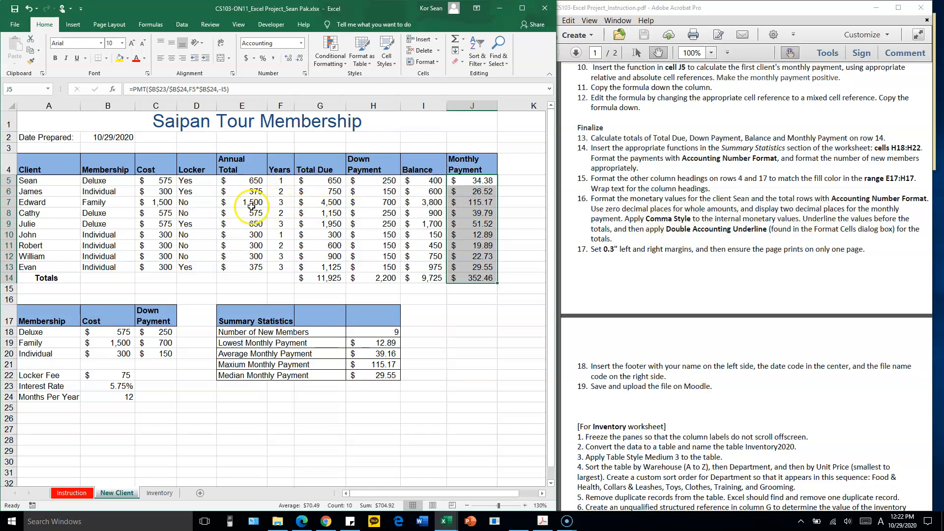
pyautogui.click(160, 191)
pyautogui.click(249, 198)
pyautogui.click(321, 200)
pyautogui.click(386, 210)
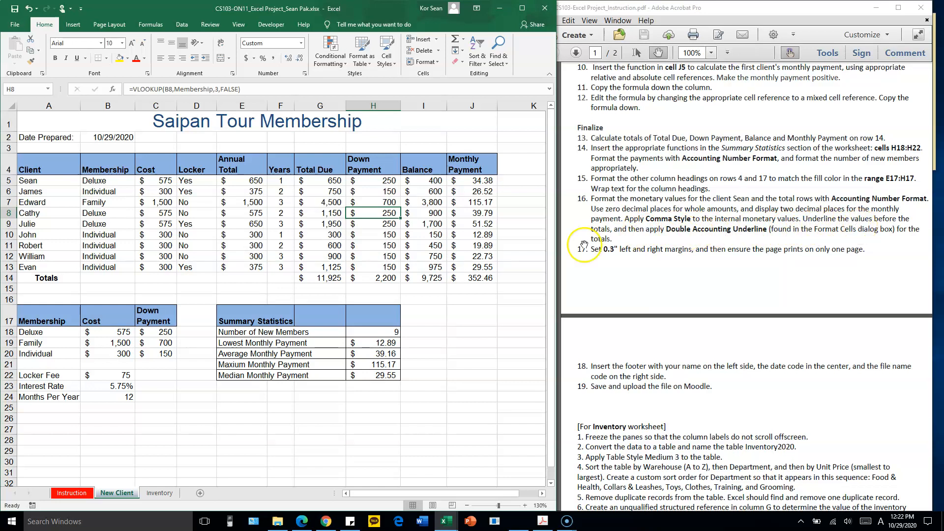
# Apply a single underline to the last client's values in G13:J13, directly above the totals
pyautogui.moveTo(327, 270); pyautogui.dragTo(461, 267)
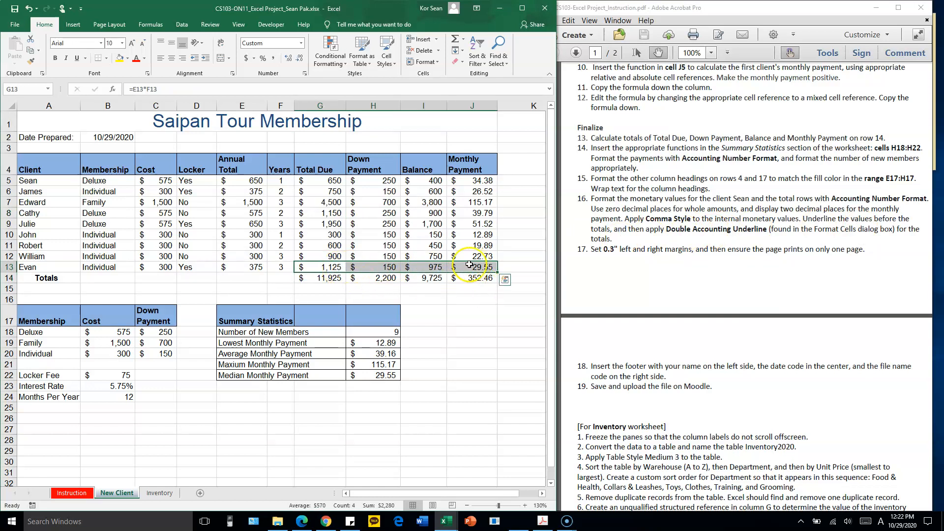
pyautogui.click(85, 58)
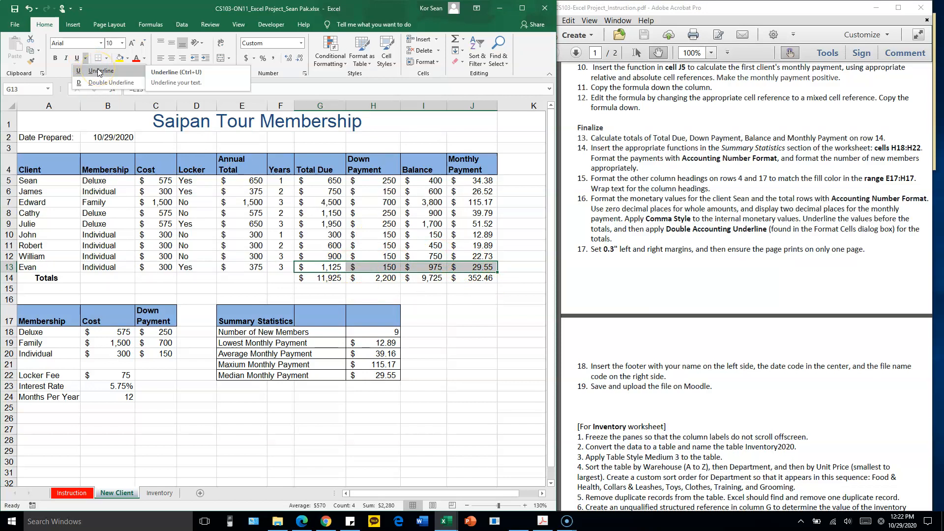
pyautogui.click(99, 71)
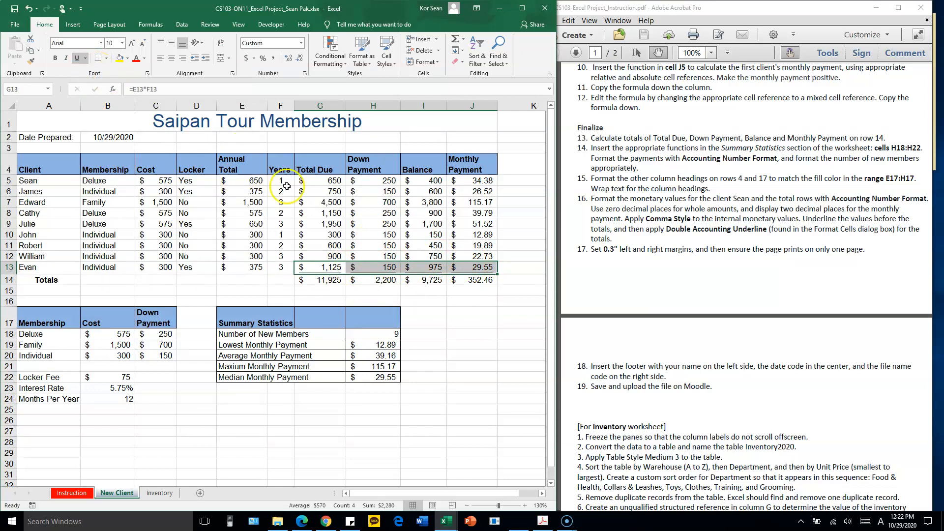
pyautogui.click(378, 282)
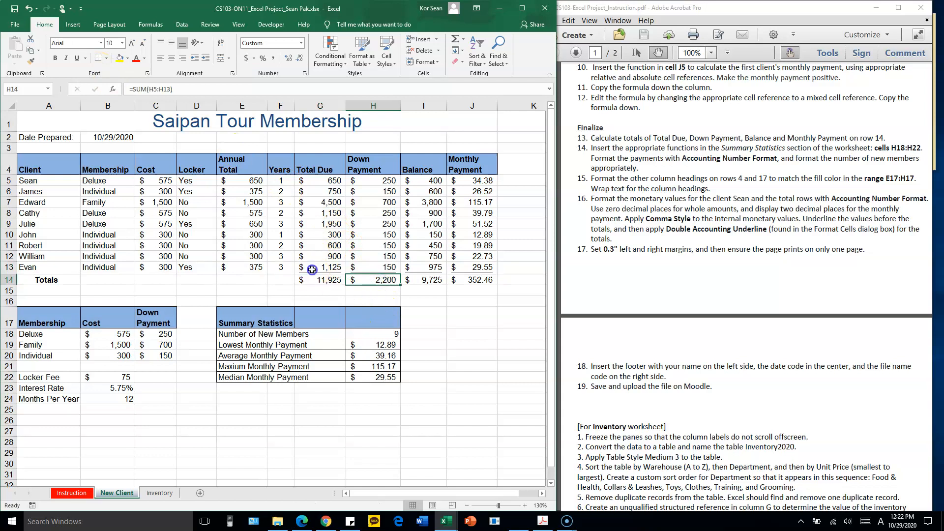
pyautogui.moveTo(312, 270); pyautogui.dragTo(459, 269)
pyautogui.click(424, 281)
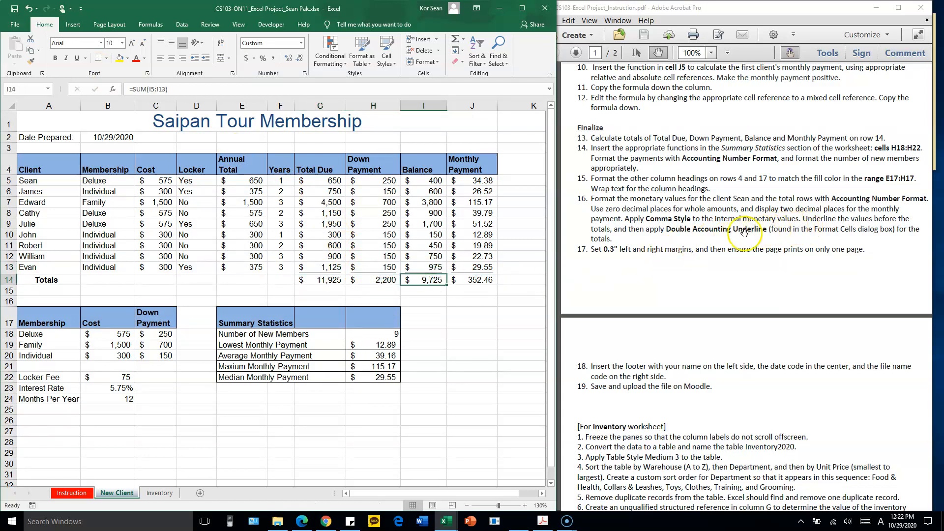
# Apply the Double Accounting underline to the totals in G14:J14 through the Format Cells font settings
pyautogui.click(674, 231)
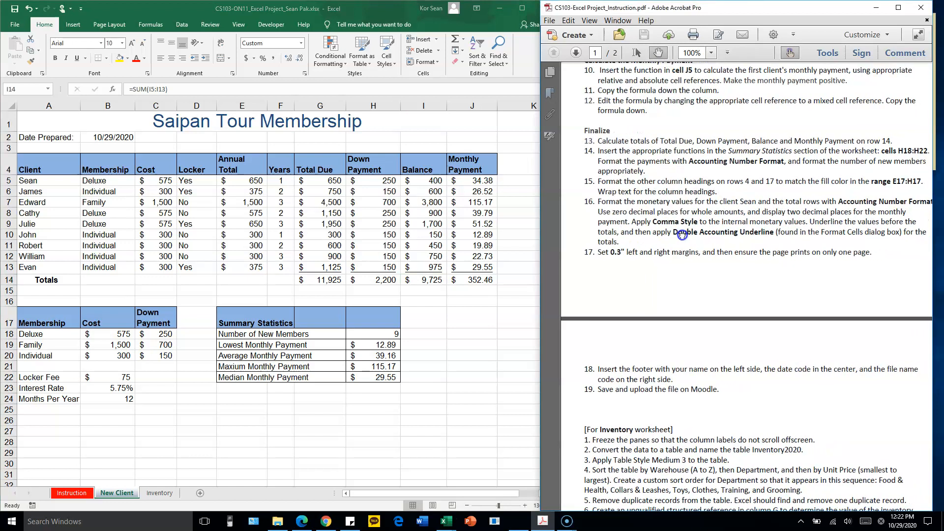
pyautogui.click(330, 285)
pyautogui.moveTo(322, 280); pyautogui.dragTo(459, 283)
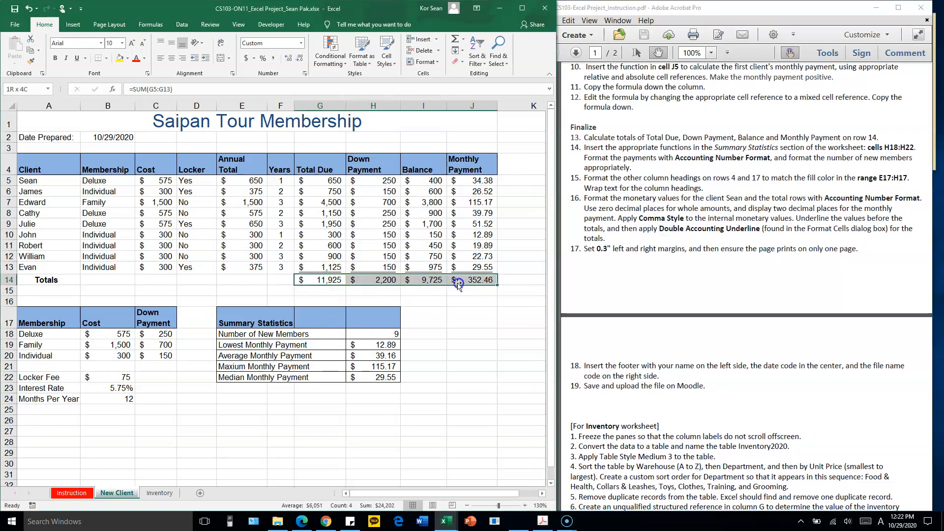
pyautogui.click(86, 59)
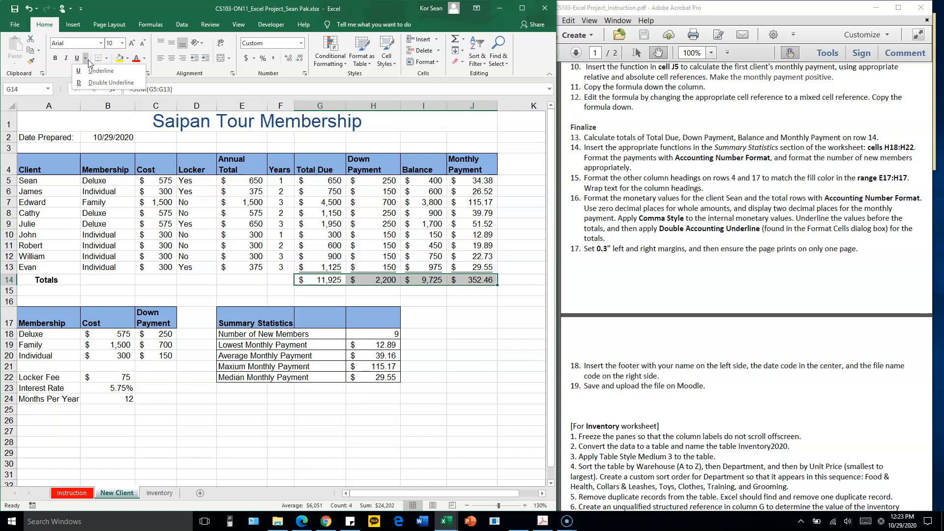
pyautogui.click(160, 7)
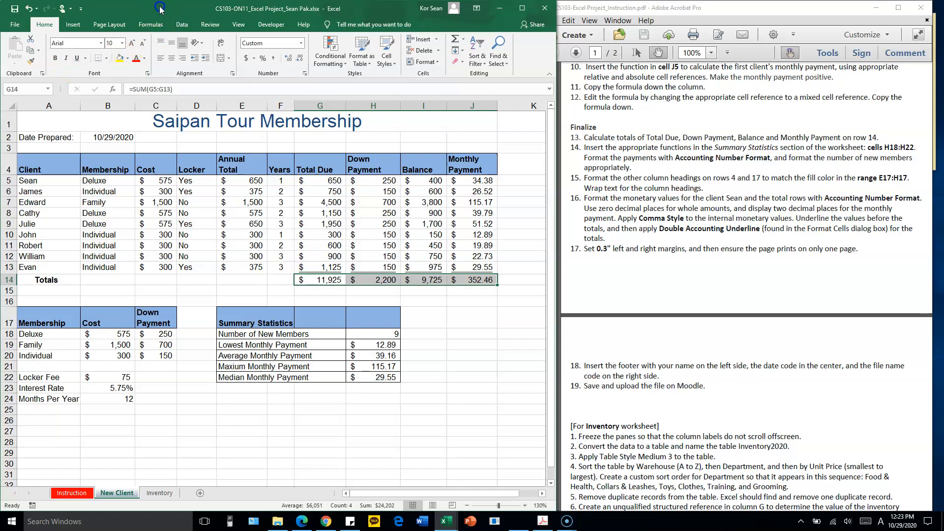
pyautogui.click(147, 73)
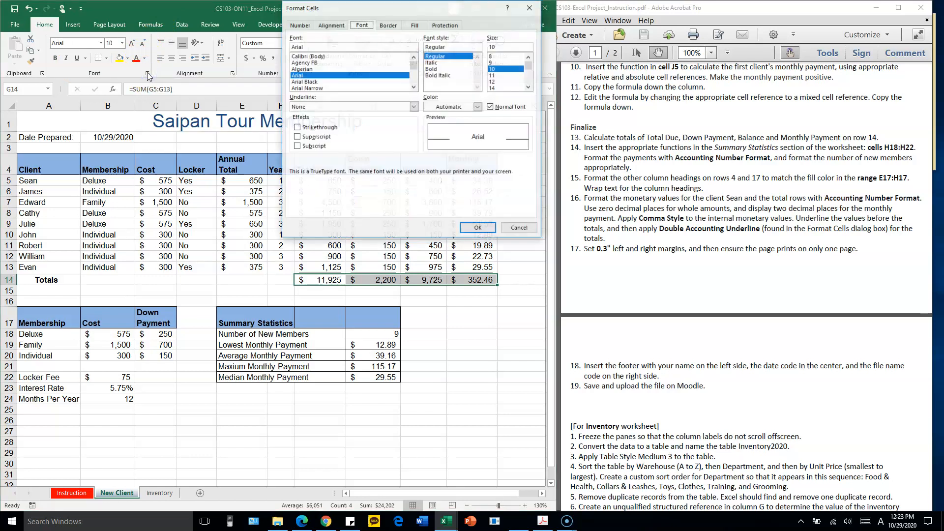
pyautogui.click(366, 27)
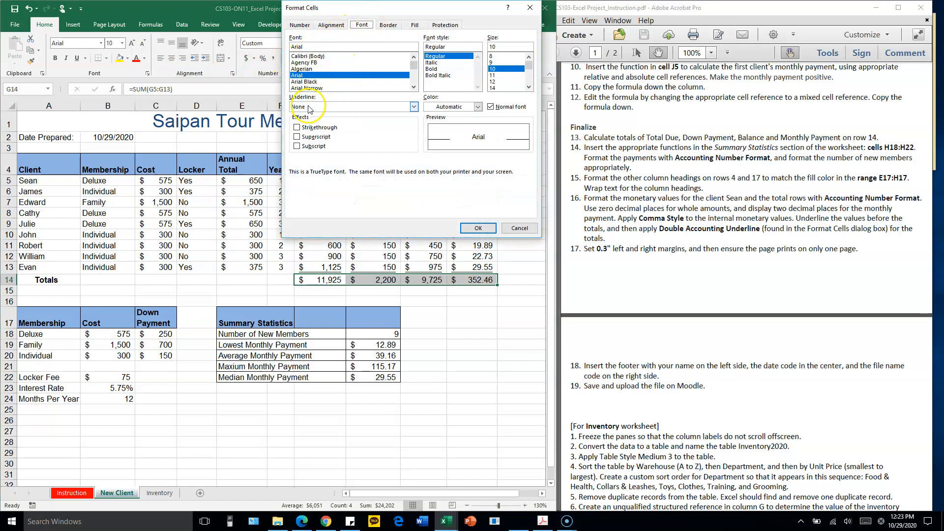
pyautogui.click(413, 107)
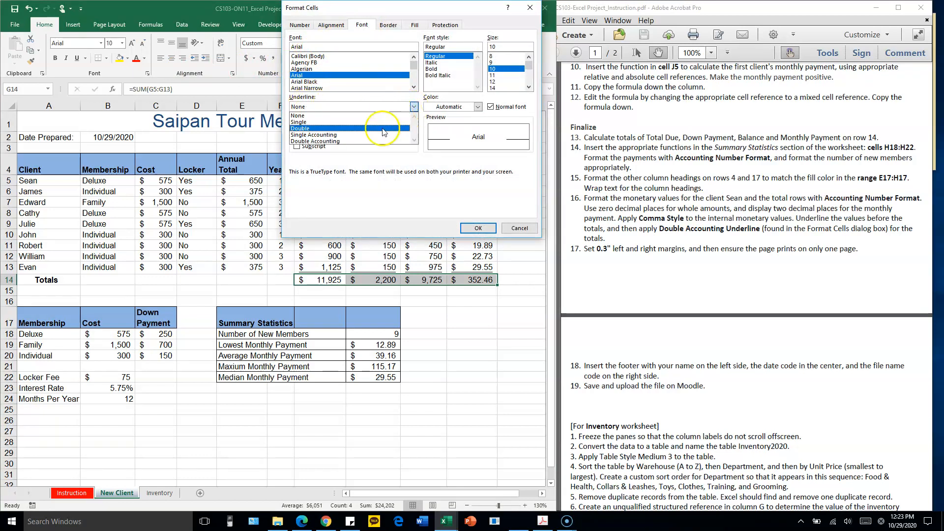
pyautogui.click(349, 142)
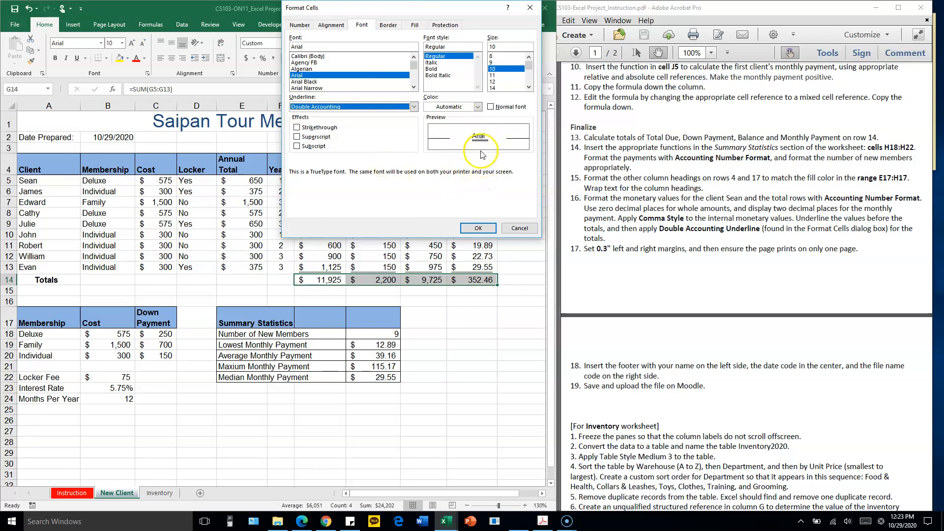
pyautogui.click(480, 228)
pyautogui.click(424, 225)
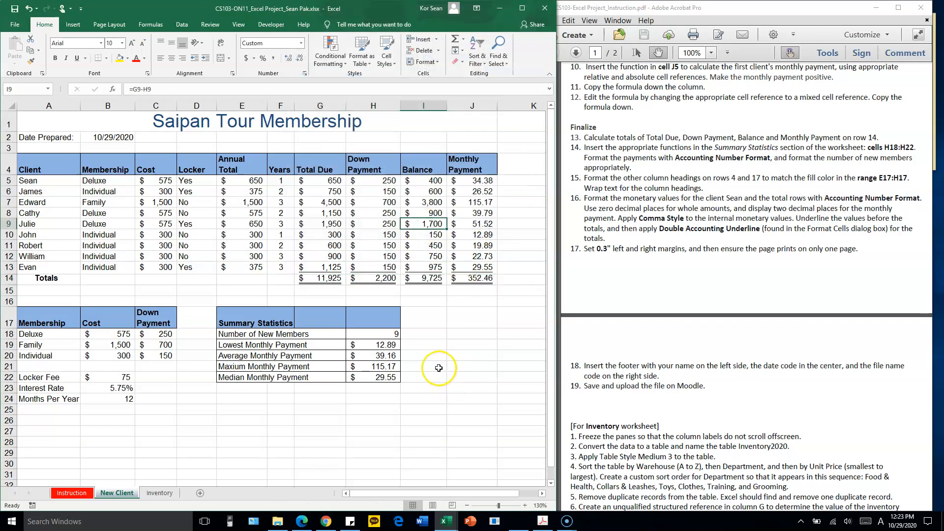
pyautogui.click(85, 58)
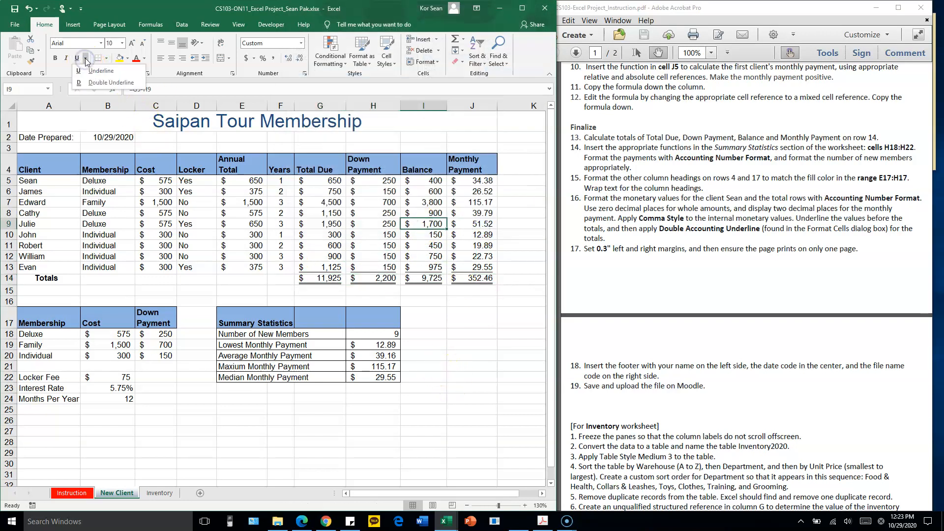
pyautogui.click(98, 82)
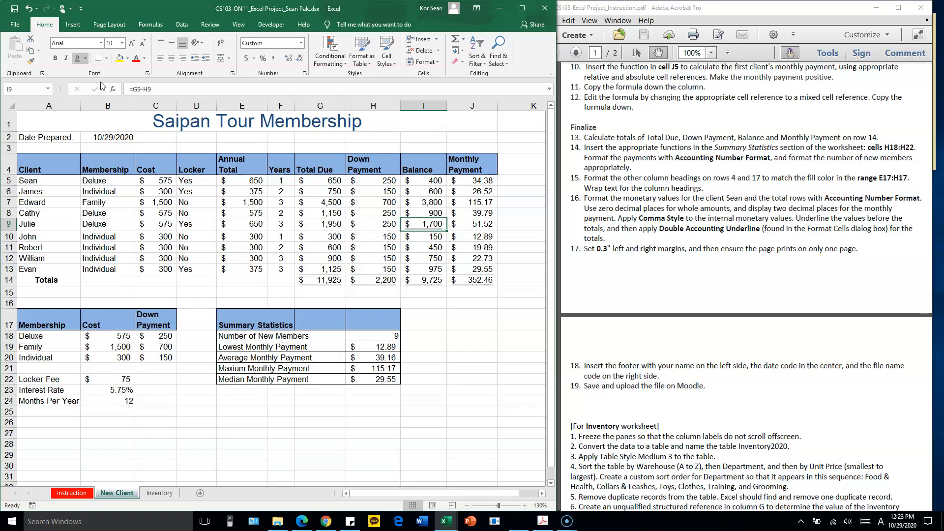
pyautogui.hotkey('ctrl', 'z')
# Check in the Format Cells font settings which underline type is applied to the totals in G14:J14
pyautogui.click(323, 279)
pyautogui.moveTo(323, 278); pyautogui.dragTo(488, 283)
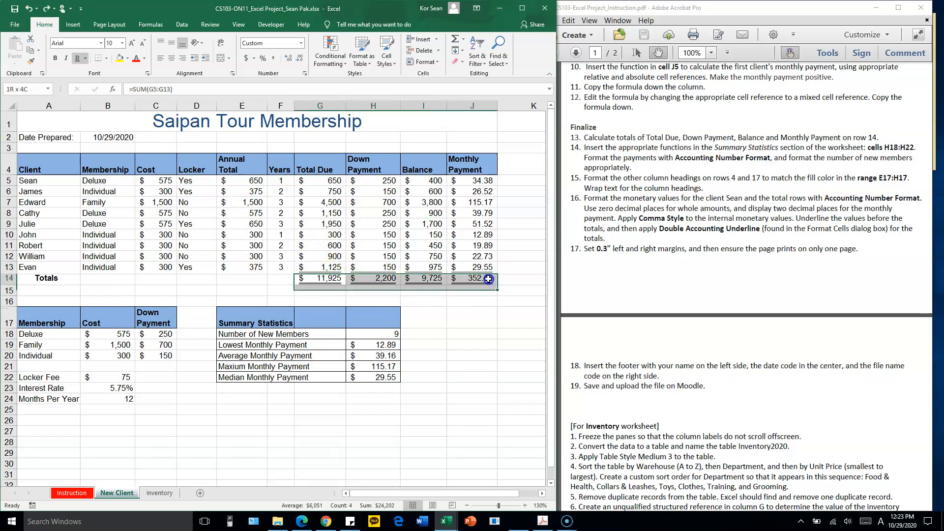
pyautogui.click(147, 73)
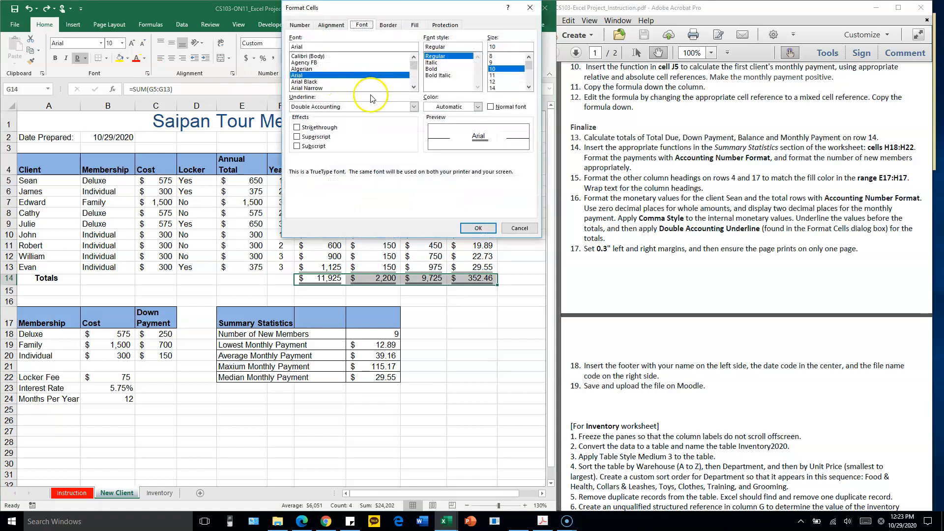
pyautogui.click(354, 107)
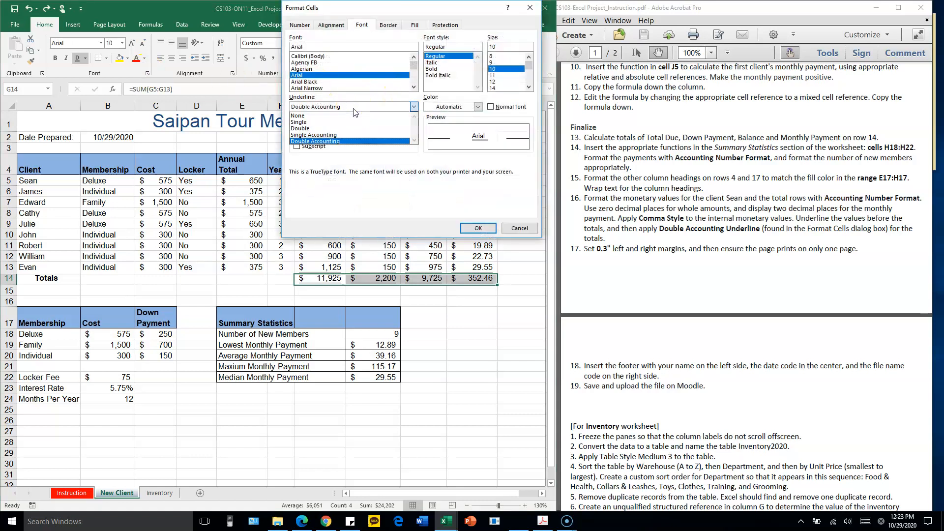
pyautogui.click(417, 201)
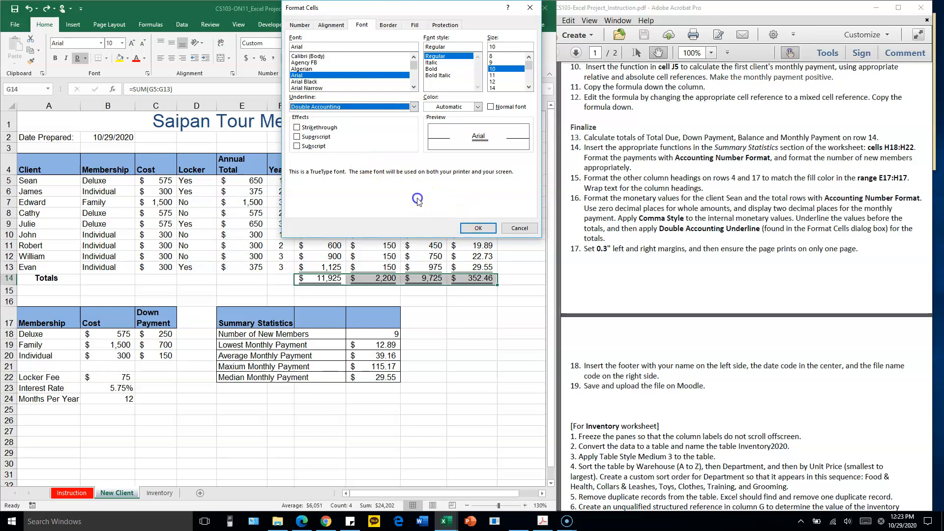
pyautogui.click(478, 228)
pyautogui.click(457, 264)
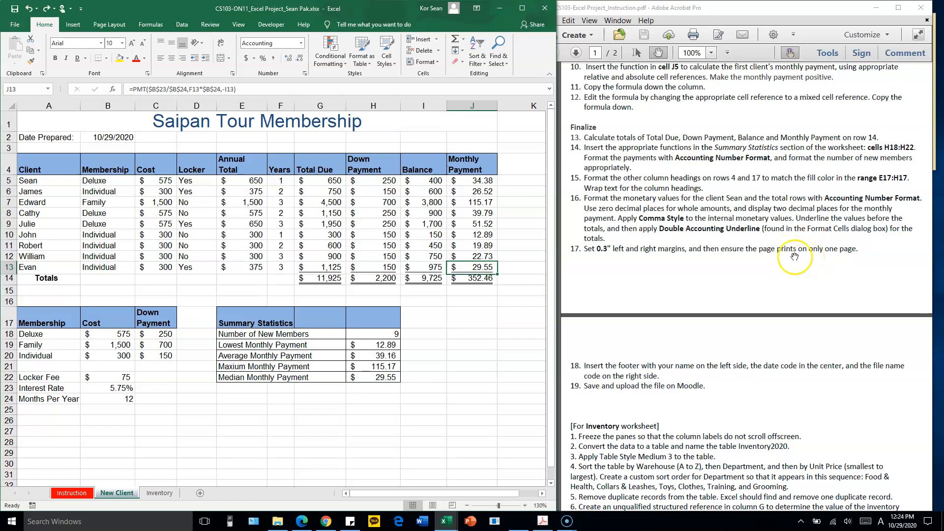
# Set custom page margins of 0.3 inches on the left and right sides of the New Client worksheet
pyautogui.click(105, 27)
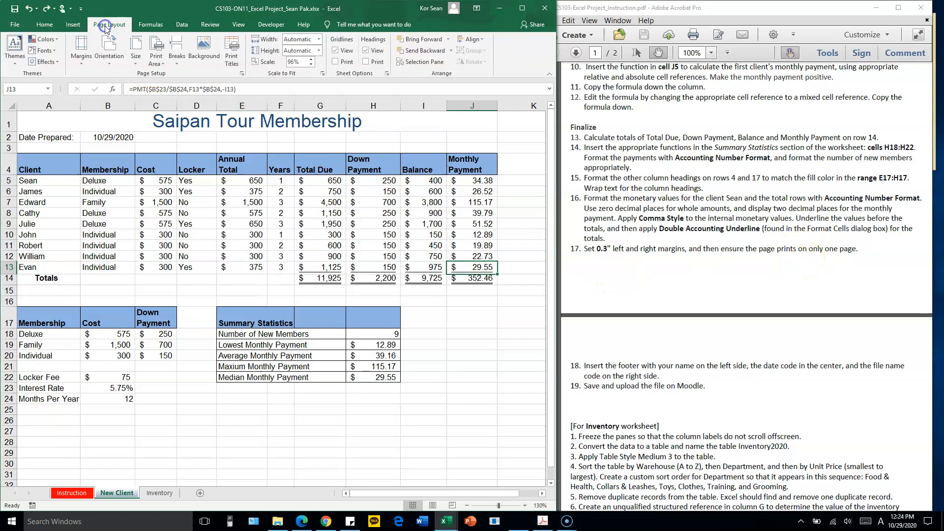
pyautogui.click(83, 66)
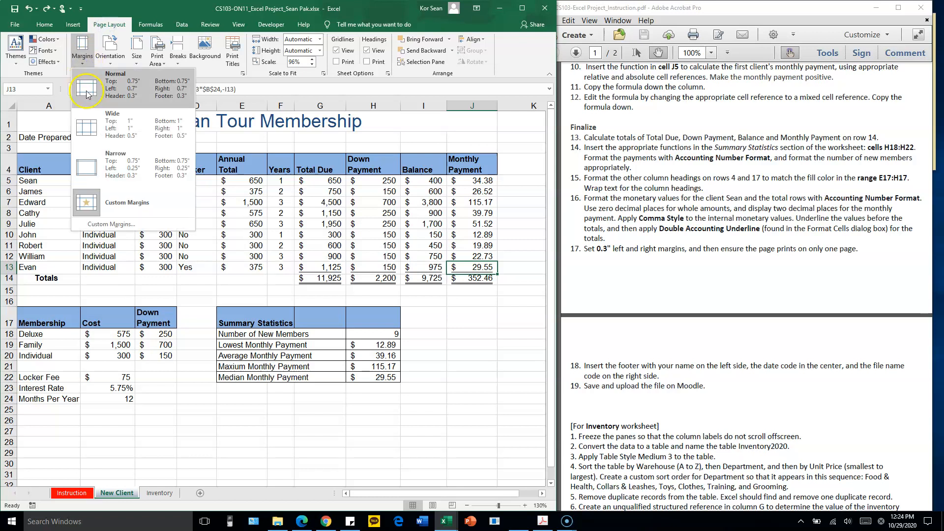
pyautogui.click(115, 202)
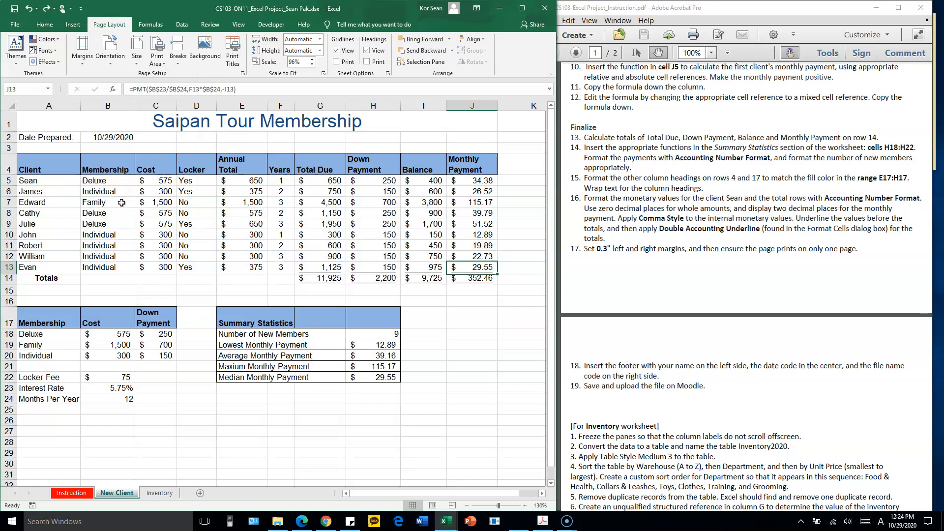
pyautogui.click(117, 58)
pyautogui.click(82, 49)
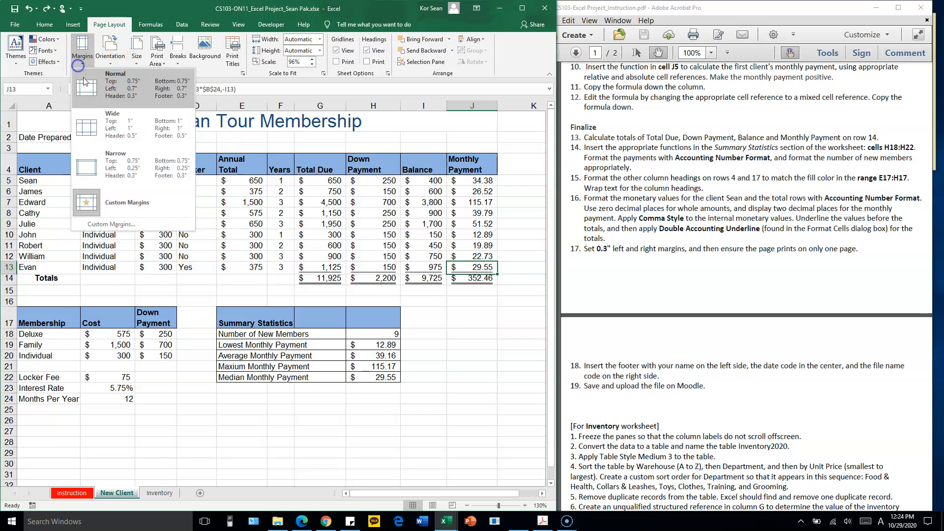
pyautogui.click(113, 230)
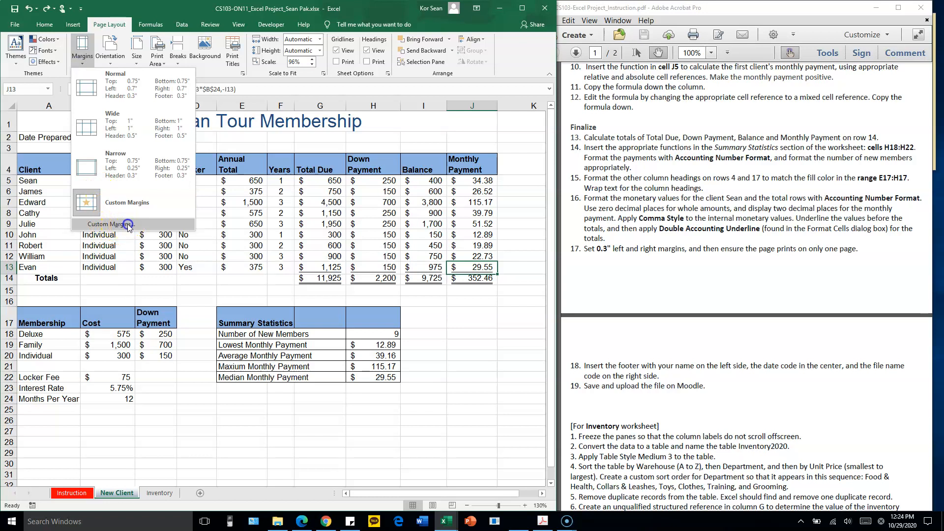
pyautogui.click(128, 225)
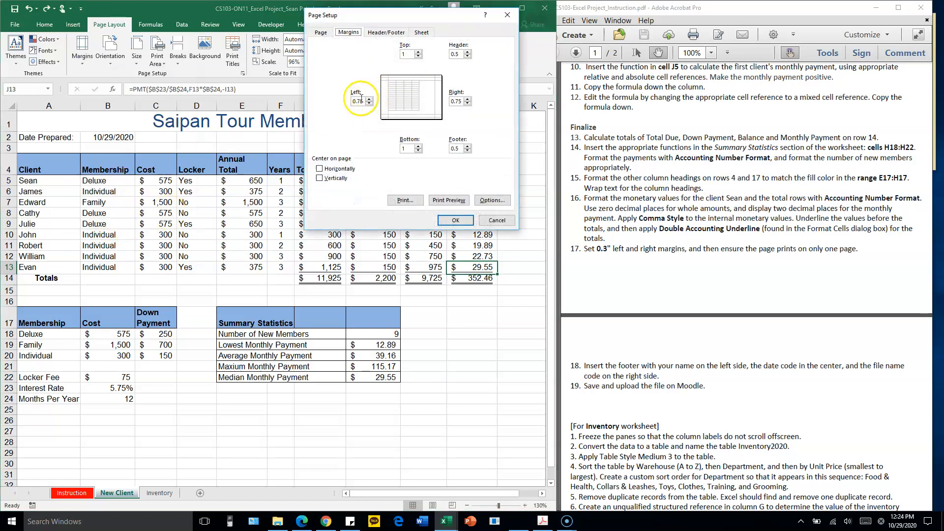
pyautogui.doubleClick(359, 102)
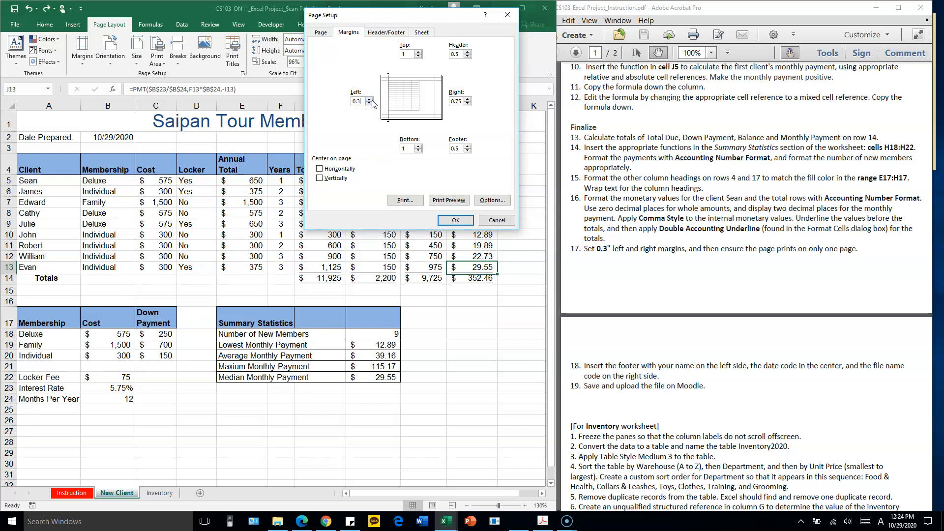
pyautogui.click(459, 102)
pyautogui.click(452, 220)
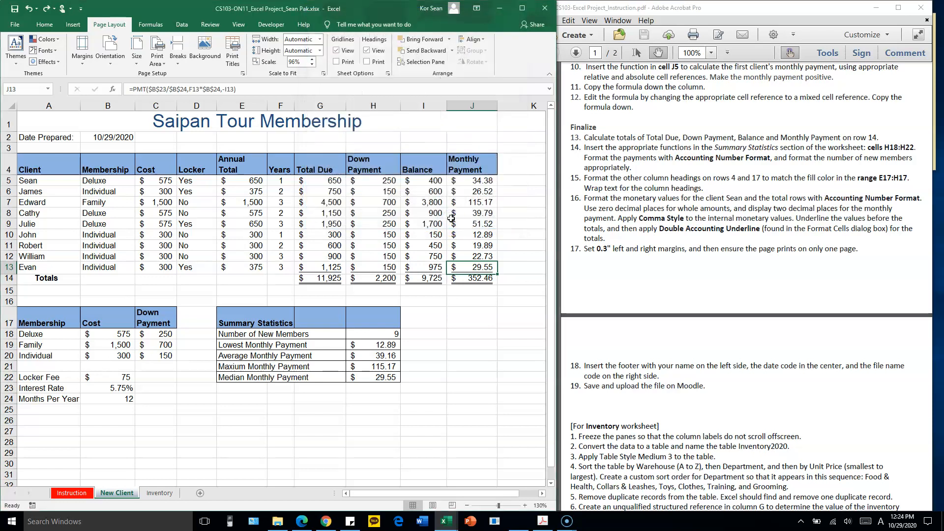
# Preview the New Client worksheet's printout to check its page count and return to the sheet
pyautogui.click(15, 24)
pyautogui.click(32, 202)
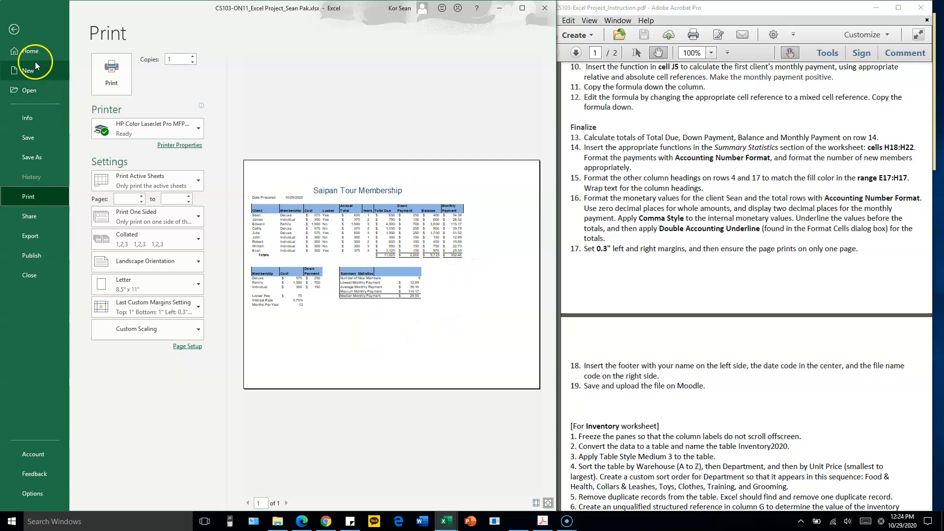
pyautogui.click(14, 29)
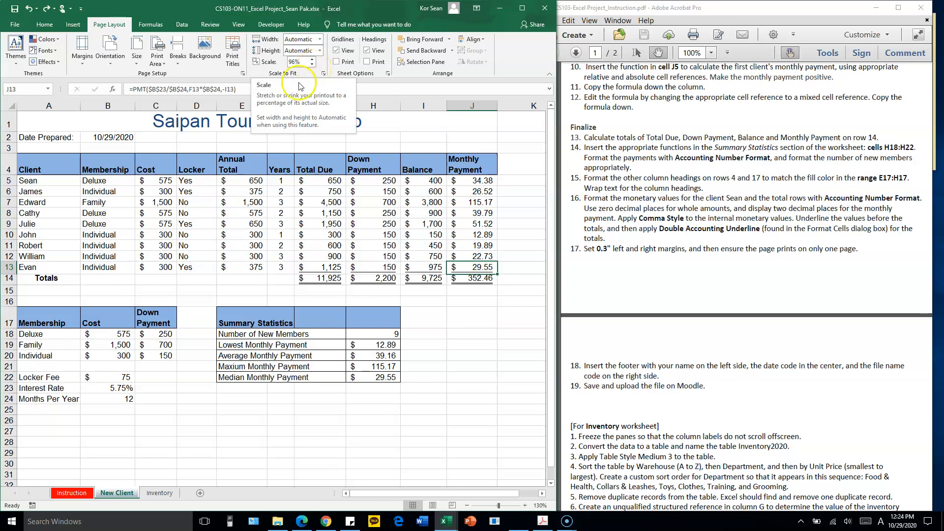
# Scale the New Client printout to 1 page wide and 1 page tall, and check the fit in the print preview
pyautogui.click(319, 39)
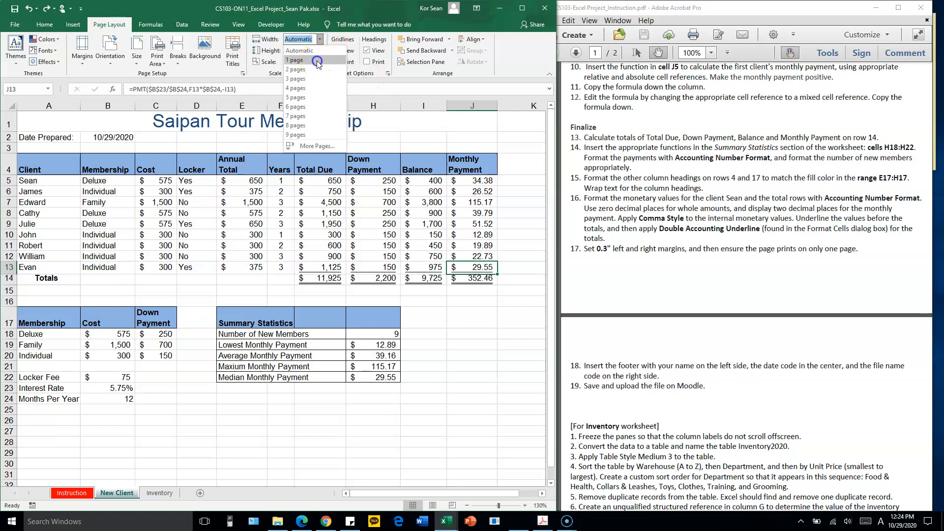
pyautogui.click(317, 60)
pyautogui.click(320, 50)
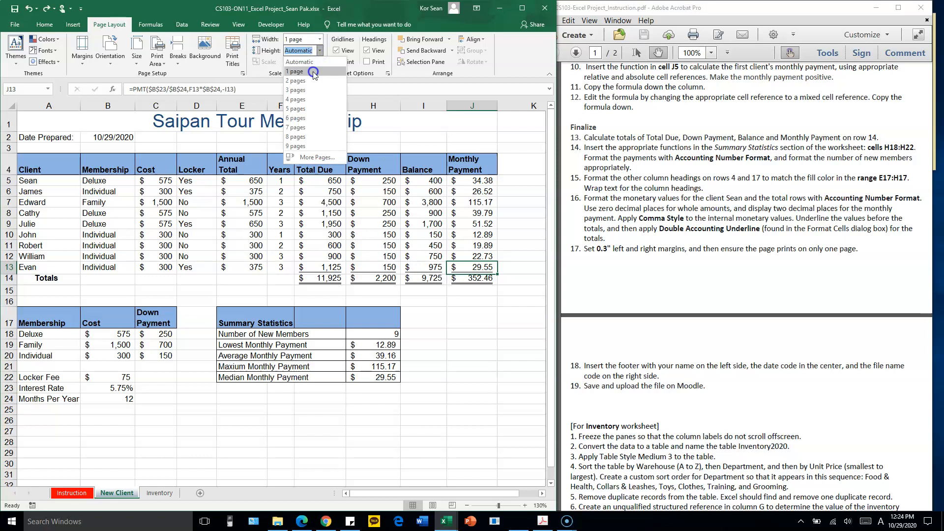
pyautogui.click(314, 72)
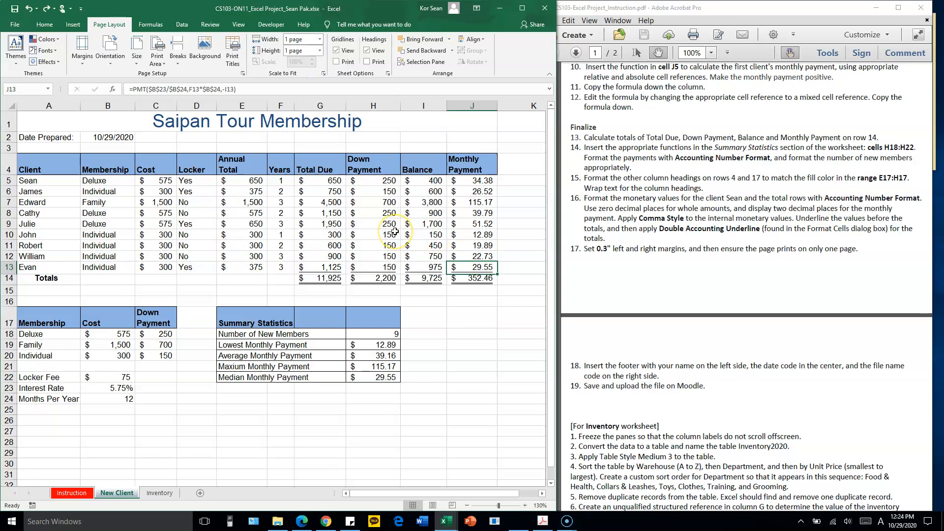
pyautogui.click(395, 232)
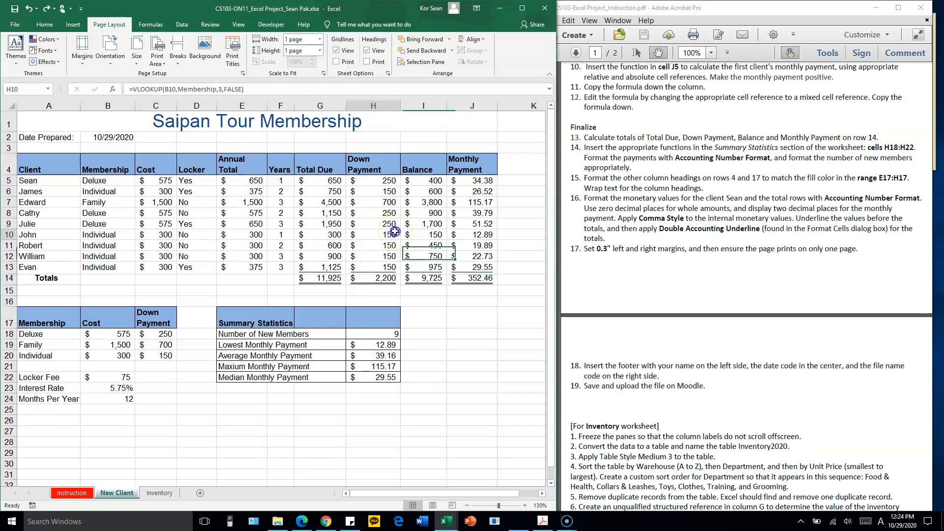
pyautogui.click(13, 24)
pyautogui.click(31, 197)
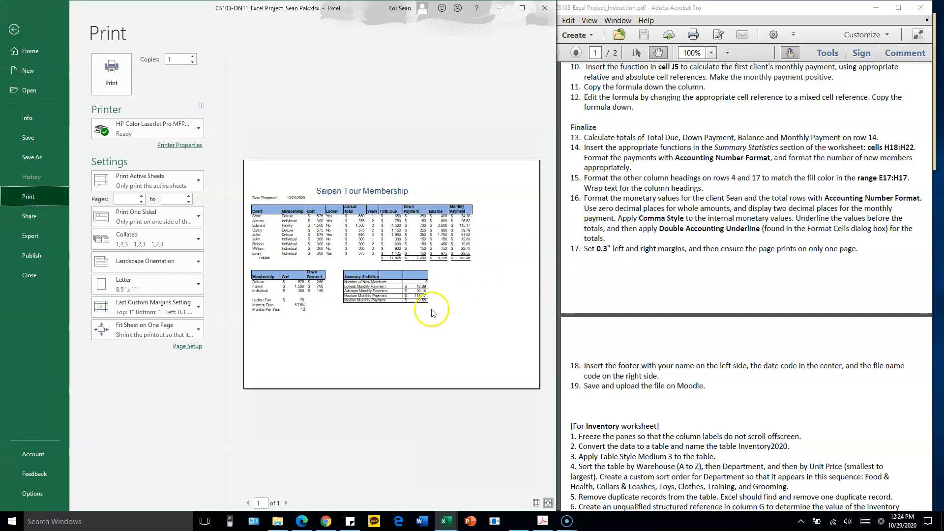
pyautogui.click(14, 29)
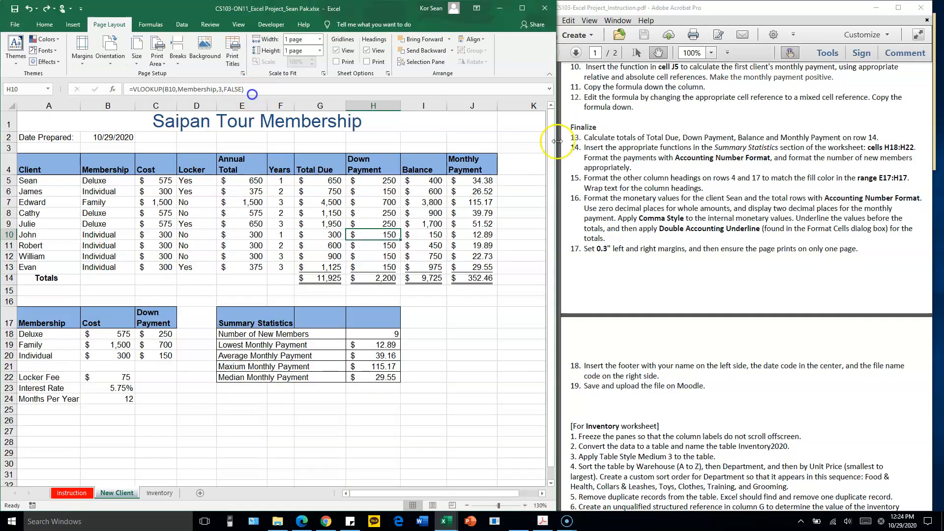
# Start a custom footer for the New Client worksheet and enter the student's name in its left section
pyautogui.click(648, 226)
pyautogui.scroll(-3, 699, 268)
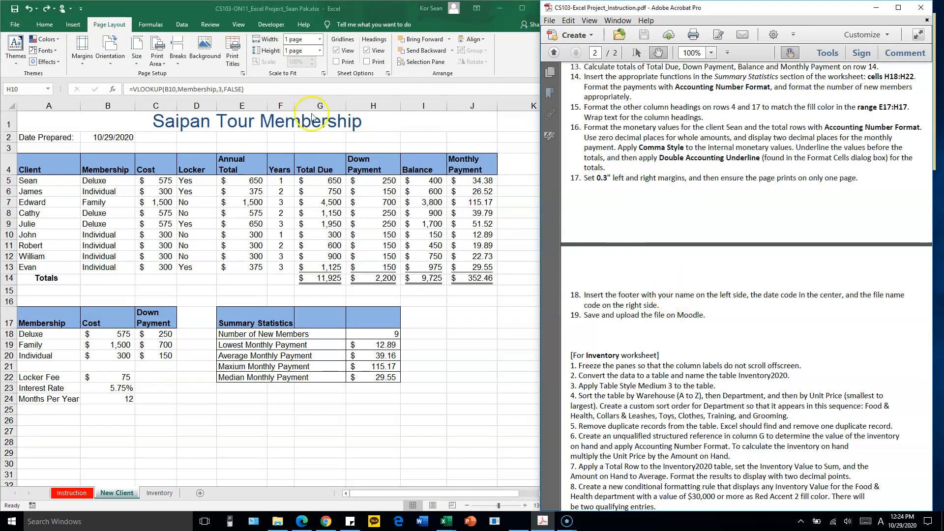
pyautogui.click(243, 75)
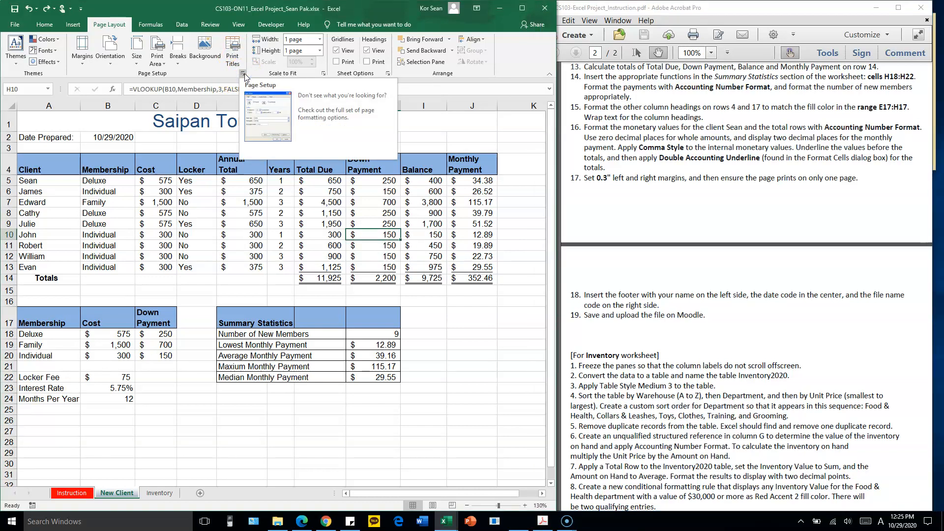
pyautogui.click(245, 77)
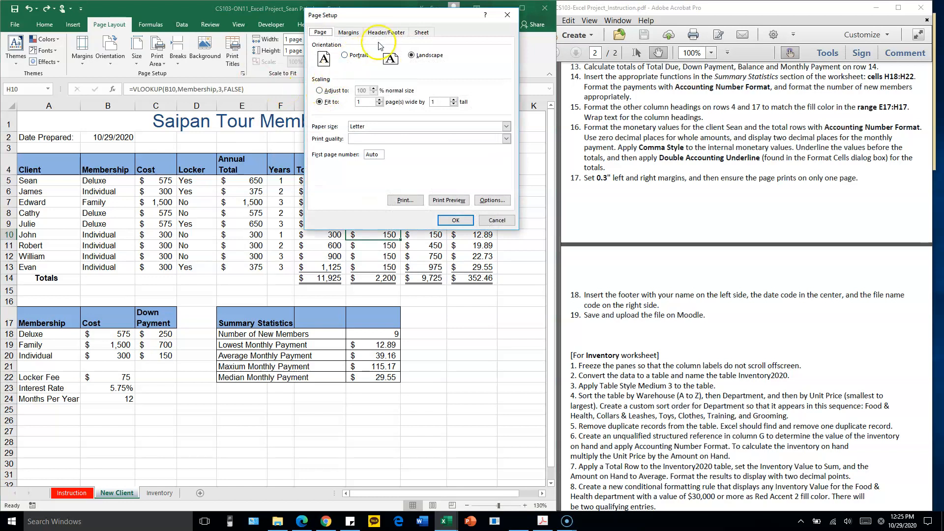
pyautogui.click(382, 33)
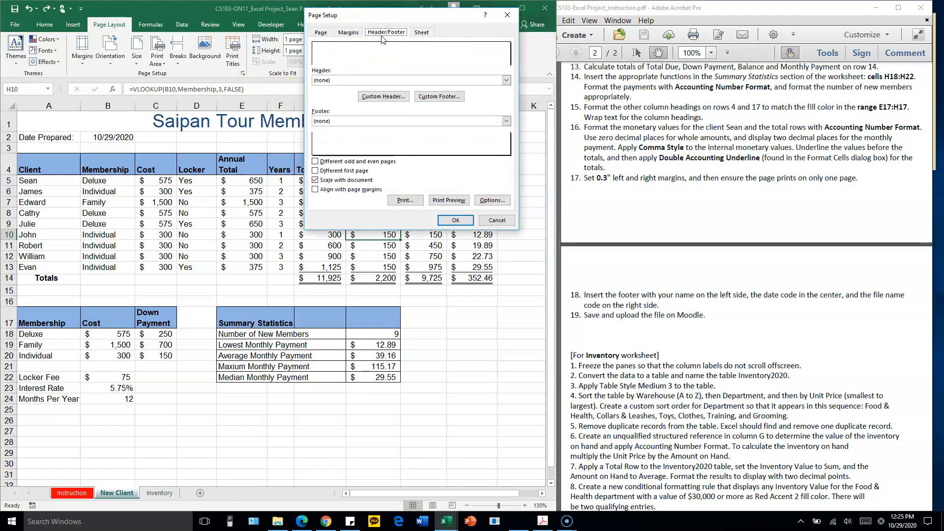
pyautogui.click(438, 98)
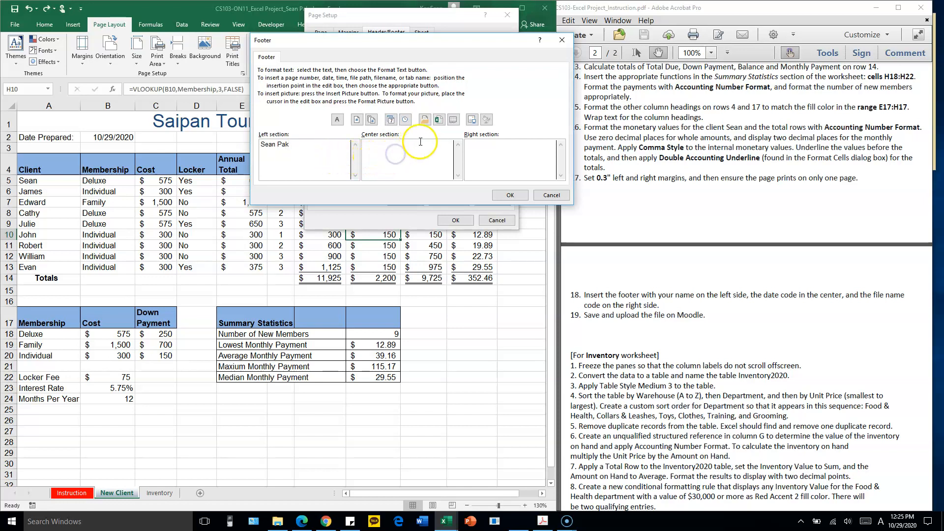
# Insert the date code in the footer's center section and the file name code in its right section, and apply the footer
pyautogui.click(390, 120)
pyautogui.click(474, 153)
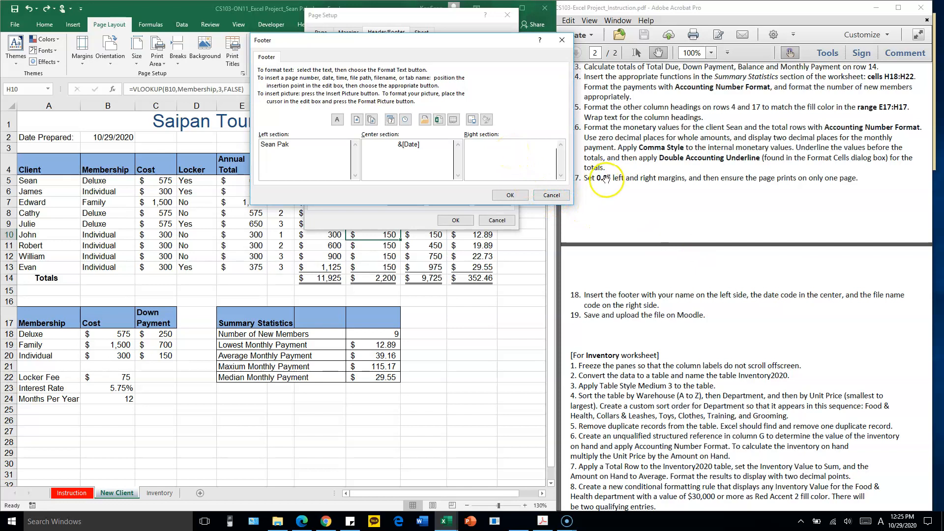
pyautogui.click(440, 123)
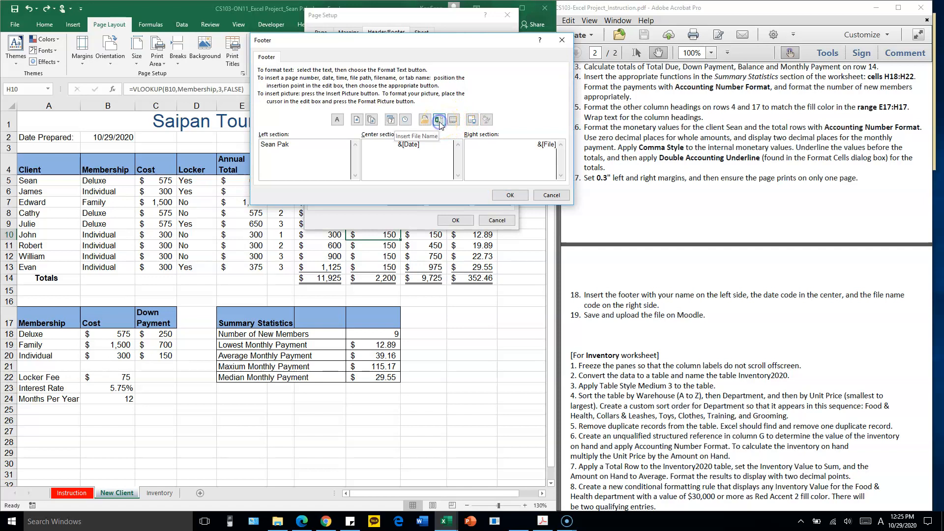
pyautogui.click(512, 195)
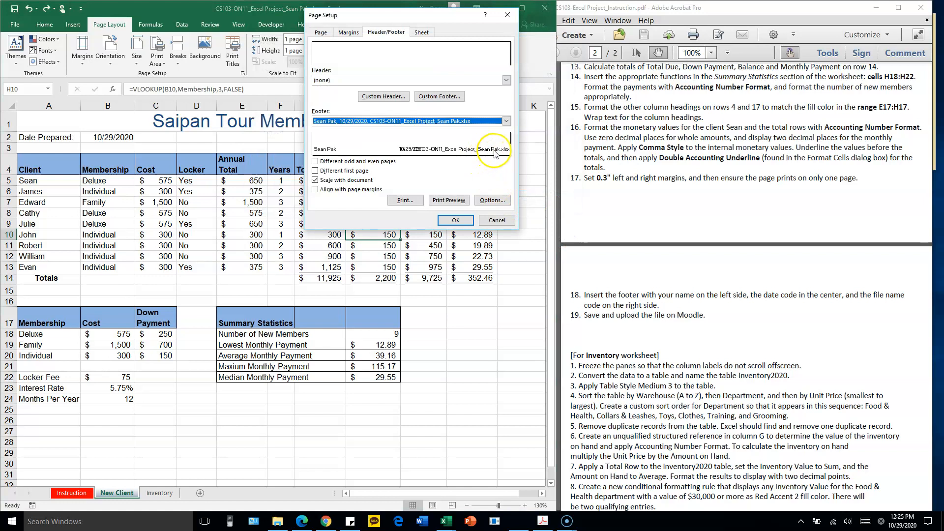
pyautogui.click(456, 220)
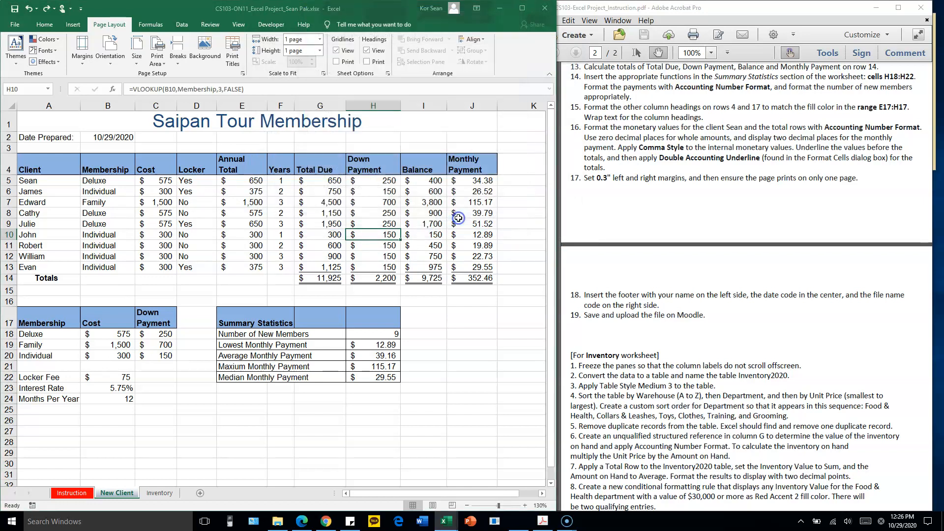
pyautogui.click(291, 256)
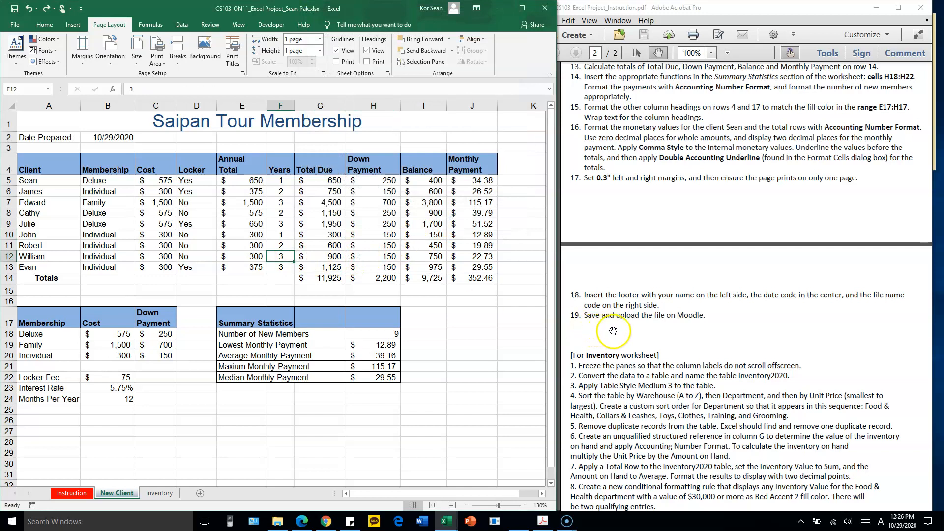
# Read the Inventory worksheet instructions in the PDF and look through the data on the Inventory sheet
pyautogui.click(641, 321)
pyautogui.scroll(-5, 625, 275)
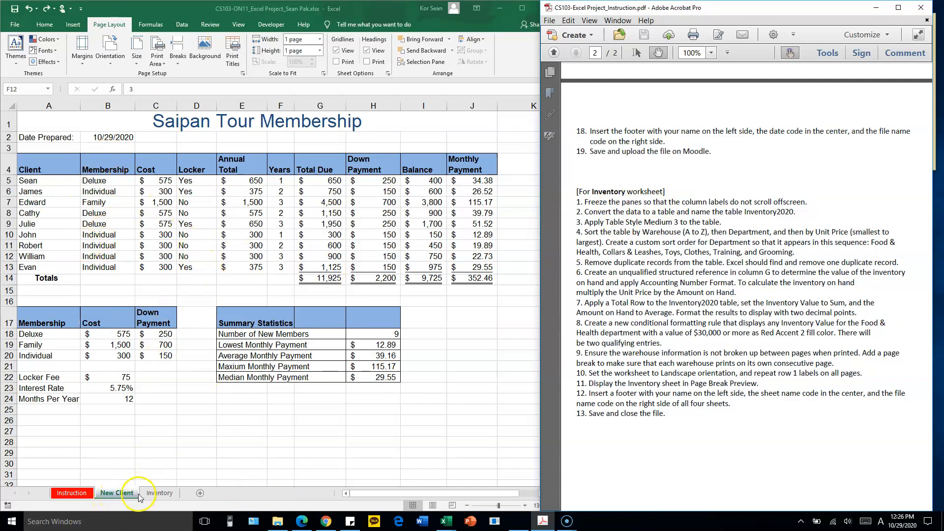
pyautogui.click(160, 493)
pyautogui.click(159, 493)
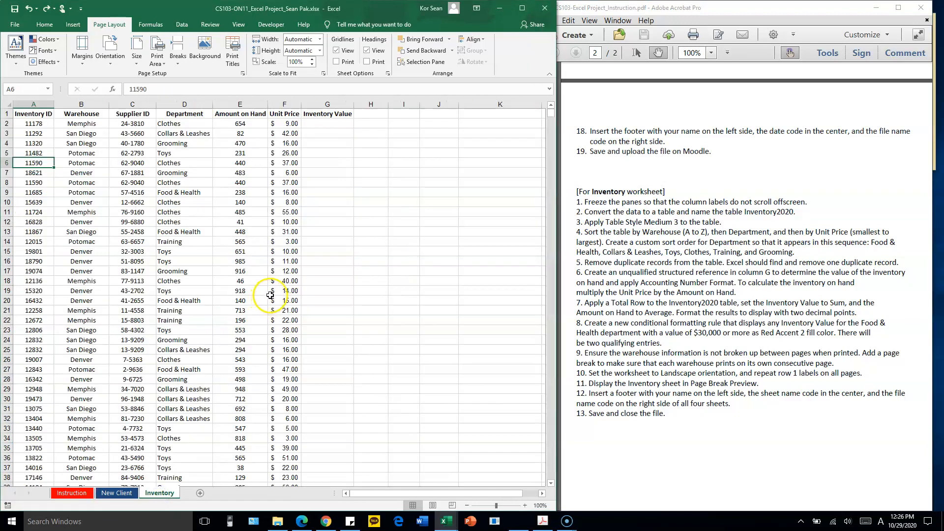
pyautogui.scroll(-13, 216, 268)
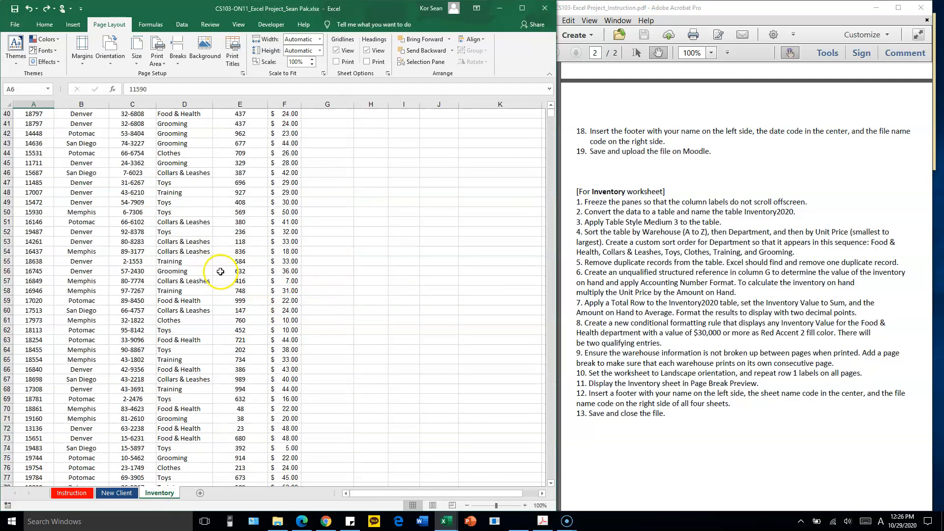
pyautogui.scroll(-6, 221, 272)
pyautogui.scroll(4, 234, 262)
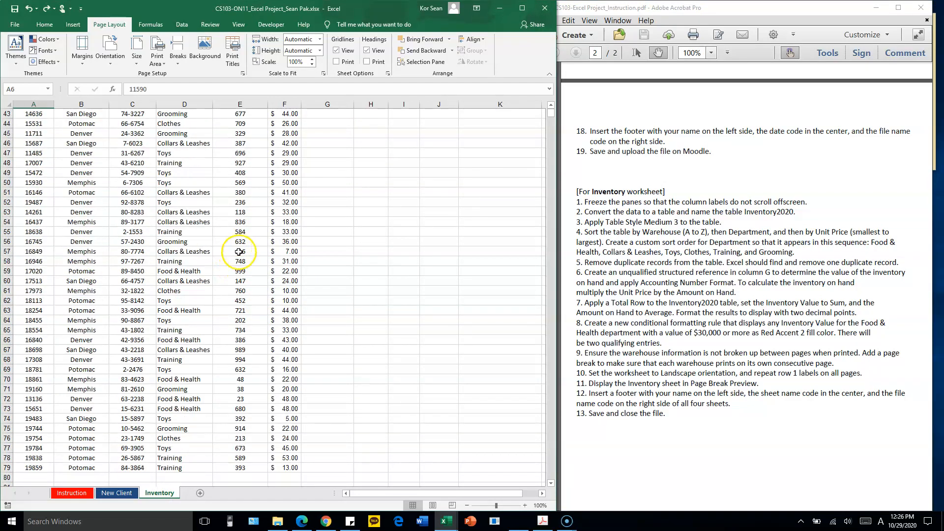
pyautogui.scroll(15, 217, 295)
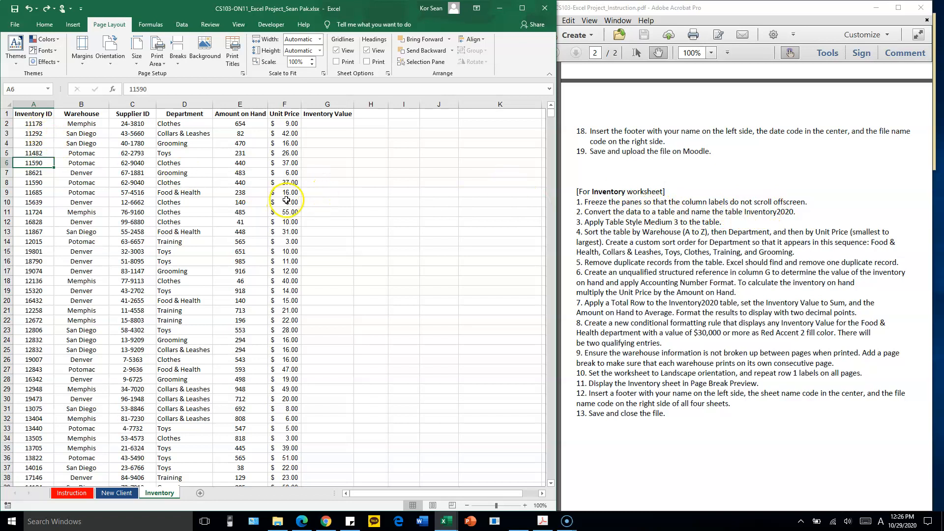
# Examine the column labels in row 1 of the Inventory sheet and how they scroll with the data
pyautogui.scroll(-2, 250, 197)
pyautogui.scroll(2, 251, 192)
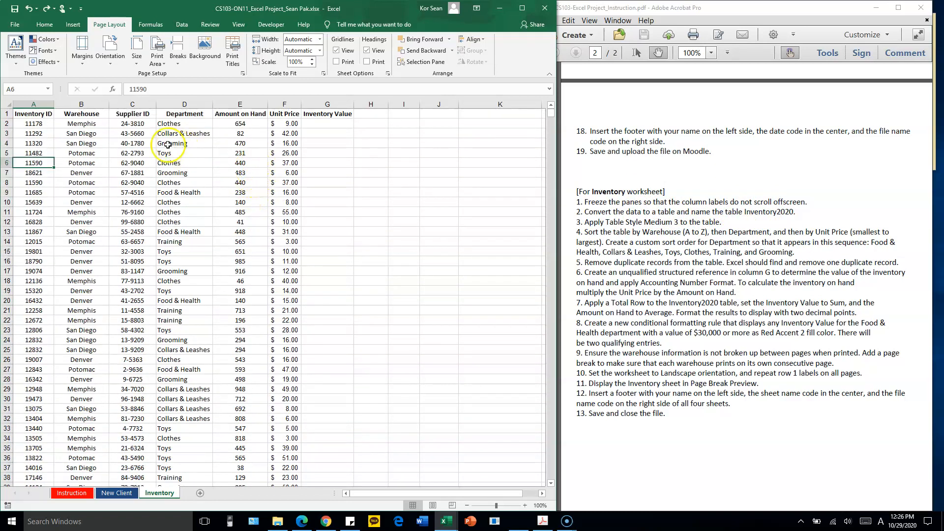
pyautogui.moveTo(33, 113); pyautogui.dragTo(327, 113)
pyautogui.scroll(-4, 223, 209)
pyautogui.scroll(4, 231, 208)
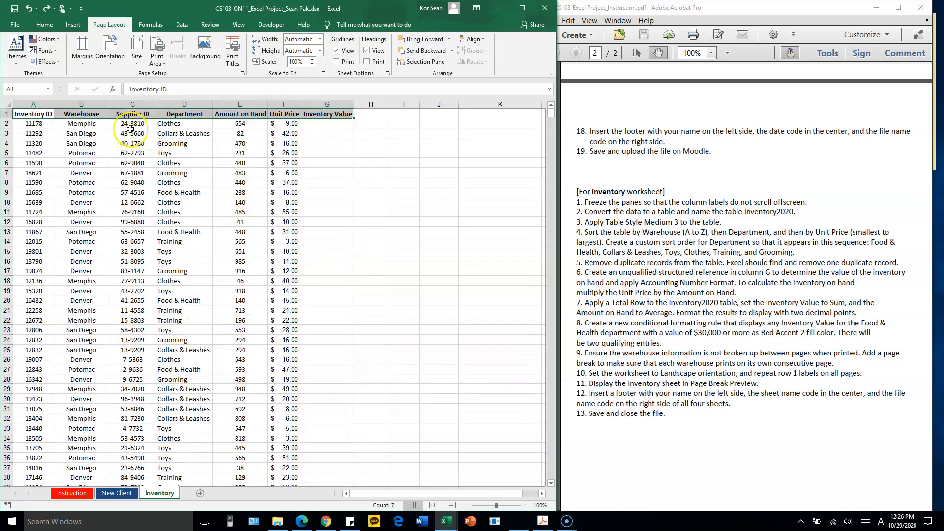
pyautogui.click(82, 133)
pyautogui.click(42, 115)
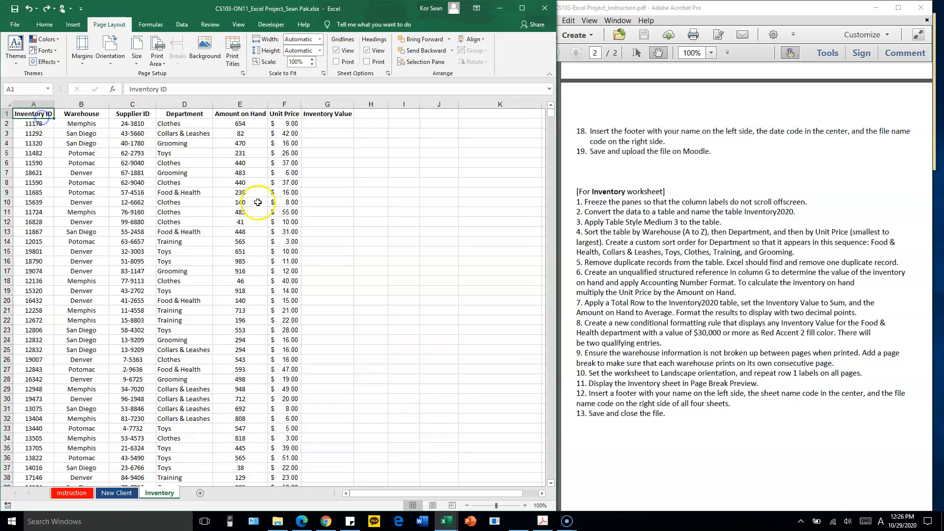
pyautogui.click(83, 114)
pyautogui.click(133, 114)
pyautogui.click(190, 113)
pyautogui.click(246, 114)
pyautogui.click(187, 113)
pyautogui.click(132, 115)
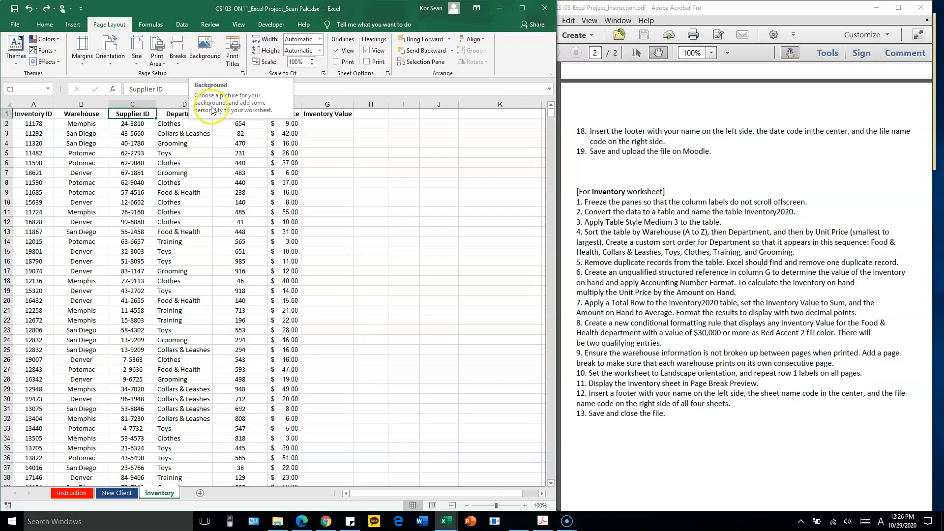
# Freeze the top row of the Inventory sheet and scroll through the data to check the column labels
pyautogui.click(240, 25)
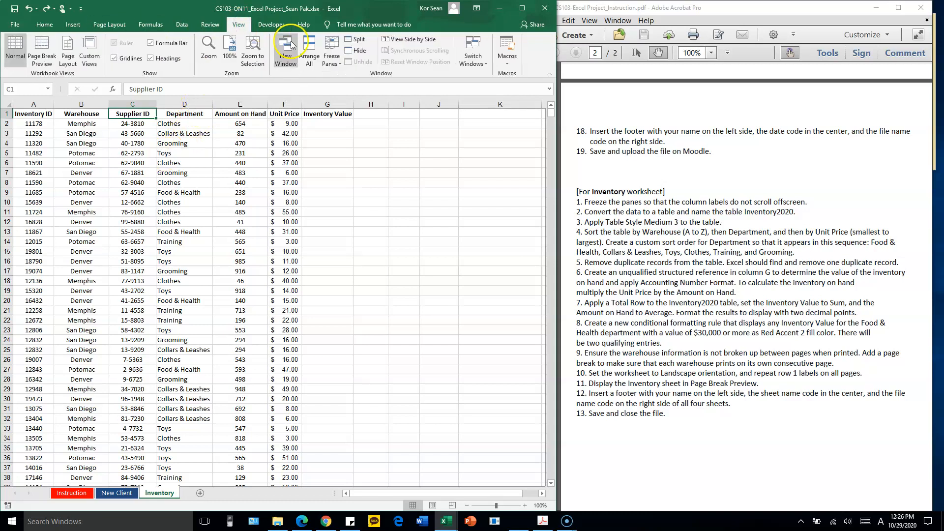
pyautogui.click(333, 61)
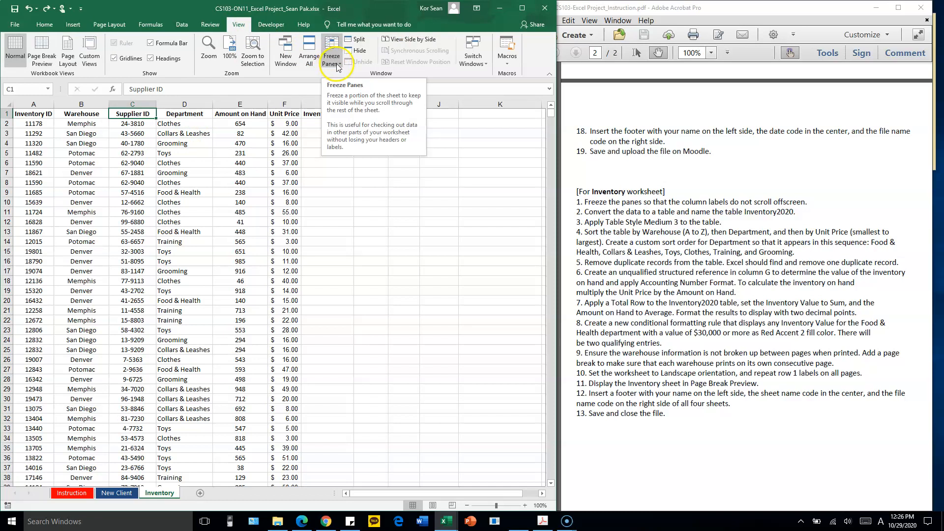
pyautogui.click(335, 67)
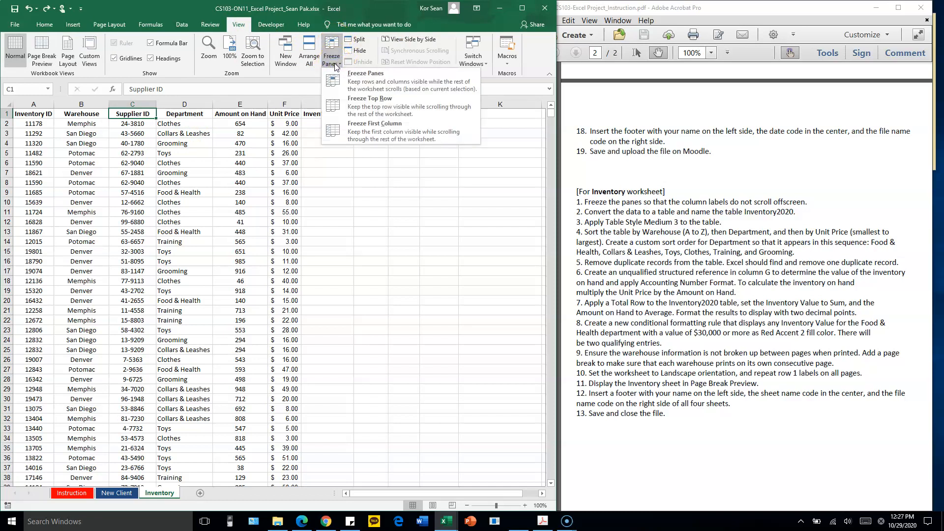
pyautogui.click(379, 111)
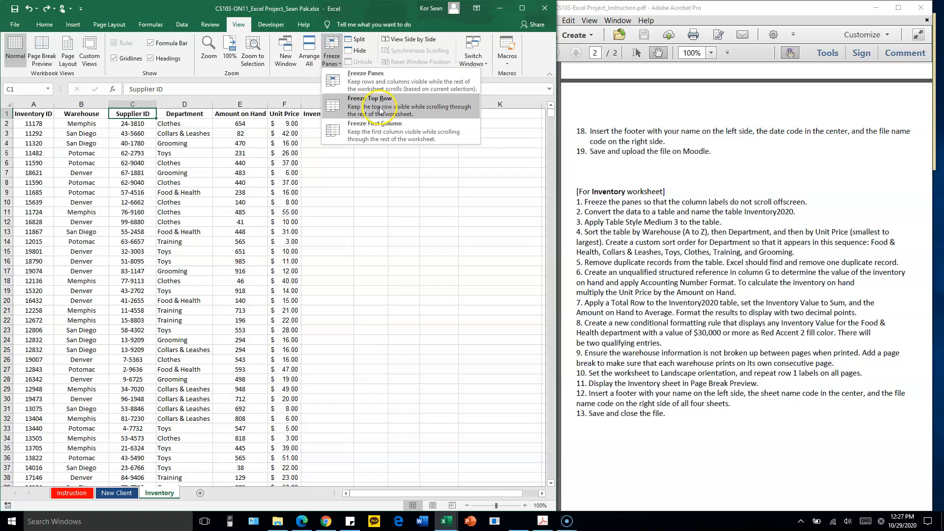
pyautogui.click(409, 110)
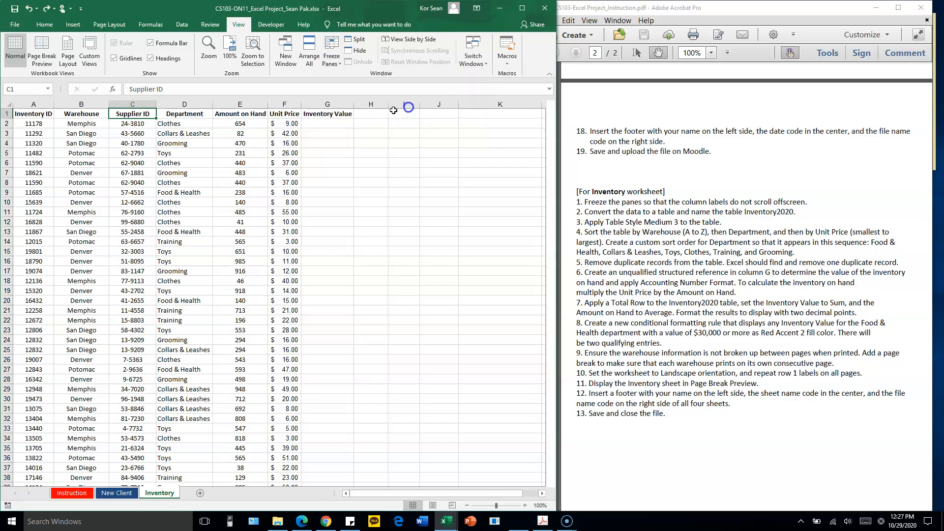
pyautogui.scroll(-11, 287, 191)
pyautogui.scroll(3, 287, 190)
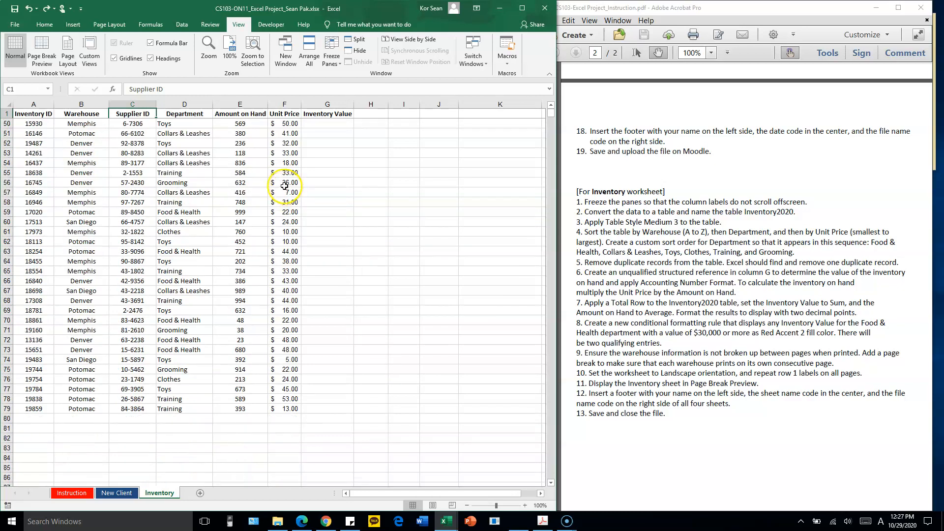
pyautogui.scroll(8, 352, 160)
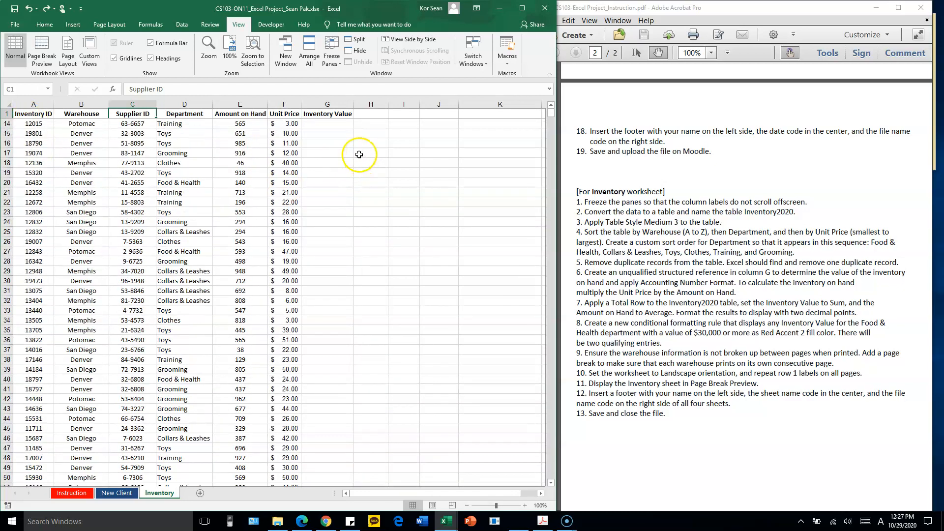
pyautogui.scroll(-7, 356, 159)
pyautogui.scroll(7, 355, 159)
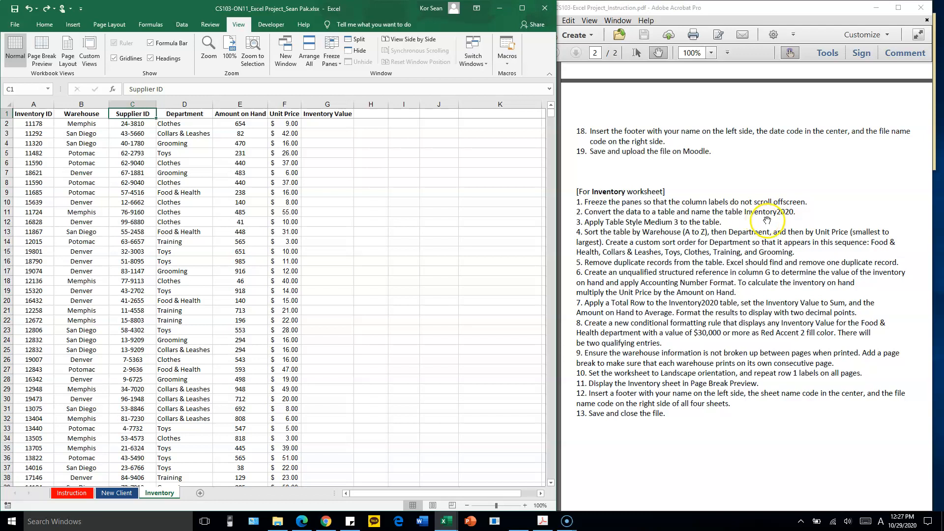
# Convert the Inventory data range A1:G79 to a table with headers, checking that the range covers all records
pyautogui.click(100, 212)
pyautogui.click(81, 153)
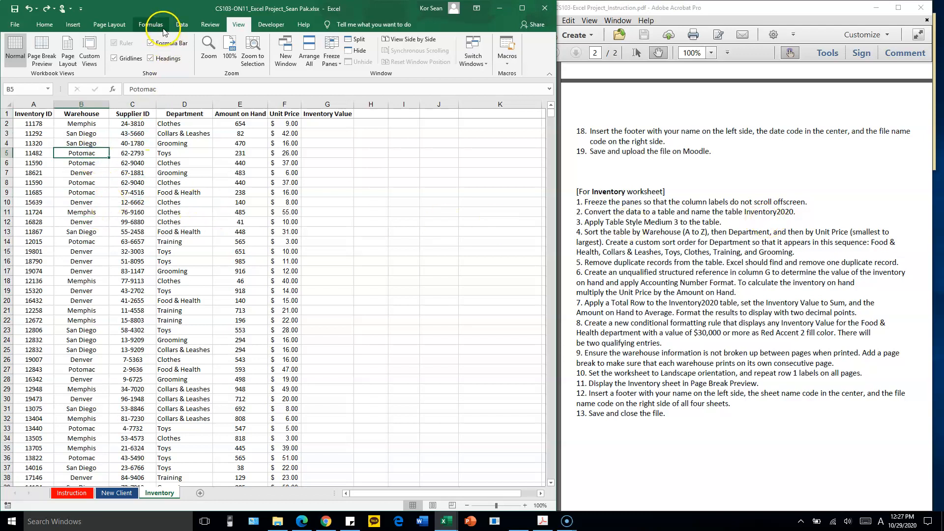
pyautogui.click(73, 24)
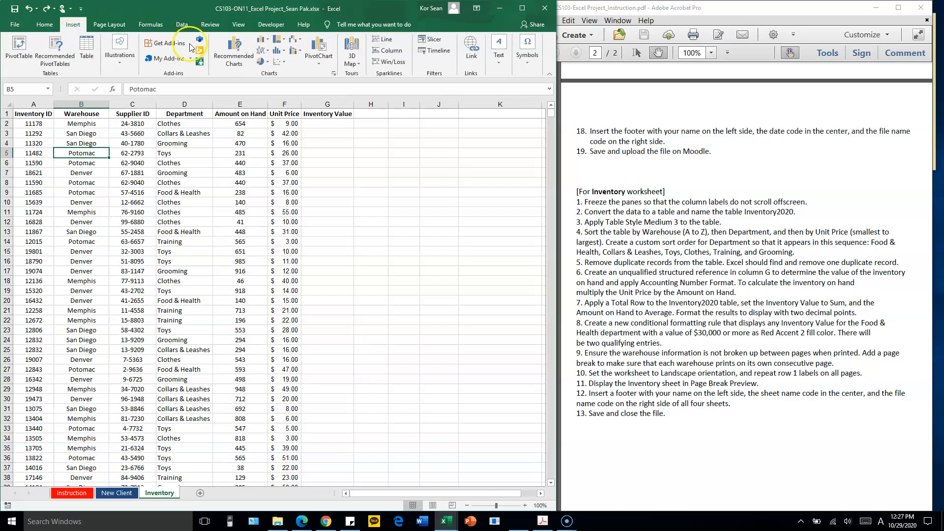
pyautogui.click(88, 57)
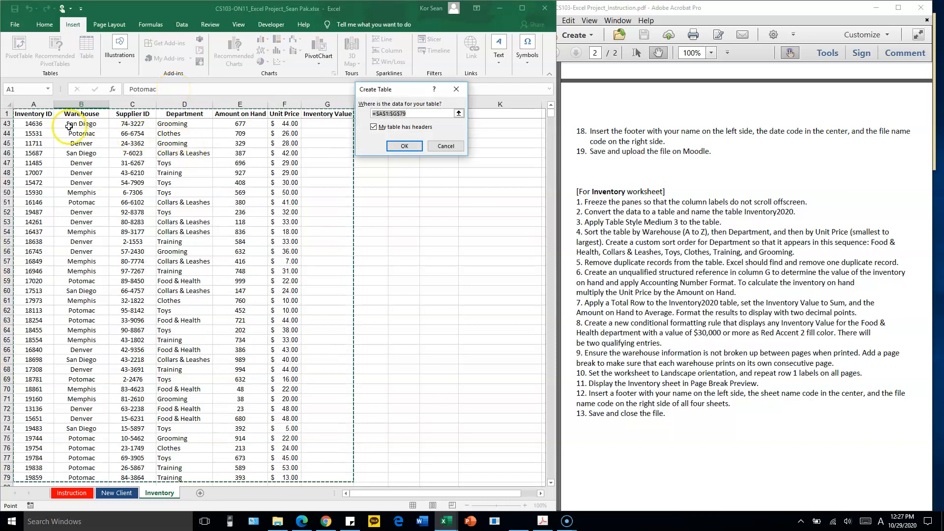
pyautogui.scroll(-3, 198, 204)
pyautogui.scroll(-2, 198, 204)
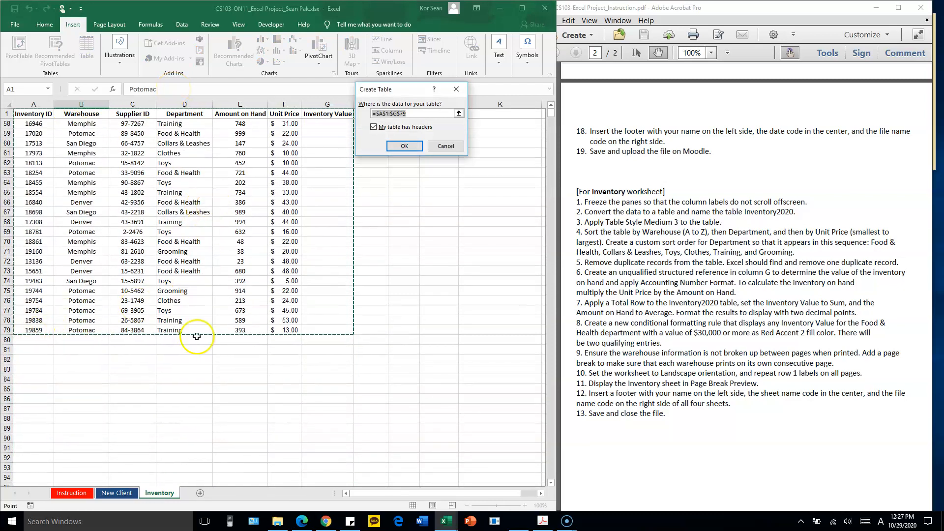
pyautogui.scroll(11, 133, 280)
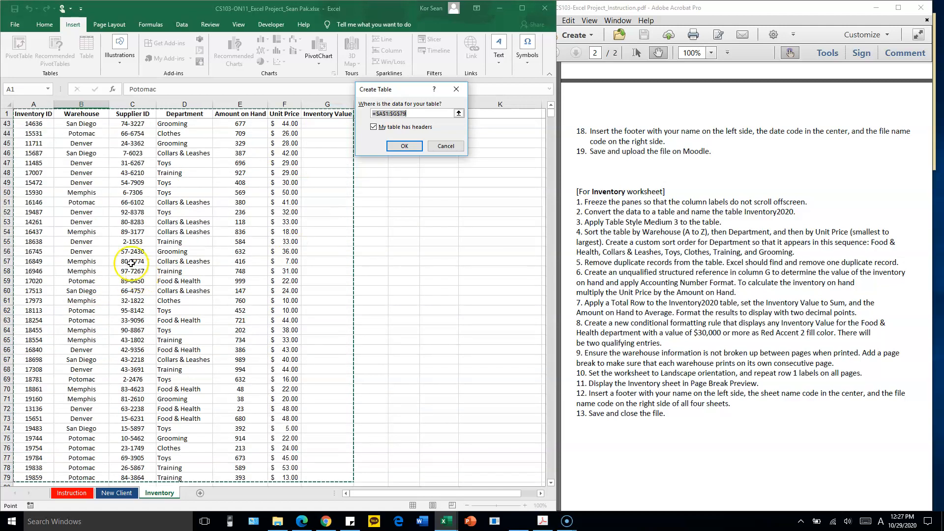
pyautogui.scroll(5, 259, 280)
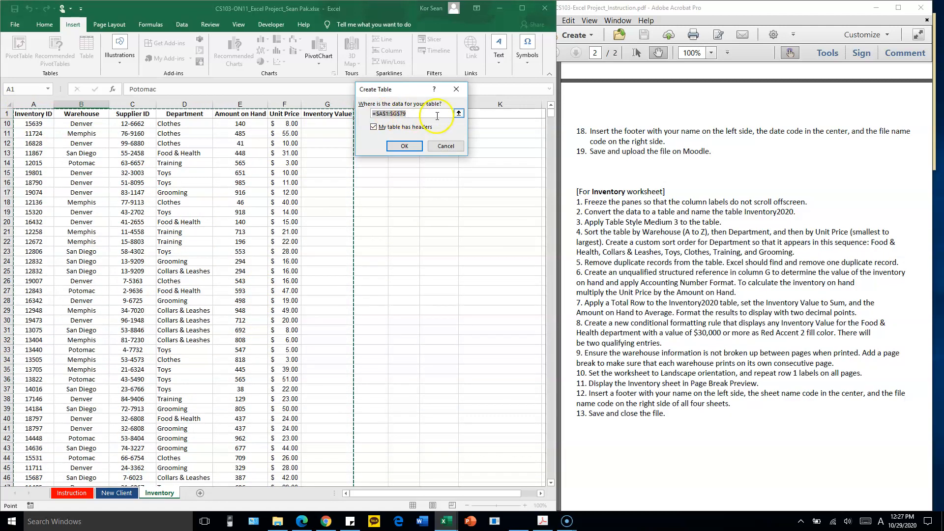
pyautogui.click(405, 147)
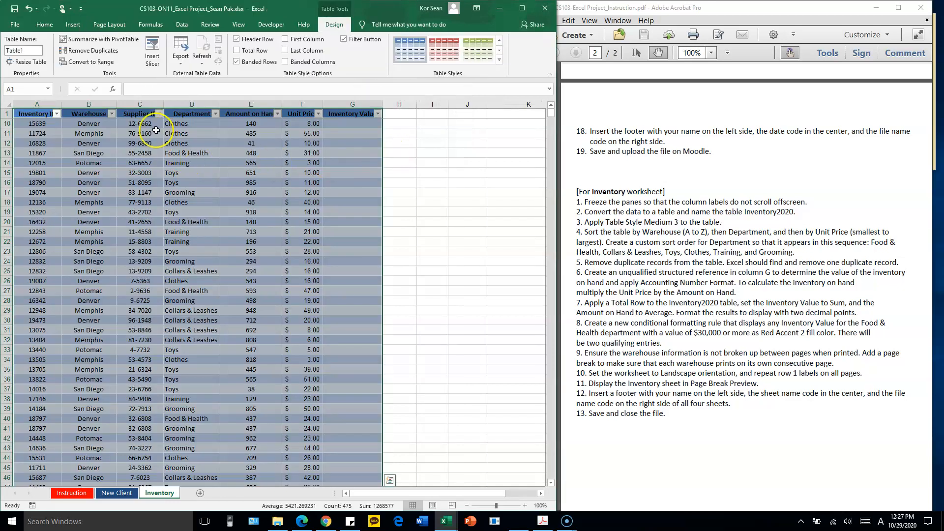
# Name the new table Inventory2020 and look over its data down to the last record
pyautogui.click(34, 51)
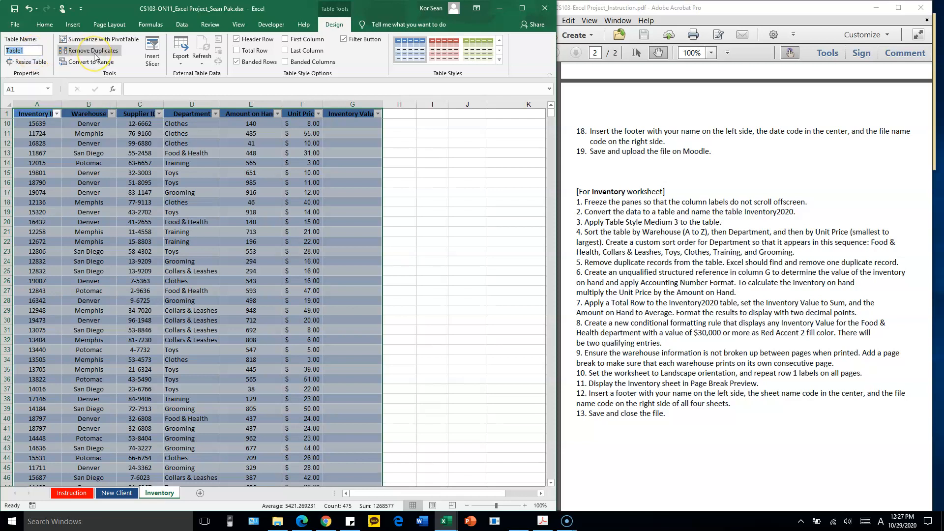
pyautogui.write('Inventory2020')
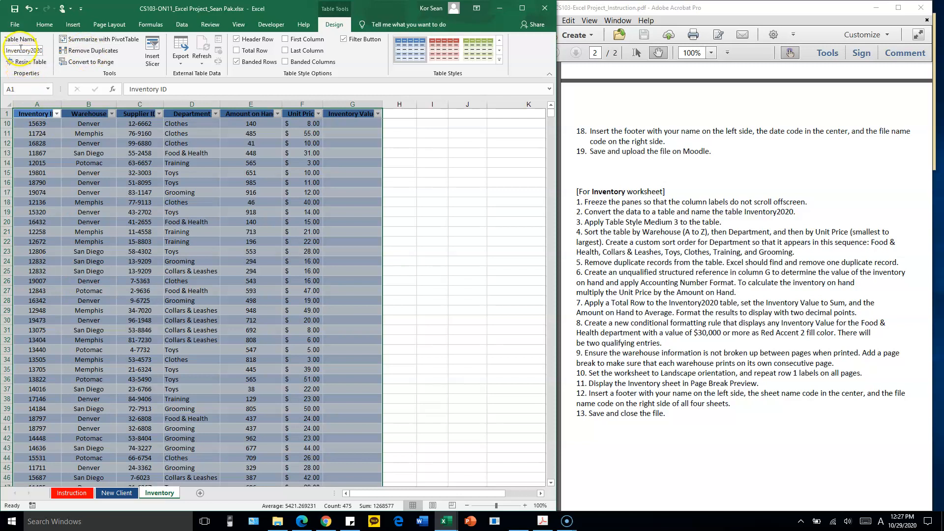
pyautogui.click(95, 193)
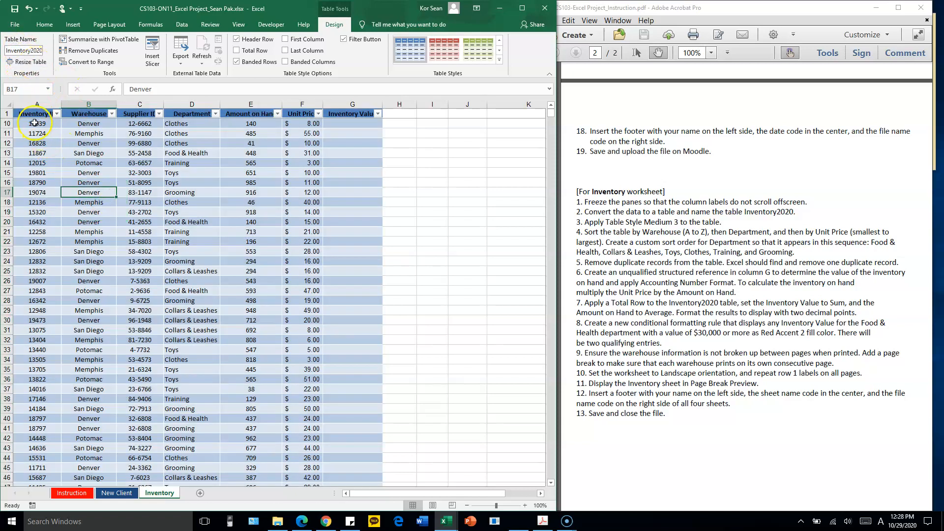
pyautogui.moveTo(33, 115); pyautogui.dragTo(311, 369)
pyautogui.scroll(-13, 305, 354)
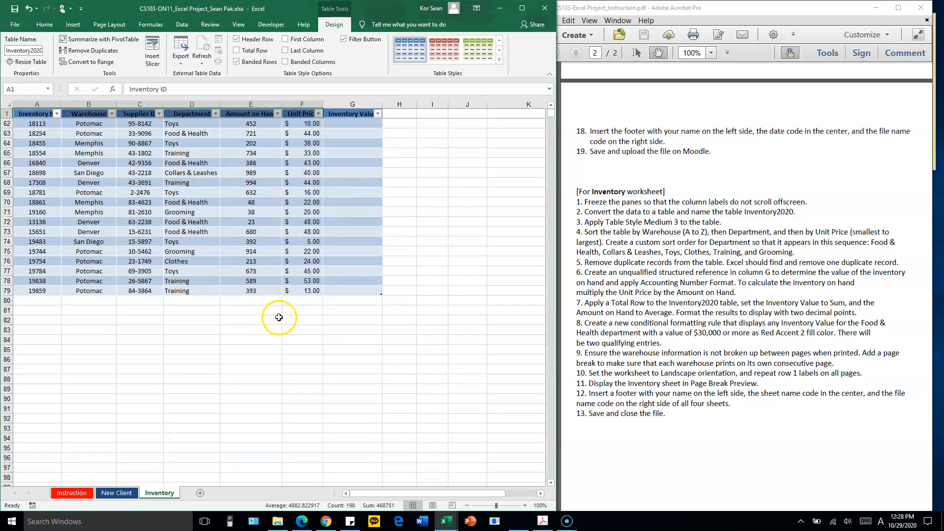
pyautogui.scroll(20, 256, 272)
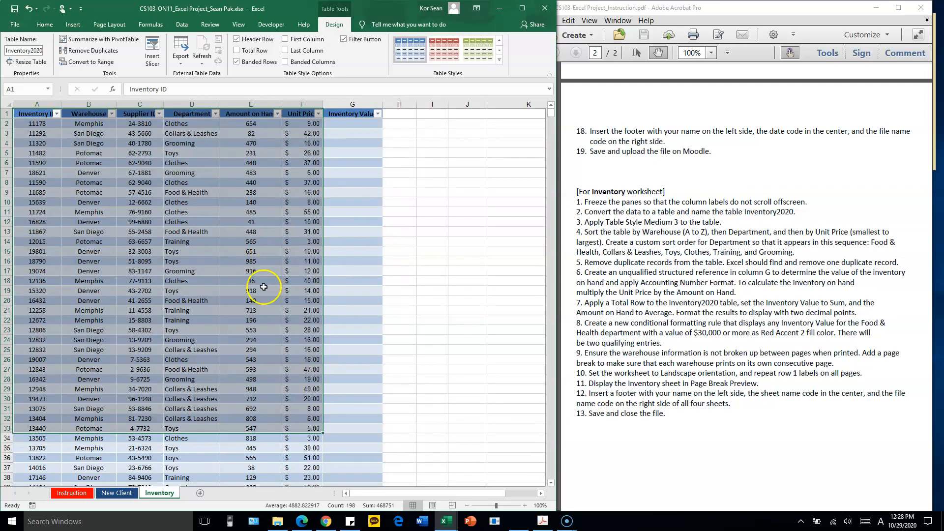
pyautogui.click(263, 289)
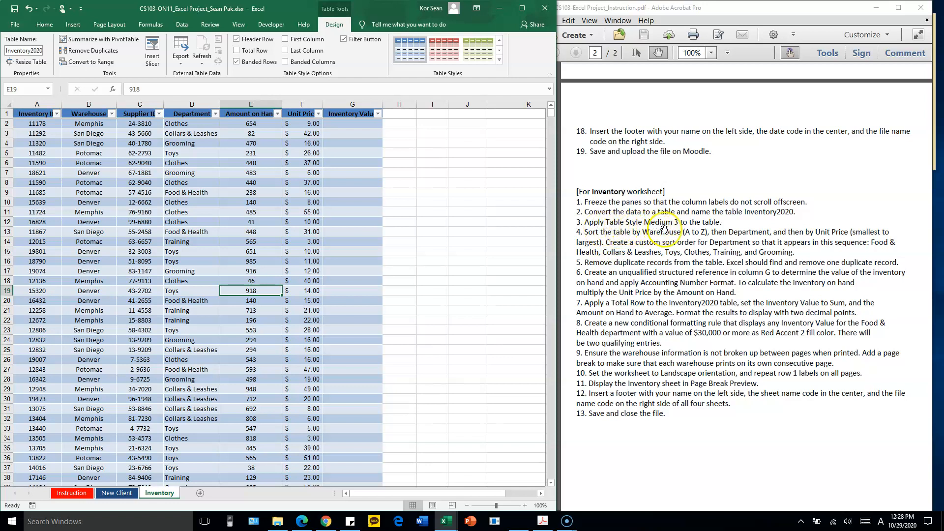
# Apply the red Table Style Medium 3 to the Inventory2020 table
pyautogui.click(150, 218)
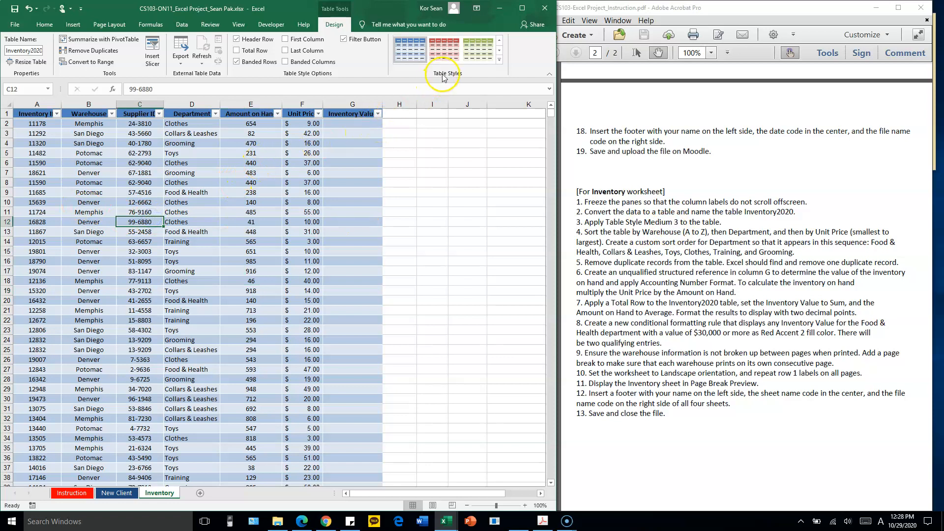
pyautogui.click(499, 60)
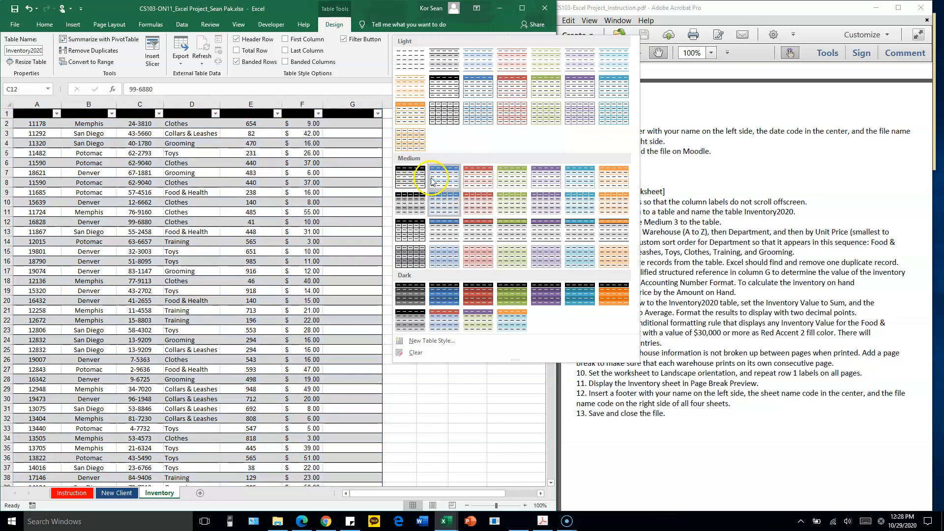
pyautogui.click(477, 181)
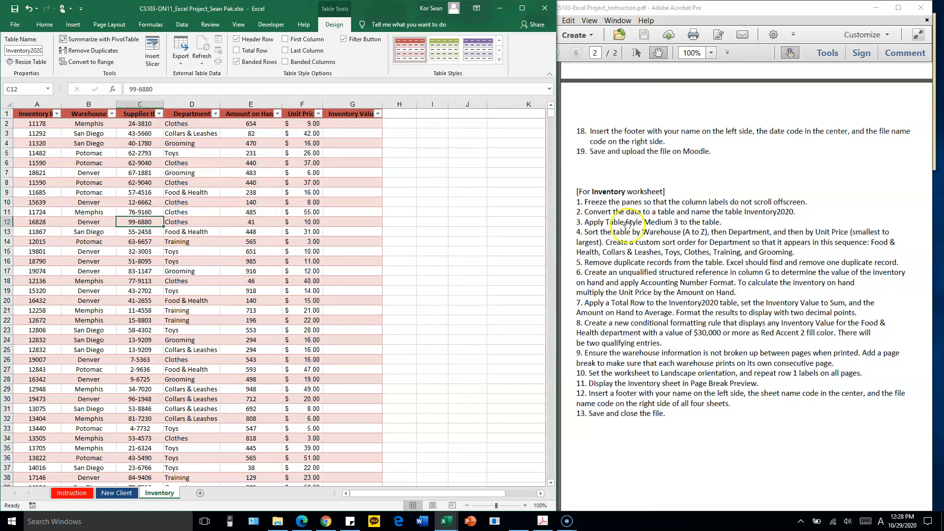
# Read the sort instruction in the PDF and start a custom sort of the table with Warehouse, A to Z, as the first level
pyautogui.moveTo(615, 247); pyautogui.dragTo(620, 192)
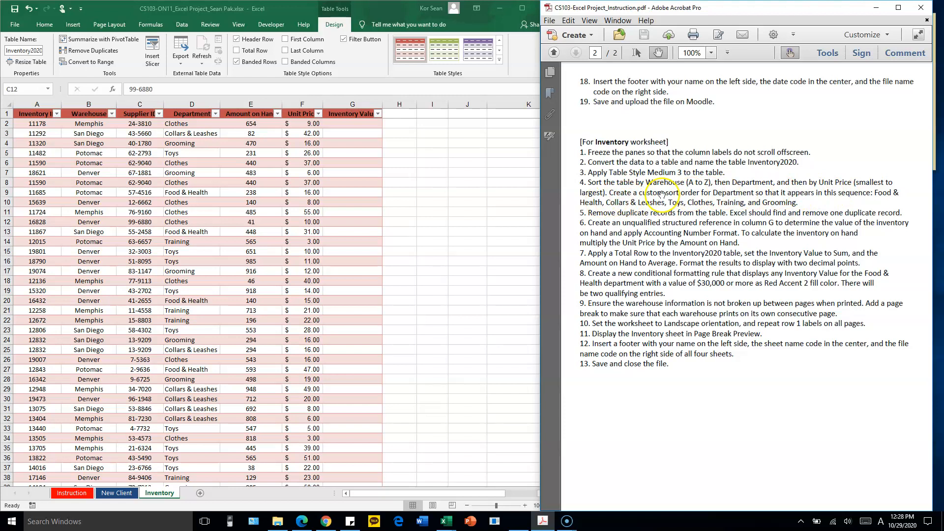
pyautogui.hotkey('alt', 'Tab')
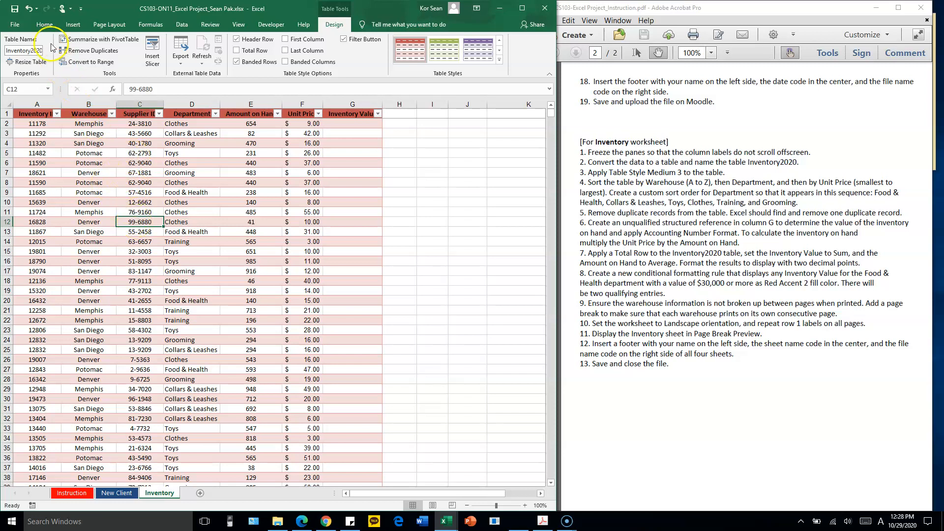
pyautogui.click(40, 24)
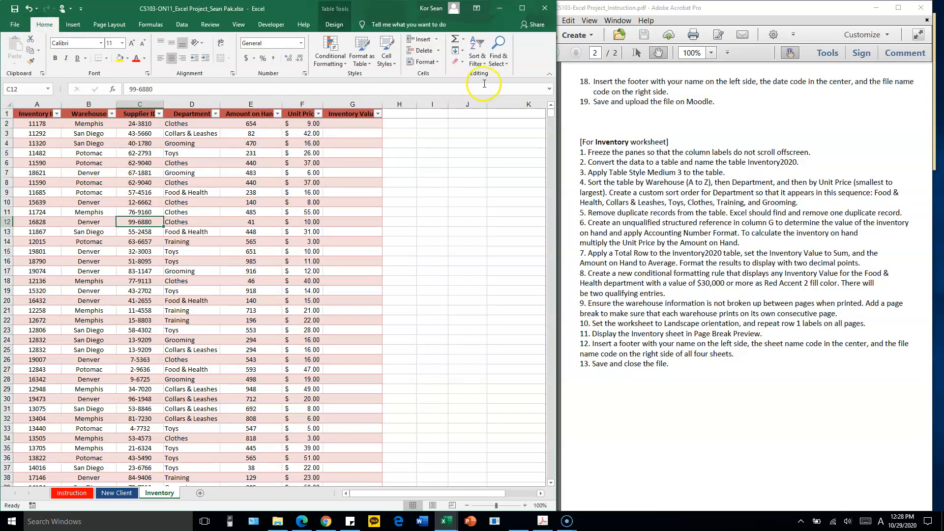
pyautogui.click(43, 26)
pyautogui.click(485, 67)
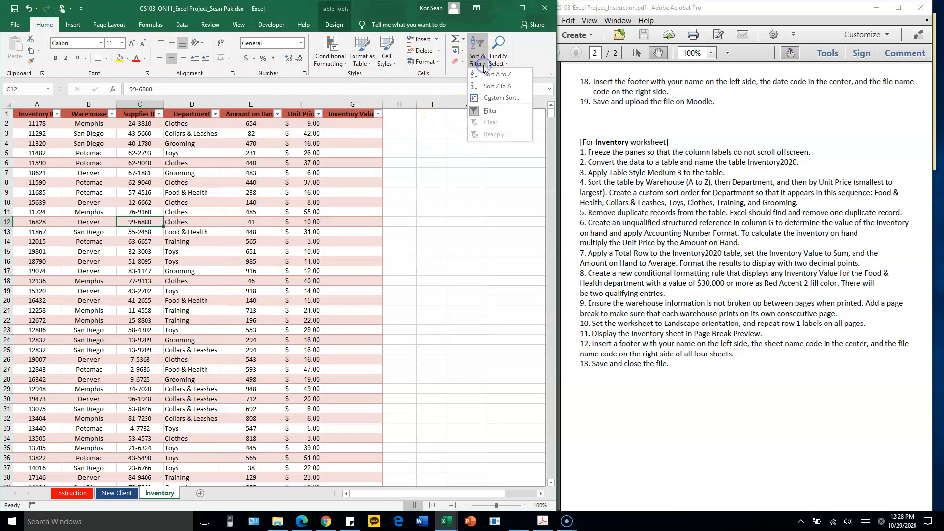
pyautogui.click(507, 101)
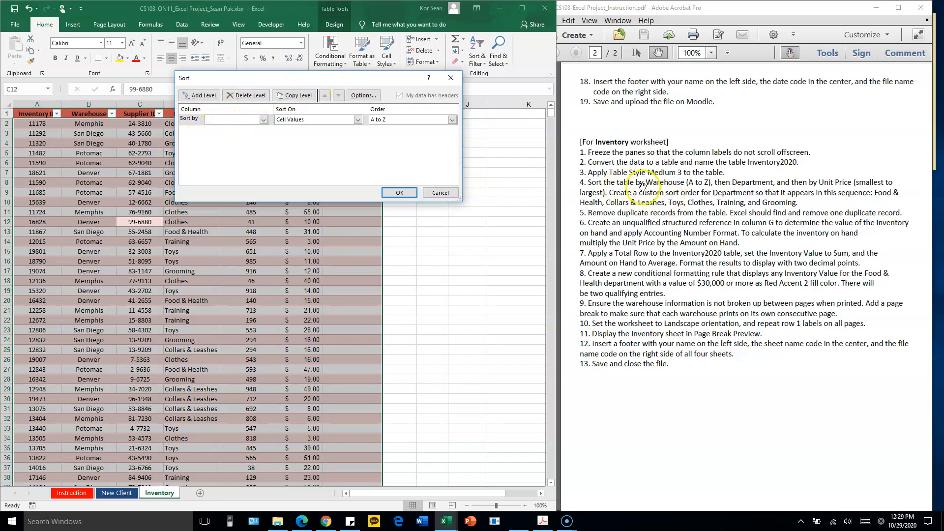
pyautogui.click(258, 120)
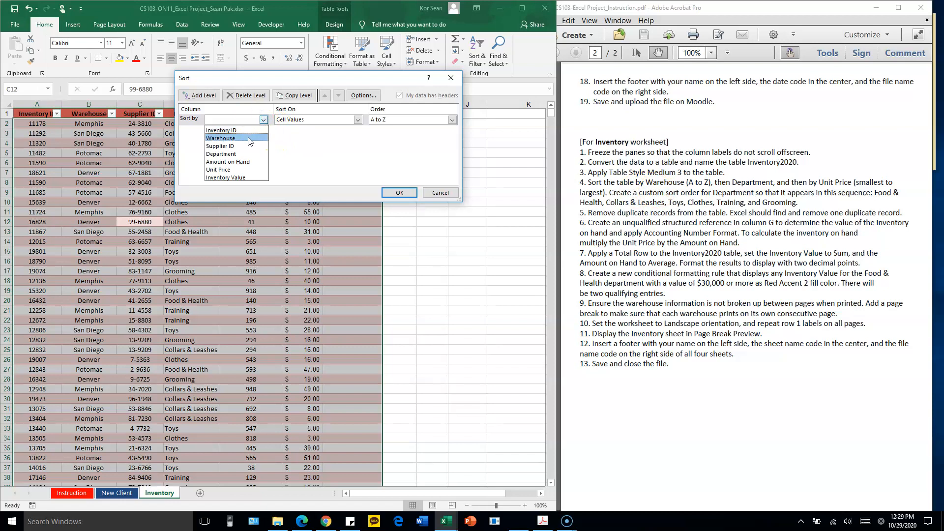
pyautogui.click(249, 138)
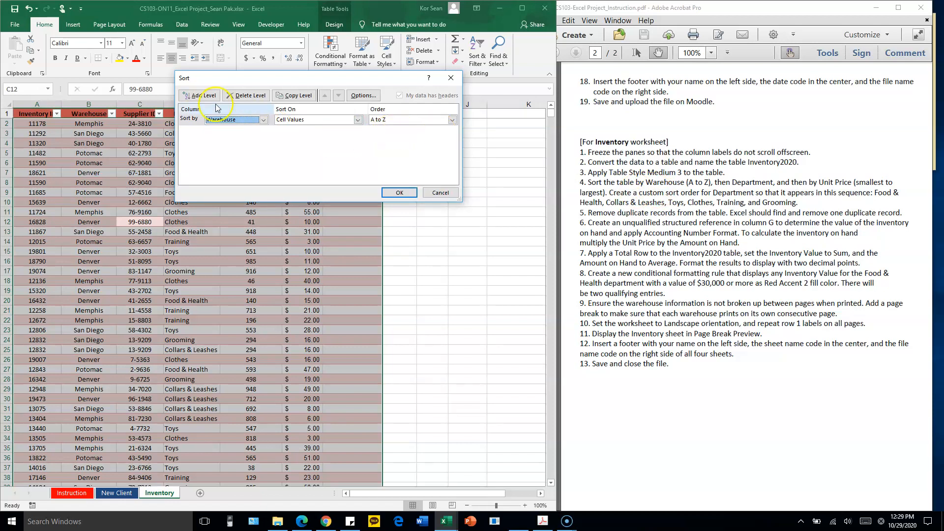
# Add two further sort levels to the table: Department, followed by Unit Price from smallest to largest
pyautogui.click(192, 96)
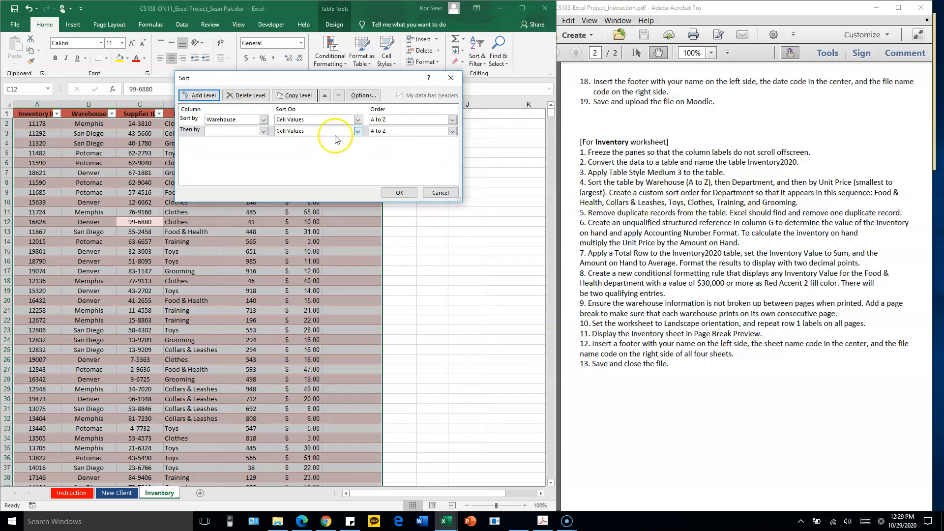
pyautogui.click(264, 131)
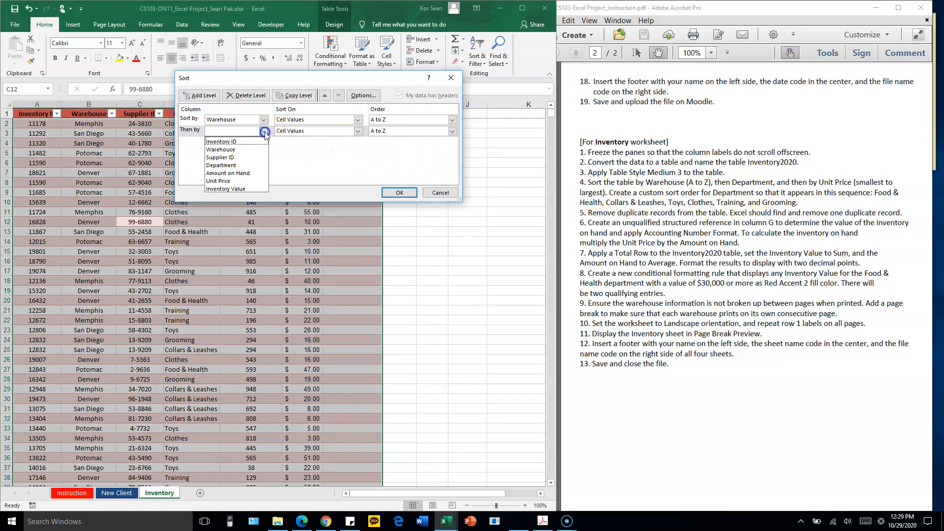
pyautogui.click(244, 165)
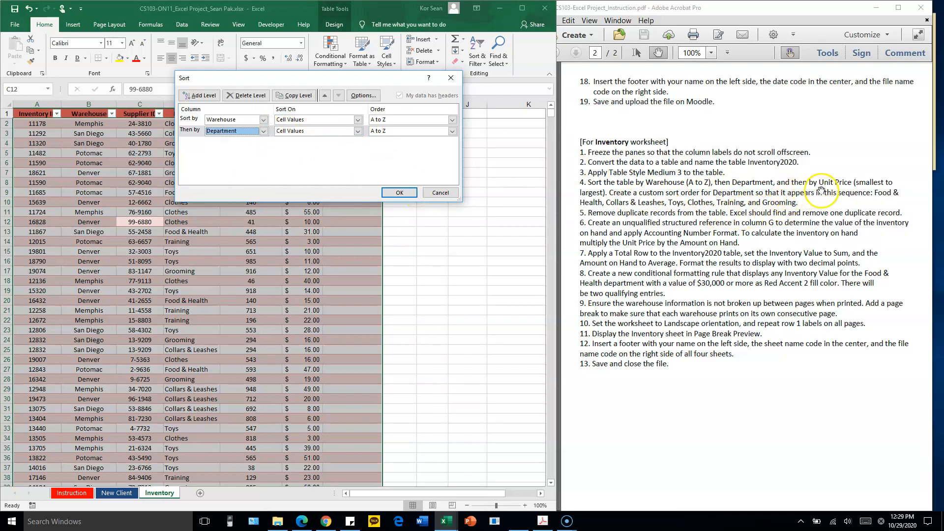
pyautogui.click(213, 99)
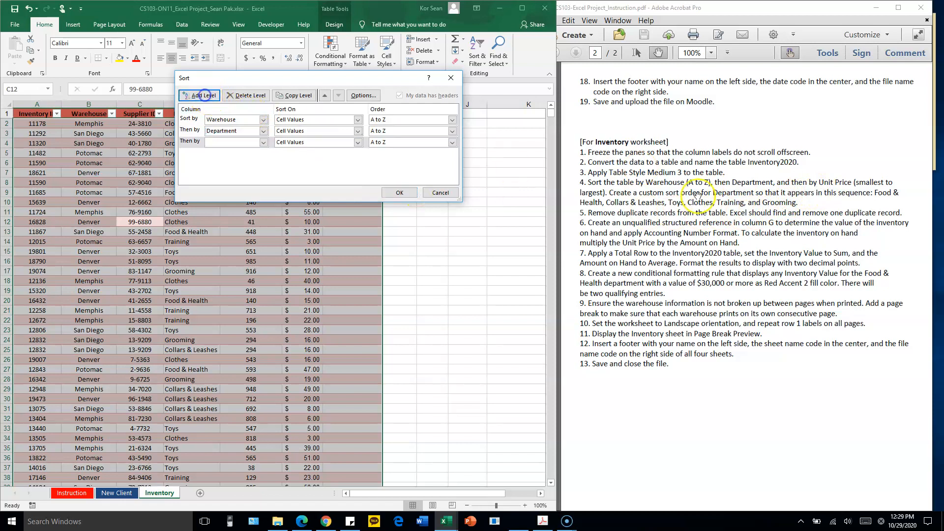
pyautogui.click(263, 142)
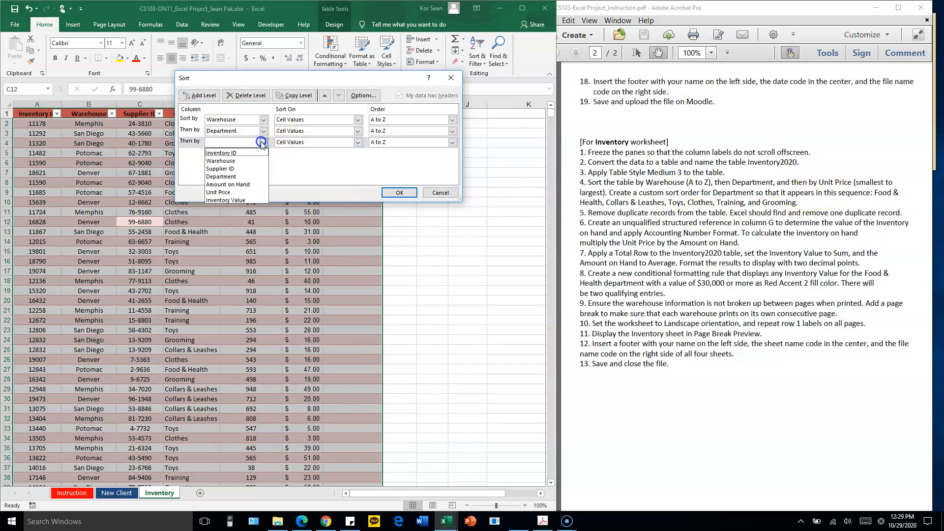
pyautogui.click(236, 192)
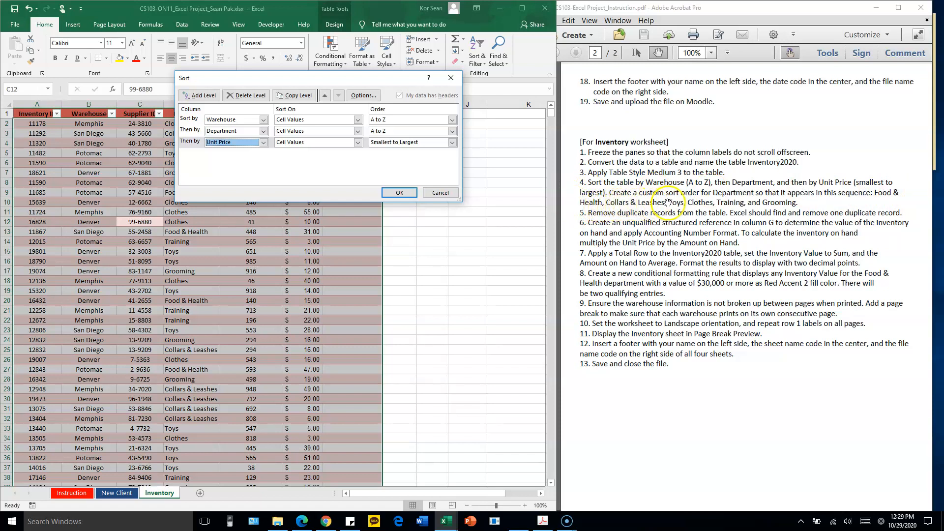
# For the Department level's order, enter a custom list: Food & Health, Collars & Leashes, Toys, Clothes, Training, Grooming
pyautogui.click(264, 131)
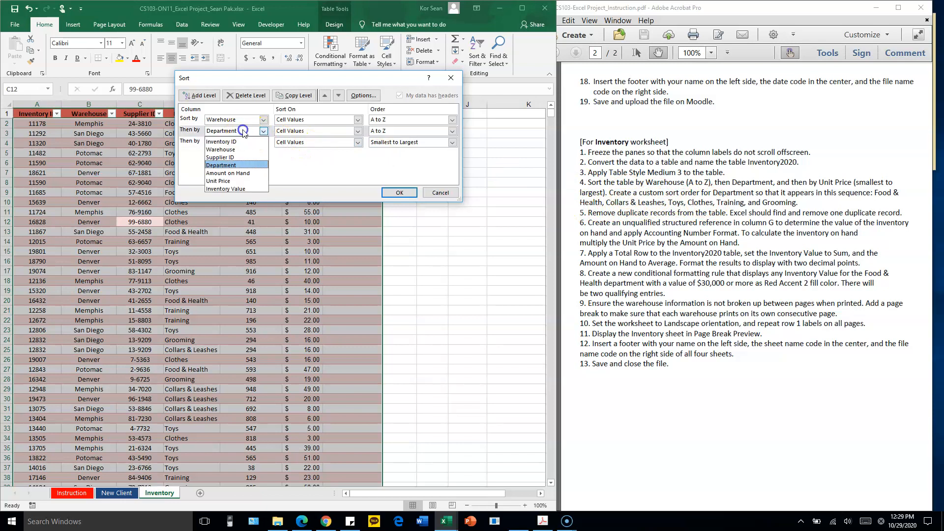
pyautogui.click(234, 165)
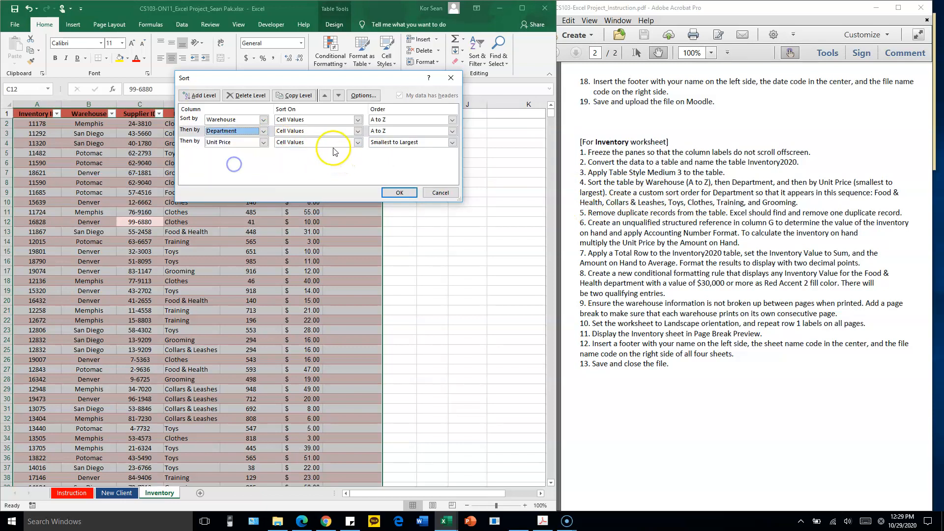
pyautogui.click(452, 132)
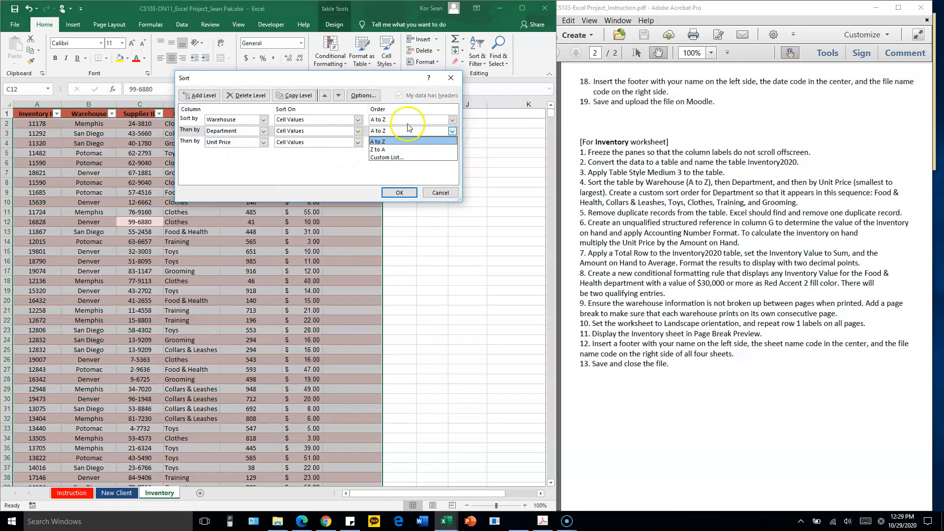
pyautogui.click(395, 157)
pyautogui.moveTo(413, 34); pyautogui.dragTo(354, 64)
pyautogui.click(367, 106)
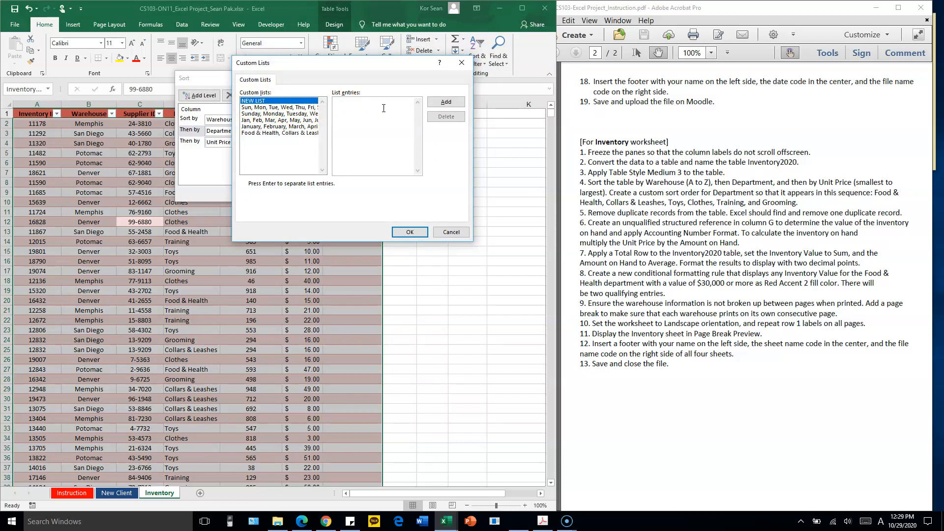
pyautogui.click(368, 108)
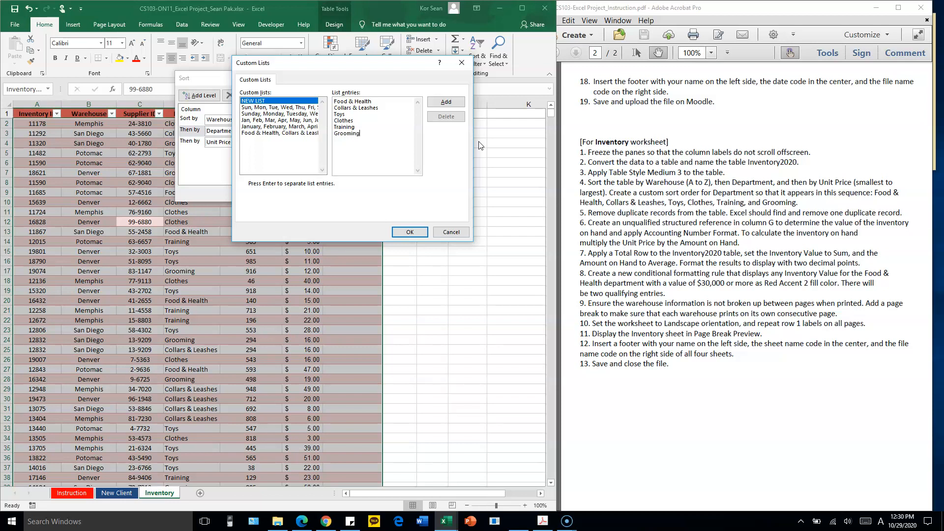
pyautogui.click(489, 142)
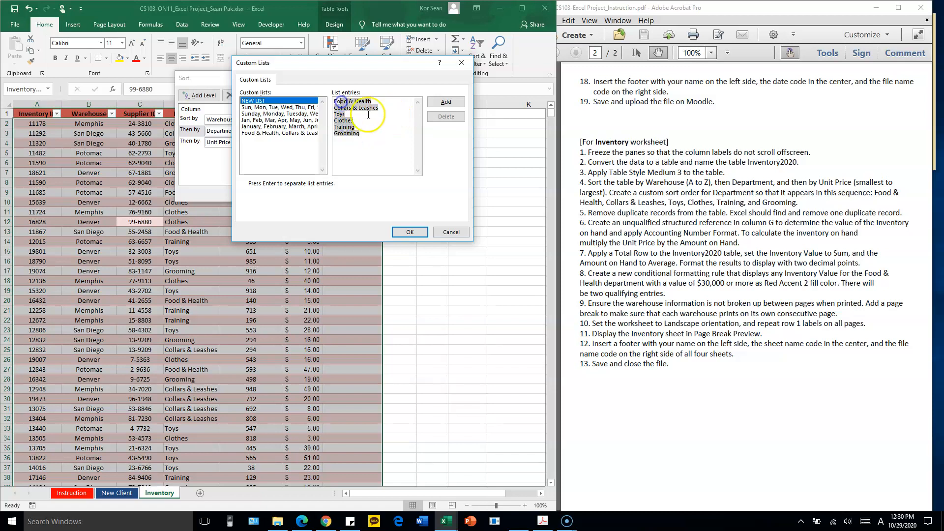
pyautogui.click(343, 104)
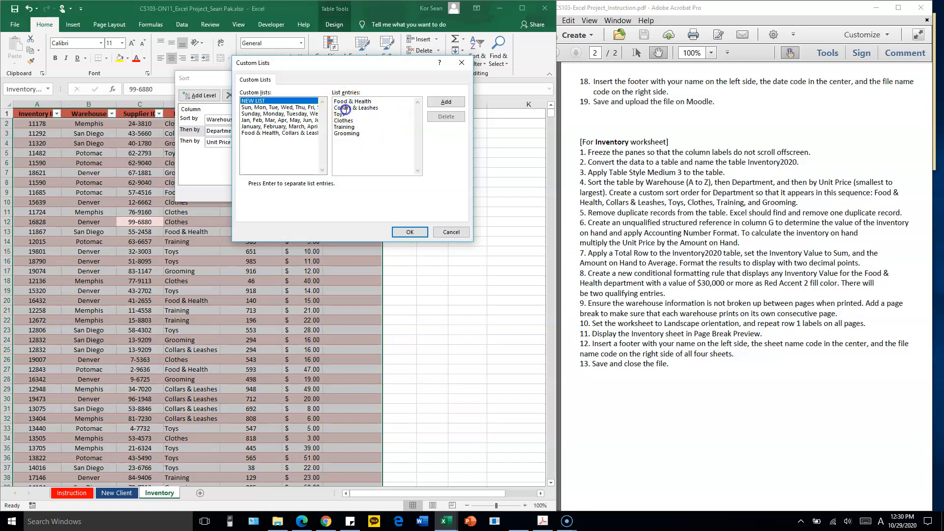
pyautogui.click(364, 138)
pyautogui.click(375, 117)
pyautogui.click(446, 103)
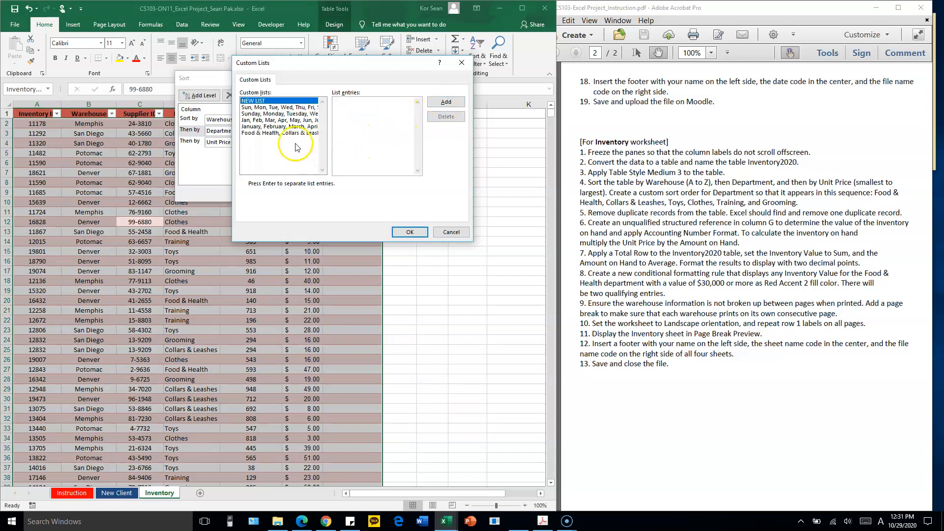
# Use the custom list beginning with Food & Health as the Department order and apply the three-level sort
pyautogui.click(279, 133)
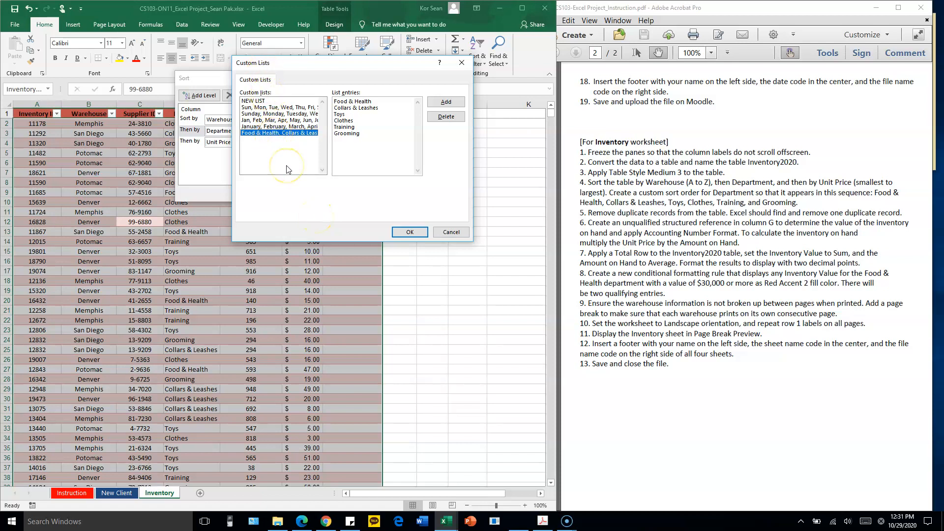
pyautogui.click(408, 228)
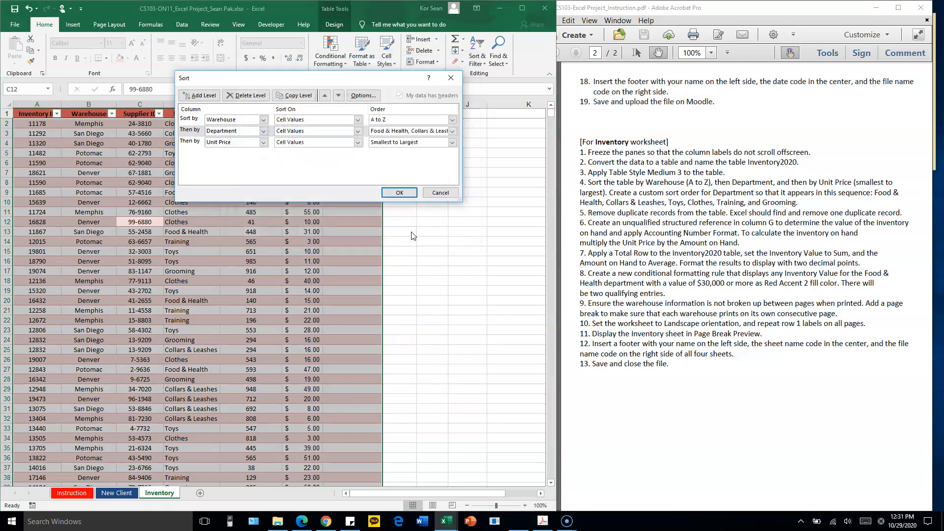
pyautogui.click(399, 192)
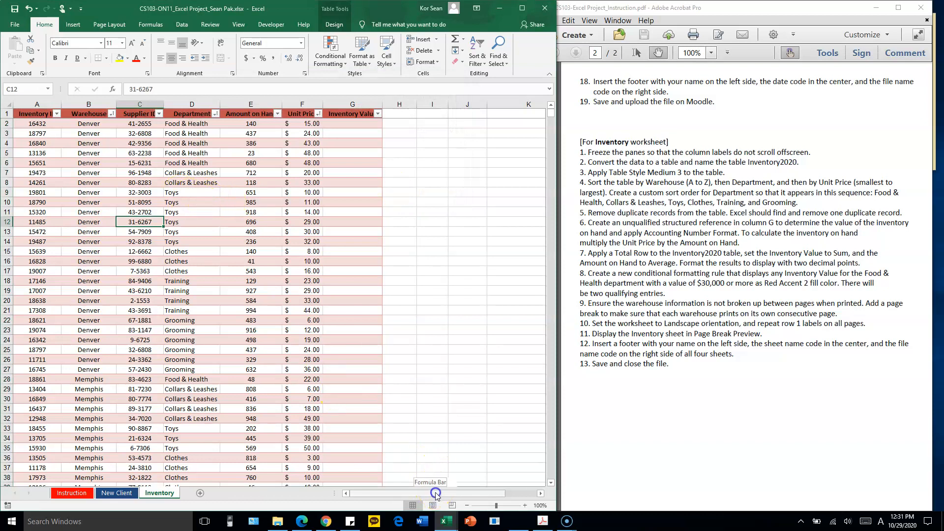
# Enlarge the sheet view and check that the sorted records are grouped by Warehouse from A to Z
pyautogui.scroll(1, 402, 375)
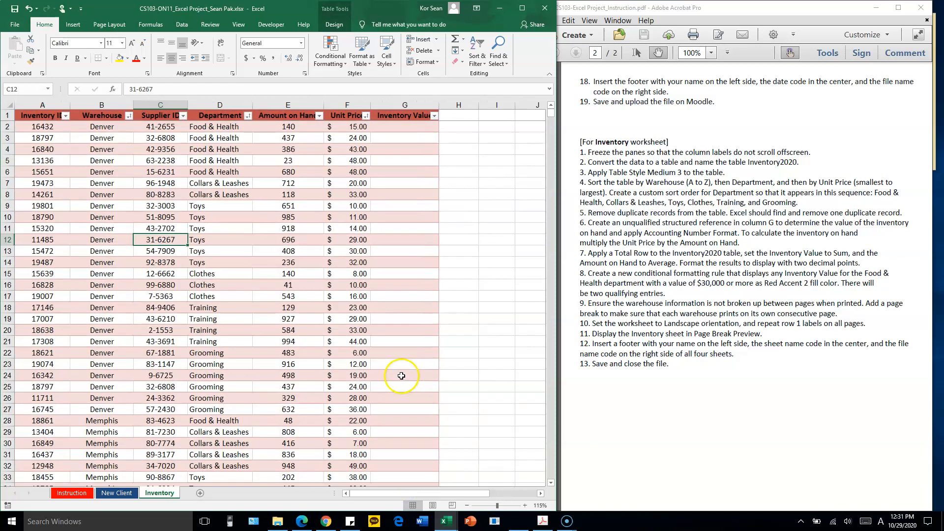
pyautogui.keyDown('ctrl'); pyautogui.scroll(1, 402, 376); pyautogui.keyUp('ctrl')
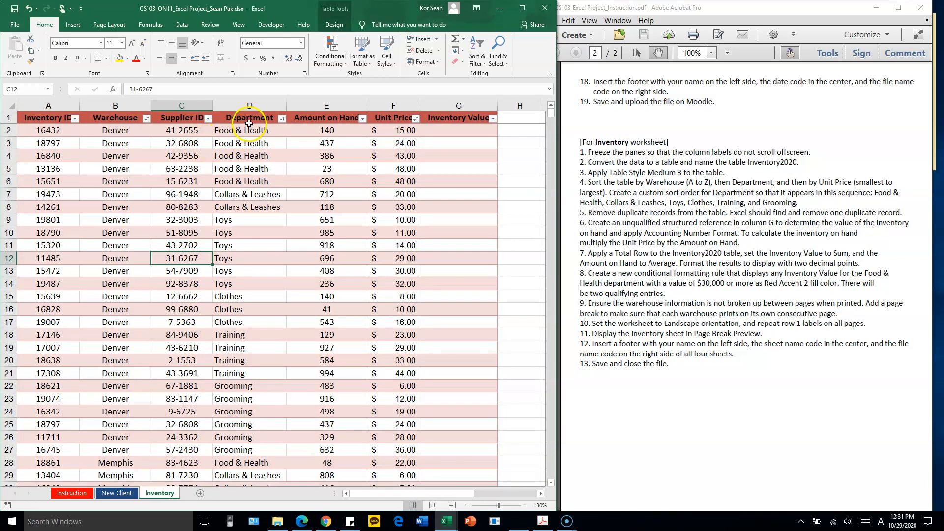
pyautogui.moveTo(249, 131)
pyautogui.mouseDown()
pyautogui.moveTo(252, 183)
pyautogui.moveTo(306, 184)
pyautogui.moveTo(264, 180)
pyautogui.mouseUp()
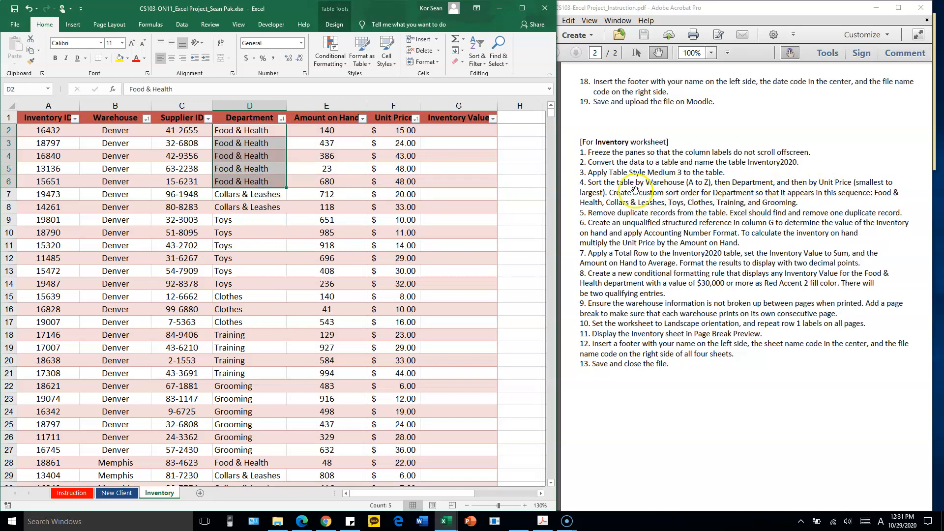
pyautogui.moveTo(122, 130); pyautogui.dragTo(132, 439)
pyautogui.scroll(-1, 133, 204)
pyautogui.scroll(-2, 130, 204)
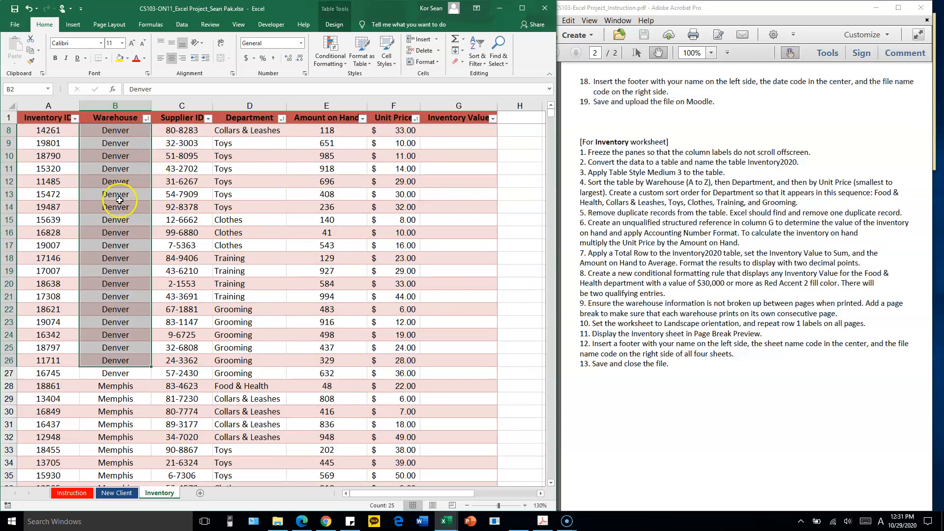
pyautogui.scroll(-10, 118, 221)
pyautogui.scroll(-12, 128, 305)
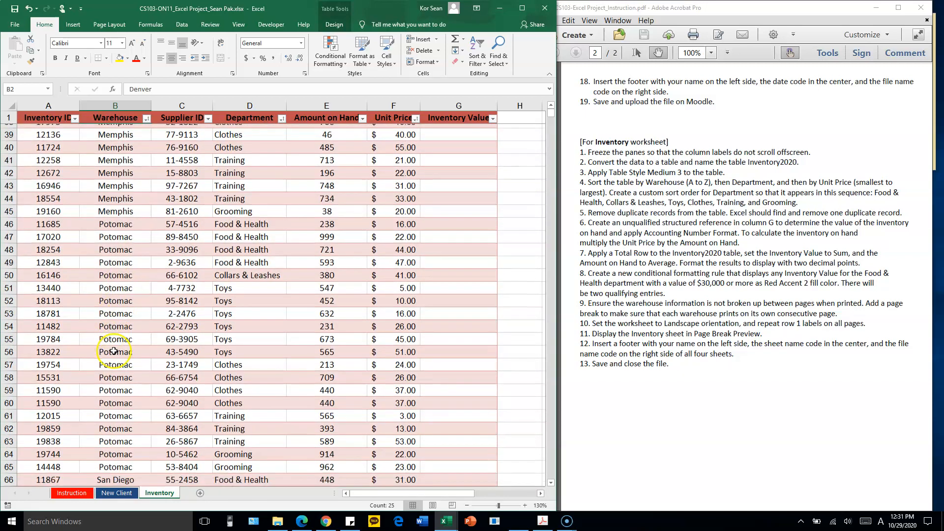
pyautogui.scroll(20, 173, 238)
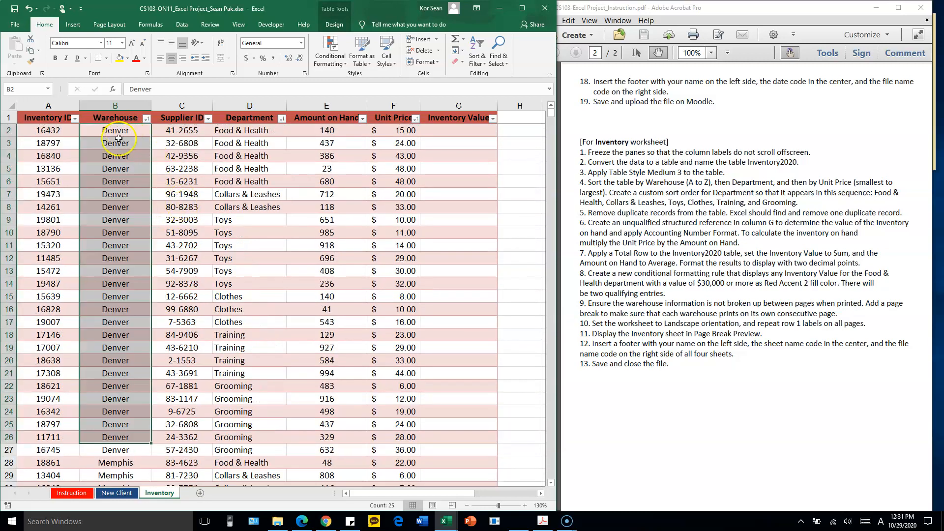
# Check the custom Department sequence within the Denver records and the ascending unit prices of the Food & Health rows
pyautogui.moveTo(251, 130); pyautogui.dragTo(259, 436)
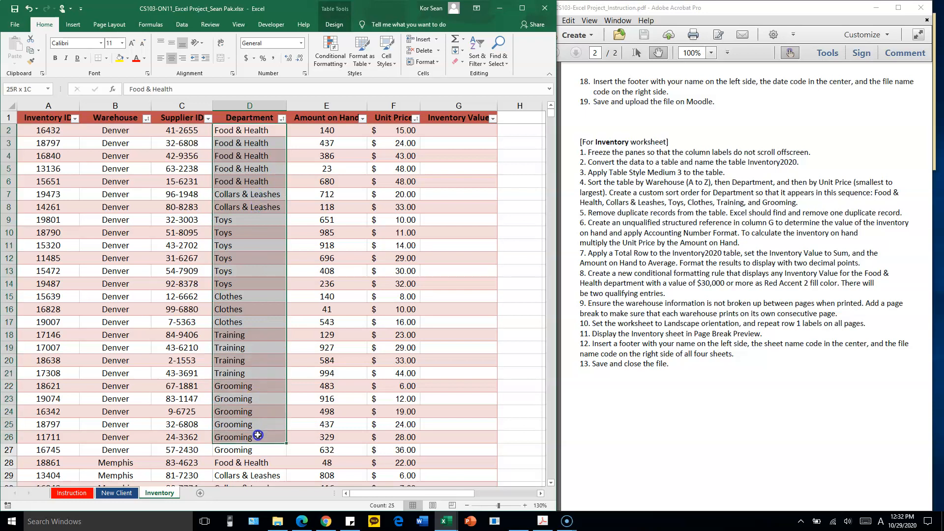
pyautogui.click(246, 131)
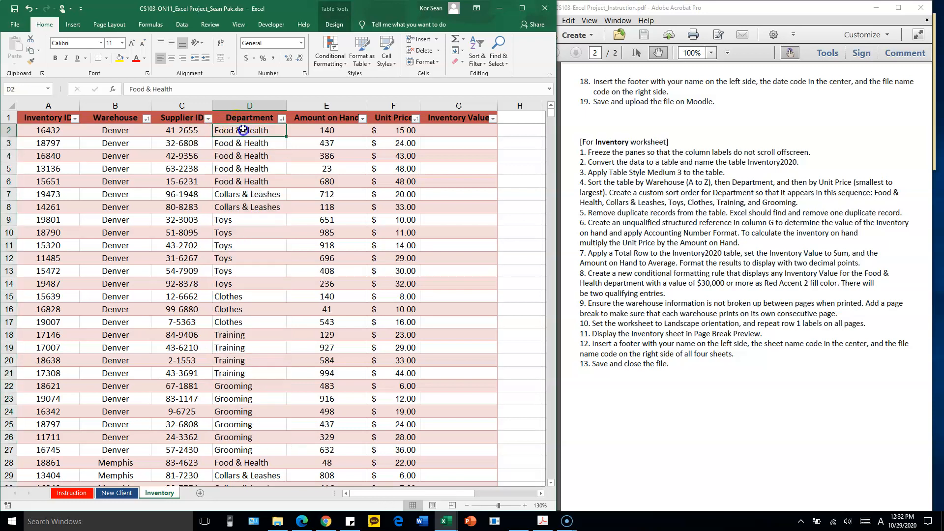
pyautogui.moveTo(246, 130); pyautogui.dragTo(250, 188)
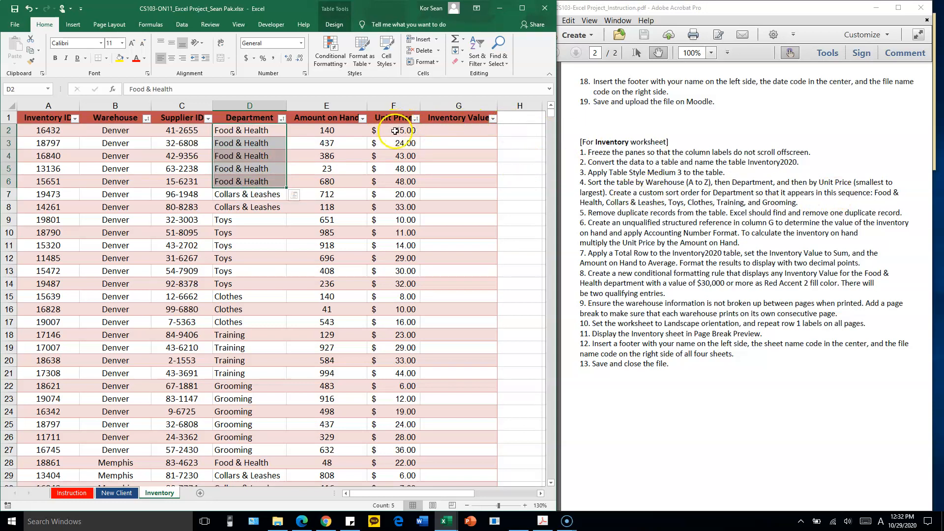
pyautogui.moveTo(398, 130); pyautogui.dragTo(406, 187)
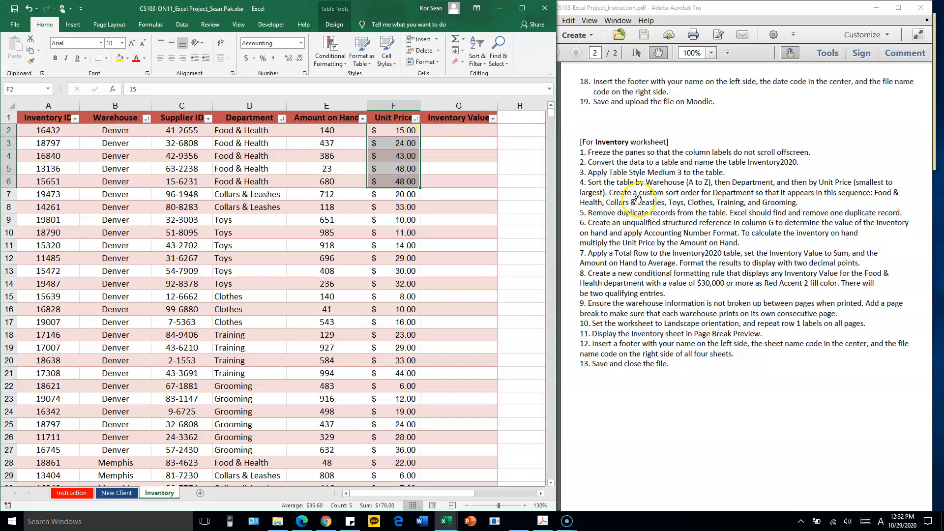
# Remove duplicate records from the Inventory2020 table, comparing all columns and treating the first row as headers
pyautogui.click(638, 199)
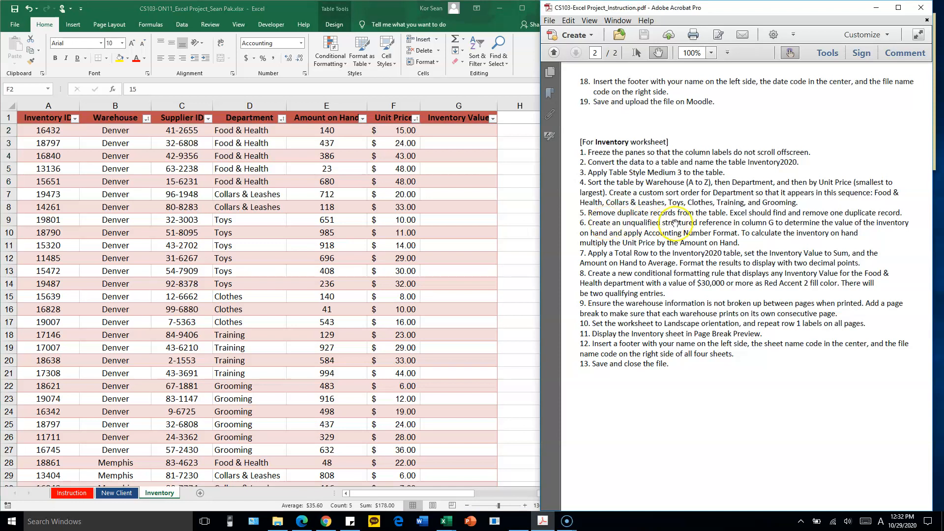
pyautogui.click(150, 202)
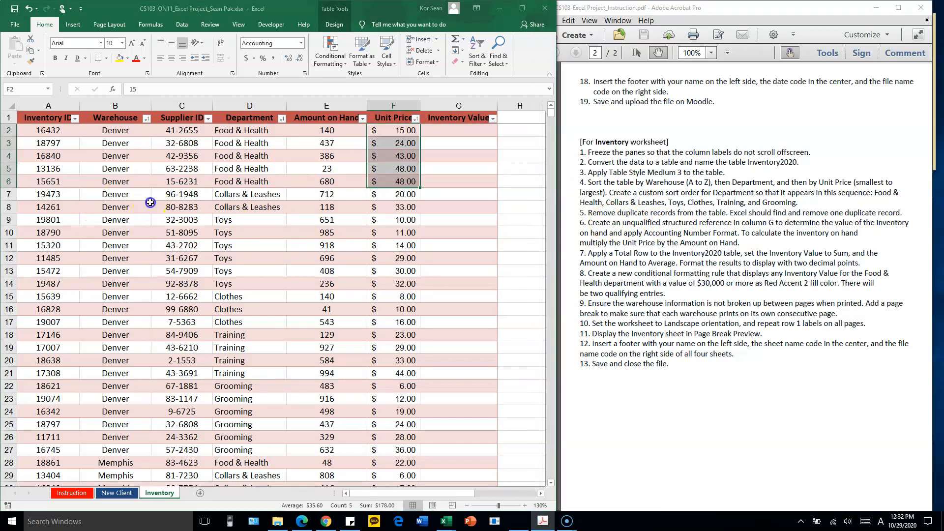
pyautogui.click(139, 216)
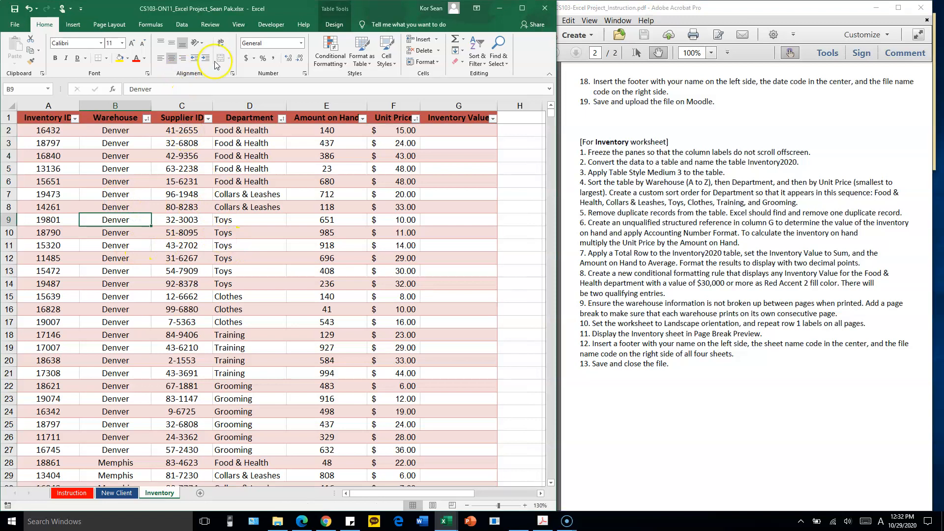
pyautogui.click(334, 25)
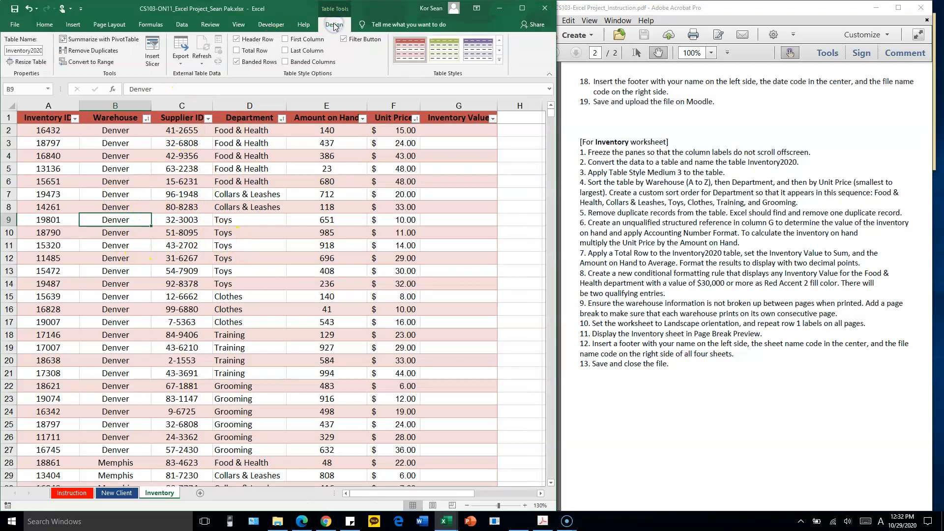
pyautogui.click(331, 24)
pyautogui.scroll(-20, 202, 241)
pyautogui.scroll(6, 210, 240)
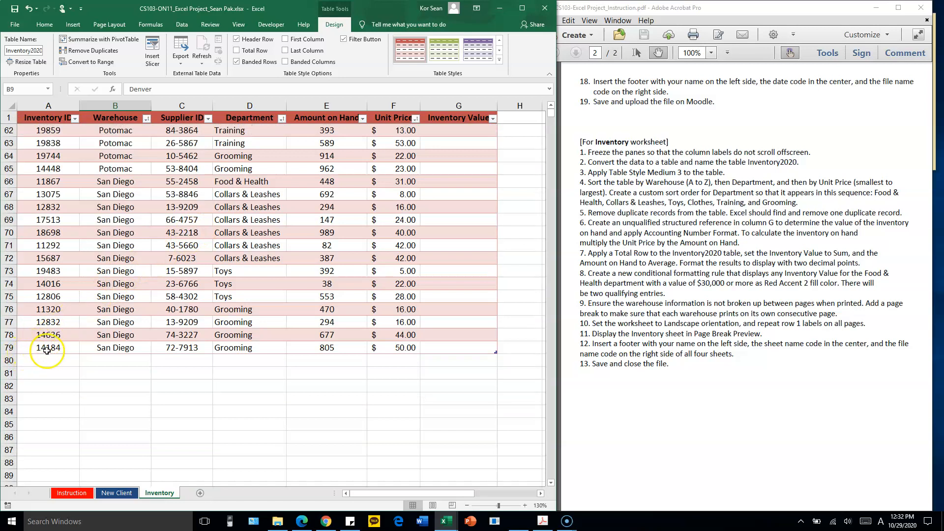
pyautogui.scroll(20, 184, 247)
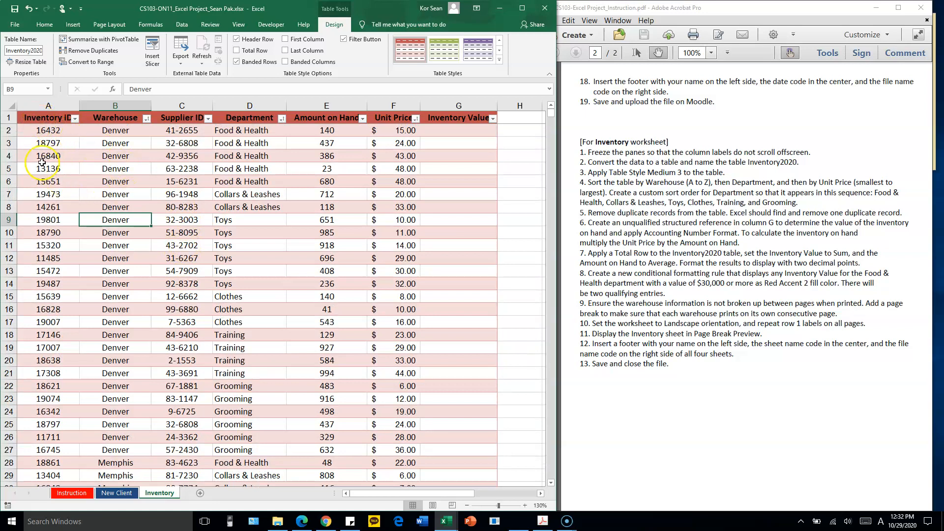
pyautogui.click(92, 50)
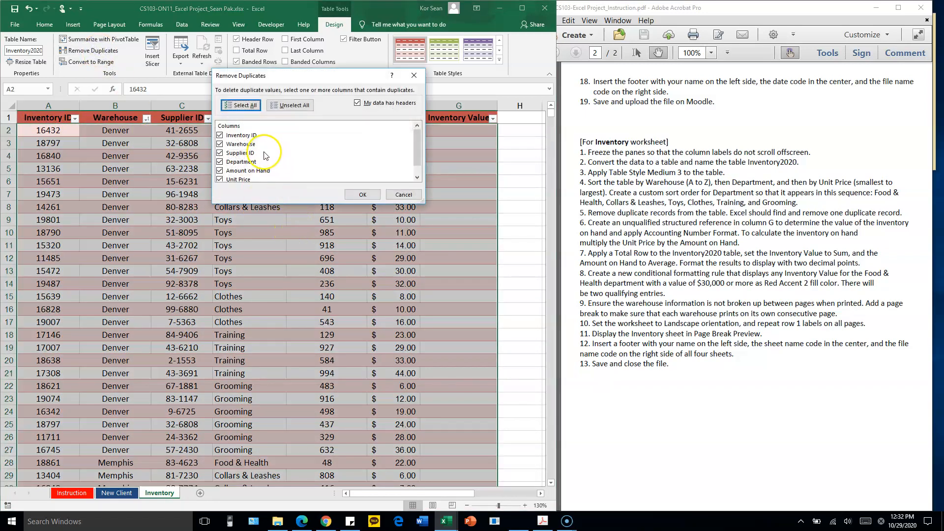
pyautogui.click(363, 195)
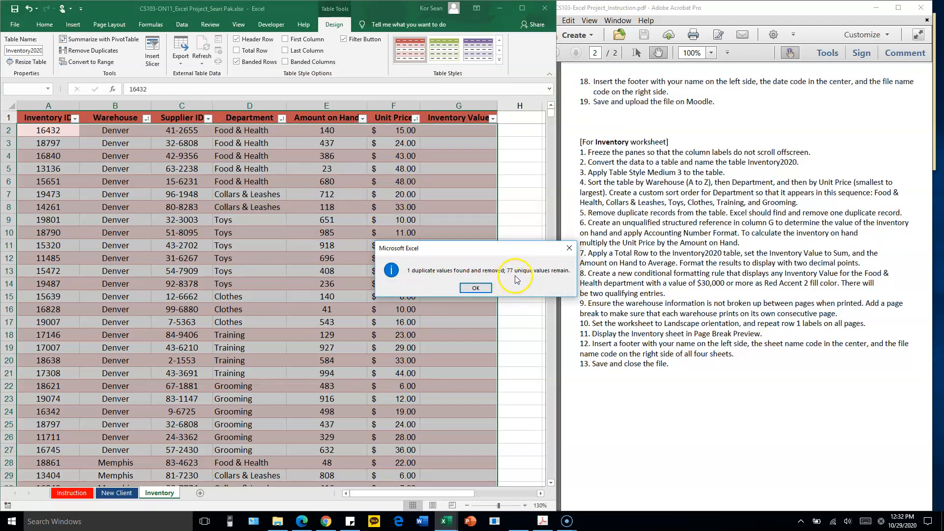
# Acknowledge the duplicate removal and look through the remaining records to the end of the Inventory2020 table
pyautogui.click(476, 291)
pyautogui.click(141, 220)
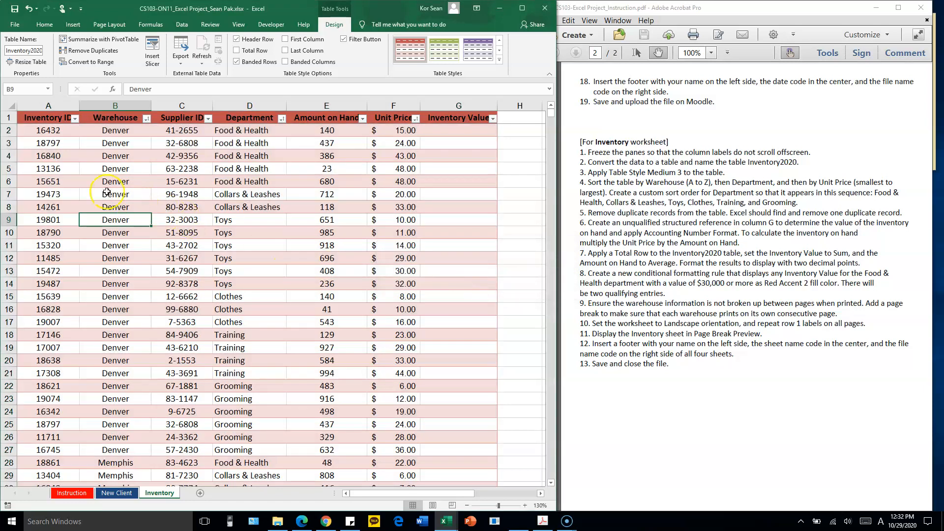
pyautogui.scroll(-20, 196, 246)
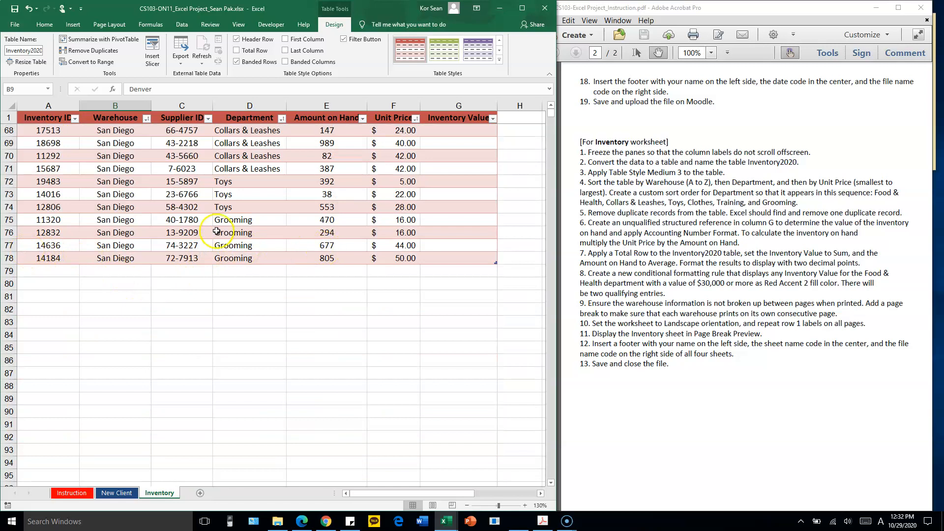
pyautogui.scroll(19, 327, 211)
pyautogui.scroll(3, 329, 208)
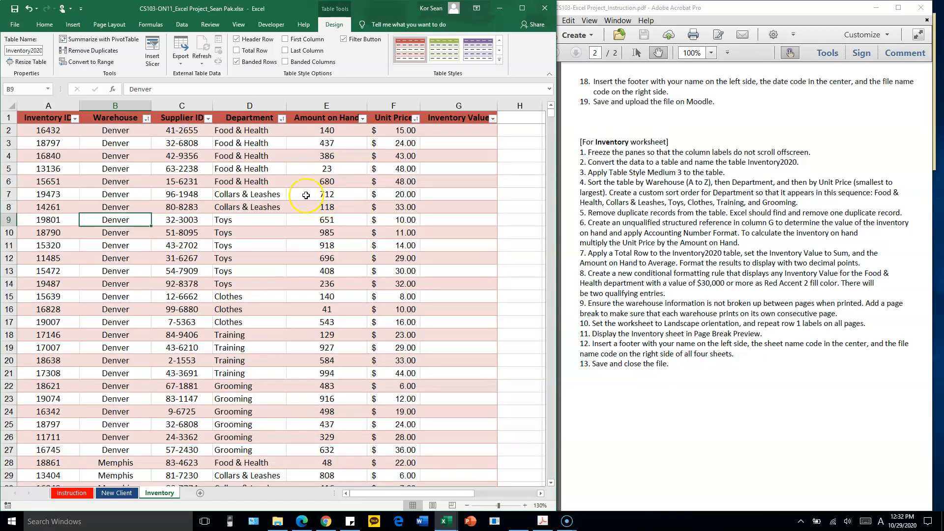
pyautogui.click(227, 198)
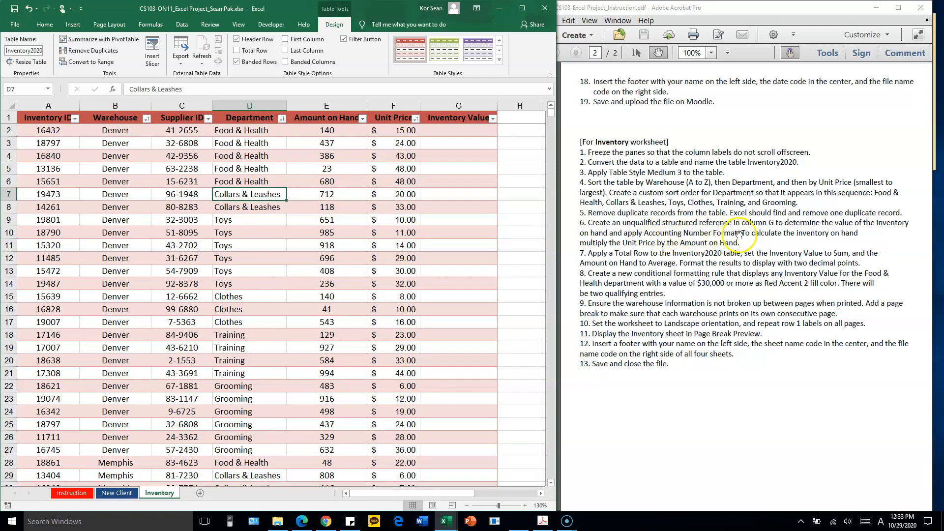
# Fill the Inventory Value column with the structured formula =[@[Unit Price]]*[@[Amount on Hand]], entered in G2
pyautogui.click(478, 130)
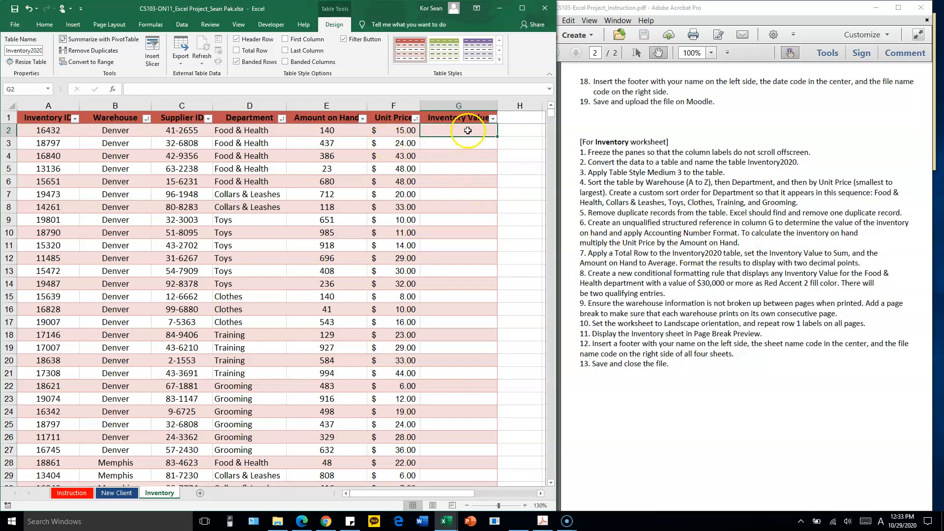
pyautogui.write('=')
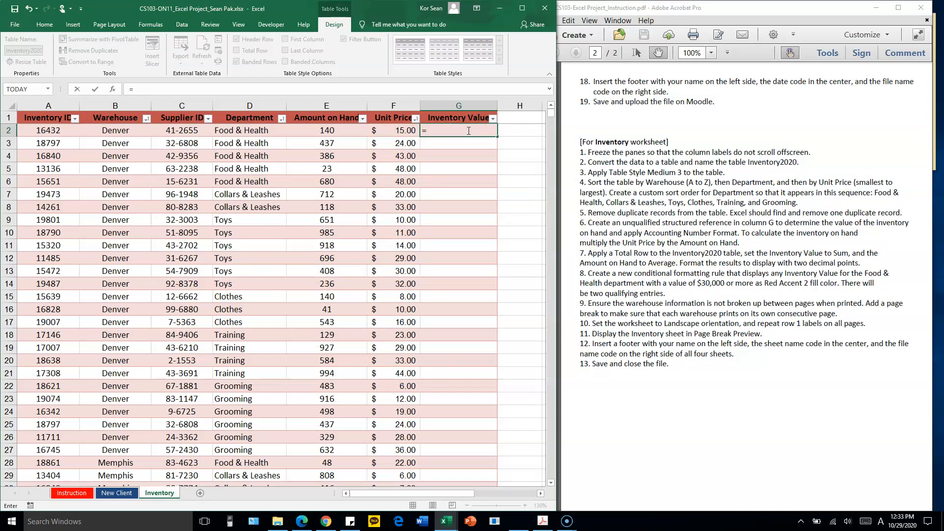
pyautogui.click(396, 130)
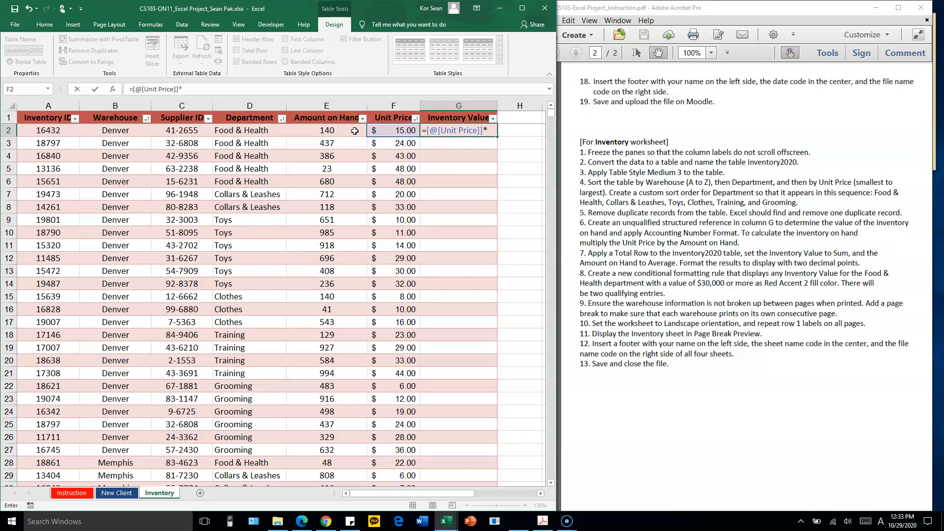
pyautogui.click(354, 131)
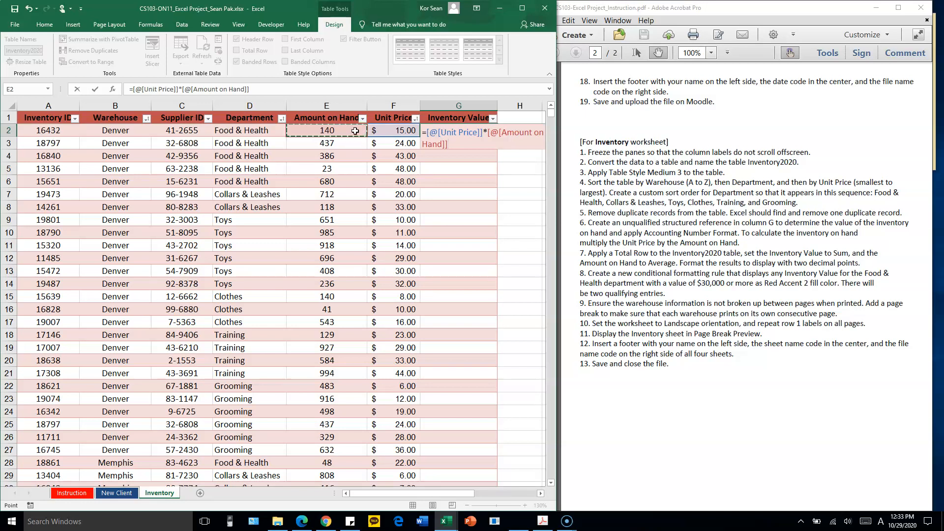
pyautogui.press('Return')
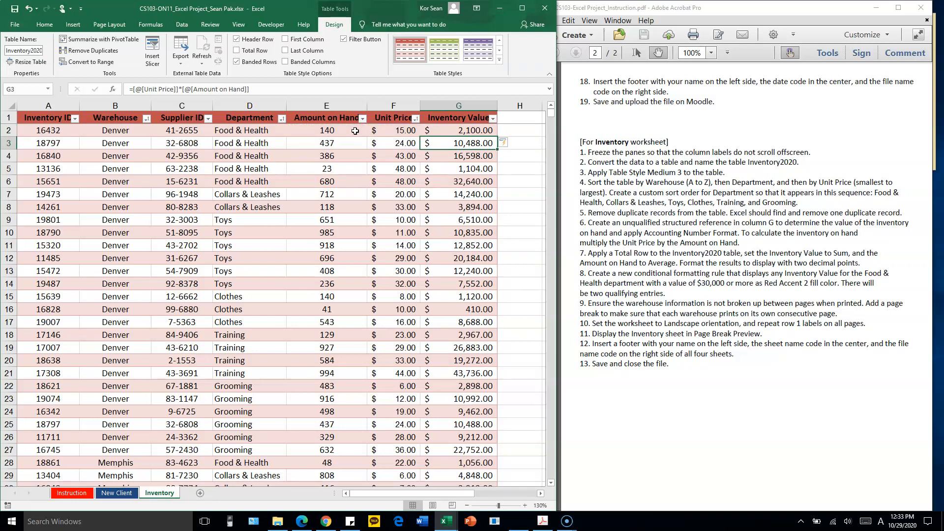
# Check the structured references in the G2 formula against the Amount on Hand and Unit Price cells of the same row
pyautogui.moveTo(481, 130)
pyautogui.mouseDown()
pyautogui.moveTo(486, 188)
pyautogui.moveTo(481, 130)
pyautogui.mouseUp()
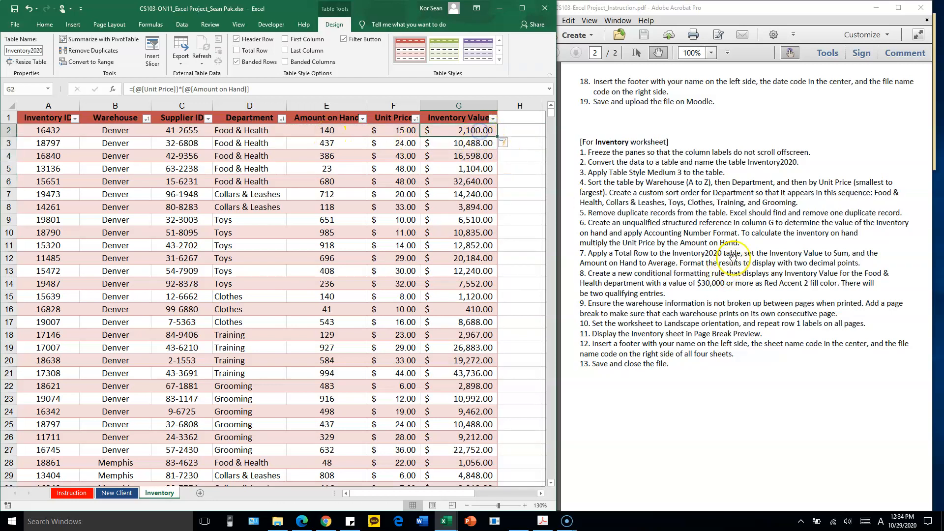
pyautogui.moveTo(359, 131); pyautogui.dragTo(400, 131)
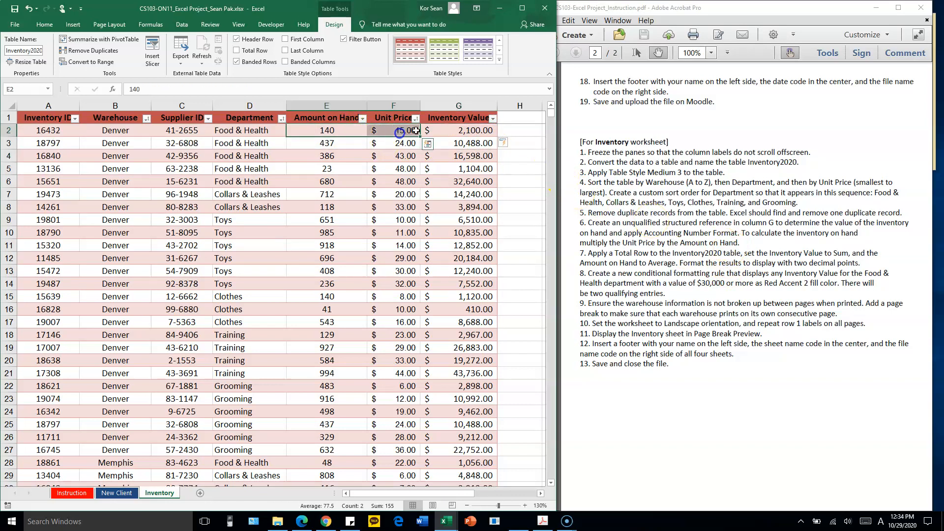
pyautogui.doubleClick(482, 131)
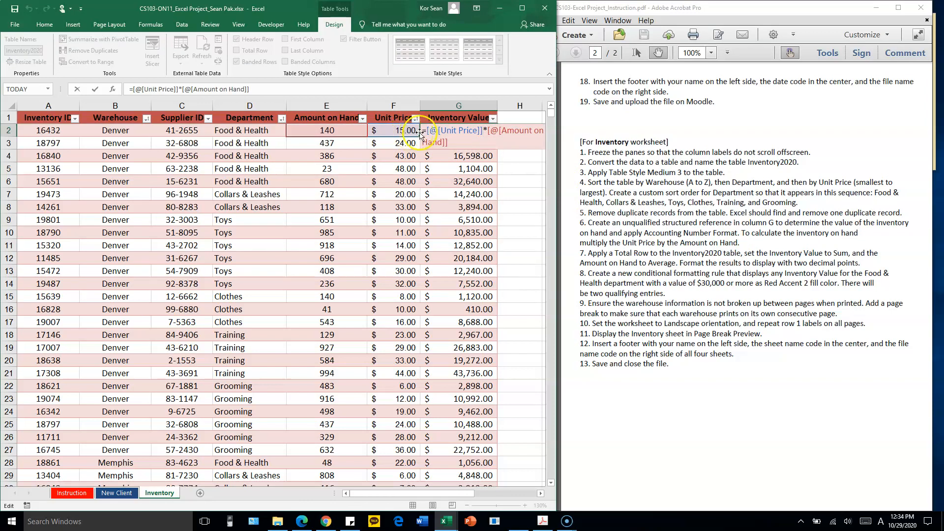
pyautogui.moveTo(442, 130); pyautogui.dragTo(474, 132)
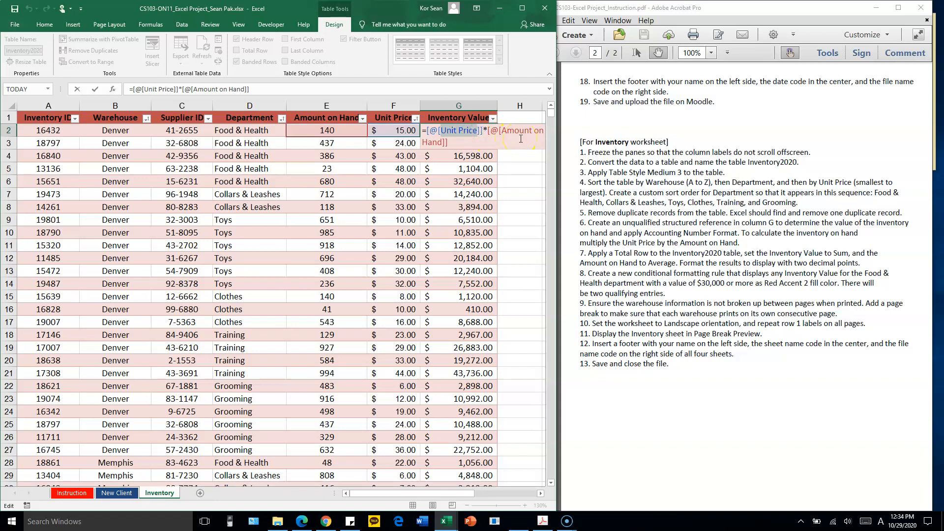
pyautogui.press('Return')
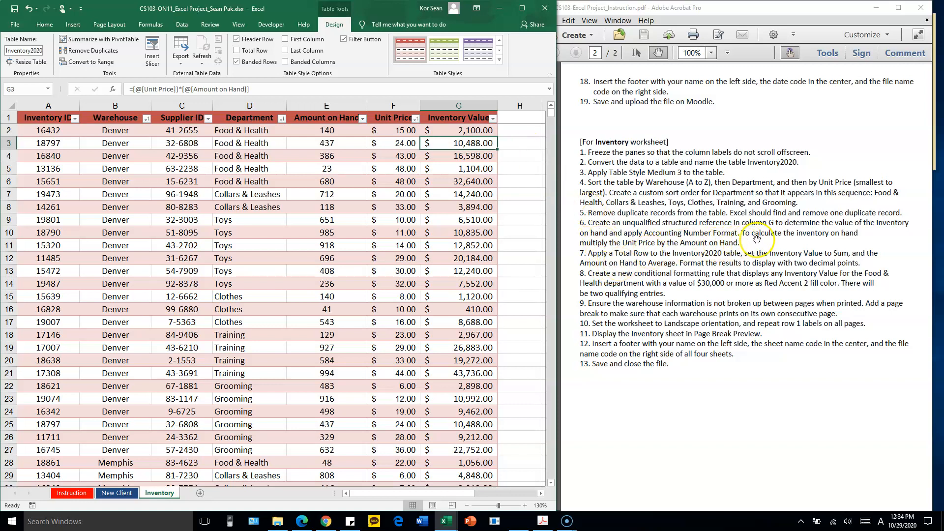
# Following instruction 7 of the PDF, add a Total Row to the end of the Inventory2020 table
pyautogui.click(662, 252)
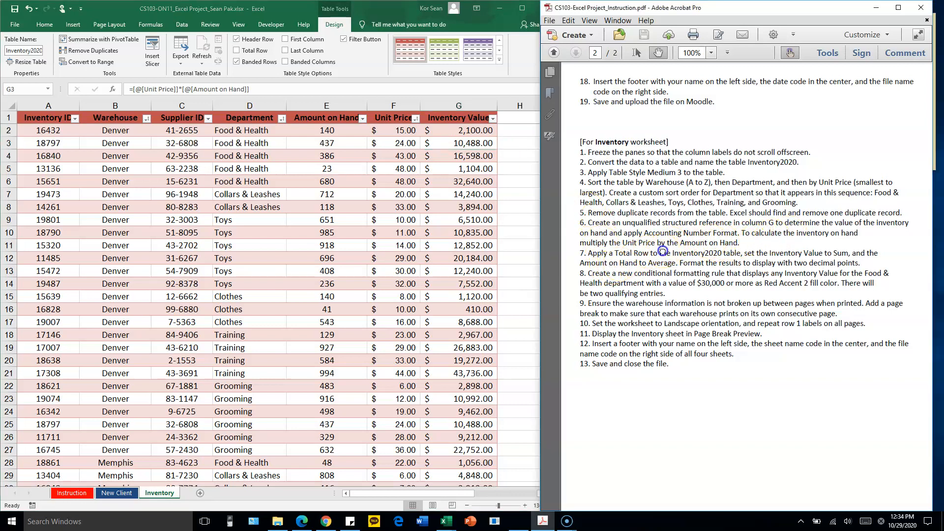
pyautogui.moveTo(662, 252); pyautogui.dragTo(664, 188)
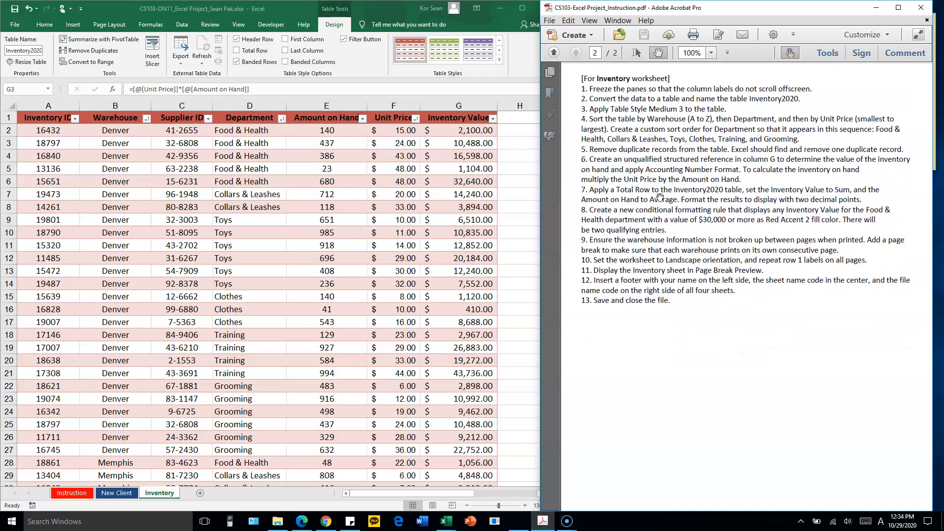
pyautogui.click(281, 226)
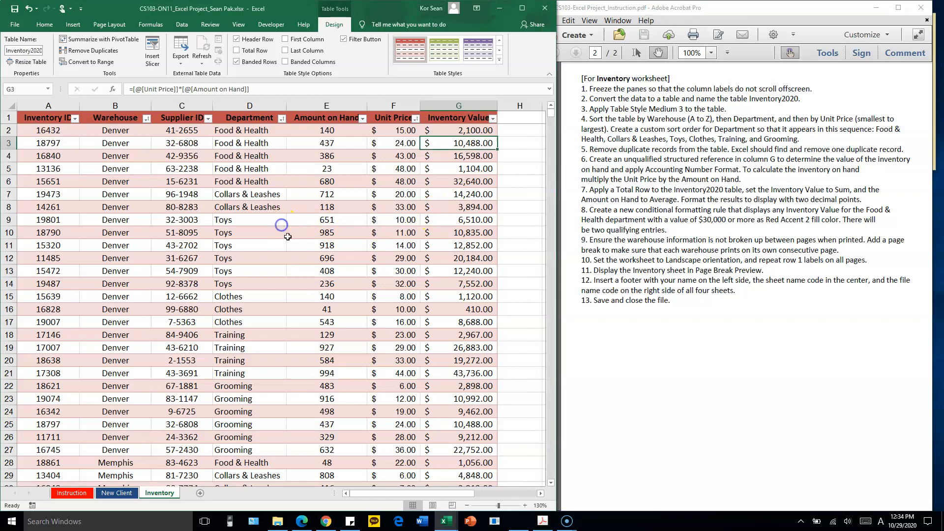
pyautogui.scroll(-20, 295, 236)
pyautogui.scroll(-6, 326, 248)
pyautogui.scroll(4, 325, 241)
pyautogui.moveTo(66, 275); pyautogui.dragTo(445, 275)
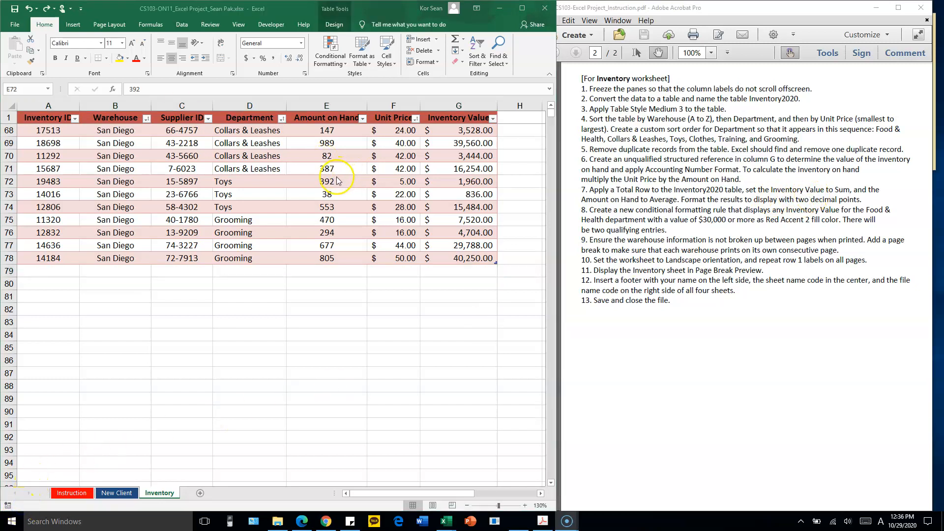
pyautogui.click(312, 195)
pyautogui.click(288, 182)
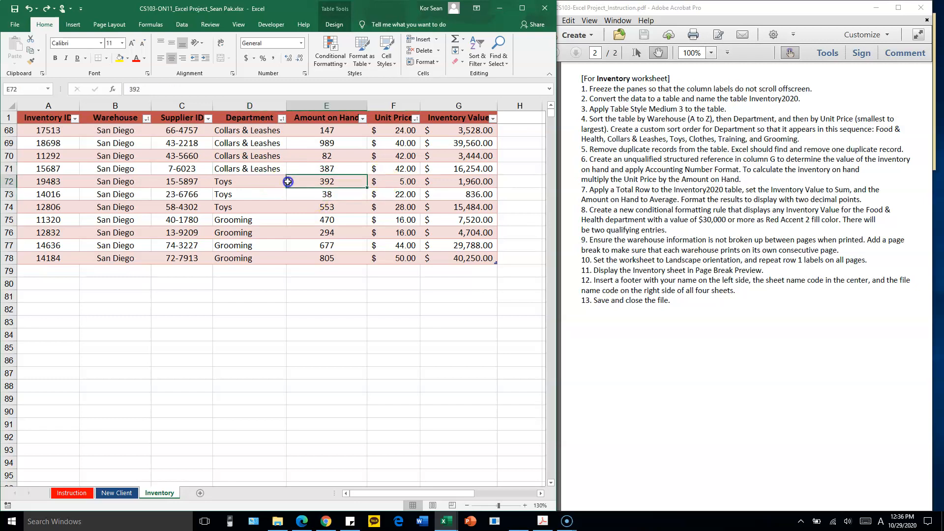
pyautogui.click(335, 26)
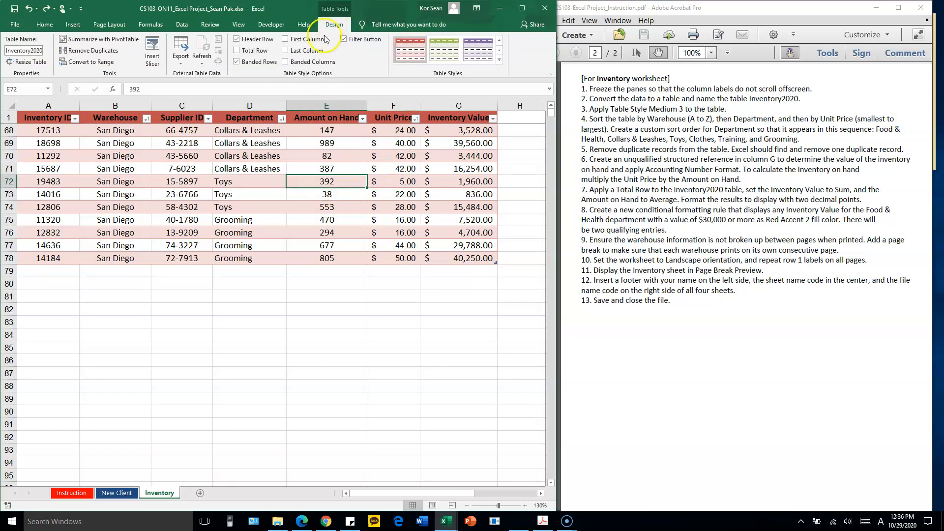
pyautogui.click(237, 51)
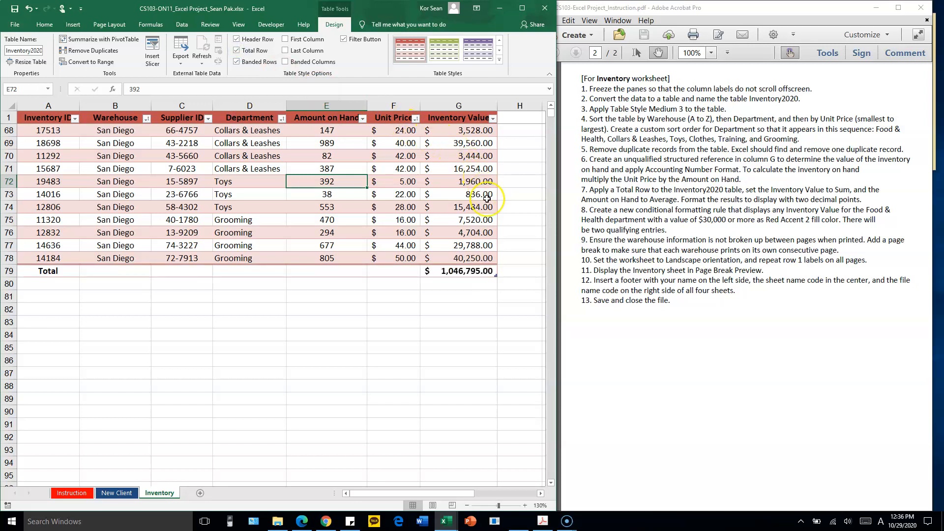
# Inspect the SUBTOTAL formula behind the Inventory Value total and the Amount on Hand figures above the empty total cell E79
pyautogui.doubleClick(472, 272)
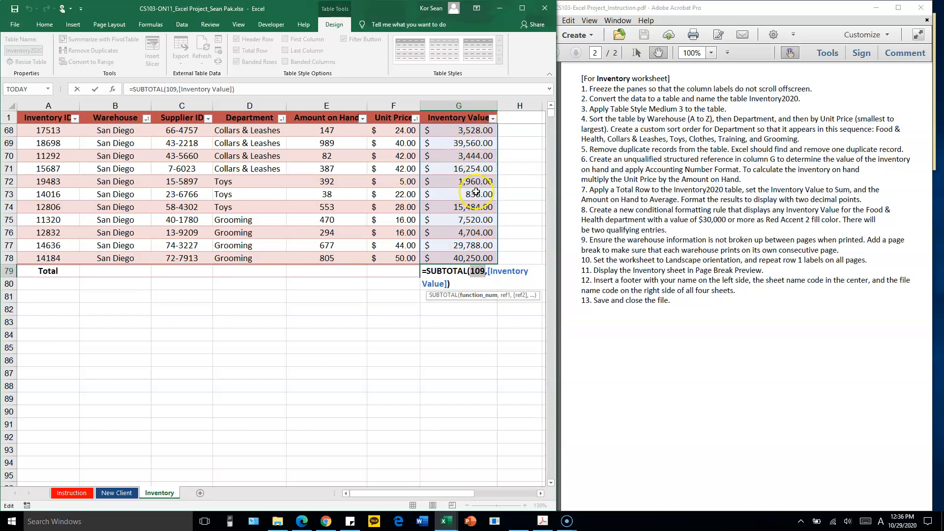
pyautogui.press('Return')
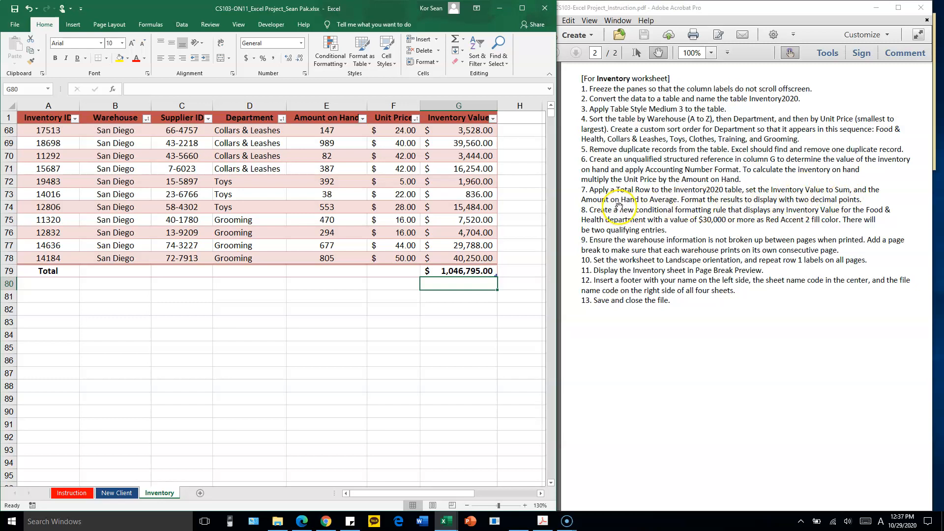
pyautogui.click(339, 271)
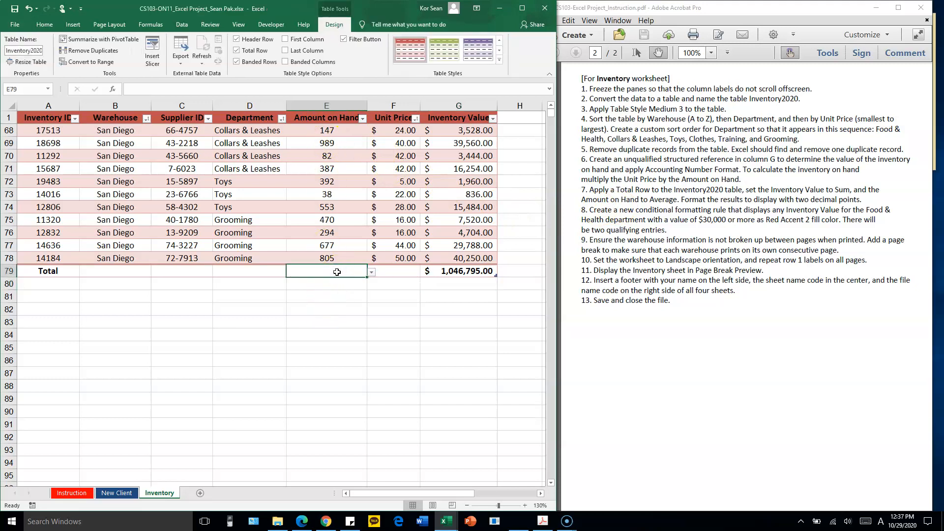
pyautogui.moveTo(329, 129); pyautogui.dragTo(321, 249)
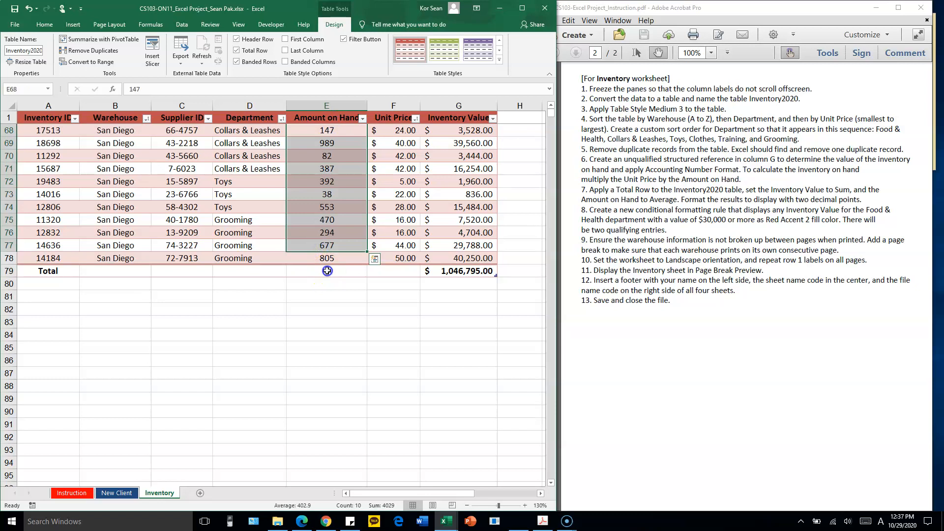
# Try to average the Amount on Hand column in total cell E79 with =SUBTOTAL(1,Inventory2020[[#Headers],[Amount on Hand]]), and review the entered formula
pyautogui.click(327, 270)
pyautogui.write('=')
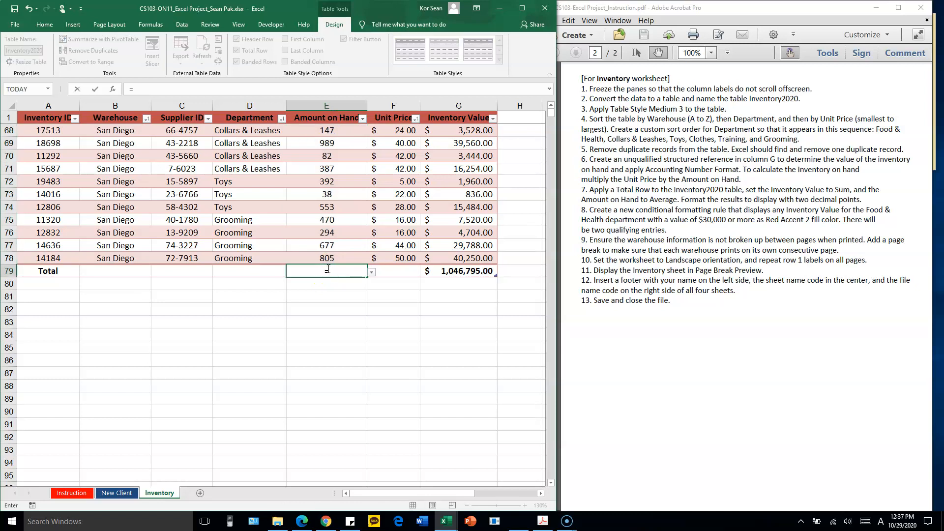
pyautogui.write('SU')
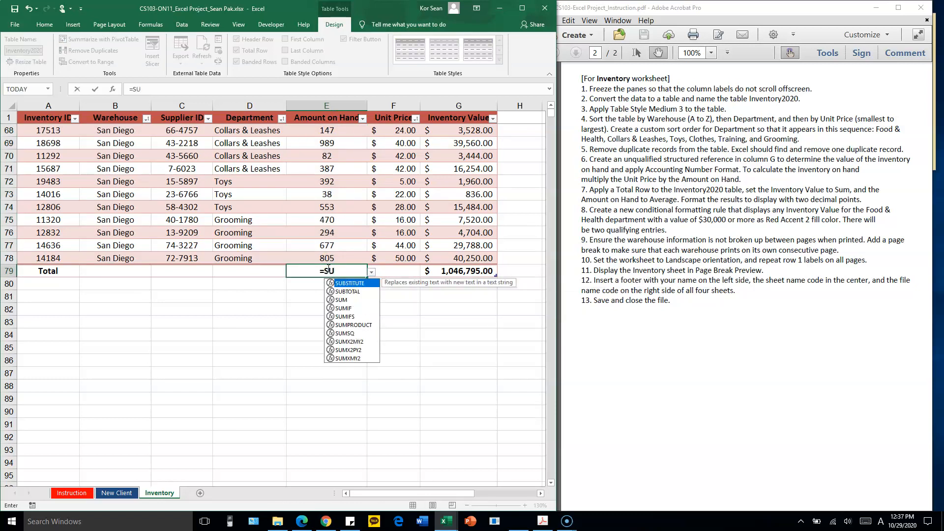
pyautogui.write('BTO')
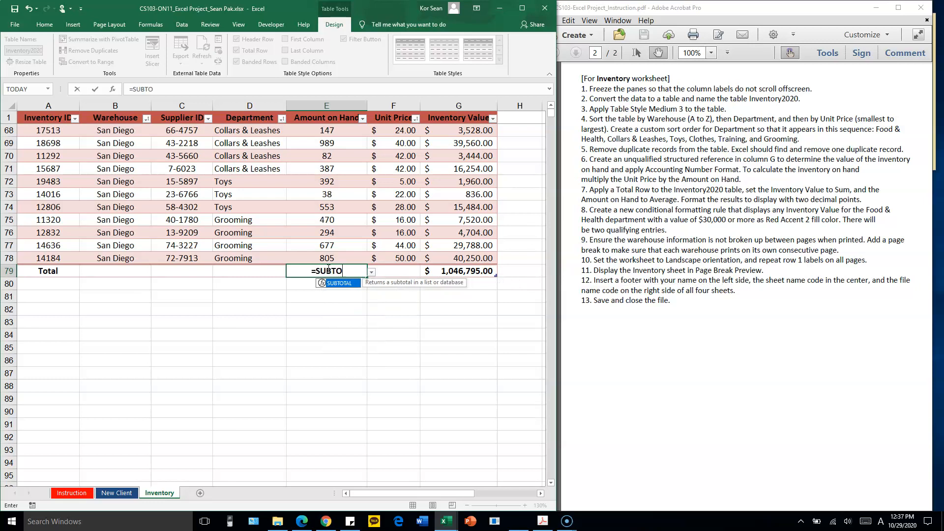
pyautogui.press('Tab')
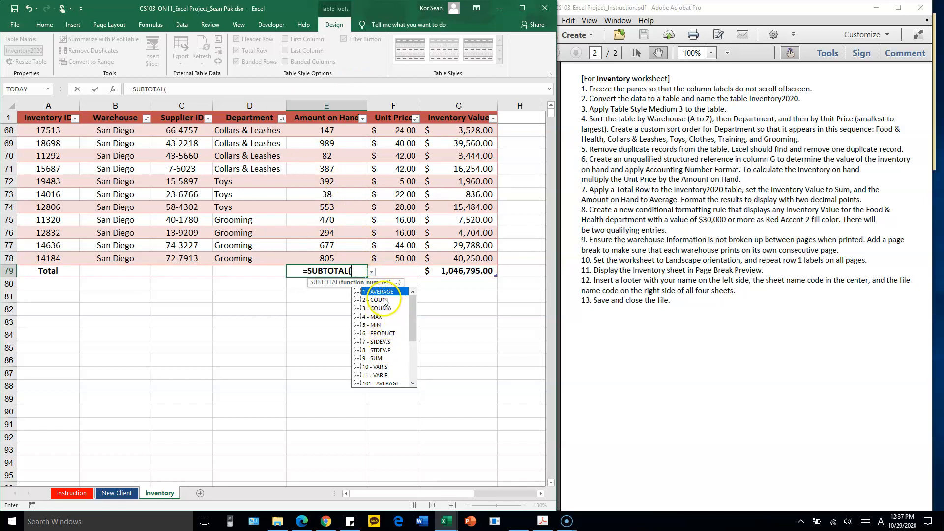
pyautogui.write('1,')
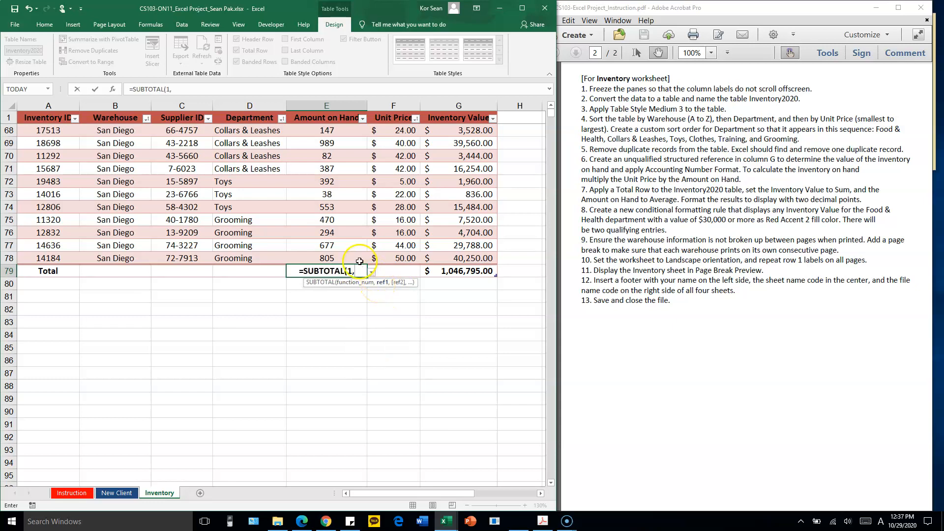
pyautogui.click(334, 120)
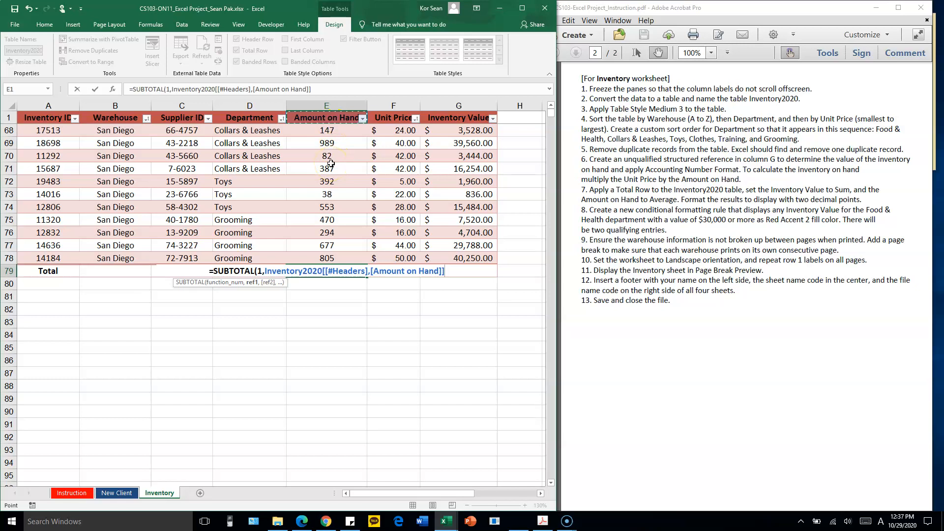
pyautogui.write(')')
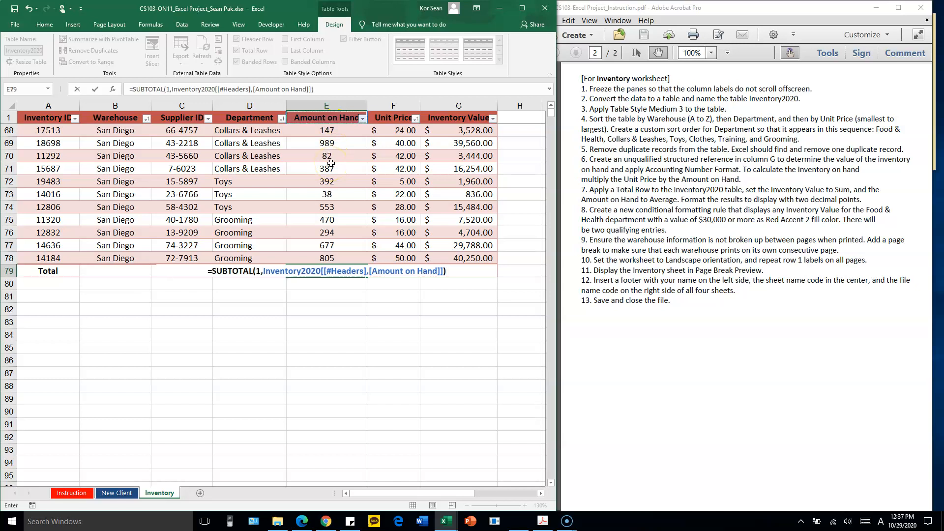
pyautogui.press('Return')
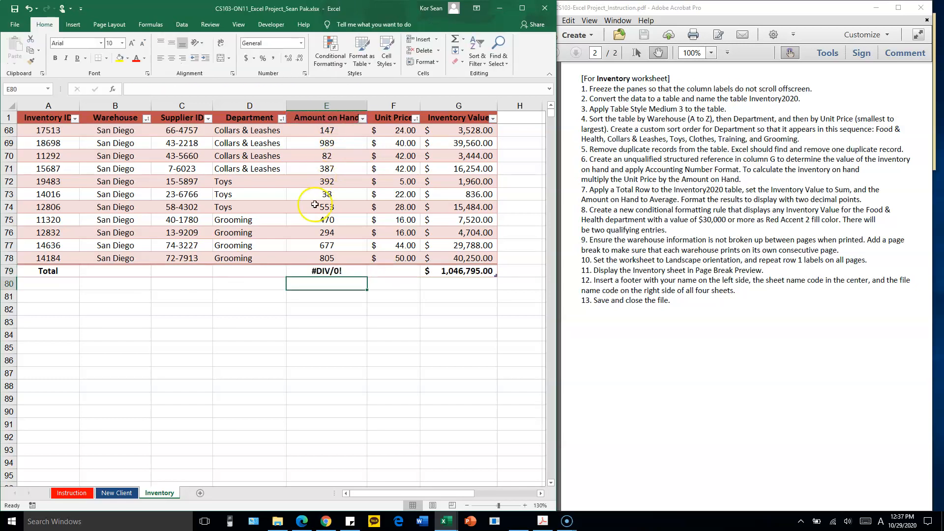
pyautogui.doubleClick(349, 271)
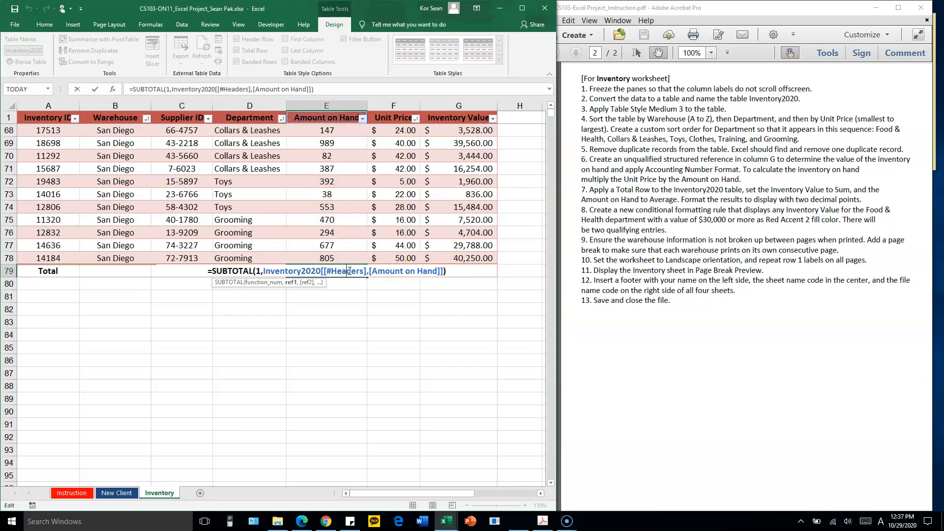
pyautogui.press('Escape')
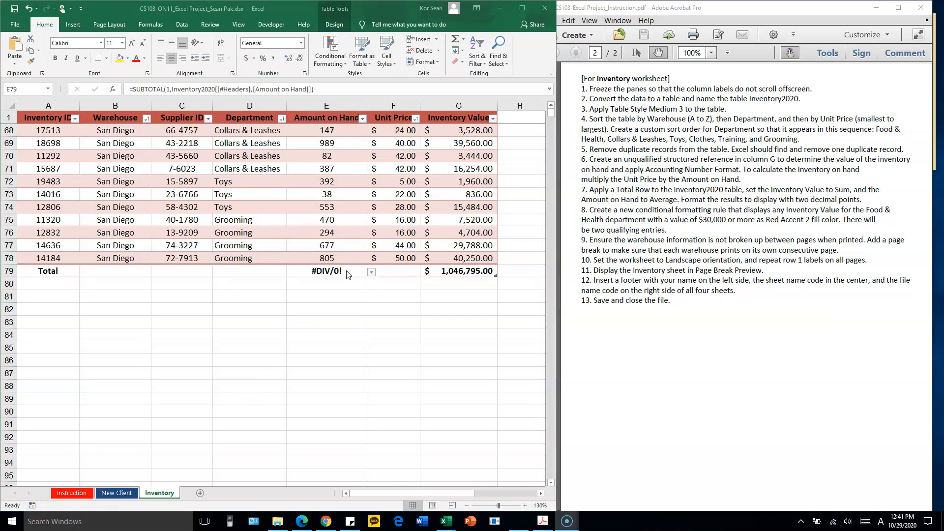
# Correct the Amount on Hand average in total cell E79 to =SUBTOTAL(1,[Amount on Hand])
pyautogui.click(347, 270)
pyautogui.doubleClick(347, 271)
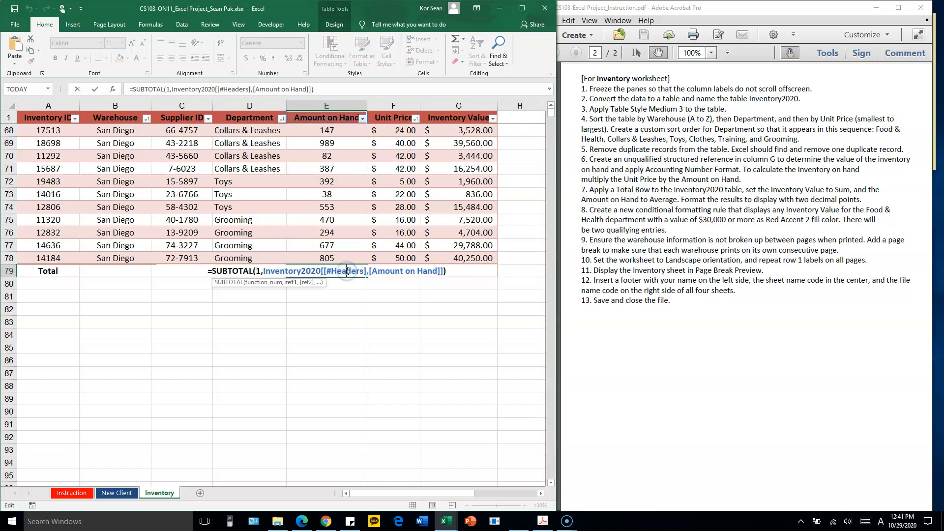
pyautogui.moveTo(264, 271); pyautogui.dragTo(429, 271)
pyautogui.click(364, 271)
pyautogui.moveTo(264, 271); pyautogui.dragTo(438, 272)
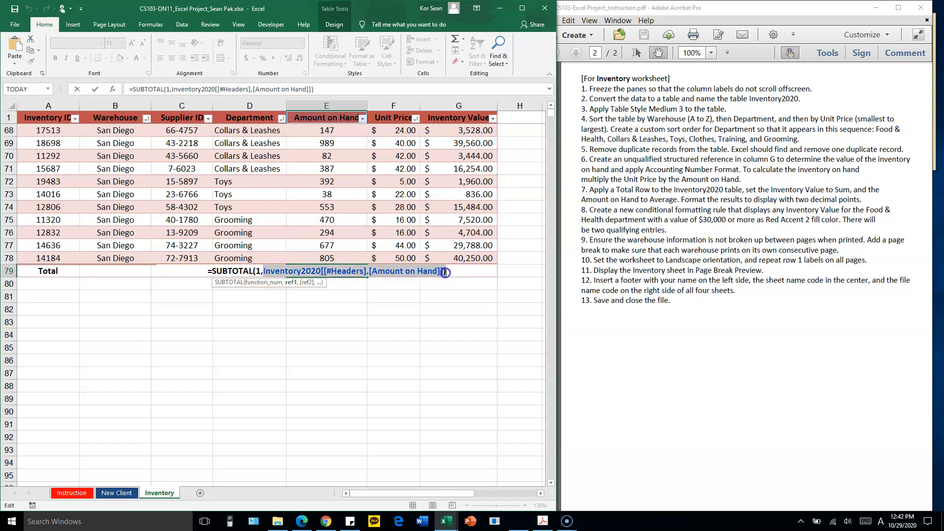
pyautogui.write('[')
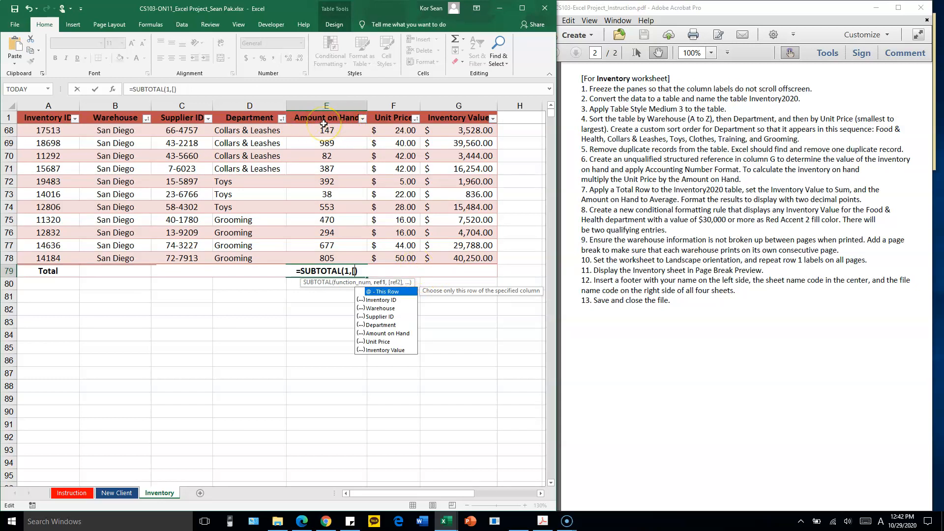
pyautogui.write('Amount o')
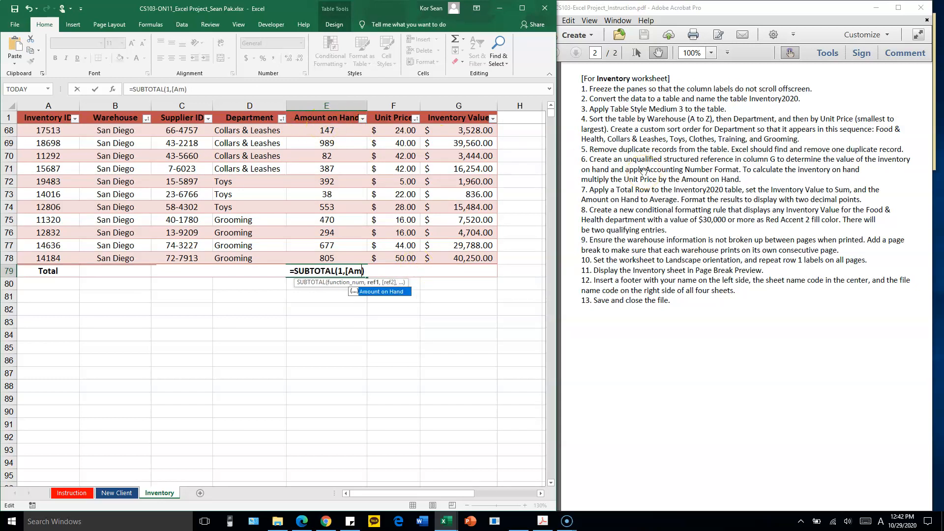
pyautogui.write('n Hand')
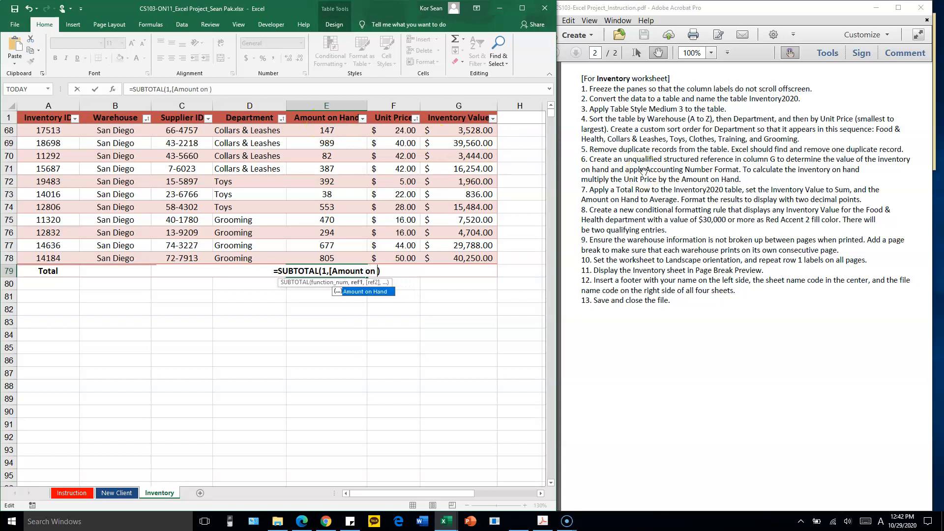
pyautogui.write('])')
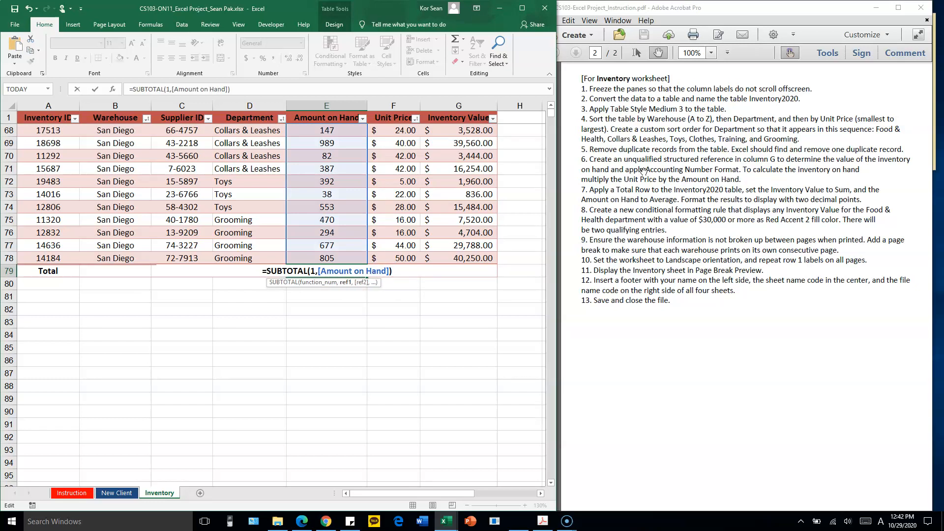
pyautogui.press('Return')
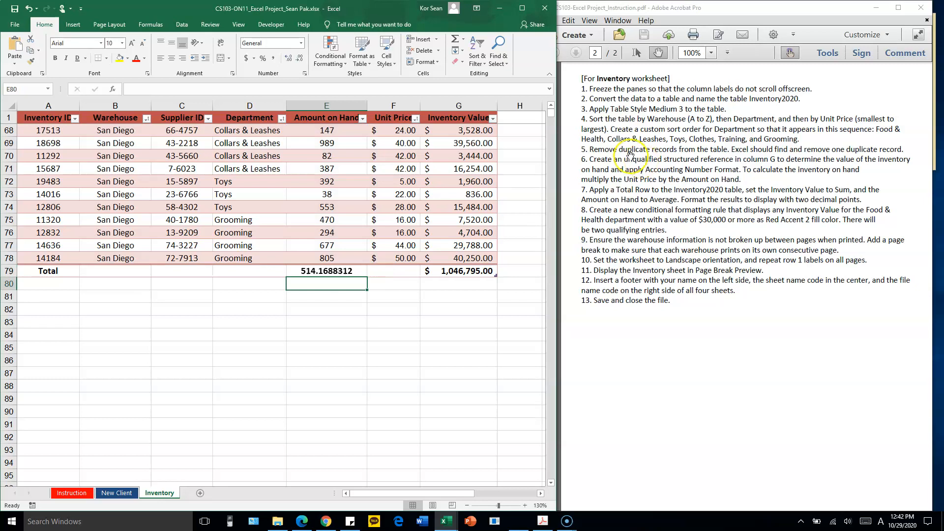
# Compare the structured references in the SUBTOTAL formulas of total cells G79 and E79, leaving both unchanged
pyautogui.click(352, 270)
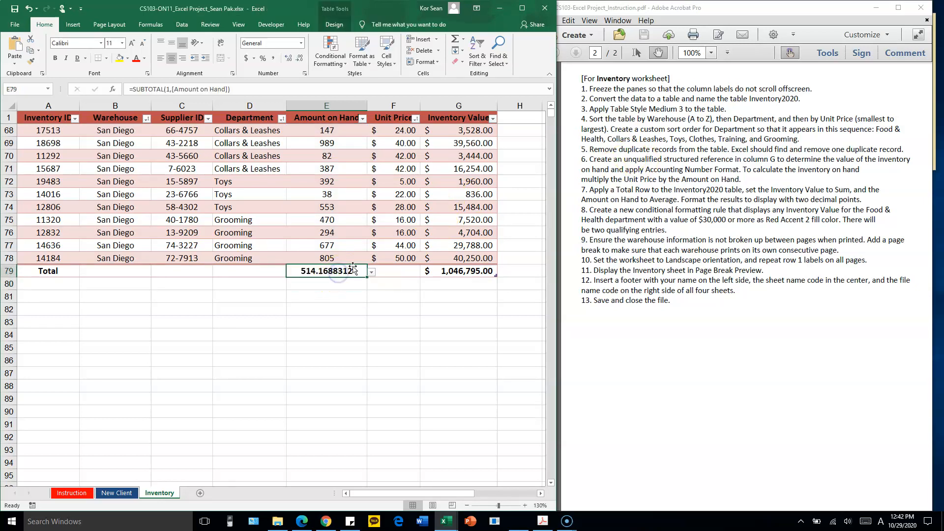
pyautogui.doubleClick(467, 271)
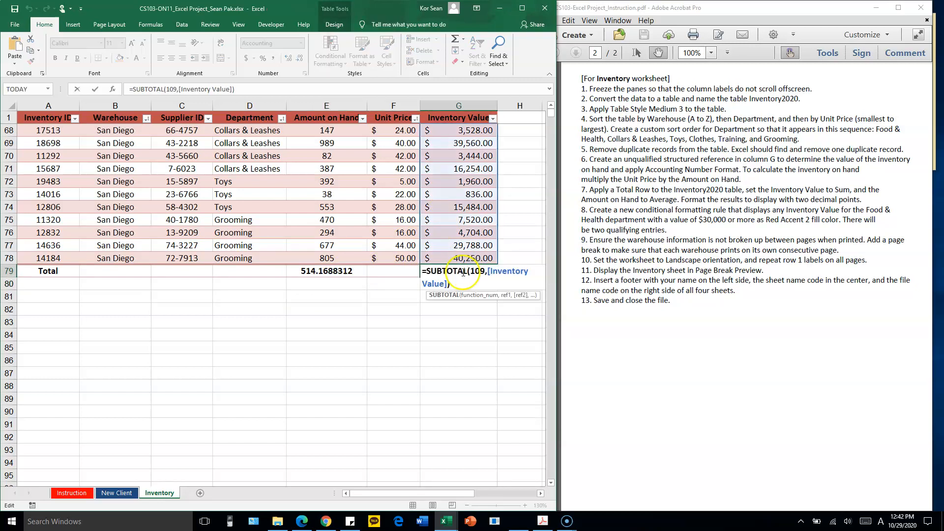
pyautogui.moveTo(489, 272); pyautogui.dragTo(525, 277)
pyautogui.moveTo(468, 277); pyautogui.dragTo(437, 284)
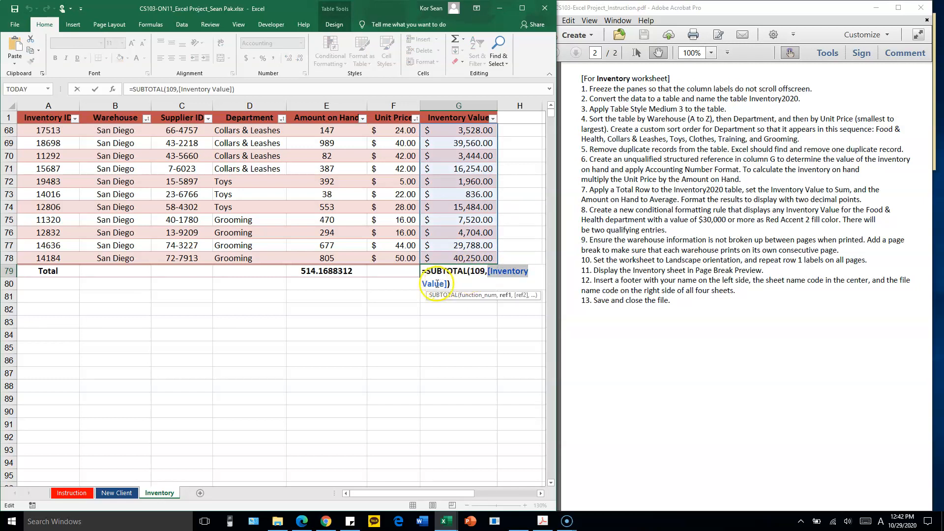
pyautogui.click(508, 272)
pyautogui.moveTo(491, 272); pyautogui.dragTo(517, 277)
pyautogui.press('Return')
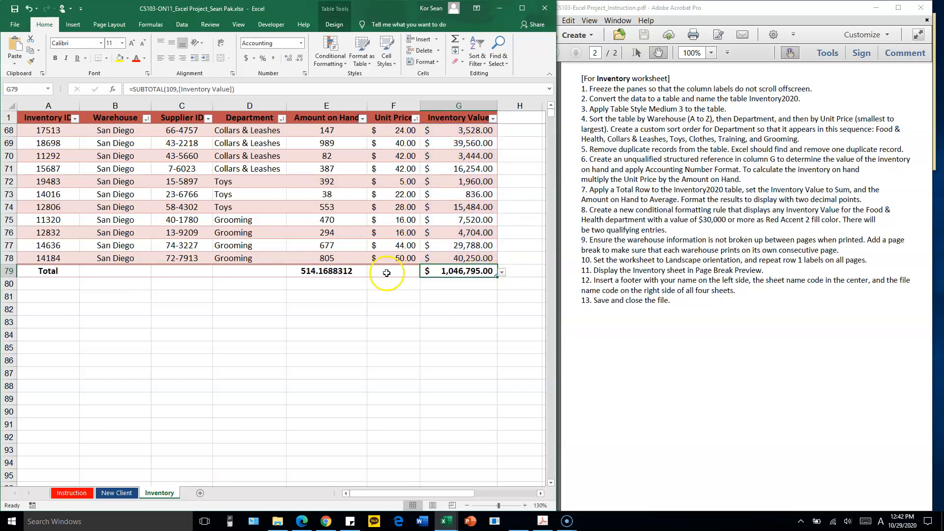
pyautogui.doubleClick(350, 271)
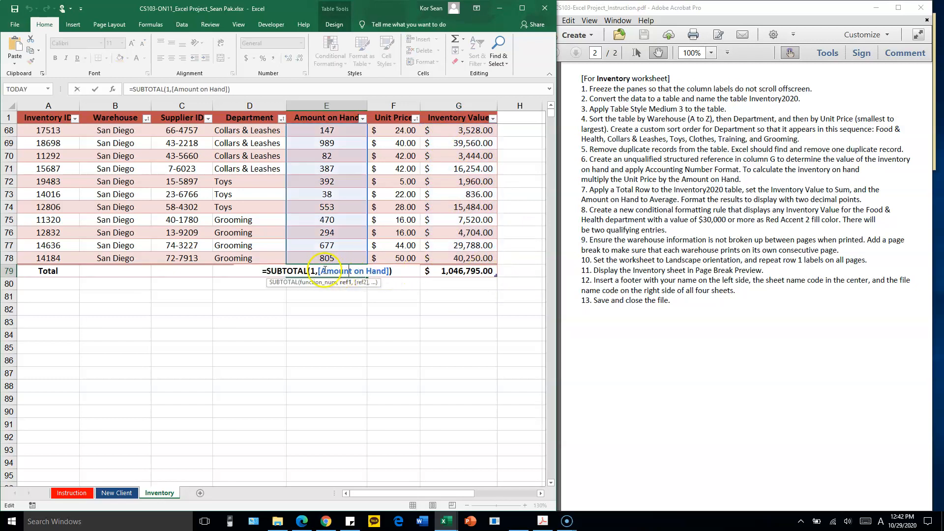
pyautogui.press('Escape')
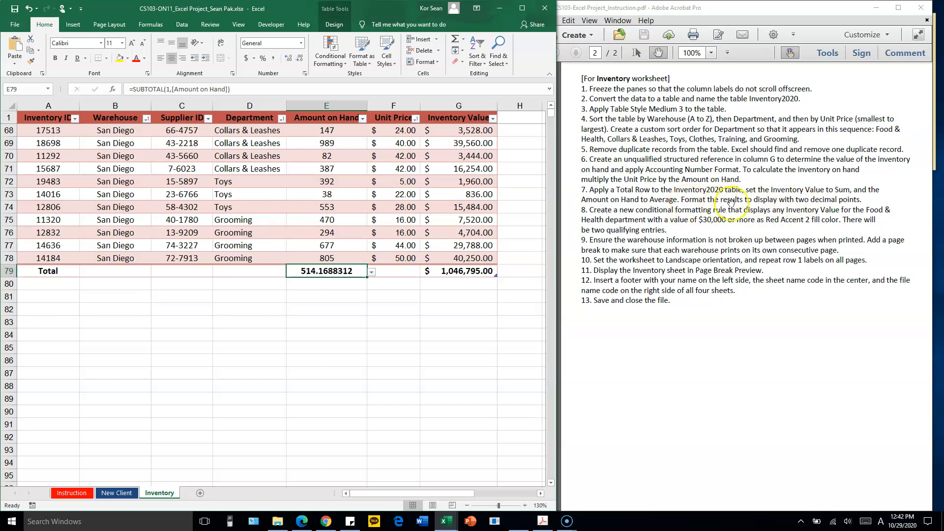
# Format the Amount on Hand average in E79 to display two decimal places, and check the Inventory Value total's format
pyautogui.click(335, 268)
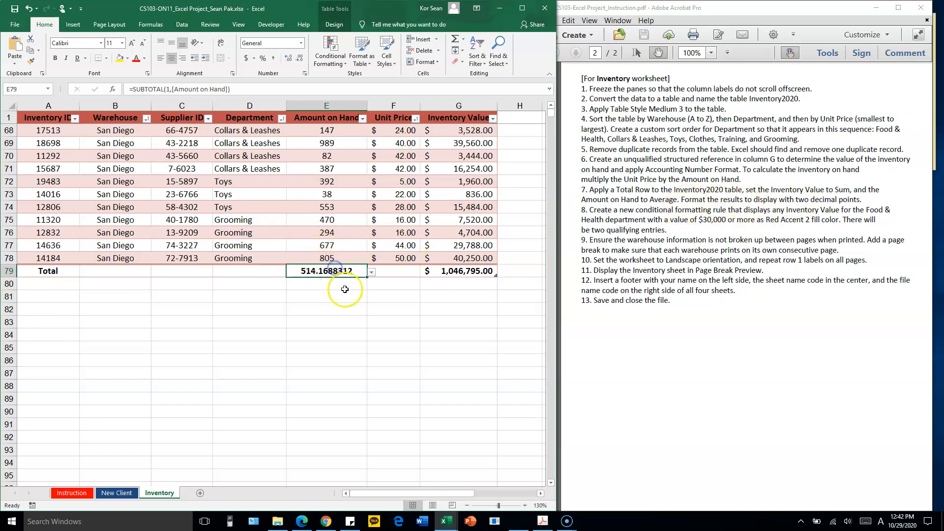
pyautogui.moveTo(370, 270); pyautogui.dragTo(344, 273)
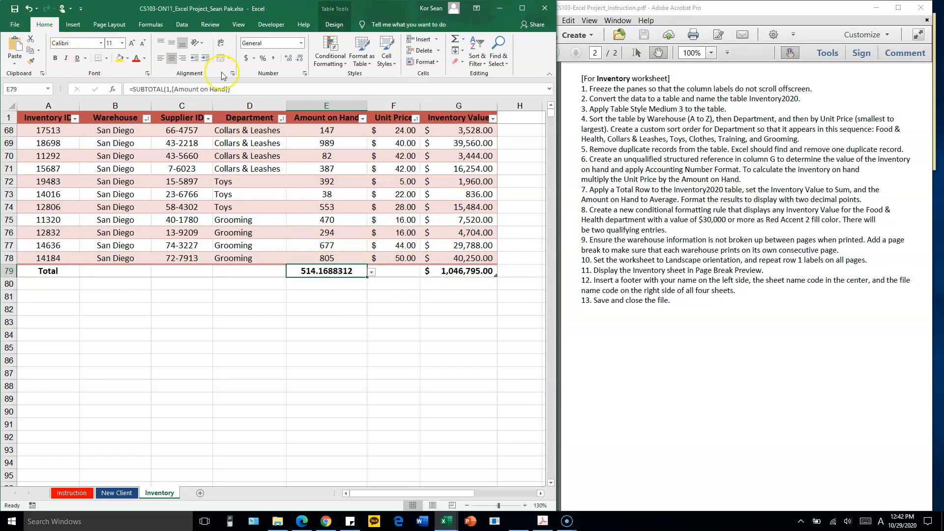
pyautogui.click(299, 60)
pyautogui.click(298, 59)
pyautogui.click(299, 59)
pyautogui.click(299, 60)
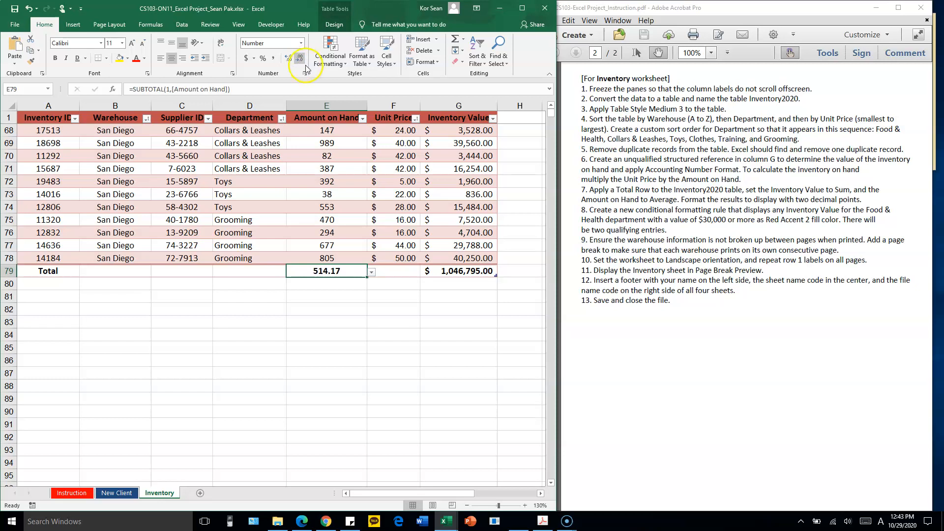
pyautogui.click(475, 271)
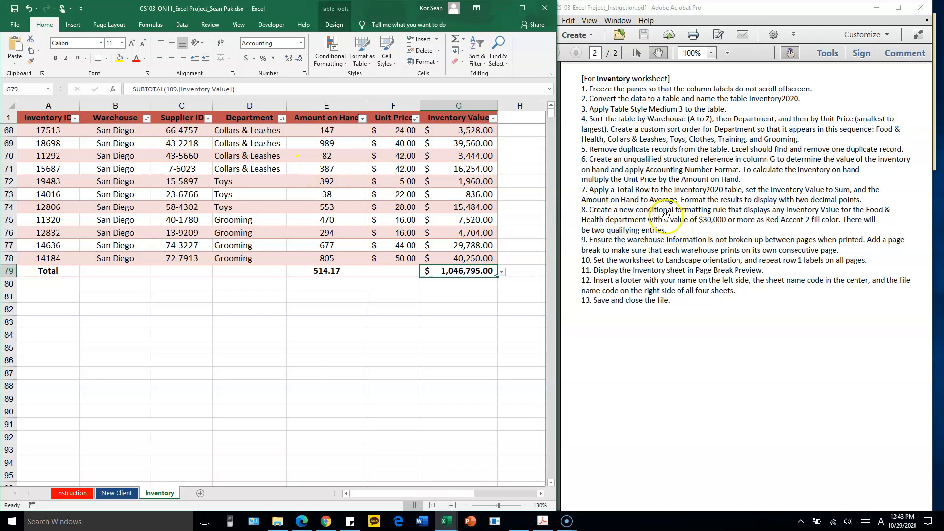
# Go back to the first rows of the Inventory2020 table and look over its Department, Unit Price and Inventory Value entries
pyautogui.click(332, 184)
pyautogui.moveTo(211, 194); pyautogui.dragTo(255, 192)
pyautogui.click(373, 193)
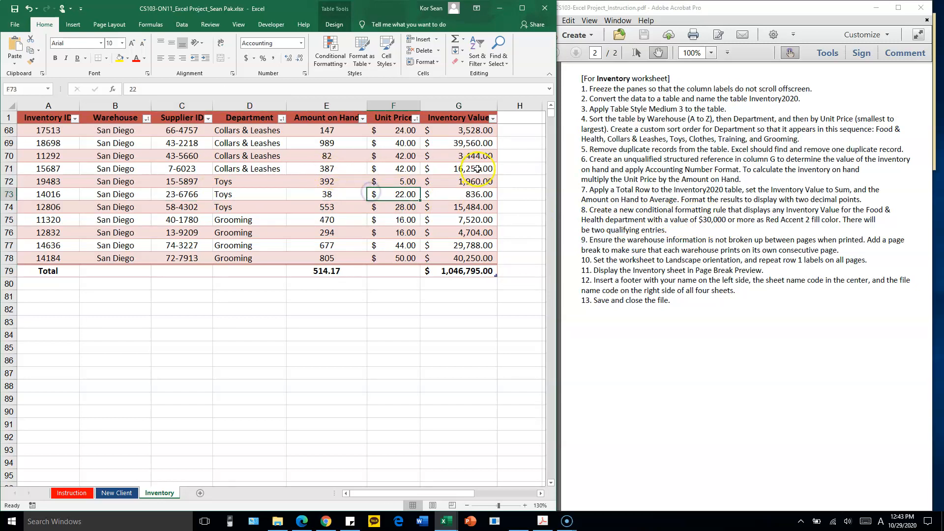
pyautogui.scroll(12, 479, 170)
pyautogui.click(458, 143)
pyautogui.scroll(10, 474, 166)
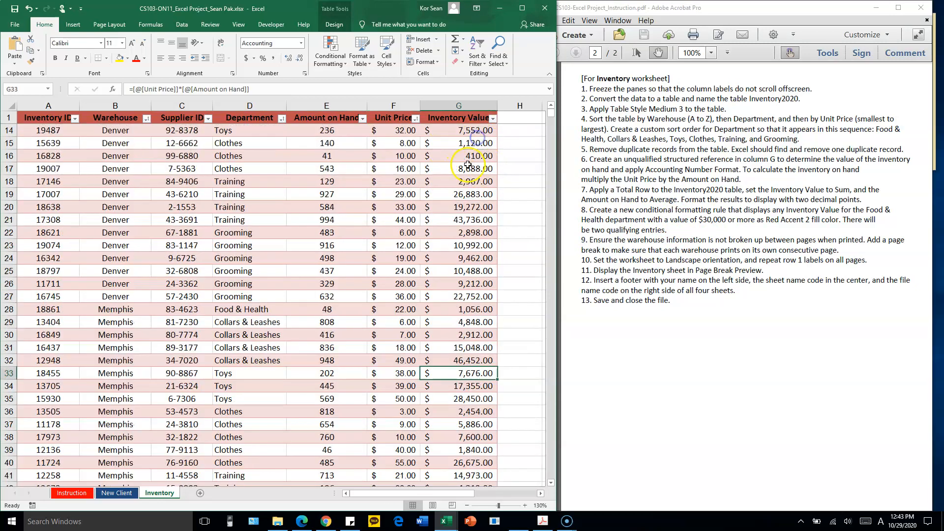
pyautogui.click(397, 158)
pyautogui.click(463, 164)
pyautogui.click(359, 165)
pyautogui.click(423, 143)
pyautogui.click(269, 143)
pyautogui.click(344, 168)
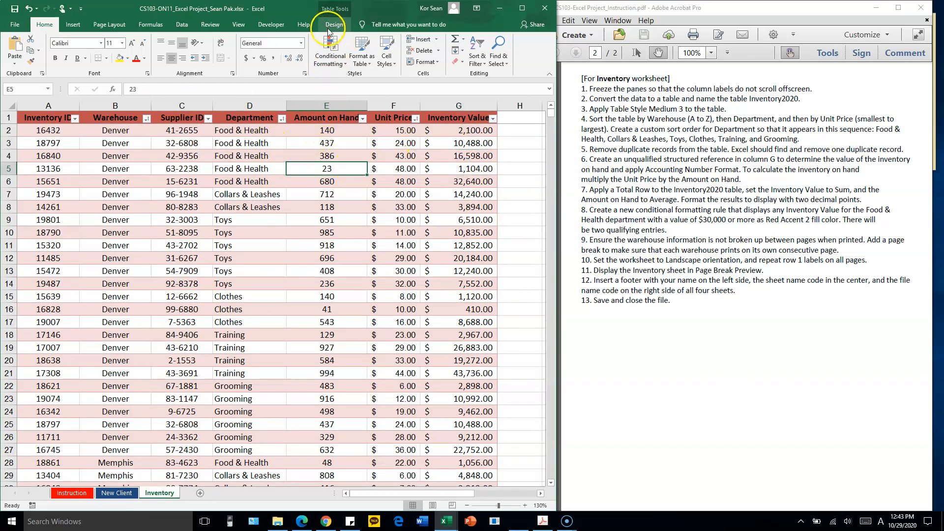
# Open the Conditional Formatting Rules Manager for the Inventory2020 table and place it clear of the first data rows
pyautogui.doubleClick(43, 26)
pyautogui.doubleClick(41, 26)
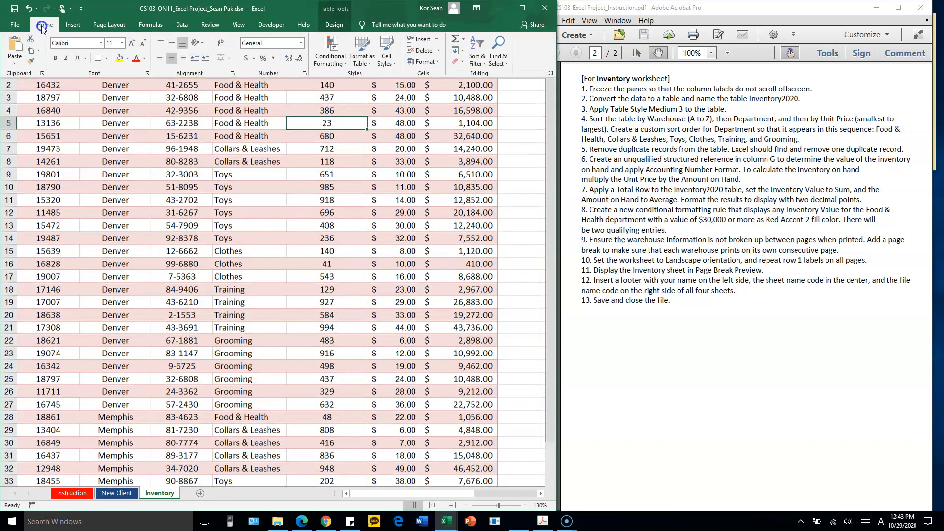
pyautogui.click(333, 59)
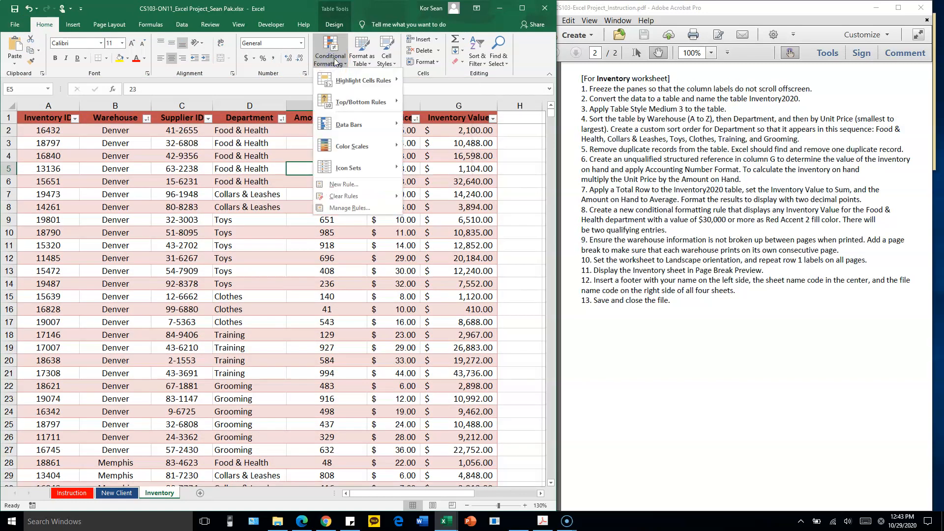
pyautogui.click(372, 213)
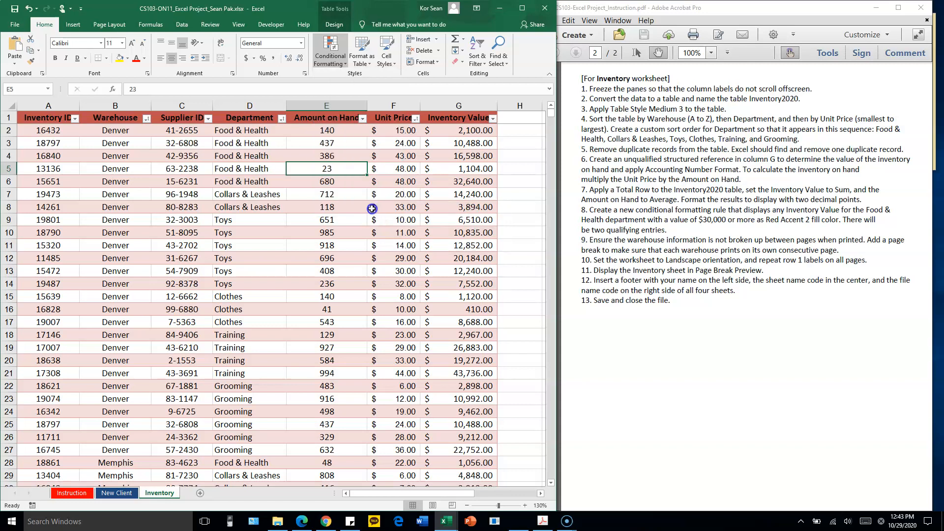
pyautogui.moveTo(472, 58); pyautogui.dragTo(321, 168)
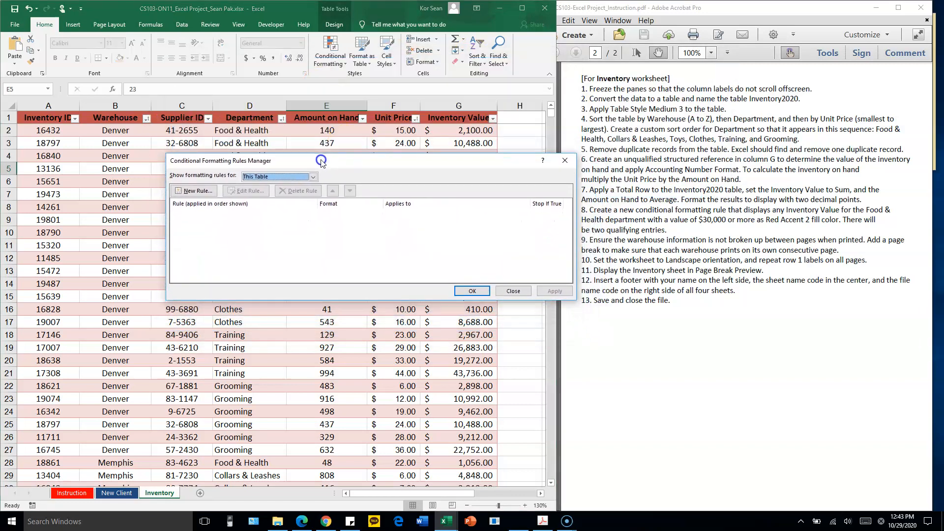
pyautogui.moveTo(409, 166); pyautogui.dragTo(397, 179)
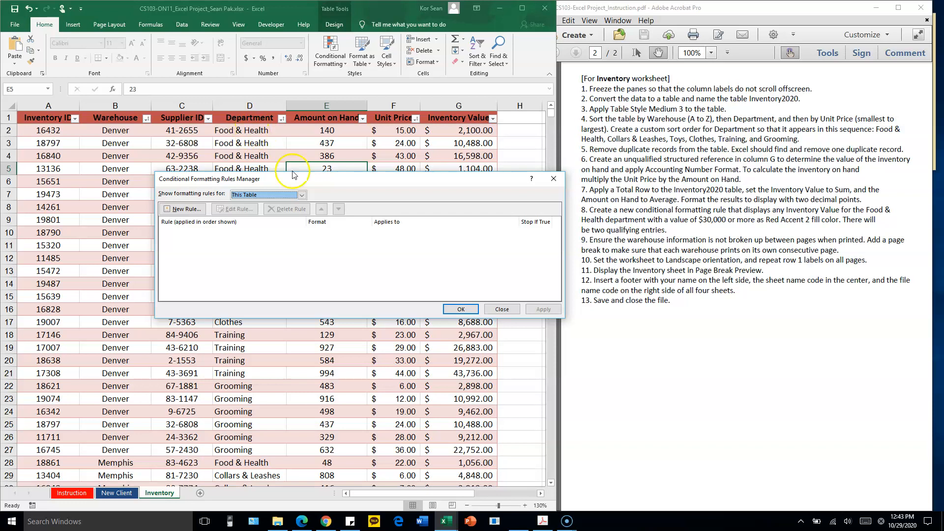
pyautogui.moveTo(308, 179); pyautogui.dragTo(312, 205)
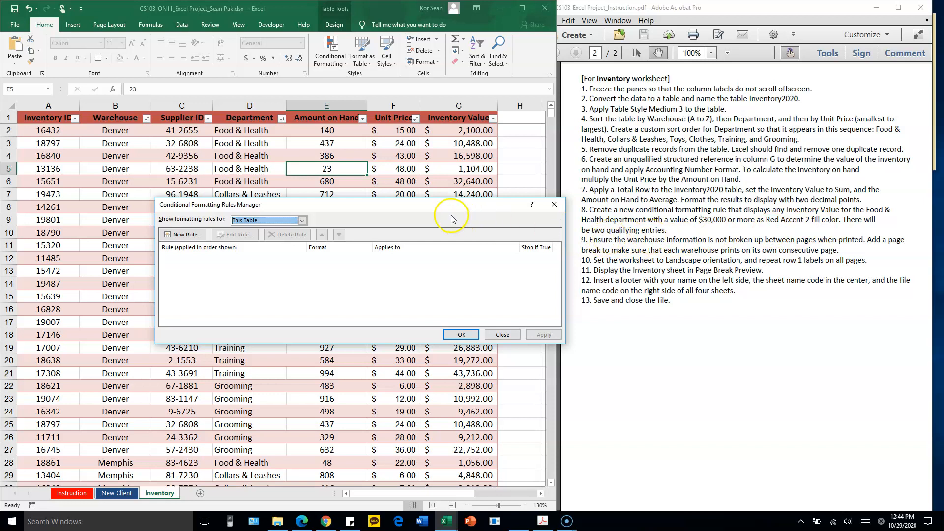
pyautogui.moveTo(445, 207); pyautogui.dragTo(453, 202)
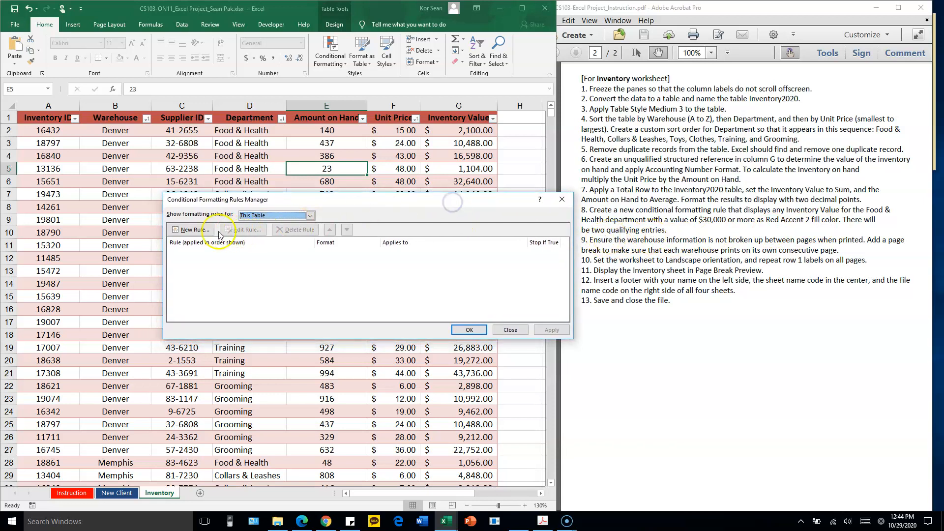
# Start a new formula-based conditional formatting rule with the condition =AND(D2="Food & Health", G2>=30000)
pyautogui.click(192, 231)
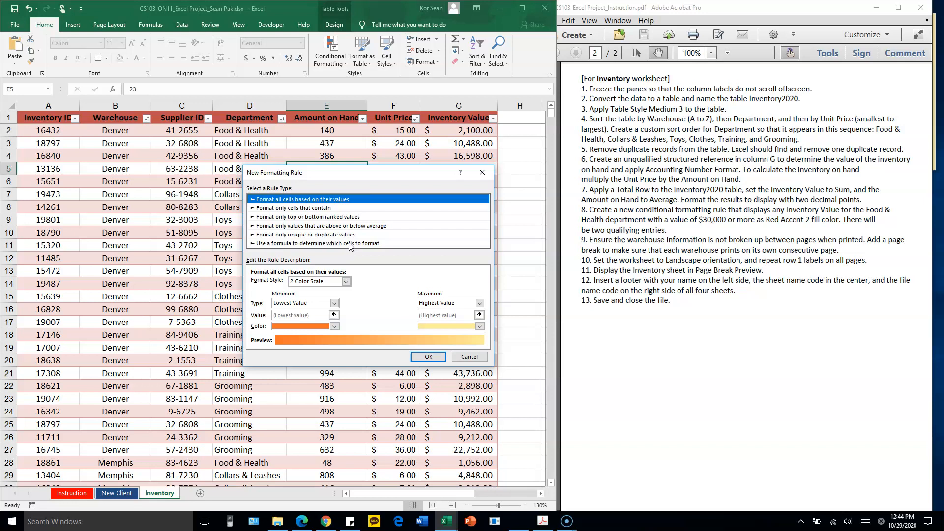
pyautogui.click(351, 244)
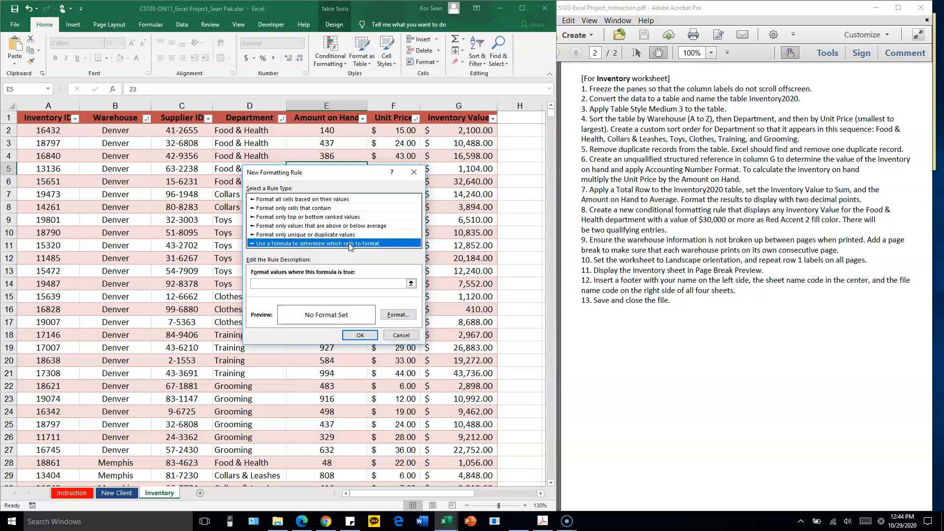
pyautogui.click(317, 283)
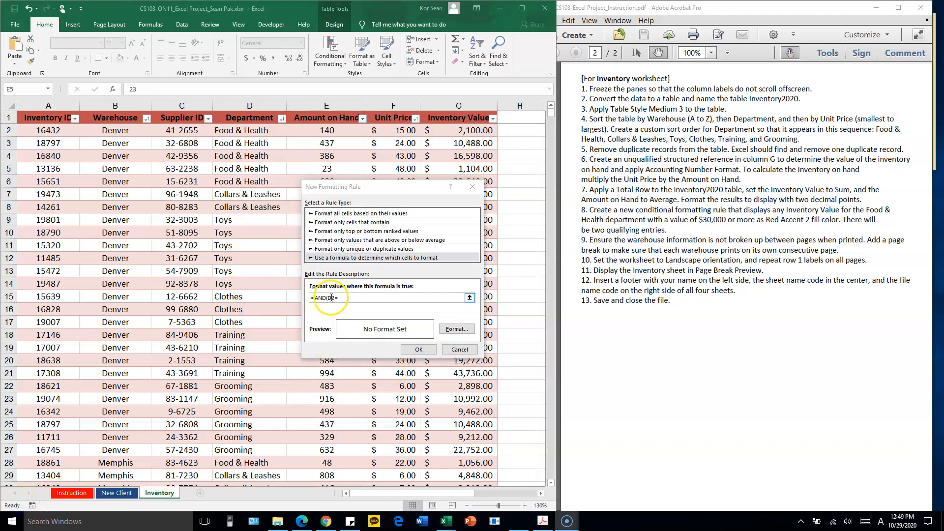
pyautogui.doubleClick(333, 298)
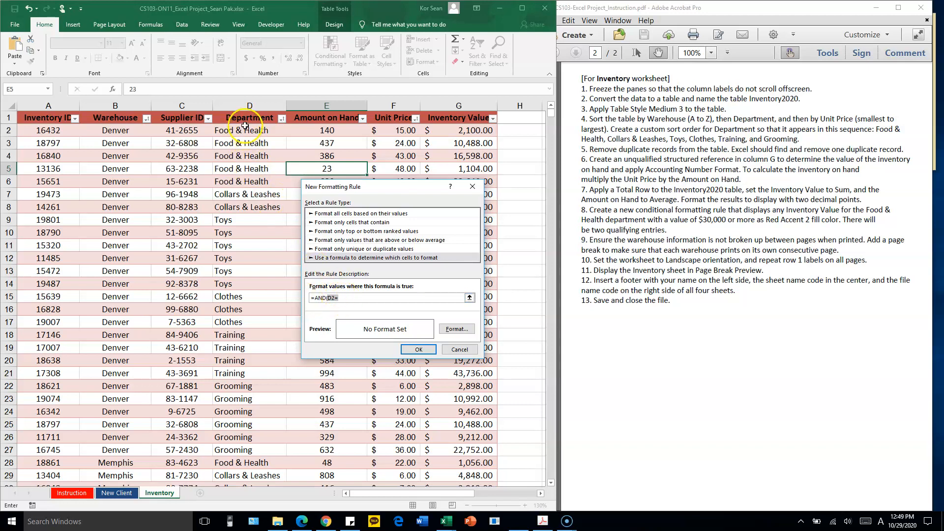
pyautogui.click(365, 297)
pyautogui.click(362, 298)
pyautogui.write(',')
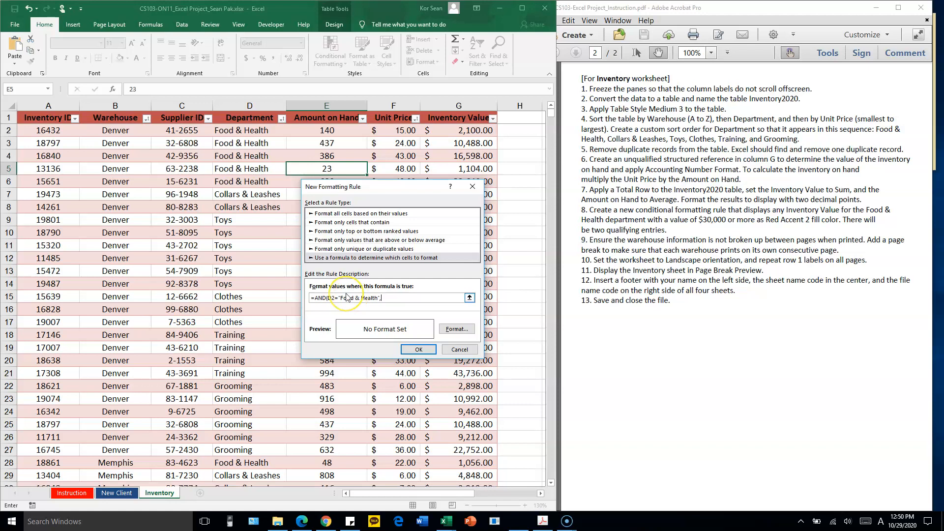
pyautogui.click(338, 299)
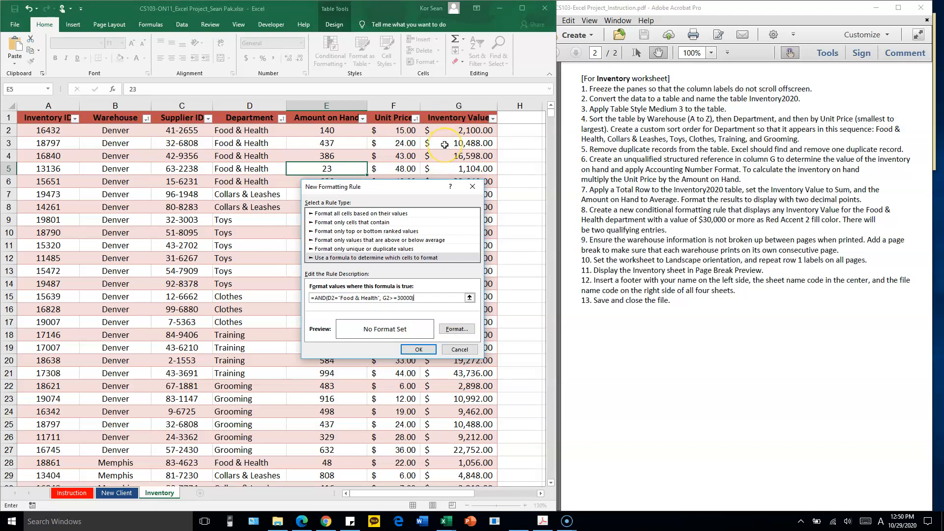
# Give the Food & Health rule a Red, Accent 2 background fill, check its formula, and finish creating the rule
pyautogui.click(450, 330)
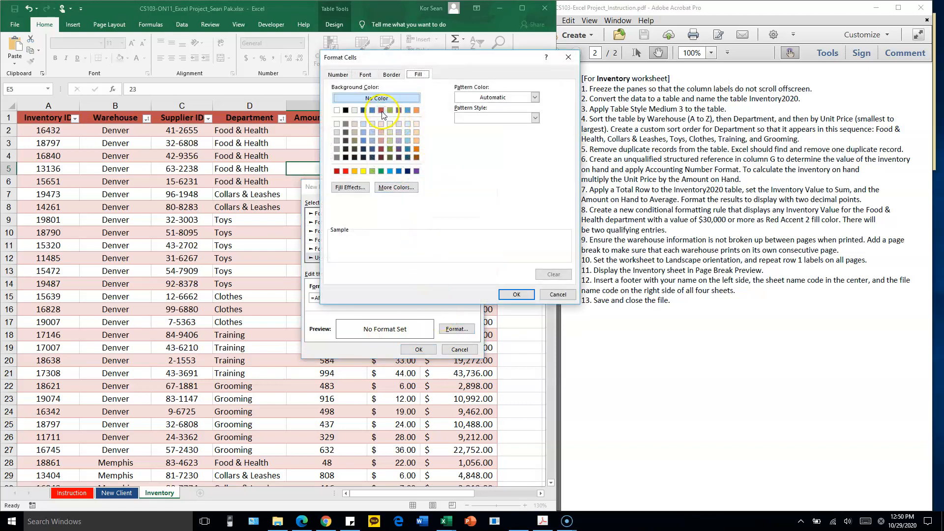
pyautogui.click(382, 111)
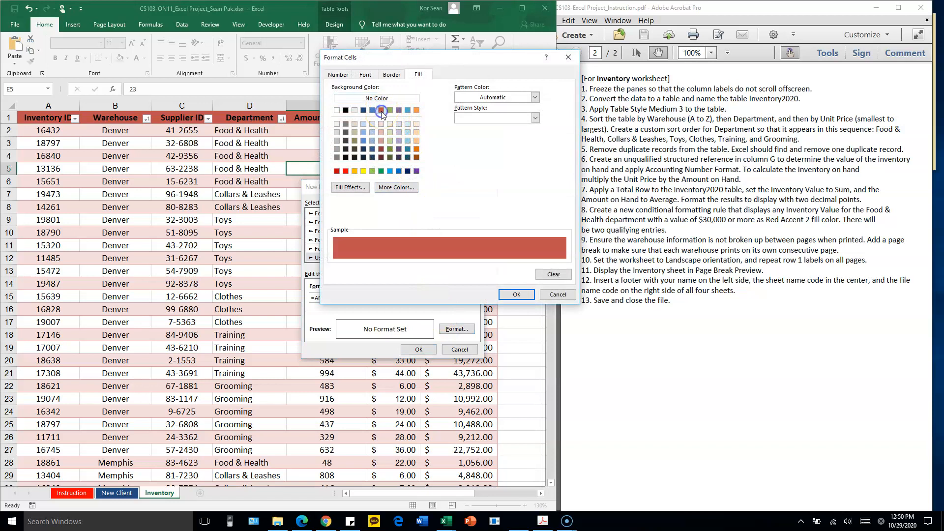
pyautogui.click(517, 294)
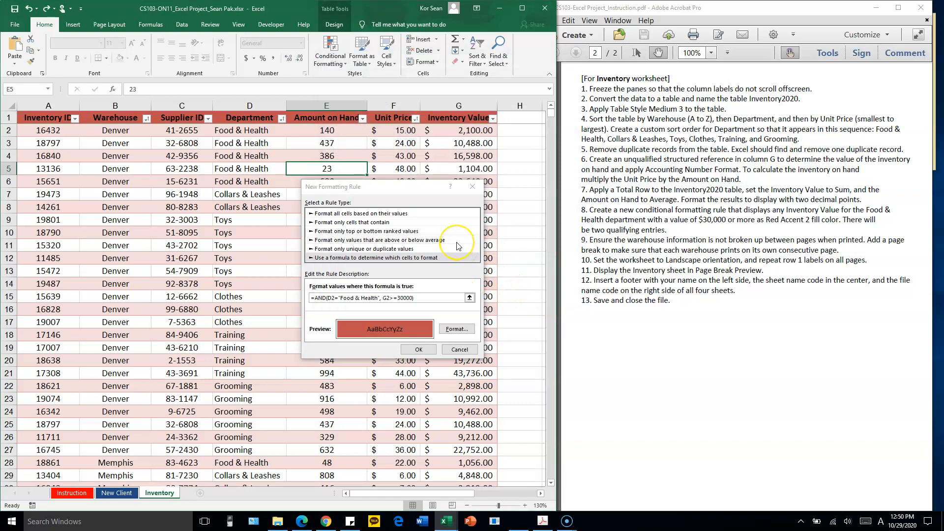
pyautogui.click(368, 329)
pyautogui.click(416, 349)
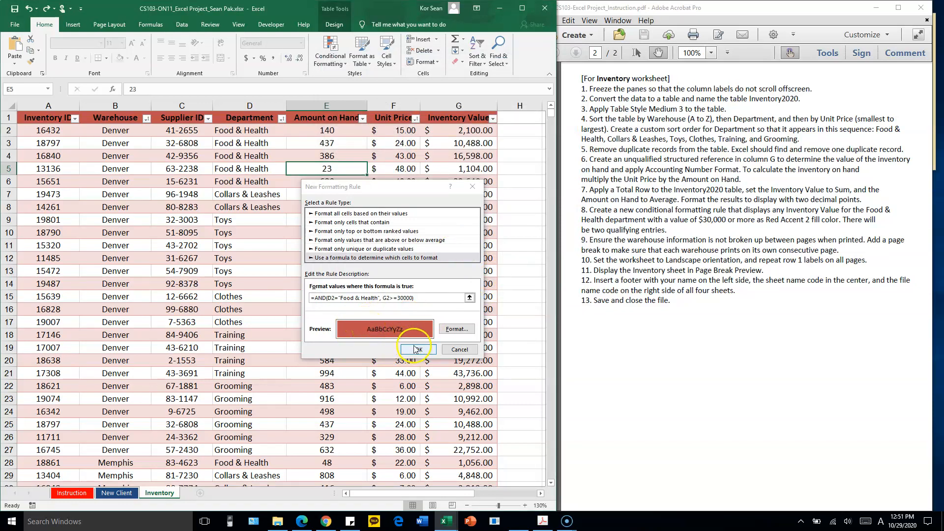
pyautogui.moveTo(426, 297); pyautogui.dragTo(294, 296)
pyautogui.click(422, 297)
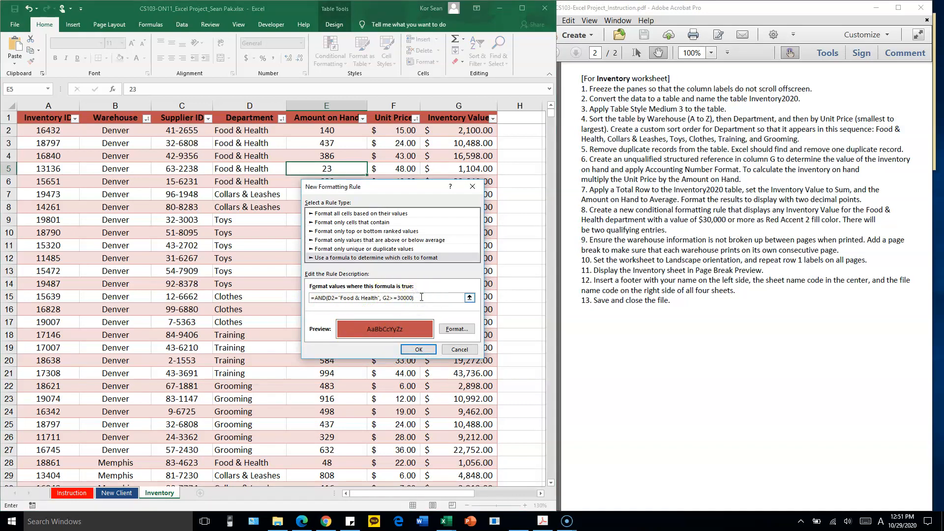
pyautogui.click(419, 349)
# Set the Food & Health rule to apply to the Inventory Value cells =$G$2:$G$78, leaving out the Total Row
pyautogui.moveTo(458, 134); pyautogui.dragTo(443, 168)
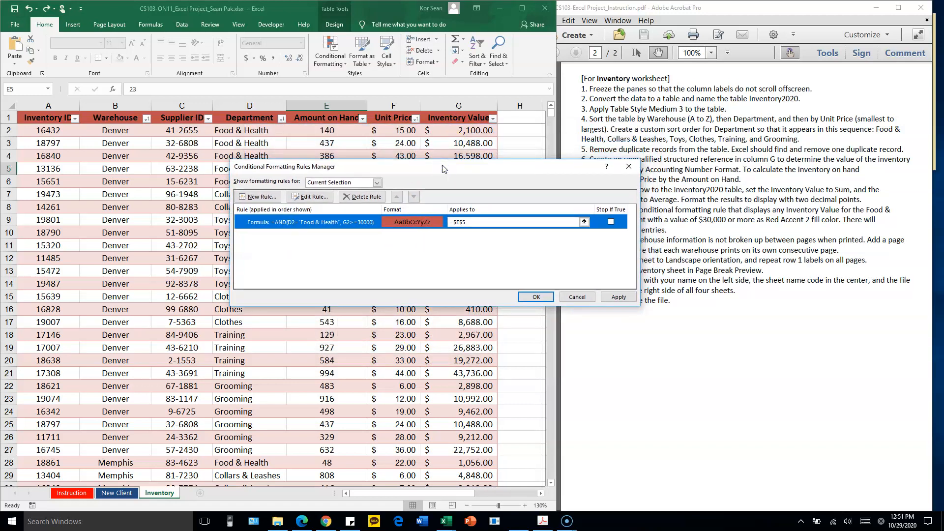
pyautogui.click(485, 223)
pyautogui.moveTo(453, 221); pyautogui.dragTo(525, 221)
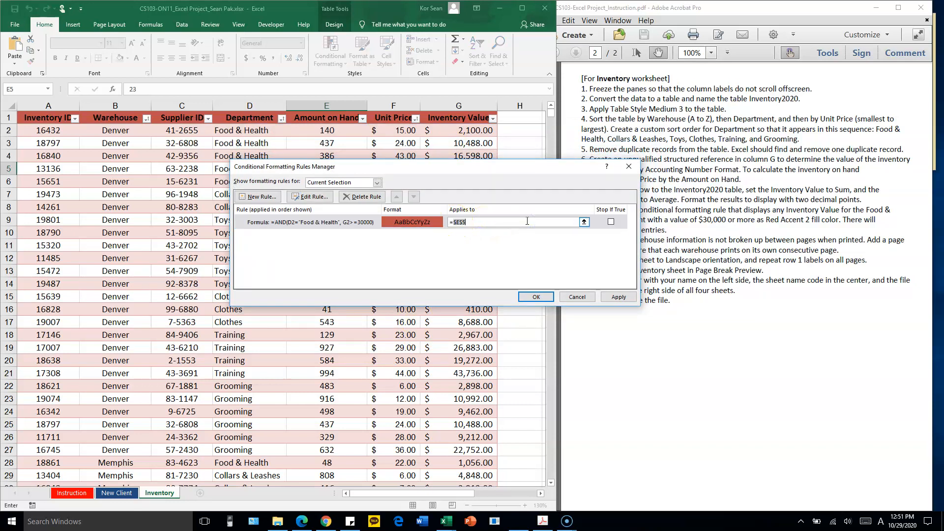
pyautogui.click(485, 131)
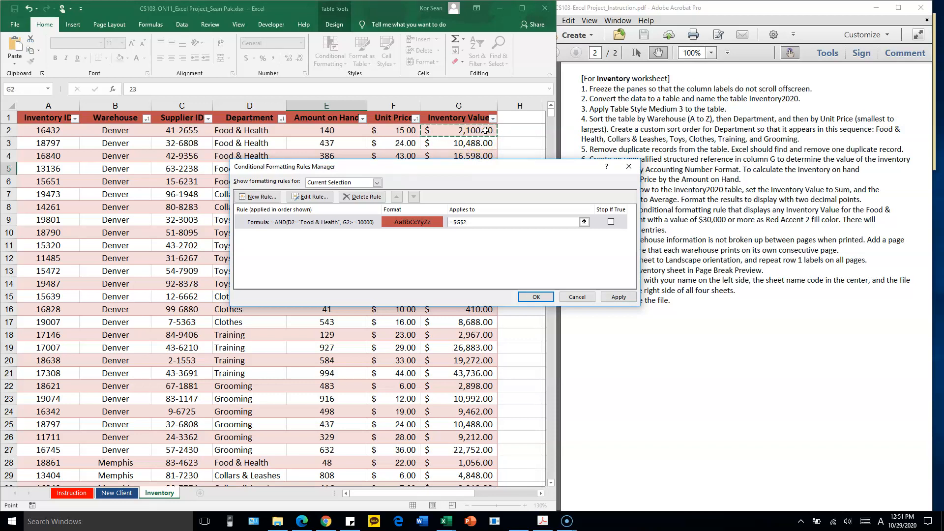
pyautogui.moveTo(484, 131); pyautogui.dragTo(461, 450)
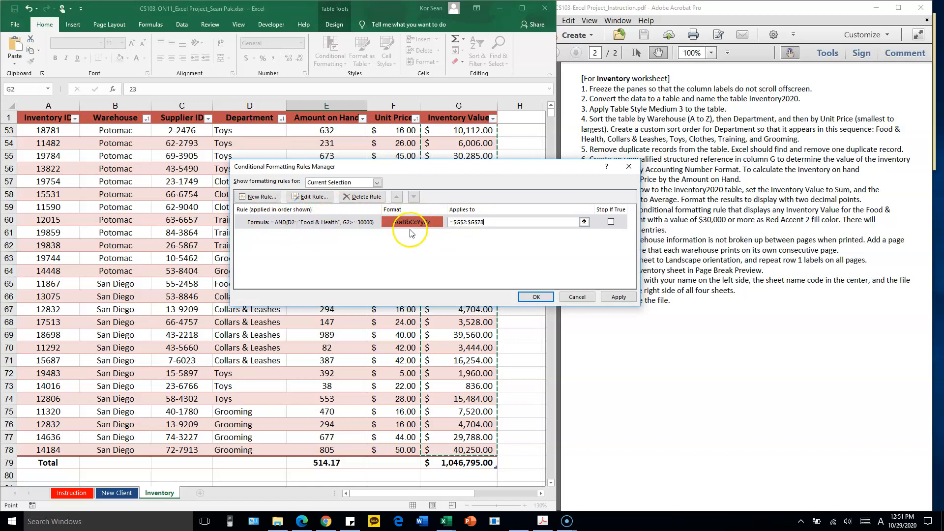
pyautogui.moveTo(486, 222); pyautogui.dragTo(449, 225)
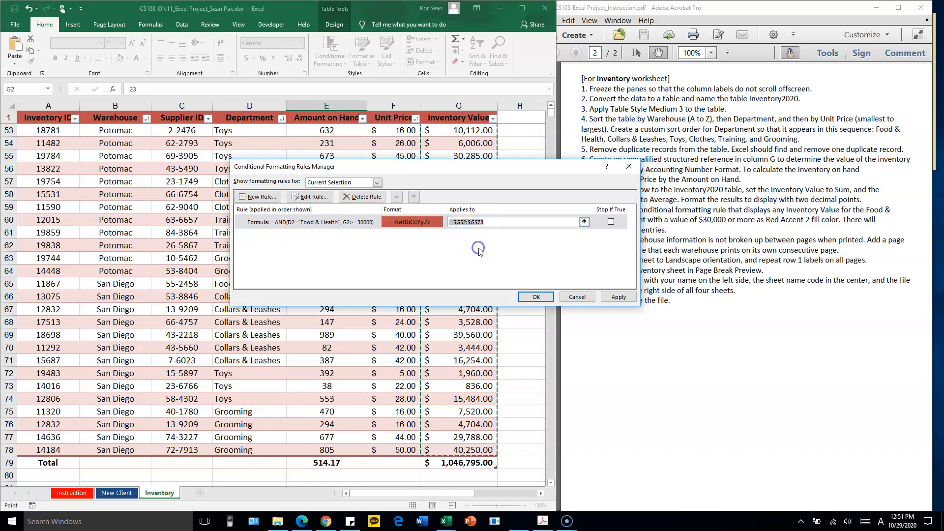
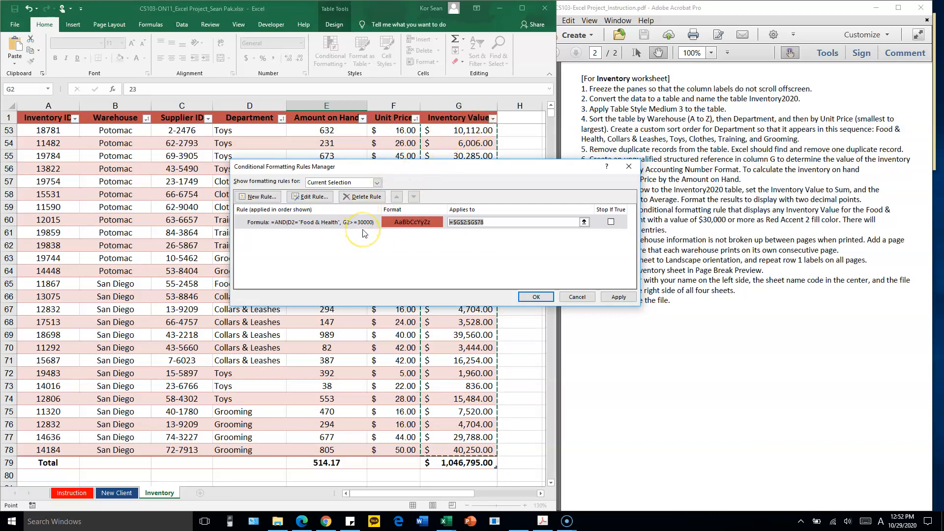
# Accept the Food & Health rule's Inventory Value range and check the column for highlighted entries
pyautogui.click(471, 221)
pyautogui.click(538, 298)
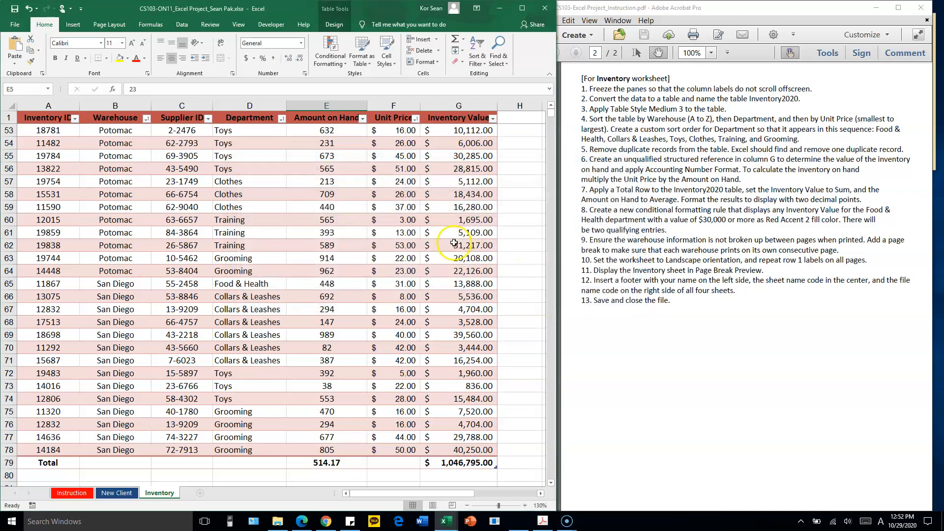
pyautogui.click(451, 236)
pyautogui.scroll(17, 451, 238)
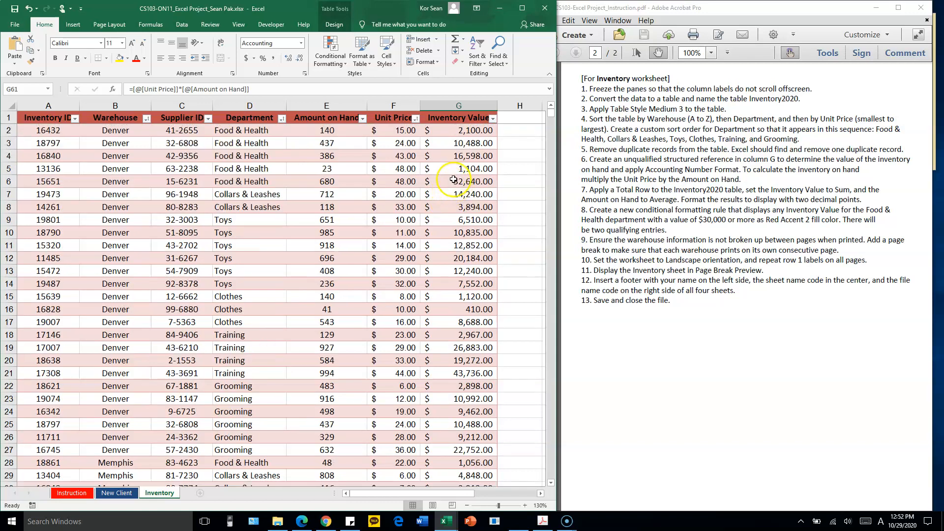
pyautogui.scroll(-2, 447, 181)
pyautogui.scroll(2, 442, 181)
# Reopen the table's Food & Health conditional formatting rule and correct its formula to =AND(D2="Food & Health", G2>=30000)
pyautogui.click(455, 143)
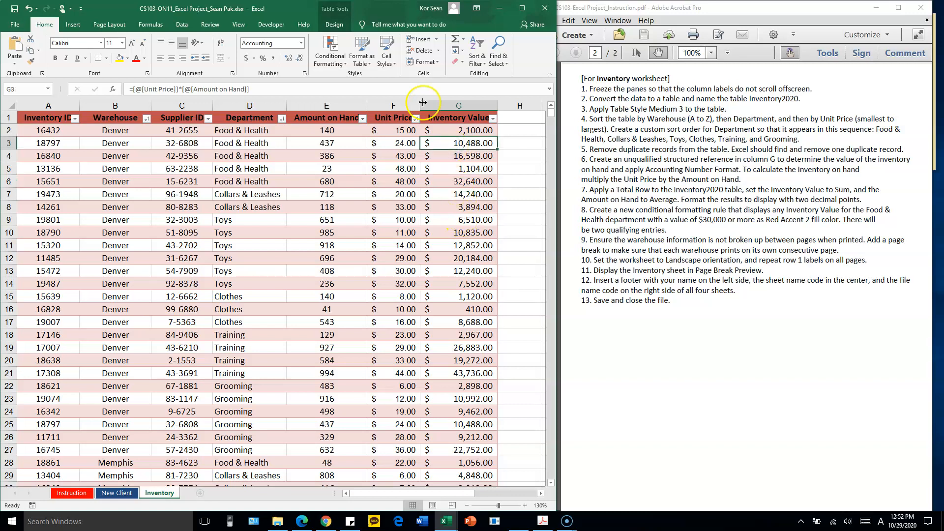
pyautogui.click(330, 59)
pyautogui.click(369, 209)
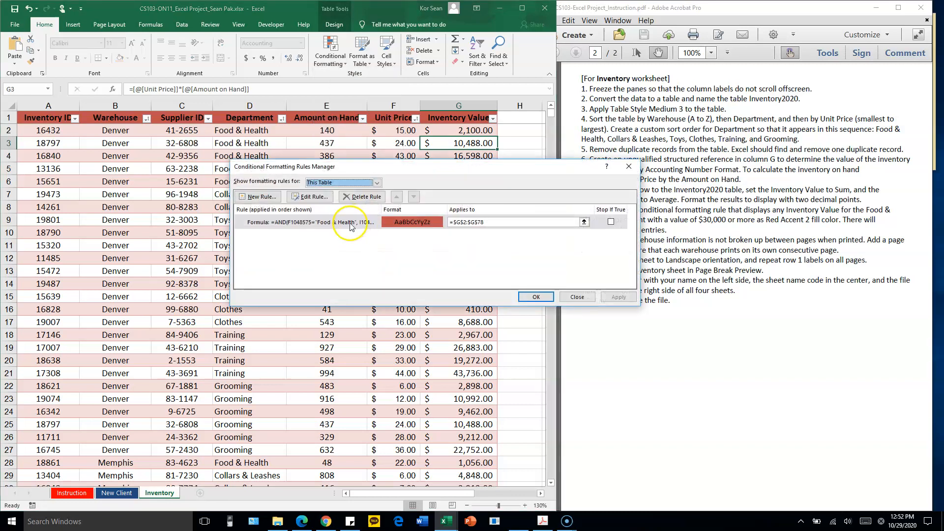
pyautogui.doubleClick(310, 224)
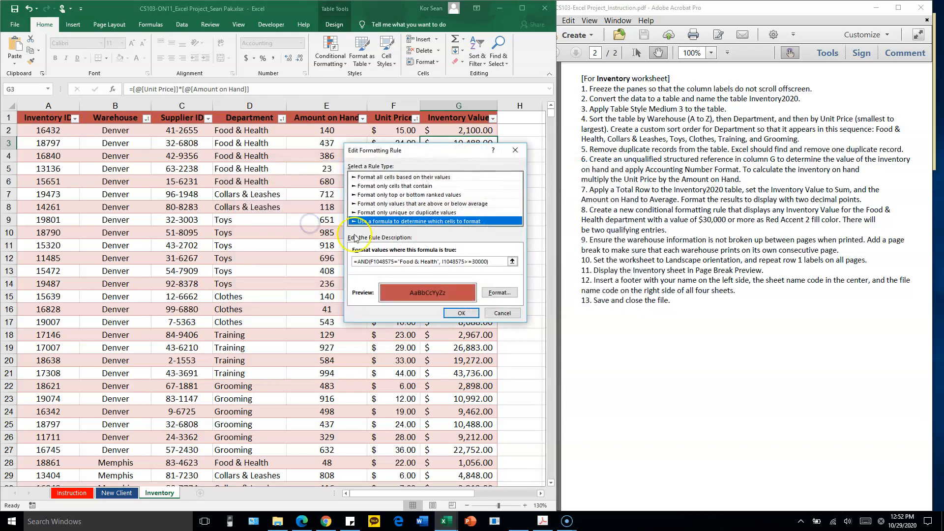
pyautogui.moveTo(394, 262); pyautogui.dragTo(374, 262)
pyautogui.press('BackSpace')
pyautogui.press('BackSpace')
pyautogui.write('D')
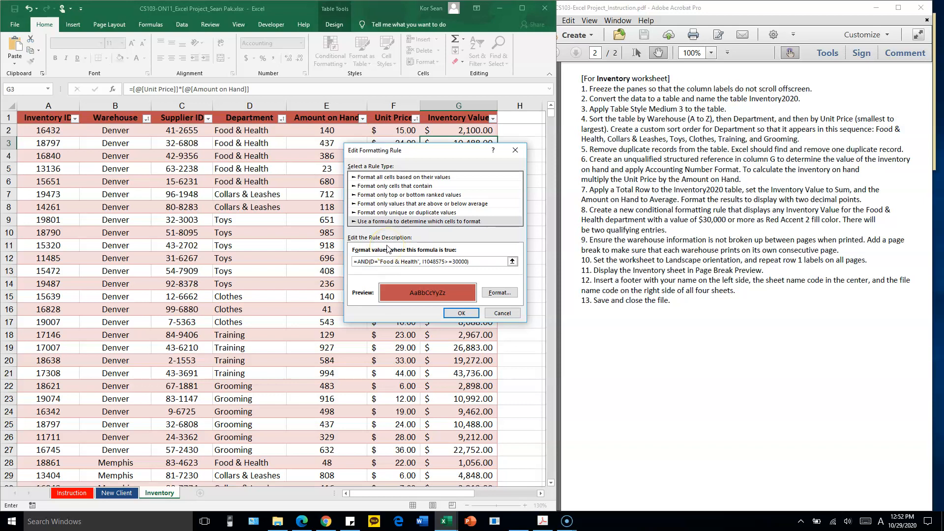
pyautogui.write('2')
pyautogui.click(448, 262)
pyautogui.press('BackSpace')
pyautogui.click(462, 314)
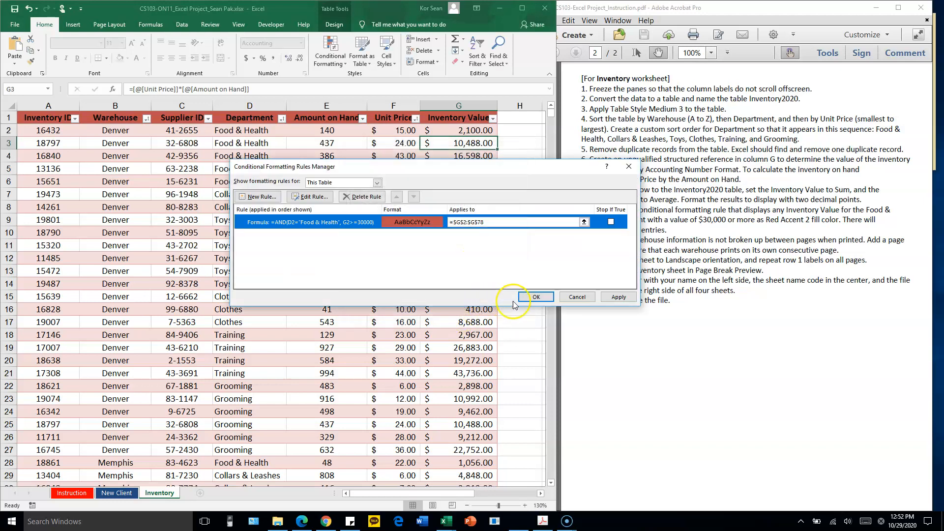
# Apply the corrected Food & Health rule, check the Inventory Value column behind the rules manager, and close the manager
pyautogui.click(619, 299)
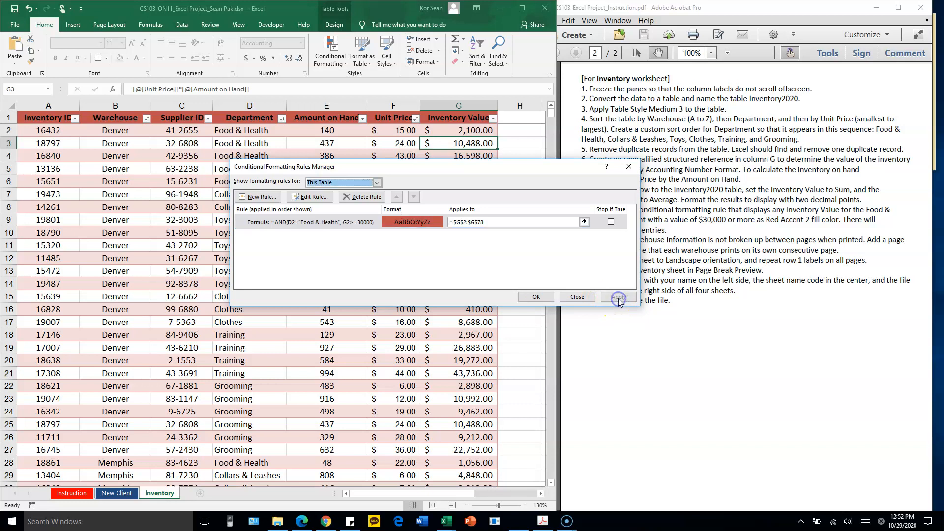
pyautogui.moveTo(485, 172); pyautogui.dragTo(700, 94)
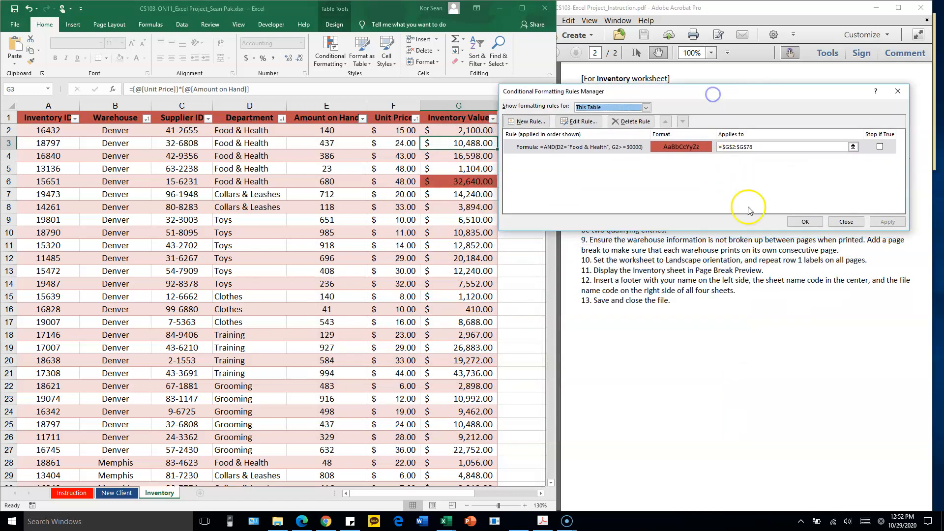
pyautogui.click(805, 221)
# Check the highlighted Inventory Value cells against the Food & Health department rows throughout the table
pyautogui.click(476, 186)
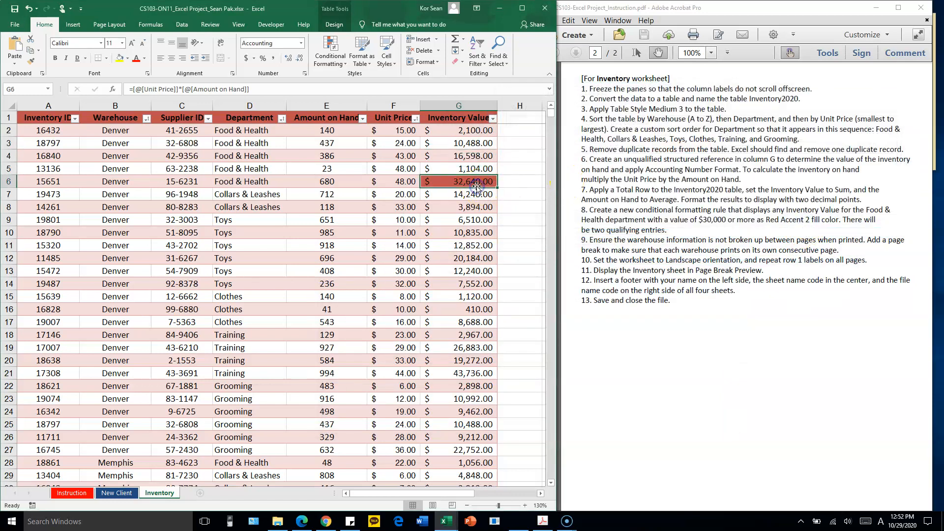
pyautogui.click(455, 183)
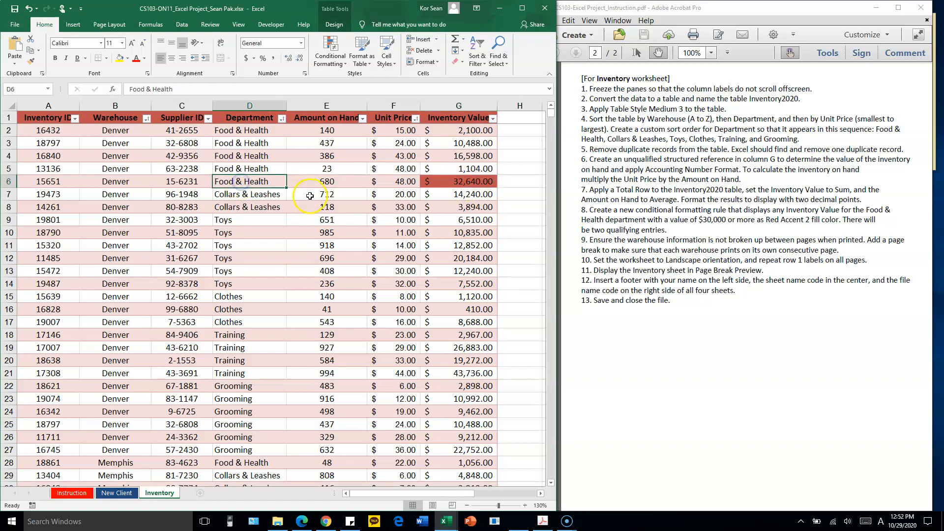
pyautogui.scroll(-3, 341, 212)
pyautogui.scroll(1, 428, 215)
pyautogui.scroll(-1, 476, 219)
pyautogui.scroll(-2, 475, 232)
pyautogui.scroll(-7, 475, 232)
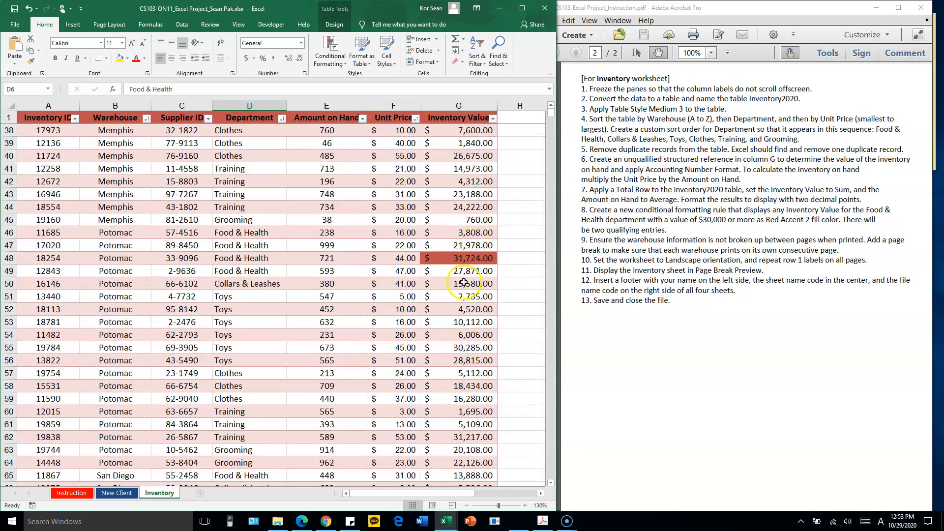
pyautogui.moveTo(254, 234); pyautogui.dragTo(256, 272)
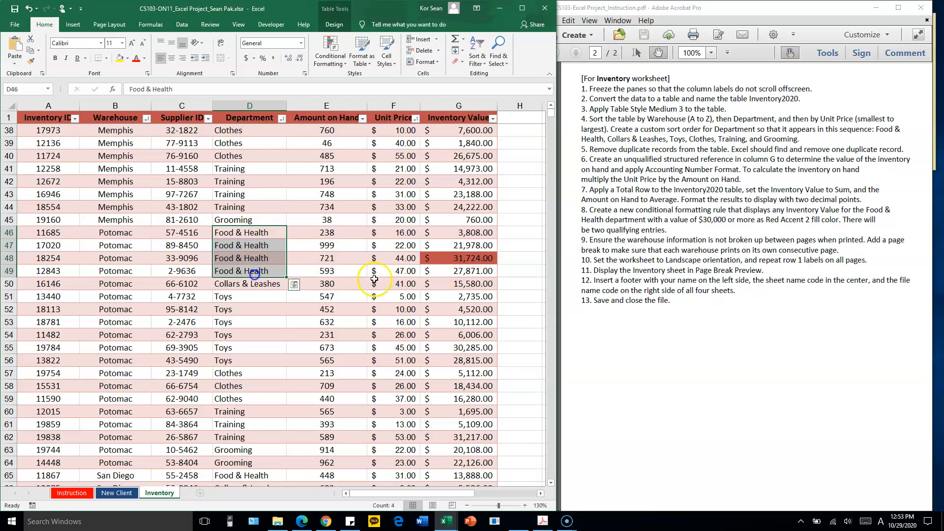
pyautogui.click(465, 260)
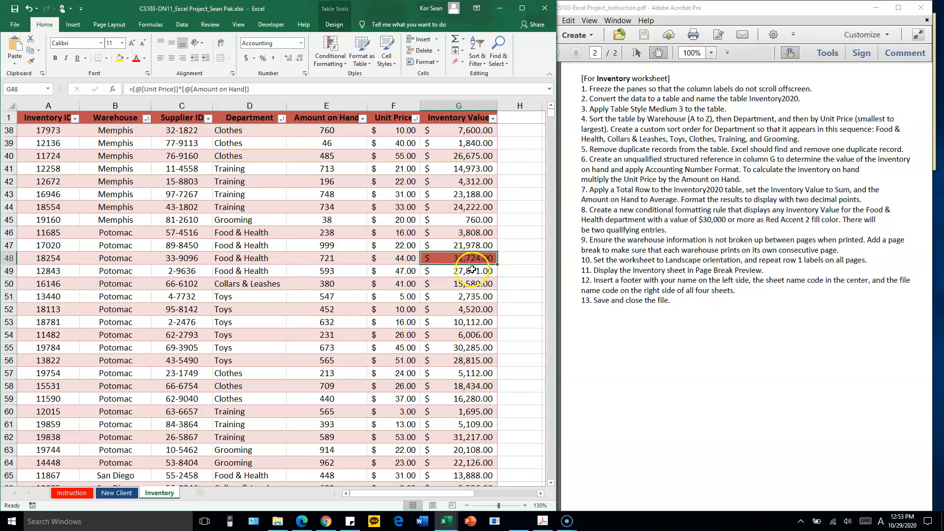
# Review the page-break instruction in the project PDF and look over the Inventory table down to its Total Row
pyautogui.click(635, 241)
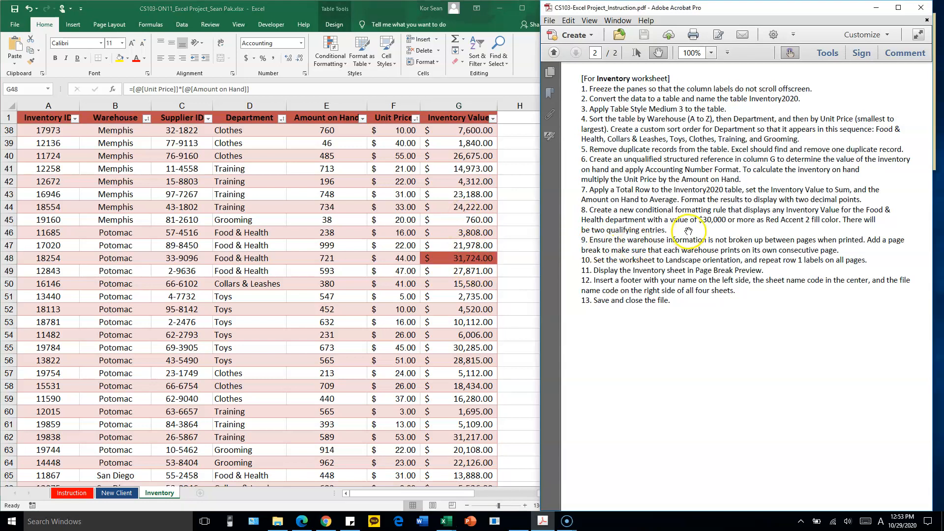
pyautogui.moveTo(657, 229); pyautogui.dragTo(657, 225)
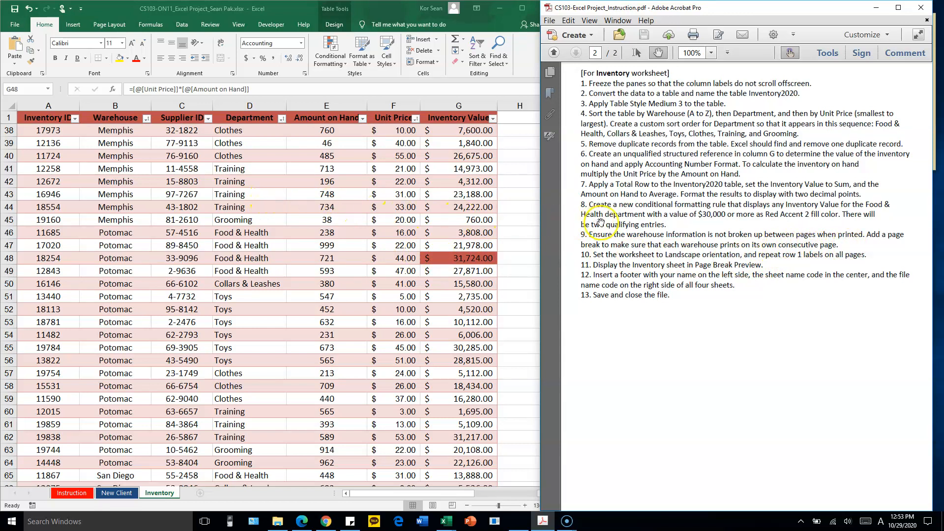
pyautogui.click(274, 227)
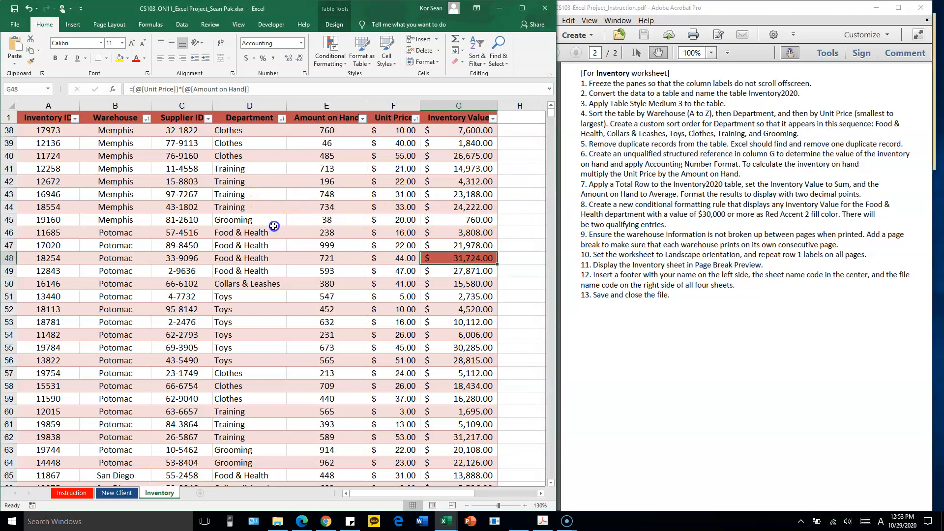
pyautogui.scroll(-3, 272, 230)
pyautogui.scroll(-2, 278, 230)
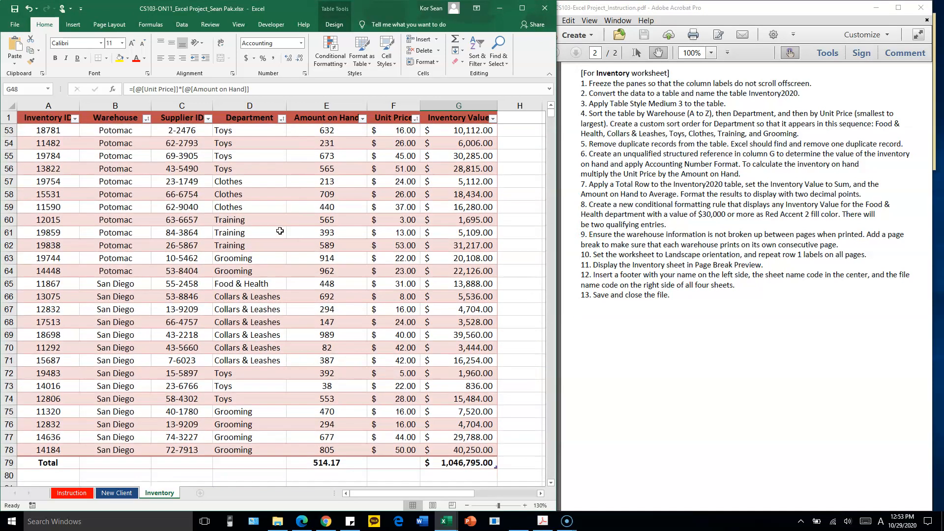
pyautogui.scroll(14, 290, 221)
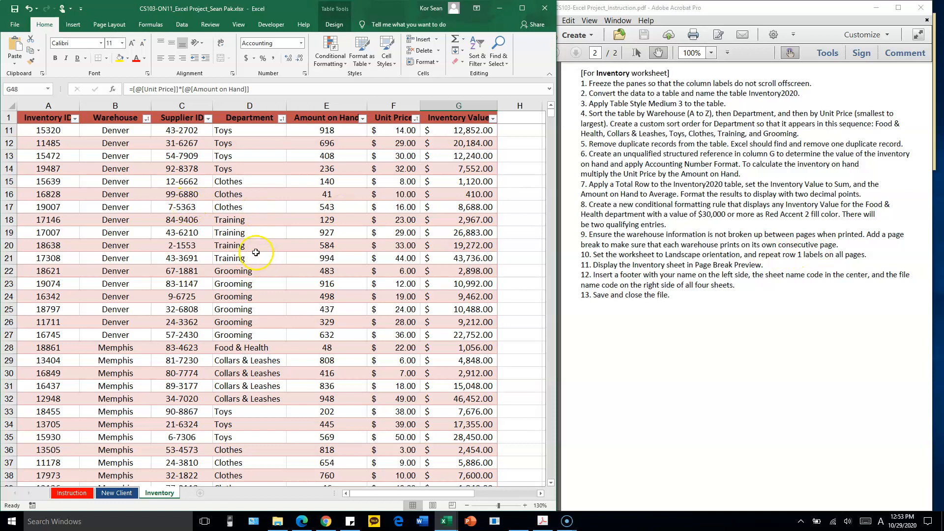
# Examine the Denver, Memphis and Potomac rows to see where each warehouse's group starts and ends
pyautogui.scroll(3, 232, 240)
pyautogui.scroll(-2, 197, 224)
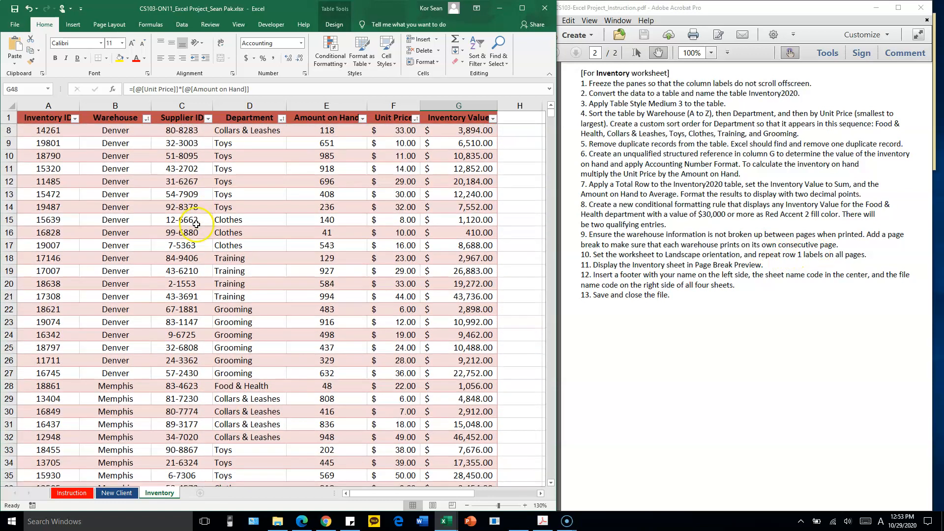
pyautogui.scroll(-3, 196, 225)
pyautogui.moveTo(73, 334); pyautogui.dragTo(460, 160)
pyautogui.click(113, 411)
pyautogui.moveTo(112, 346); pyautogui.dragTo(118, 418)
pyautogui.scroll(-4, 248, 339)
pyautogui.scroll(-4, 250, 340)
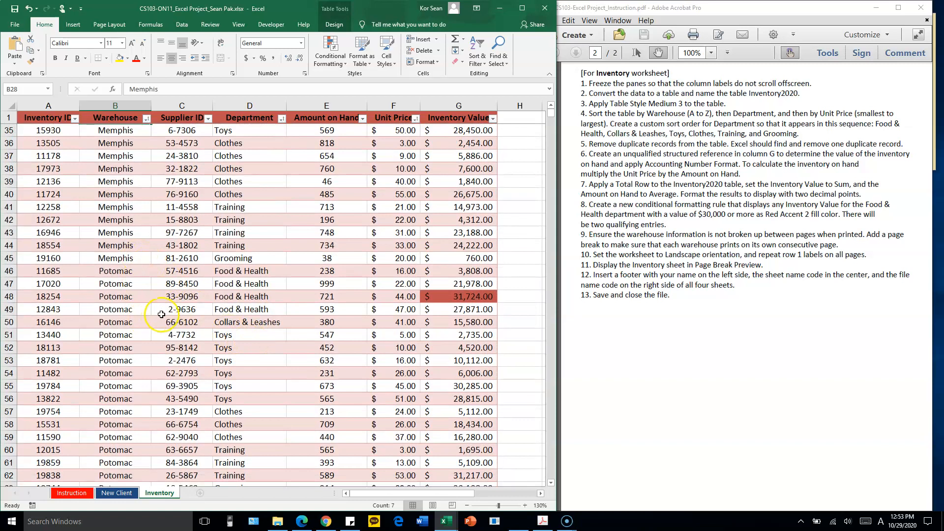
pyautogui.scroll(4, 162, 313)
pyautogui.scroll(7, 163, 313)
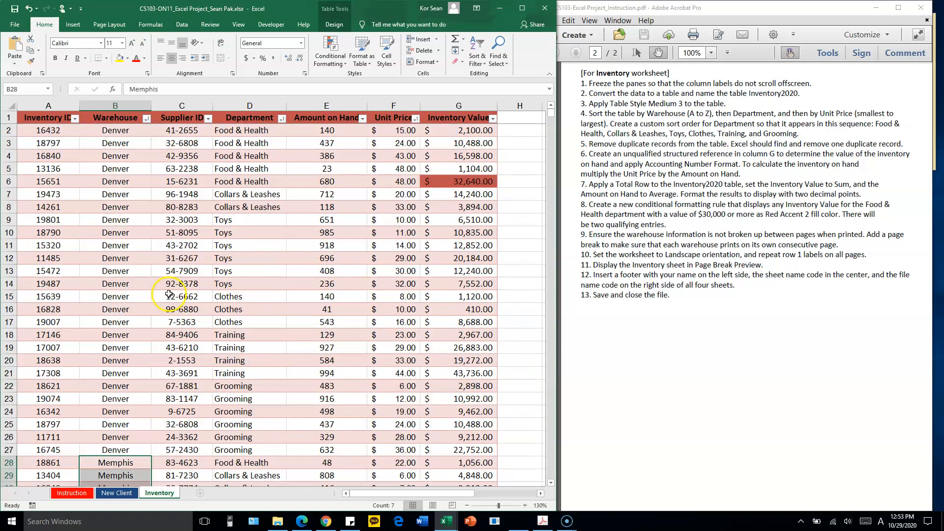
pyautogui.scroll(-3, 175, 276)
pyautogui.click(173, 284)
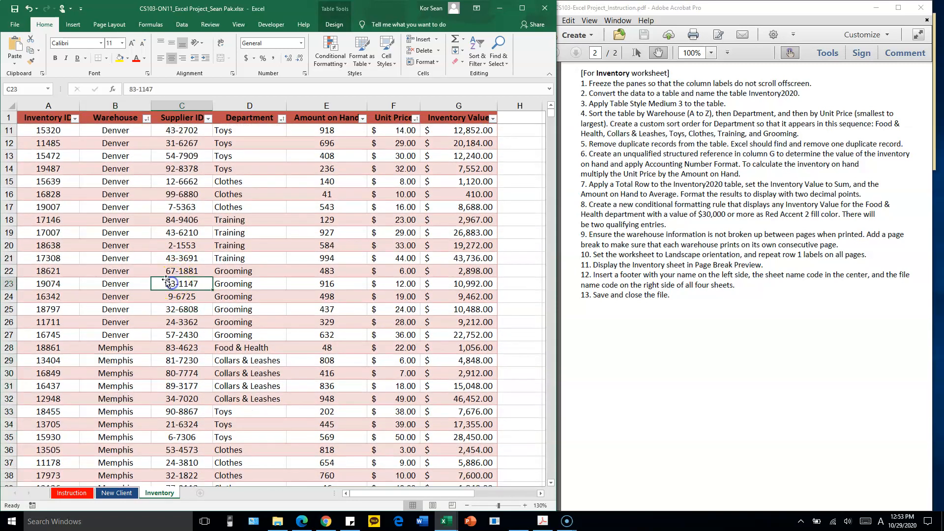
# Preview the first two printed pages of the Inventory worksheet to see how the warehouses split, and return to the sheet
pyautogui.click(15, 24)
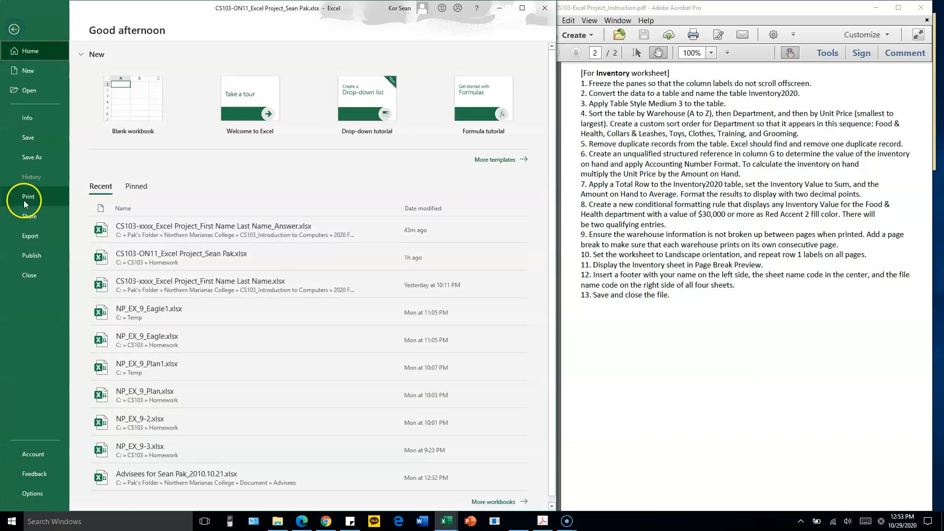
pyautogui.click(24, 198)
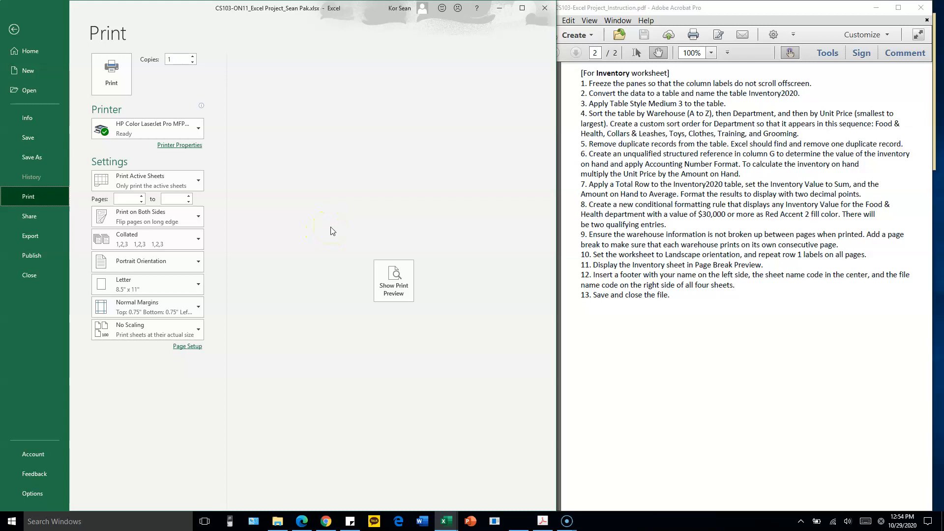
pyautogui.click(391, 273)
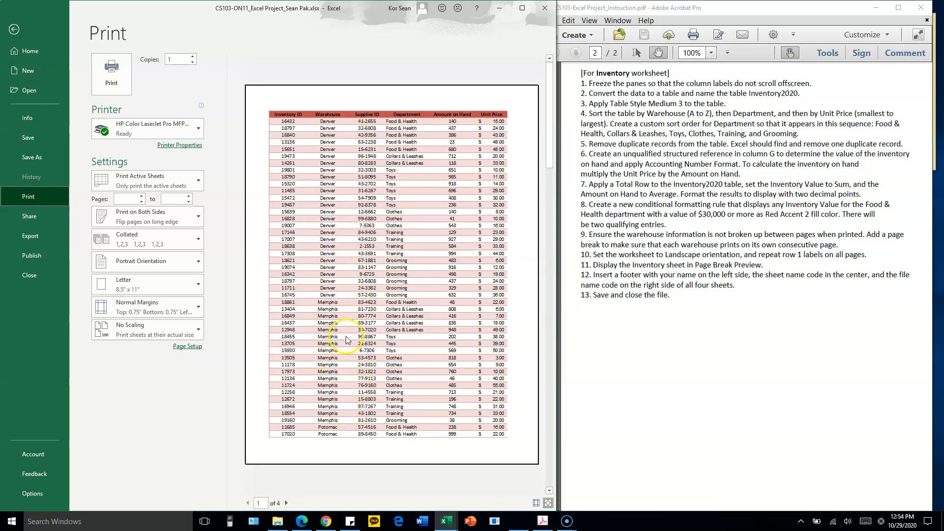
pyautogui.click(286, 503)
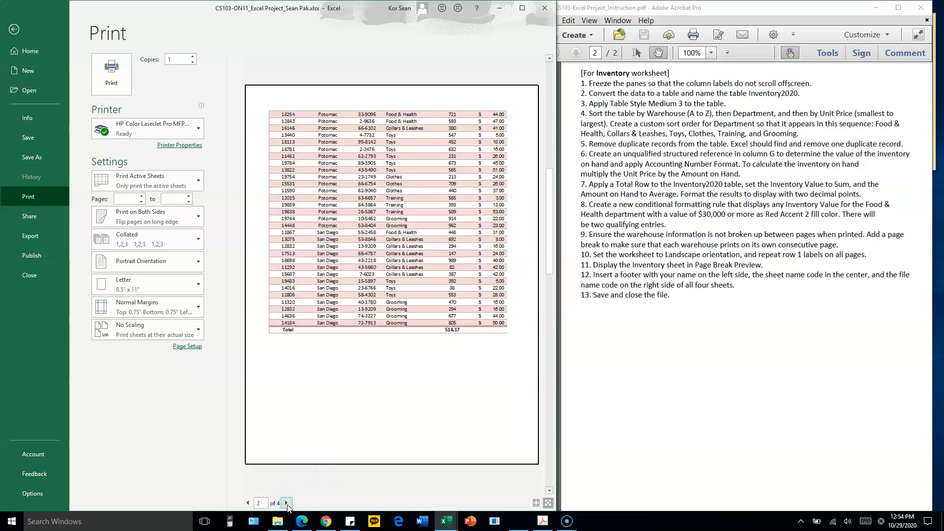
pyautogui.click(338, 159)
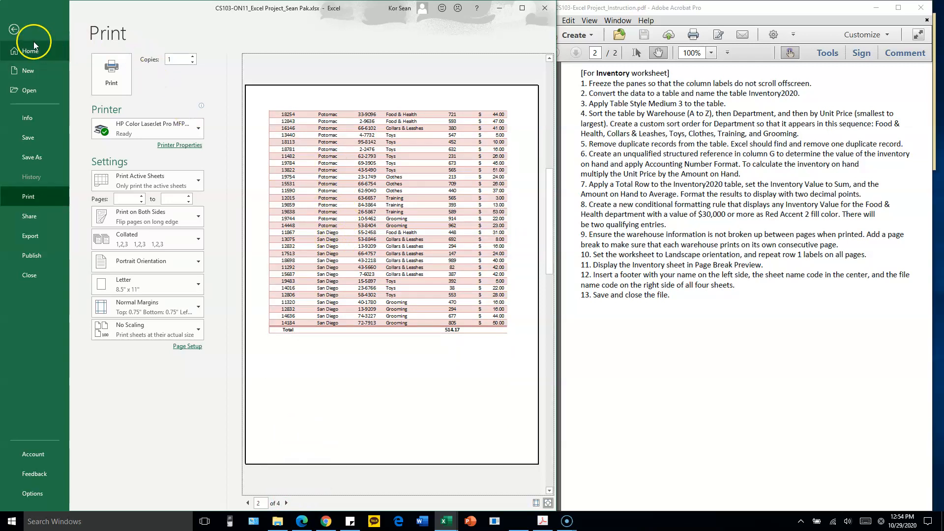
pyautogui.click(14, 30)
pyautogui.click(292, 244)
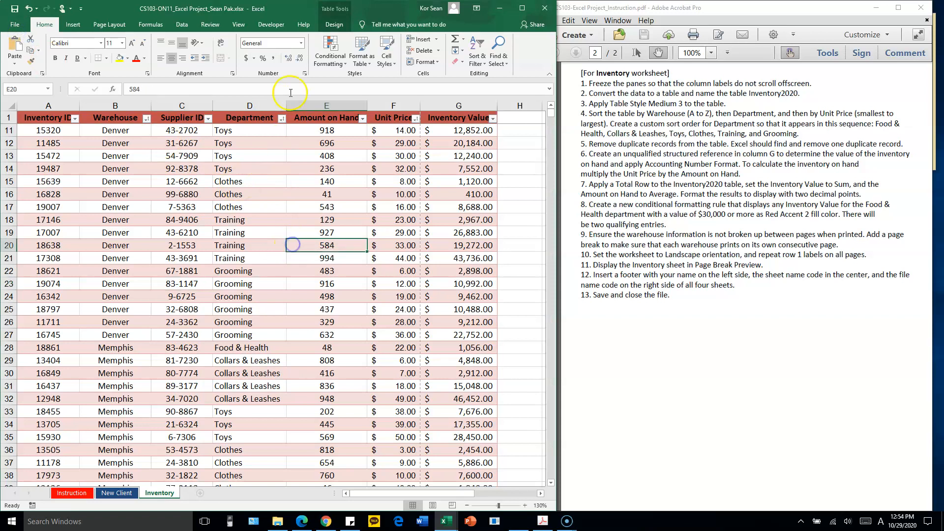
# Show the Inventory sheet in Page Layout view, allowing its panes to be unfrozen, and switch it to Page Break Preview at 100% zoom
pyautogui.click(246, 26)
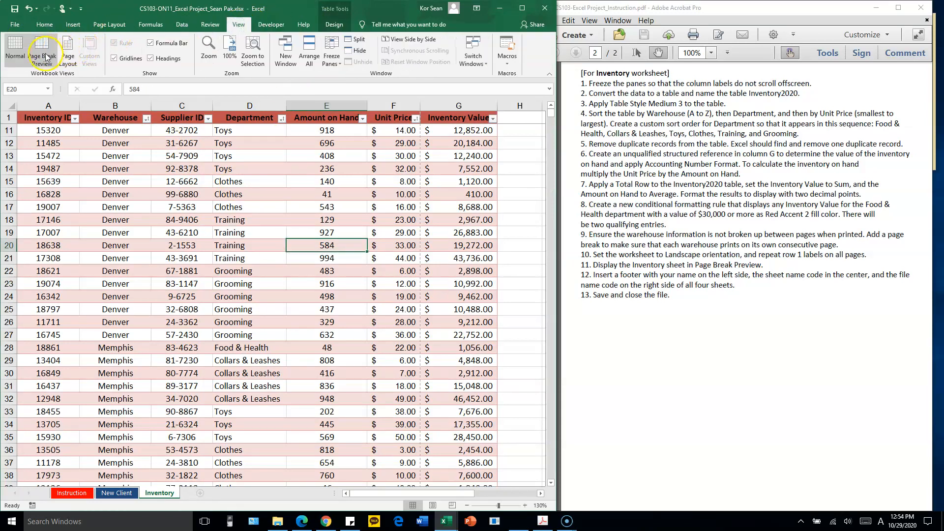
pyautogui.click(68, 55)
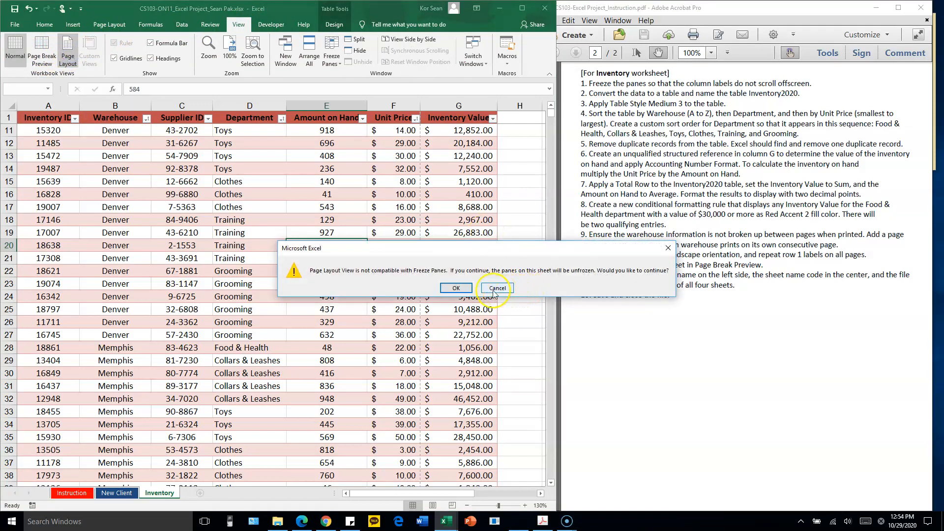
pyautogui.click(456, 288)
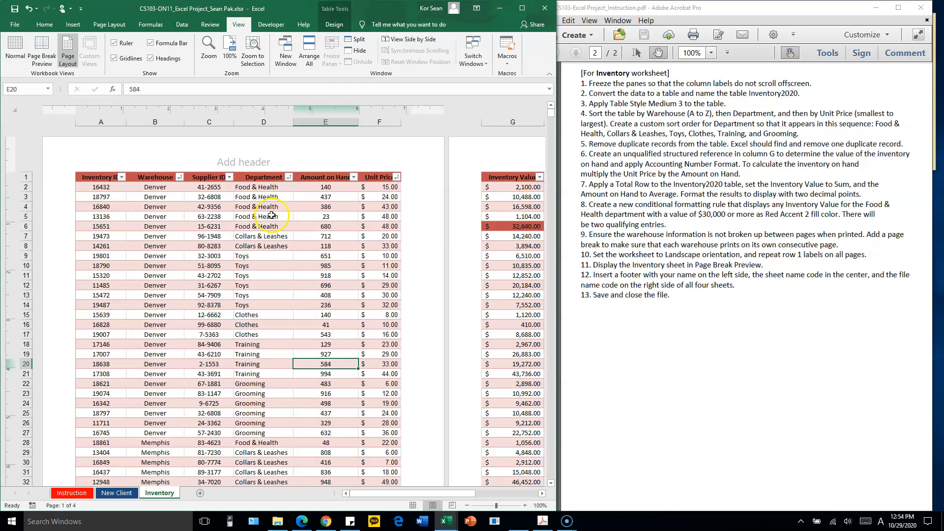
pyautogui.click(41, 51)
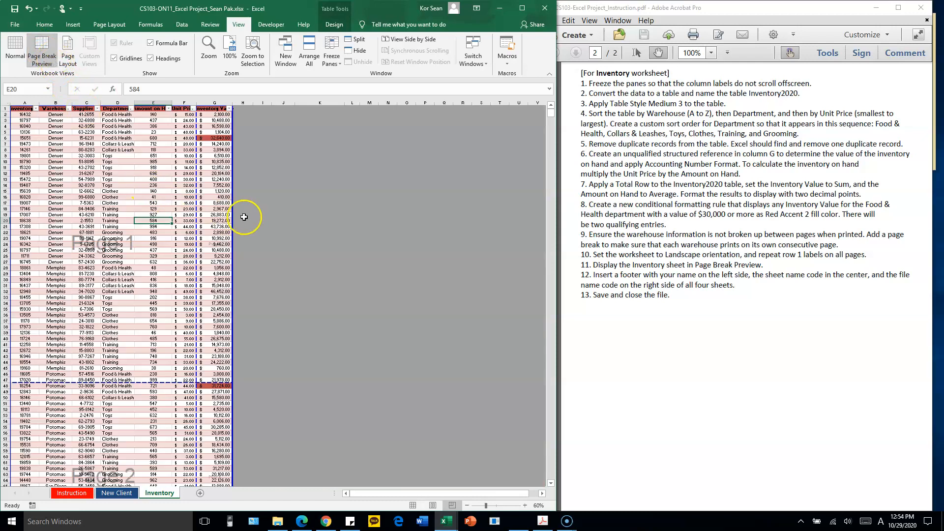
pyautogui.keyDown('ctrl'); pyautogui.scroll(4, 244, 217); pyautogui.keyUp('ctrl')
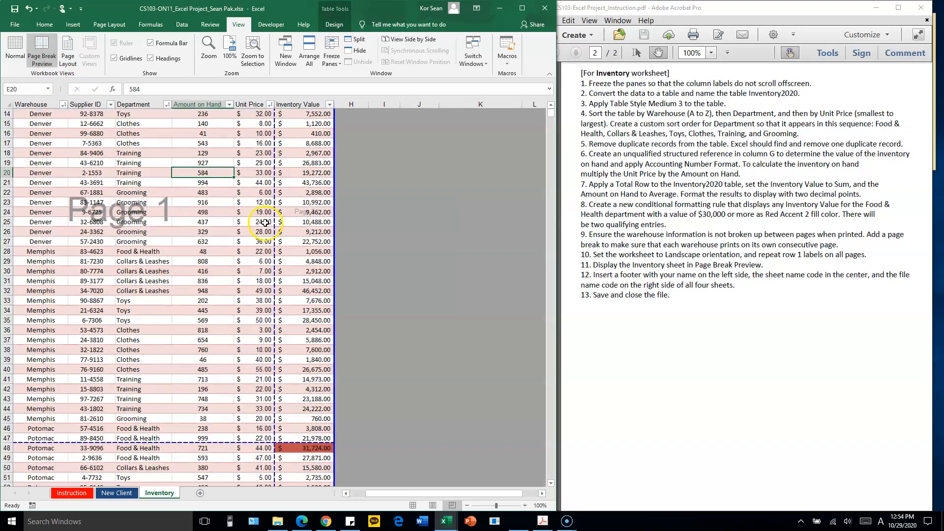
# Freeze the top row of the Inventory sheet and check that the column labels stay in place over the table
pyautogui.keyDown('ctrl'); pyautogui.scroll(1, 248, 202); pyautogui.keyUp('ctrl')
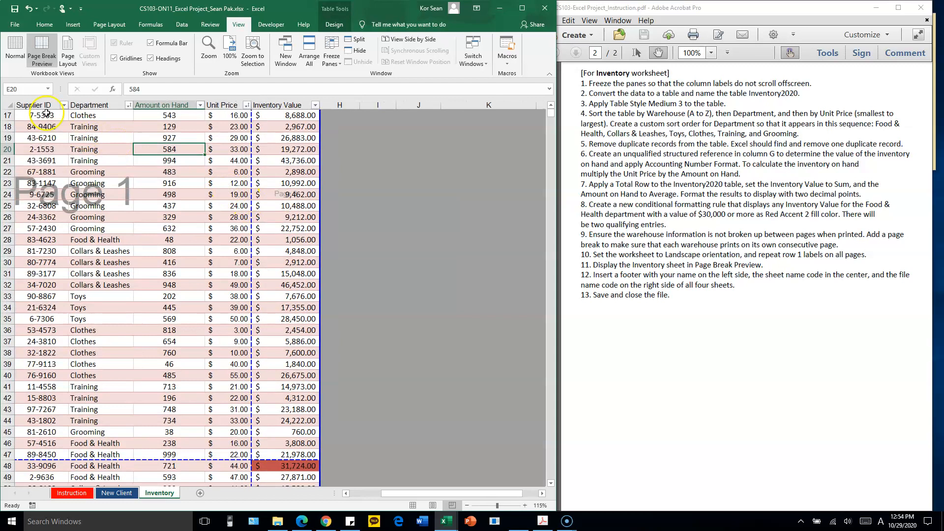
pyautogui.moveTo(552, 114); pyautogui.dragTo(552, 90)
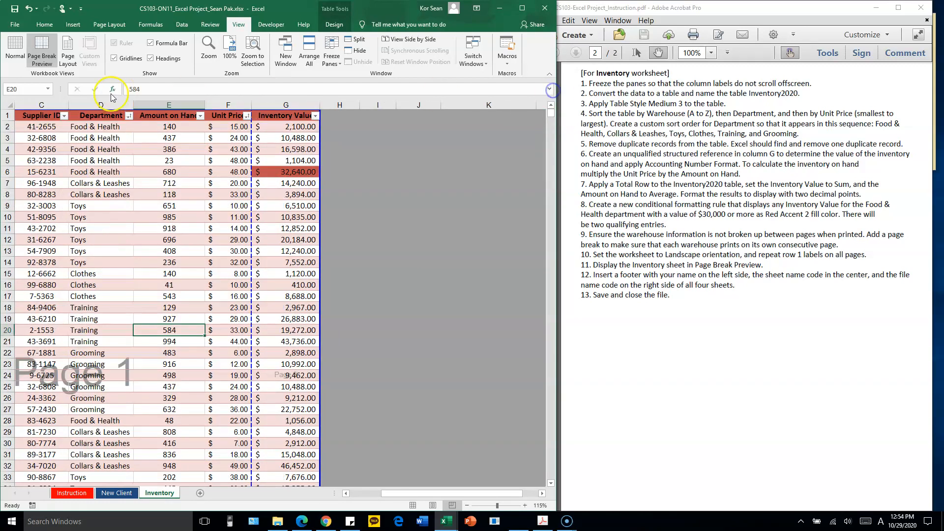
pyautogui.click(88, 149)
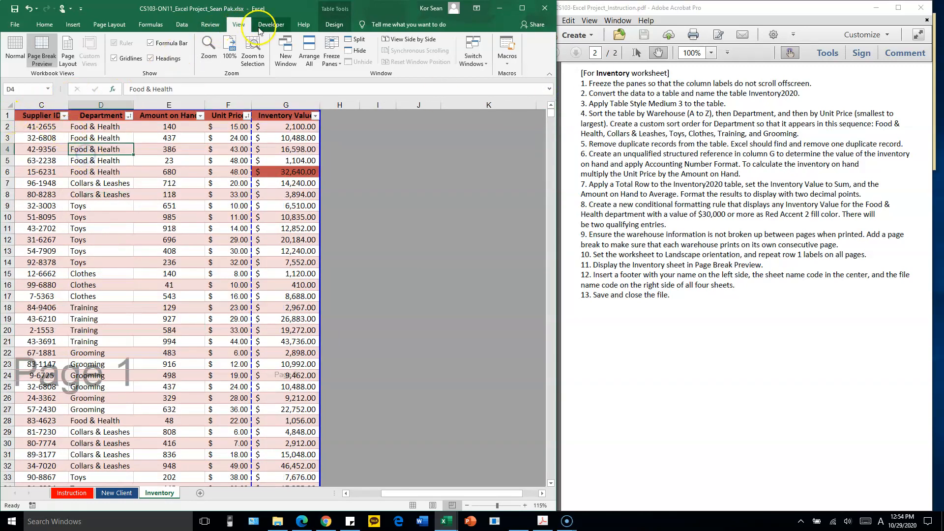
pyautogui.click(332, 59)
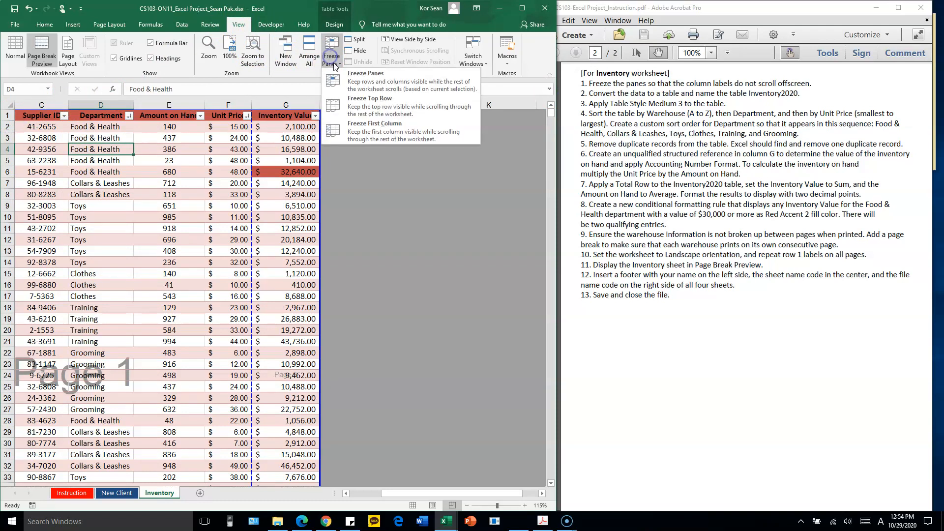
pyautogui.click(383, 109)
pyautogui.click(182, 172)
pyautogui.scroll(-5, 181, 183)
pyautogui.scroll(5, 181, 183)
pyautogui.scroll(-7, 231, 213)
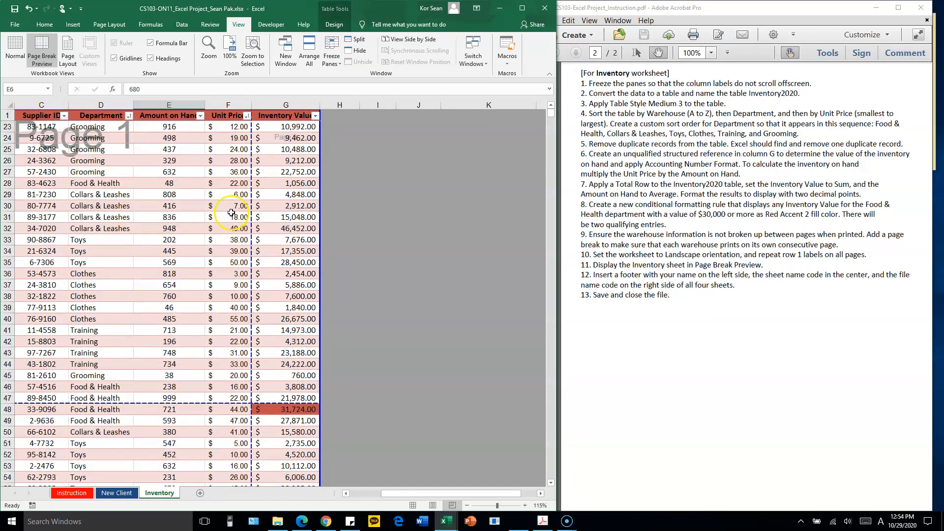
pyautogui.scroll(7, 231, 212)
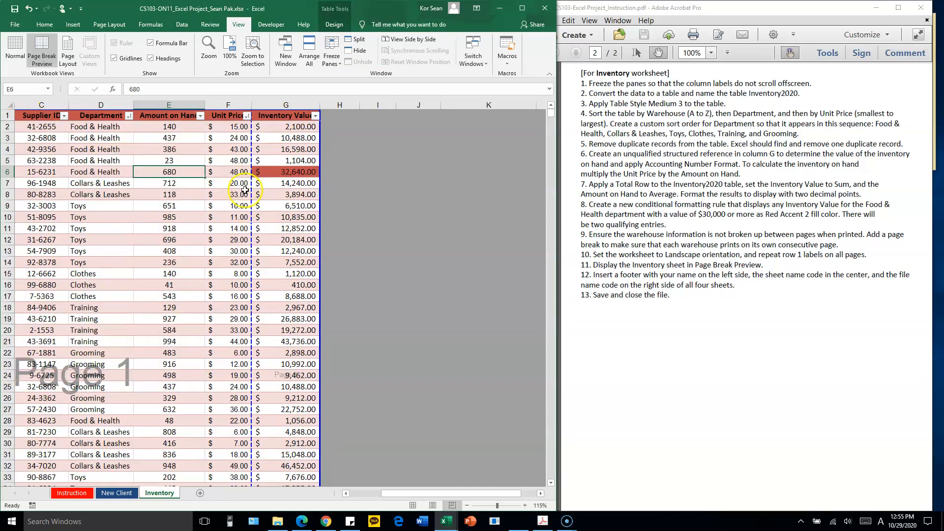
pyautogui.scroll(-5, 220, 219)
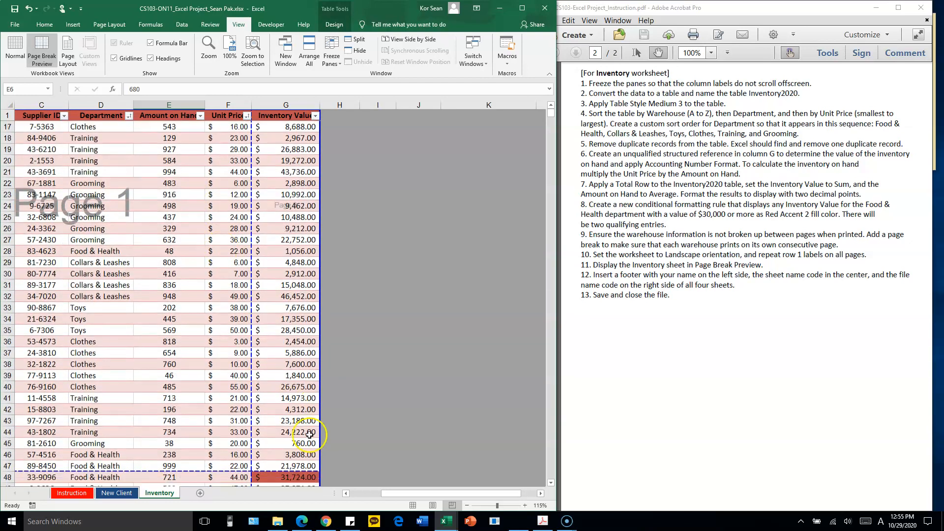
# Examine the Warehouse column around rows 44 to 48 to locate where the Memphis rows end and the Potomac rows begin
pyautogui.moveTo(385, 492); pyautogui.dragTo(312, 492)
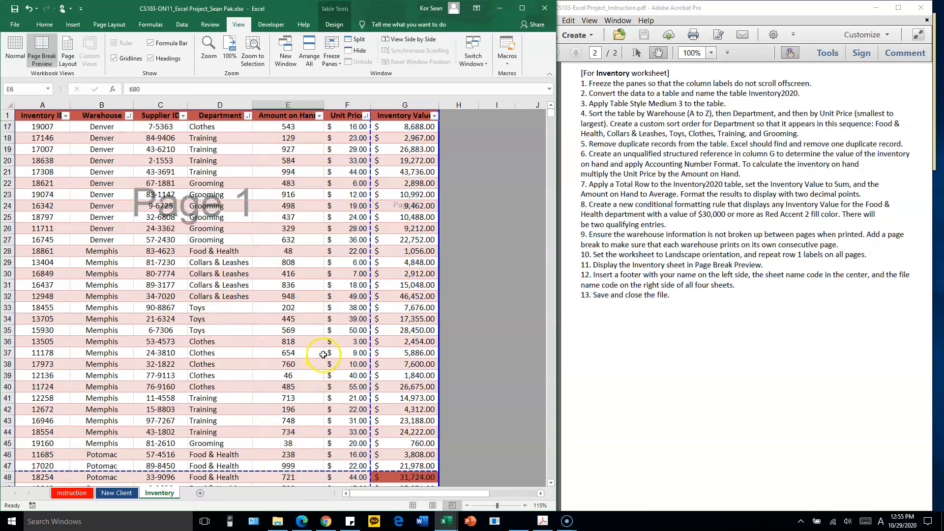
pyautogui.keyDown('ctrl'); pyautogui.scroll(1, 323, 354); pyautogui.keyUp('ctrl')
pyautogui.scroll(-4, 250, 340)
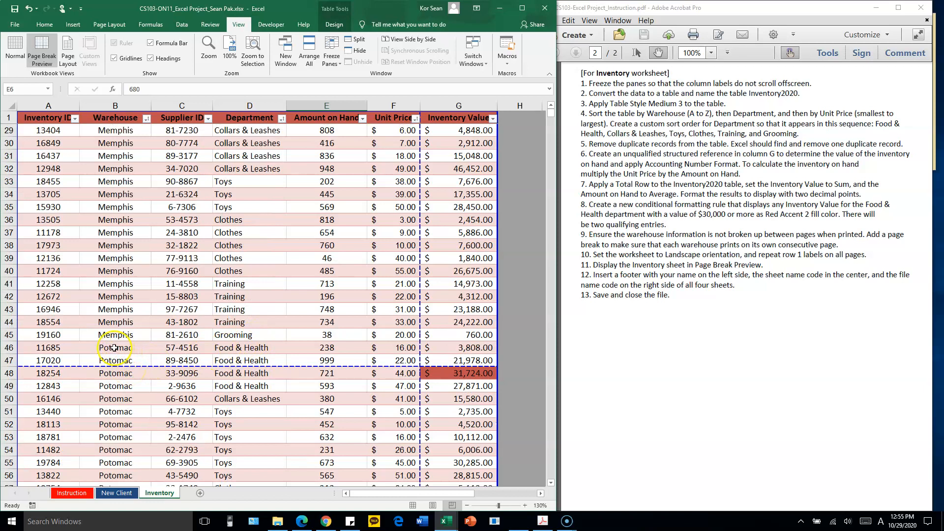
pyautogui.click(56, 348)
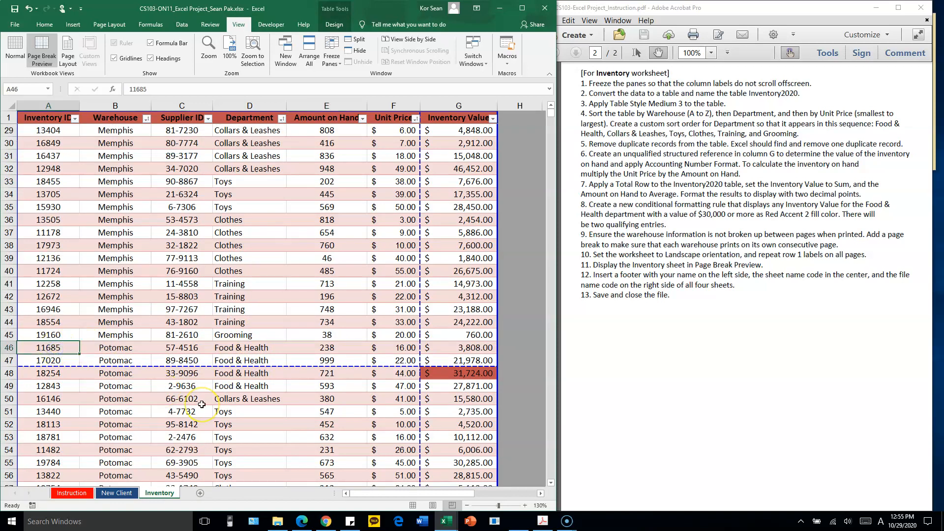
pyautogui.moveTo(53, 335); pyautogui.dragTo(449, 327)
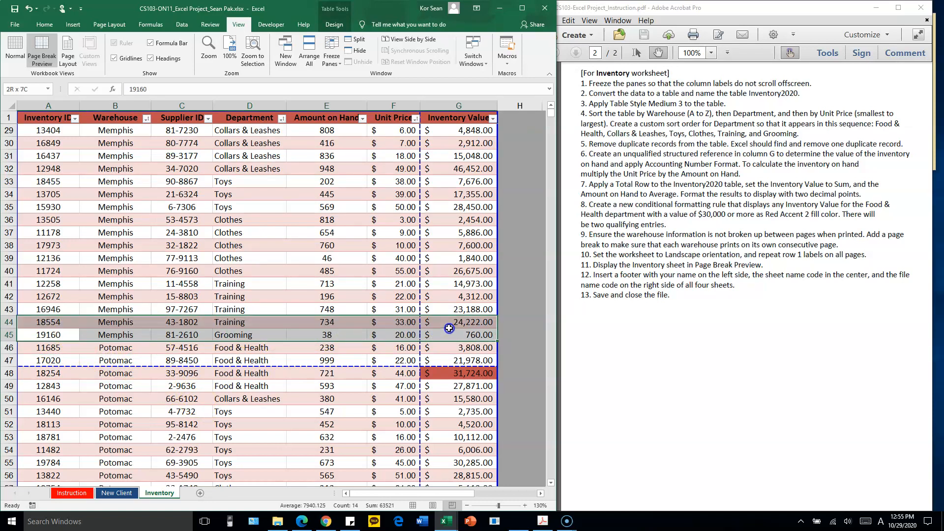
pyautogui.click(60, 352)
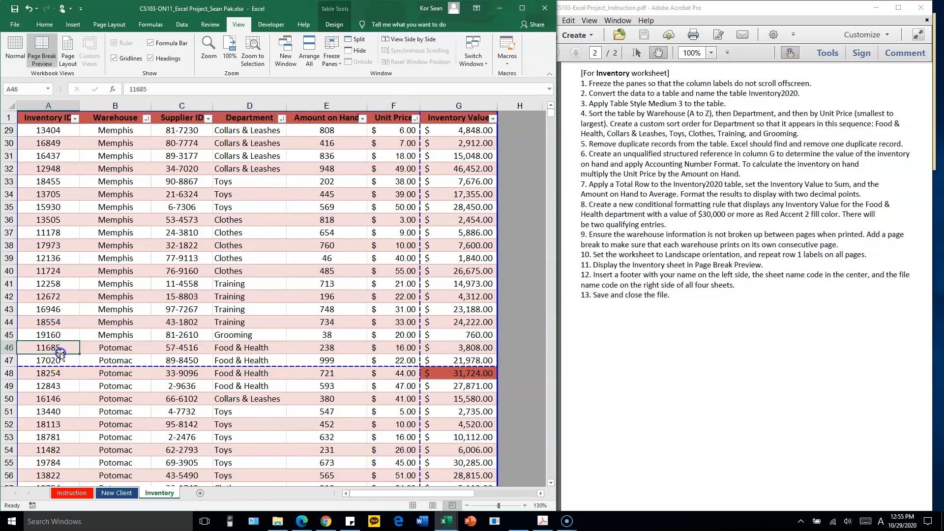
# Try inserting a page break at the first Potomac row from its Warehouse cell, B46, and undo it
pyautogui.click(125, 347)
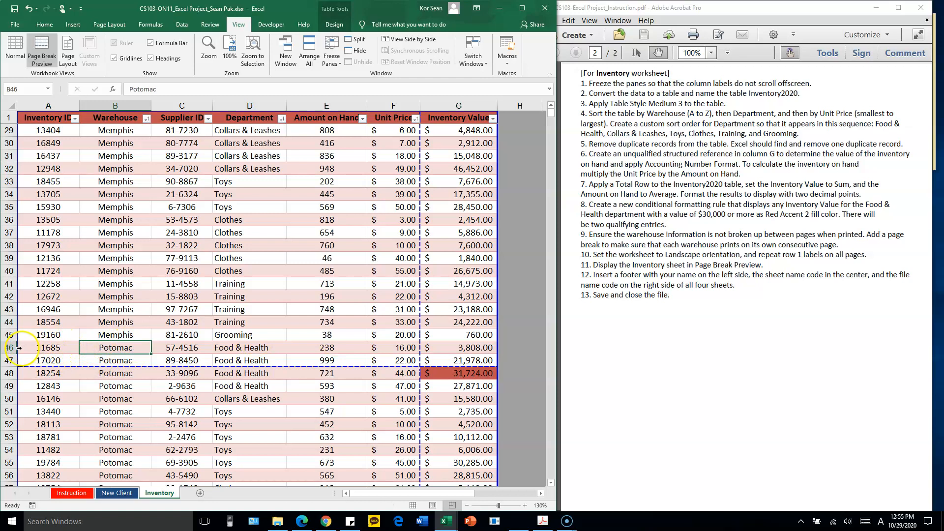
pyautogui.click(177, 349)
pyautogui.click(132, 350)
pyautogui.click(109, 25)
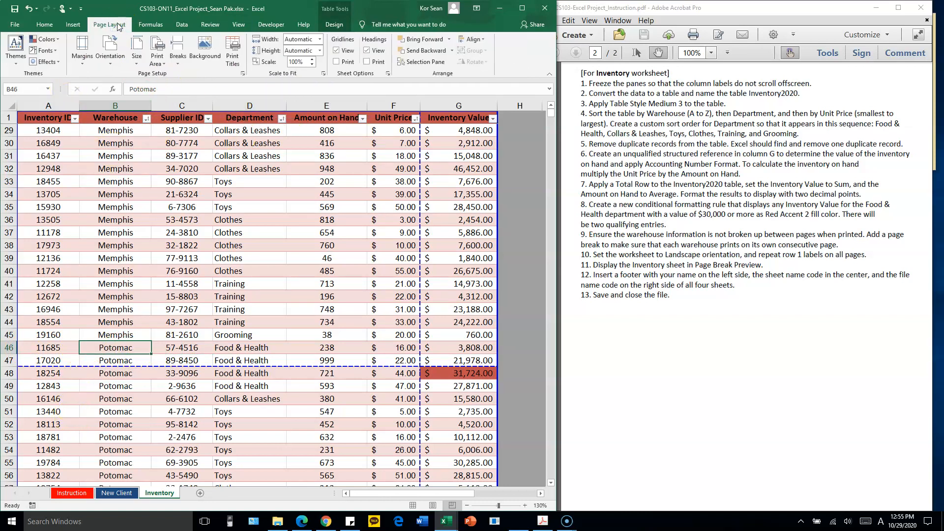
pyautogui.click(178, 58)
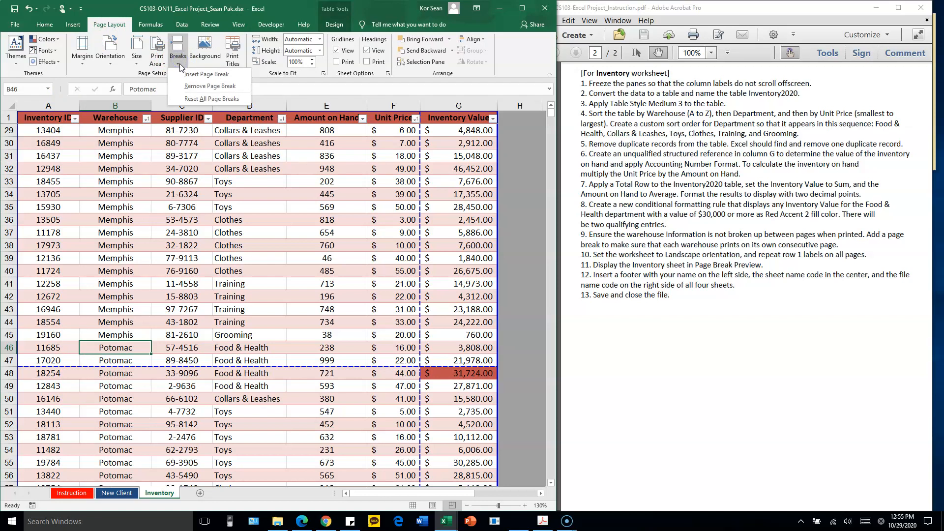
pyautogui.click(198, 74)
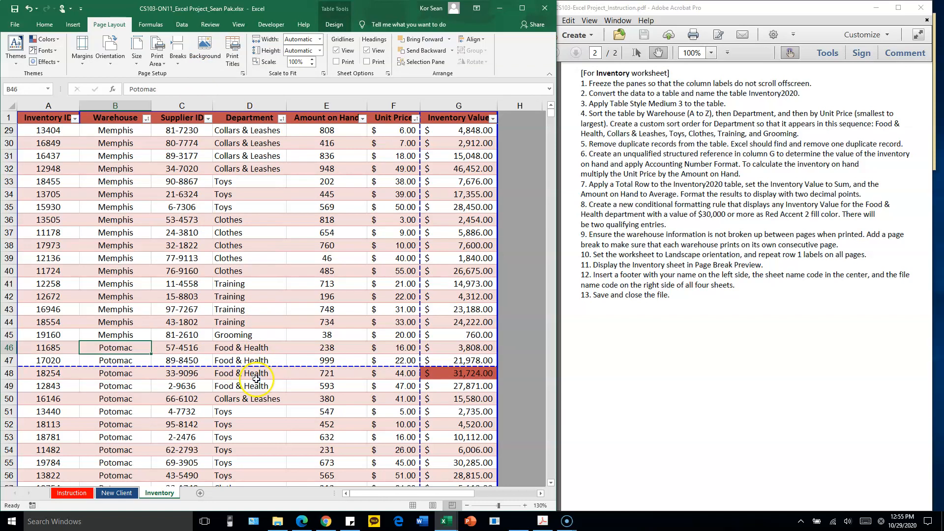
pyautogui.click(196, 374)
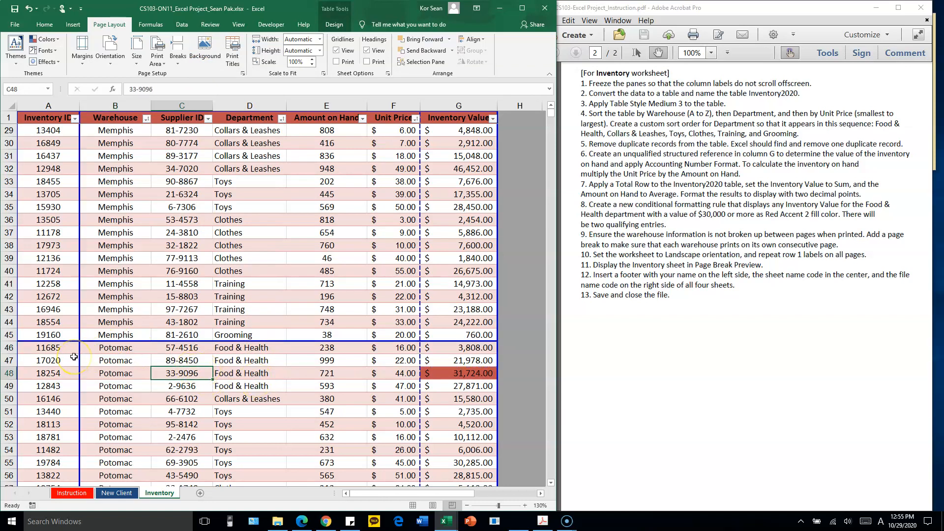
pyautogui.click(104, 347)
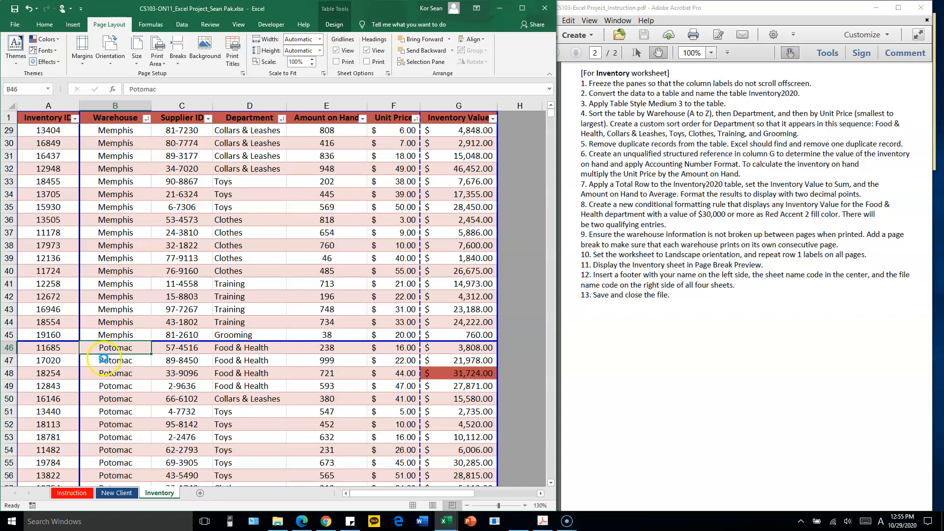
pyautogui.moveTo(104, 358); pyautogui.dragTo(104, 358)
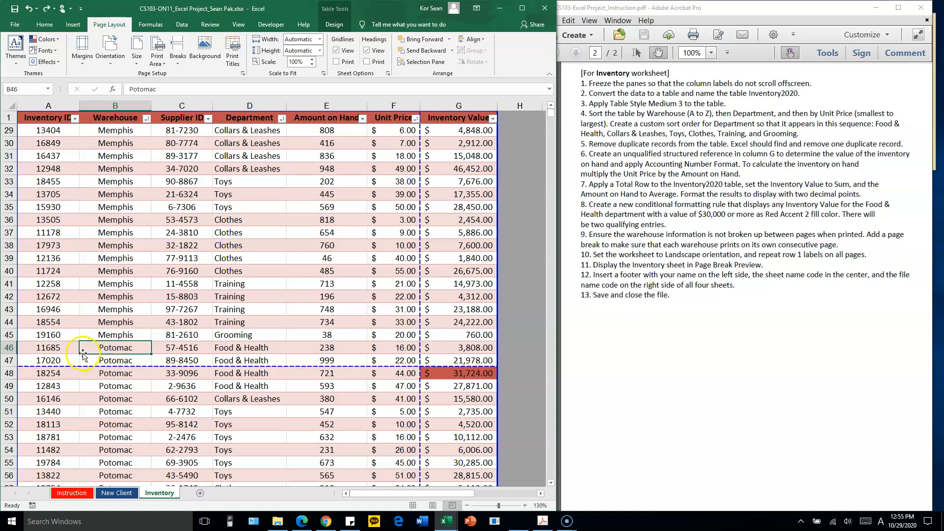
# Insert a page break above the first Potomac row from cell A46, and check the rows from there to the Total Row
pyautogui.click(54, 349)
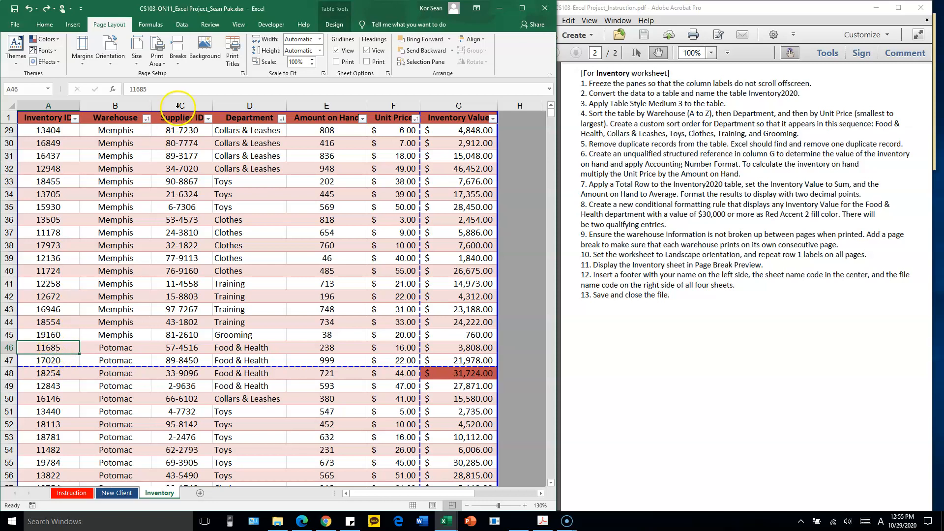
pyautogui.click(175, 61)
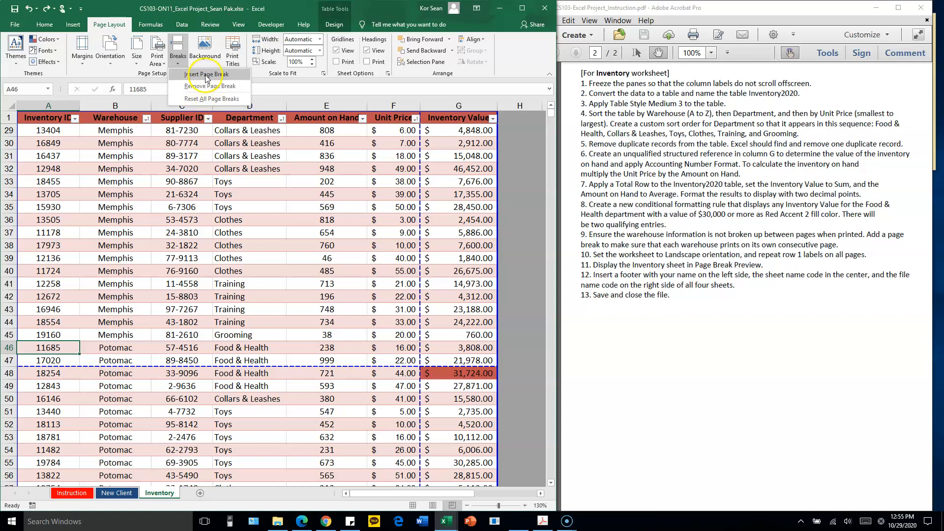
pyautogui.click(206, 75)
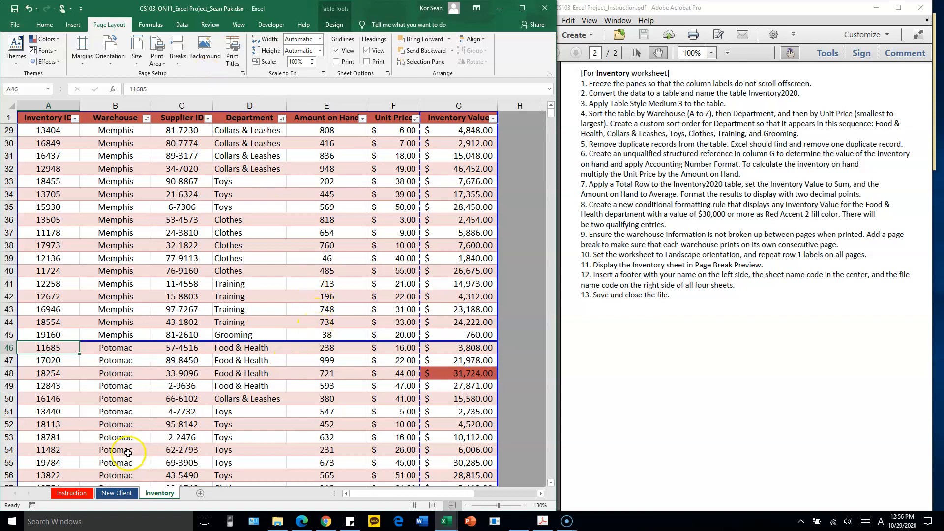
pyautogui.click(124, 386)
pyautogui.moveTo(51, 335); pyautogui.dragTo(406, 331)
pyautogui.click(182, 361)
pyautogui.scroll(5, 246, 329)
pyautogui.scroll(-10, 254, 317)
pyautogui.scroll(-5, 261, 309)
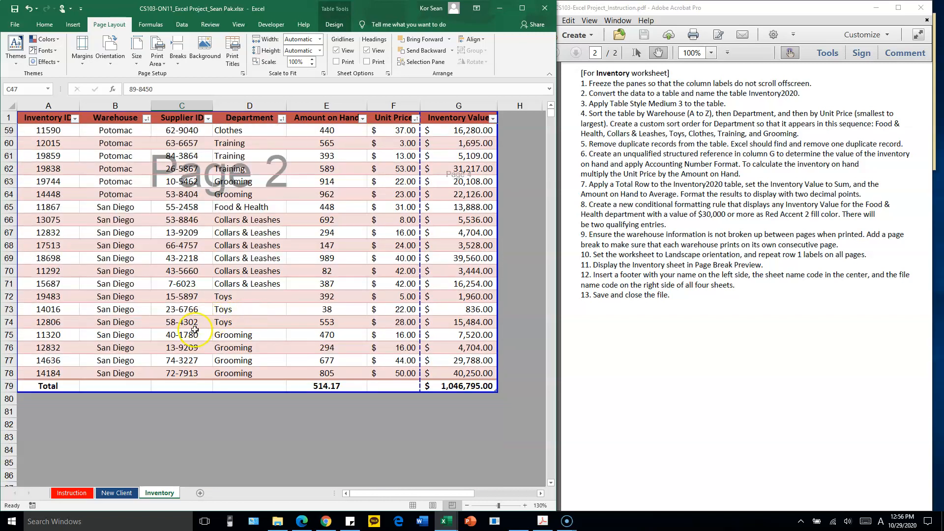
pyautogui.scroll(7, 259, 334)
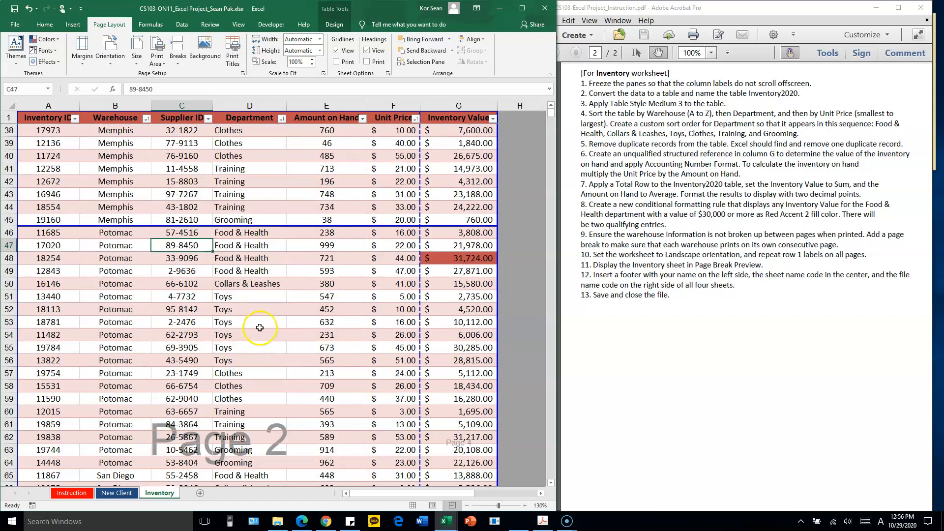
# Insert a page break above the first Memphis row from cell A28, and check how the Denver and Memphis rows divide
pyautogui.scroll(5, 260, 328)
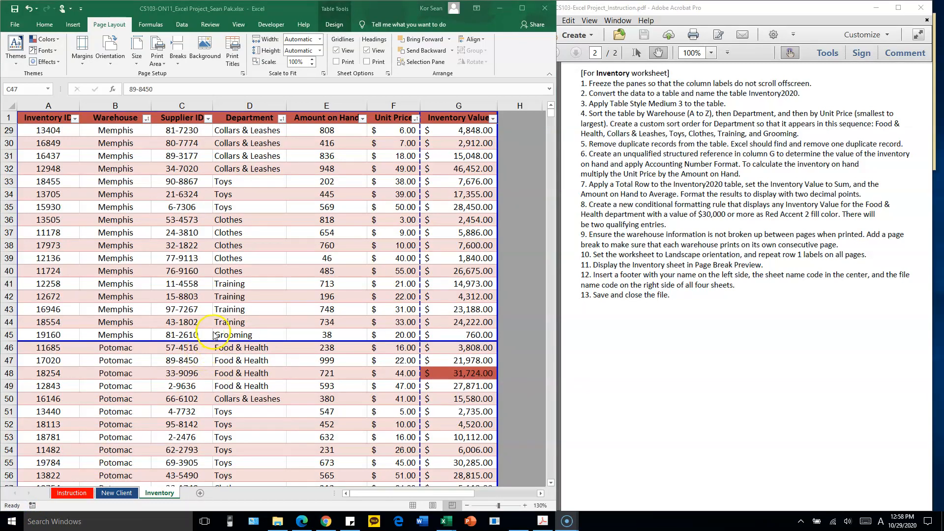
pyautogui.scroll(4, 184, 301)
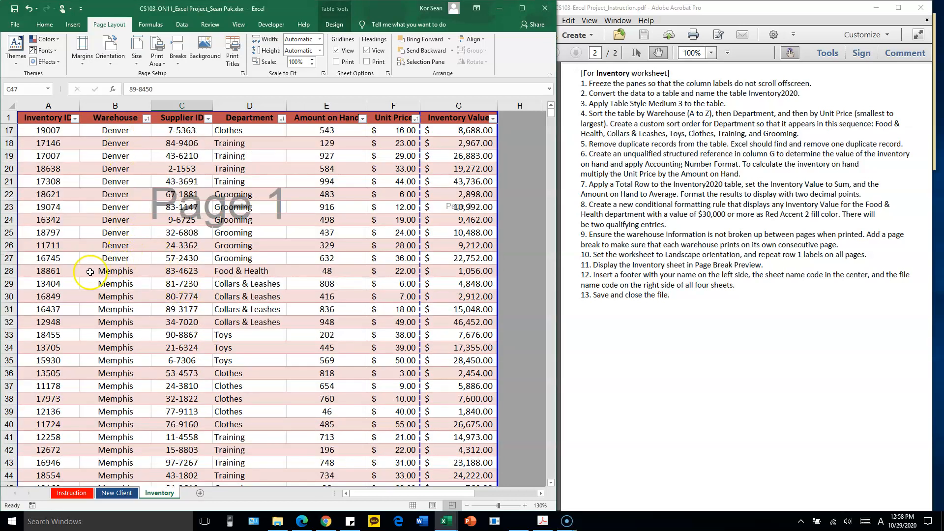
pyautogui.click(54, 270)
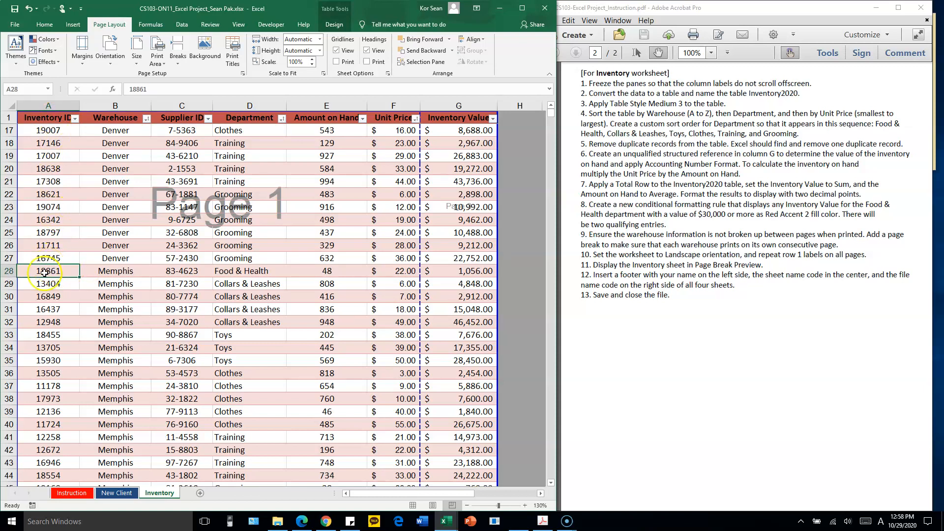
pyautogui.click(178, 61)
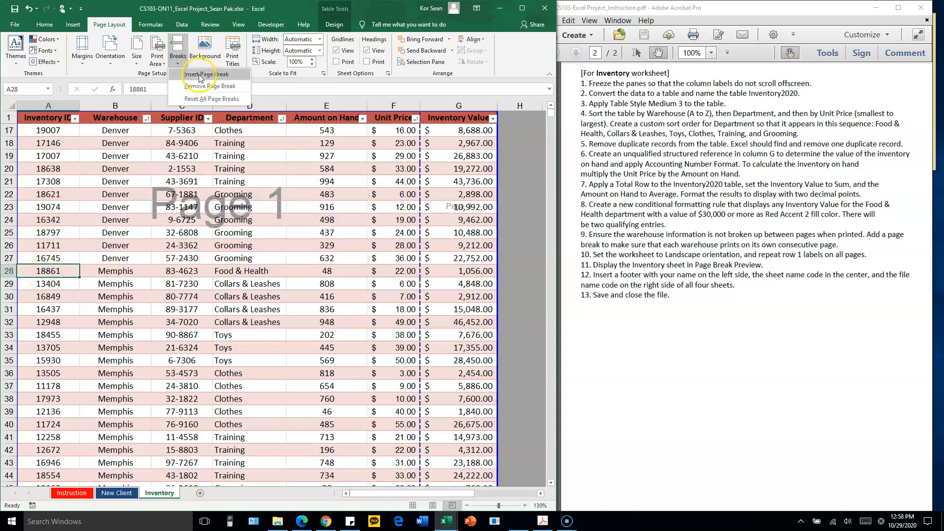
pyautogui.click(199, 75)
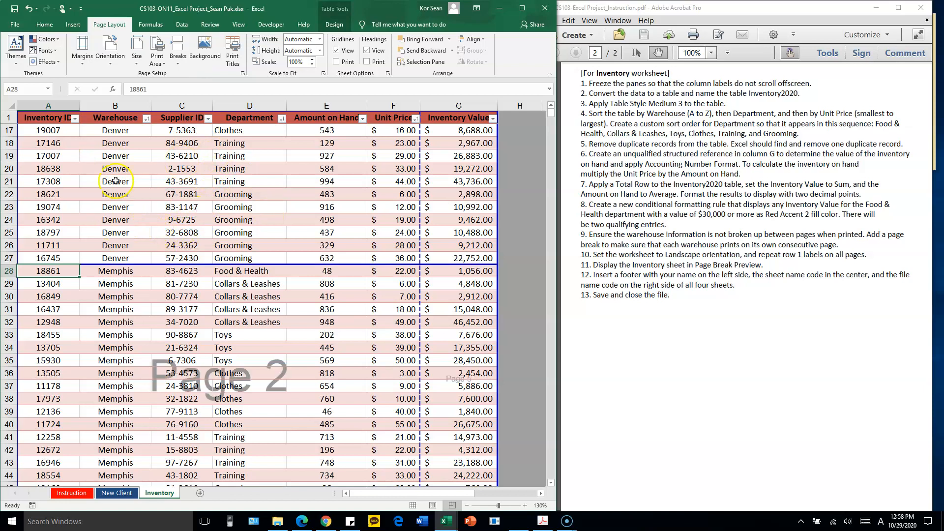
pyautogui.moveTo(118, 136); pyautogui.dragTo(110, 246)
pyautogui.click(187, 271)
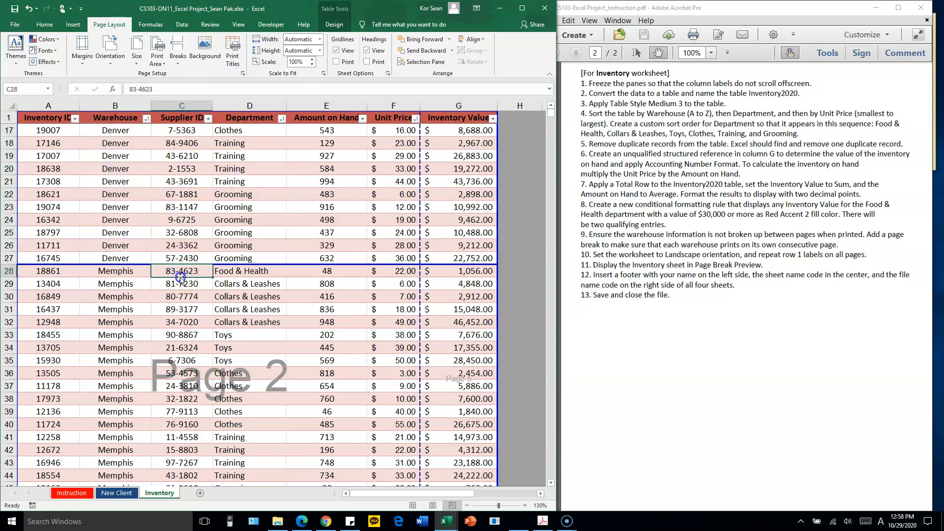
pyautogui.scroll(-3, 202, 270)
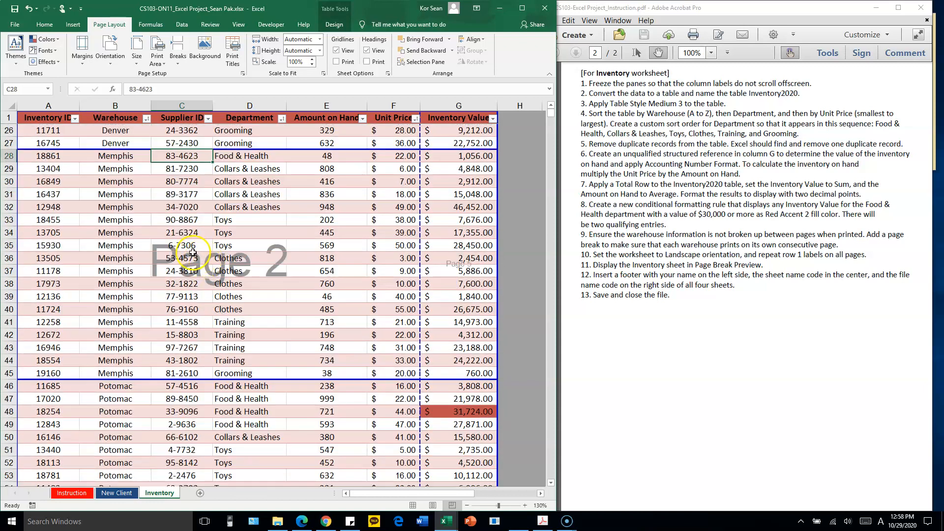
pyautogui.moveTo(120, 159); pyautogui.dragTo(98, 373)
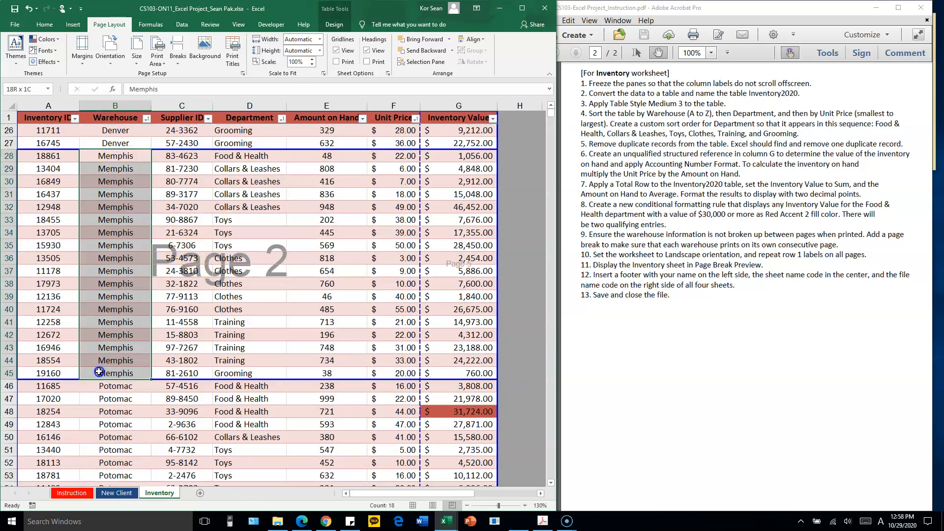
pyautogui.click(173, 347)
# Insert a page break above the first San Diego row from cell A65, and check the San Diego rows down to the Total Row
pyautogui.scroll(-3, 168, 339)
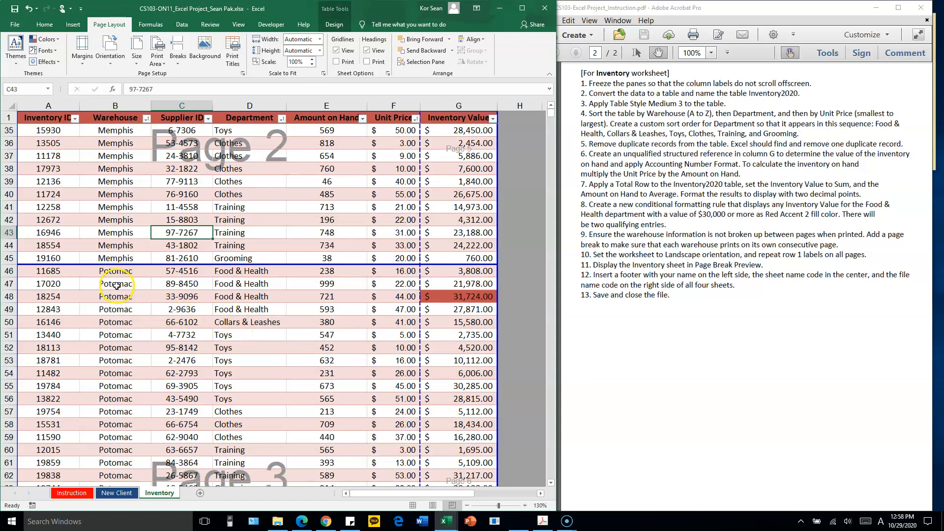
pyautogui.scroll(-3, 117, 285)
pyautogui.scroll(-3, 168, 273)
pyautogui.click(49, 321)
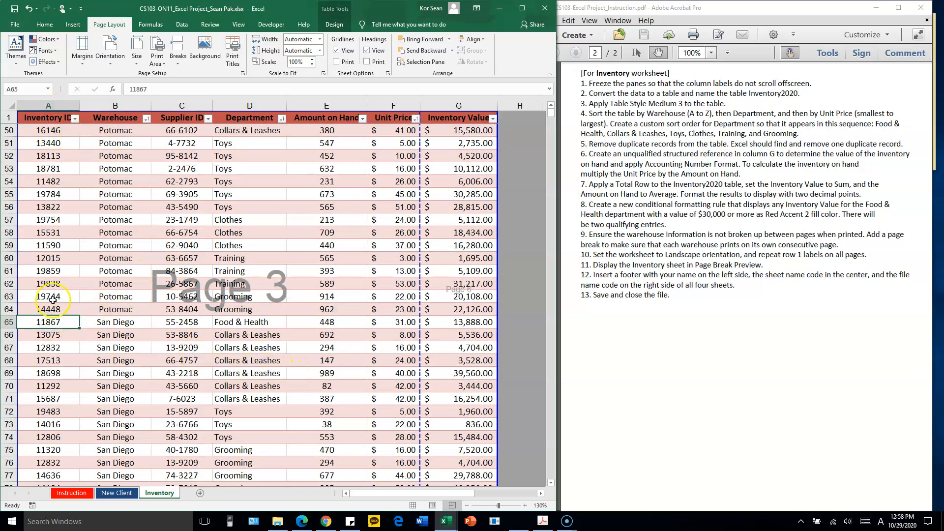
pyautogui.click(178, 58)
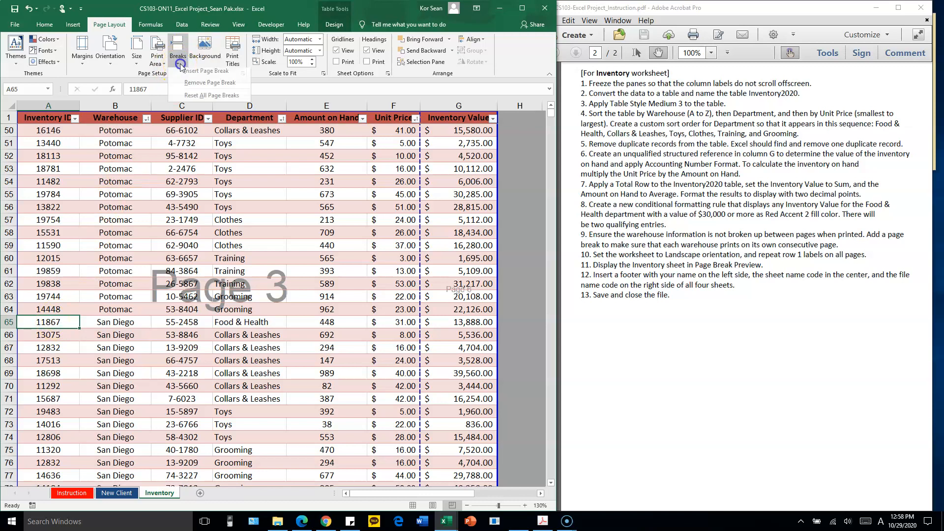
pyautogui.click(210, 76)
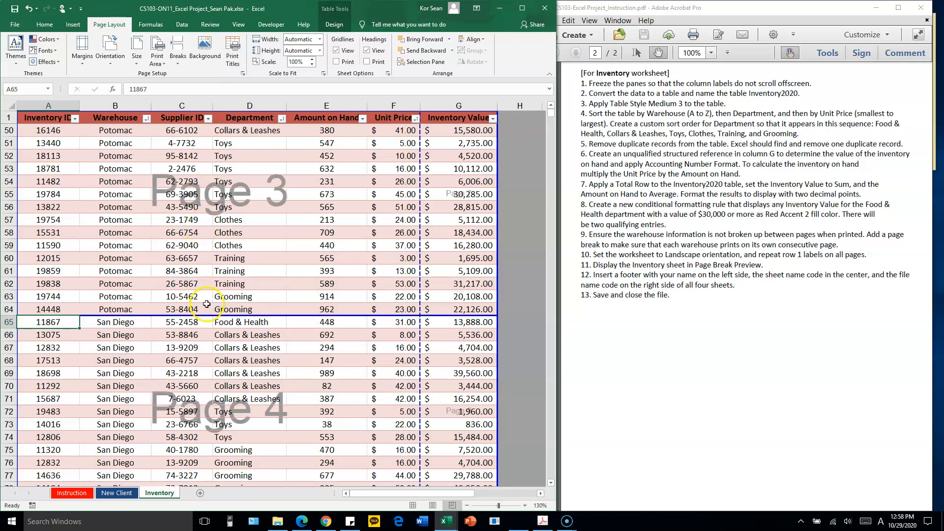
pyautogui.scroll(-2, 163, 290)
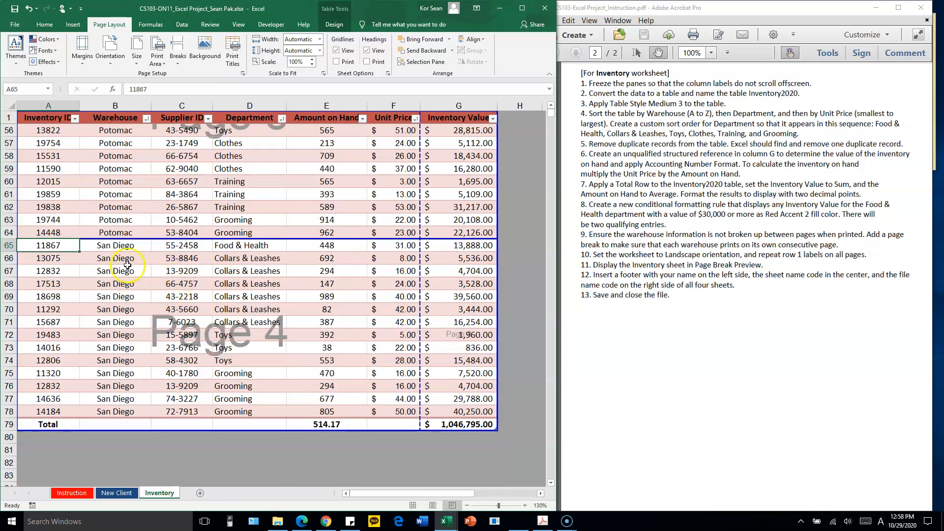
pyautogui.moveTo(109, 245); pyautogui.dragTo(110, 410)
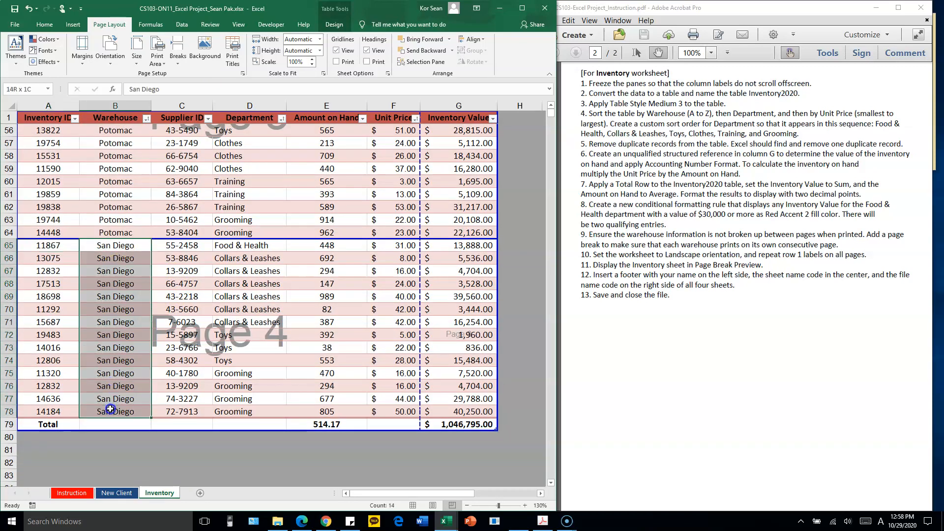
pyautogui.click(312, 348)
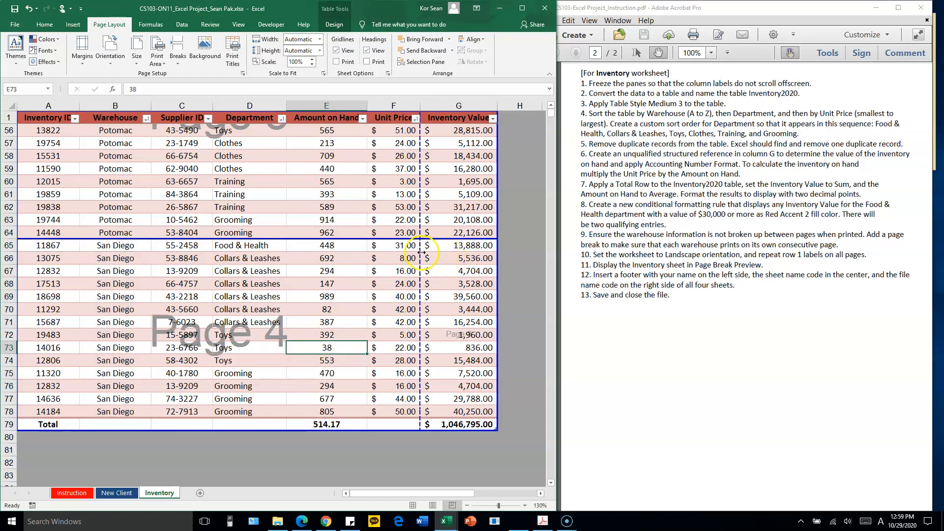
# Set the Inventory worksheet to Landscape orientation and check how the warehouse pages divide
pyautogui.scroll(16, 416, 247)
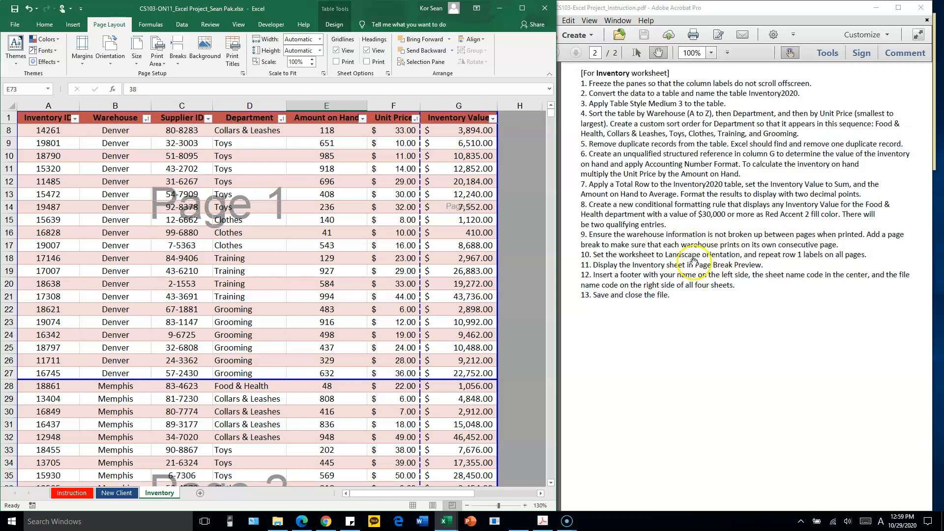
pyautogui.click(111, 61)
pyautogui.click(128, 103)
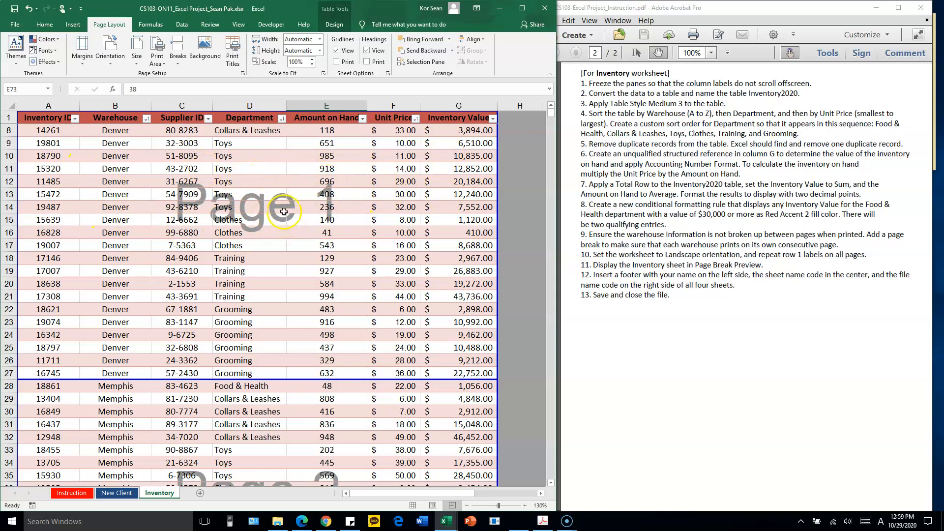
pyautogui.scroll(-3, 269, 212)
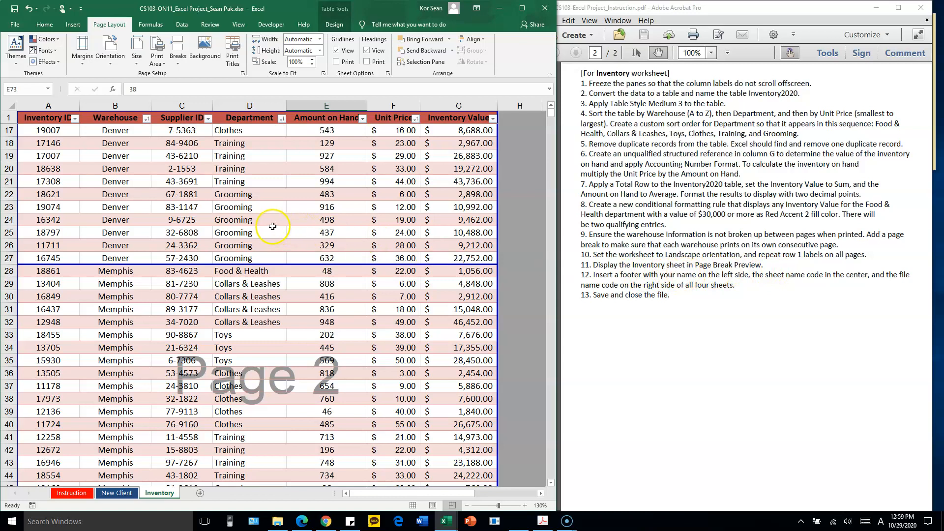
pyautogui.click(220, 218)
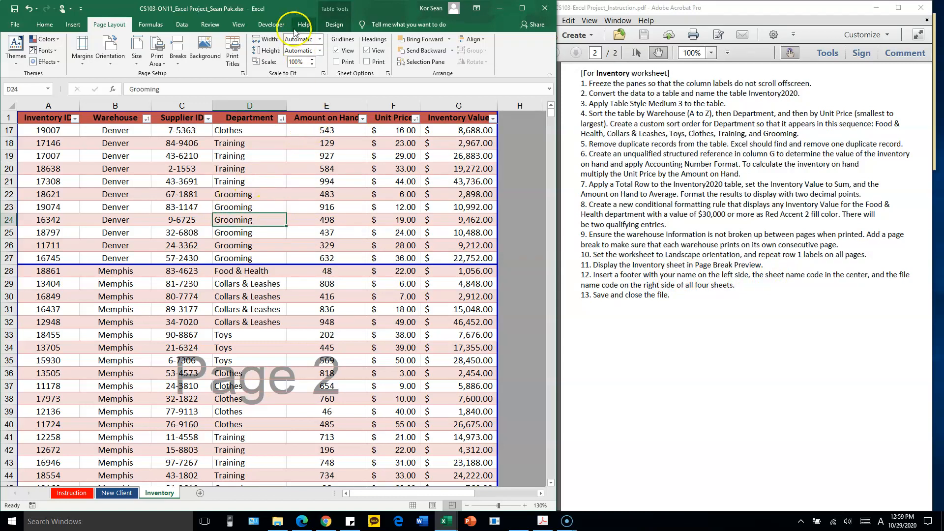
pyautogui.click(239, 25)
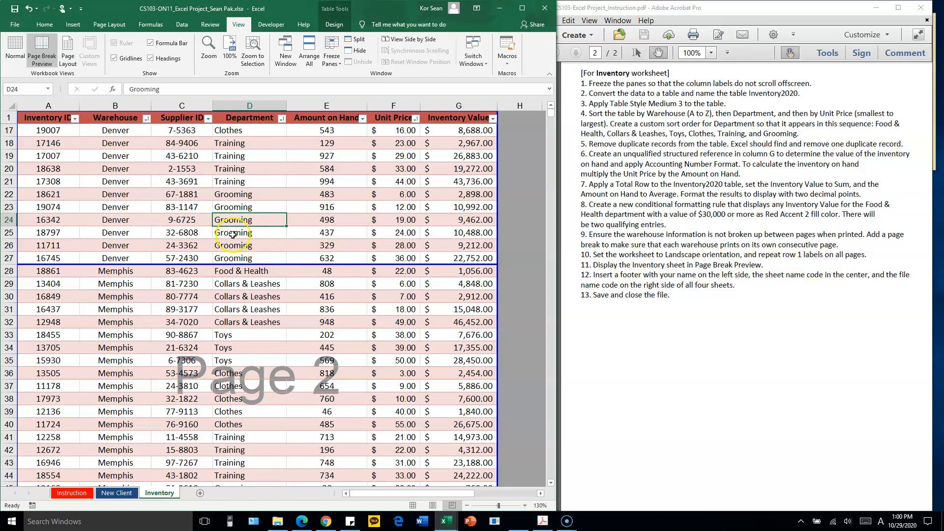
# Set row 1 ($1:$1) as the row to repeat at the top of every printed page of the Inventory worksheet
pyautogui.click(67, 119)
pyautogui.moveTo(68, 119); pyautogui.dragTo(459, 120)
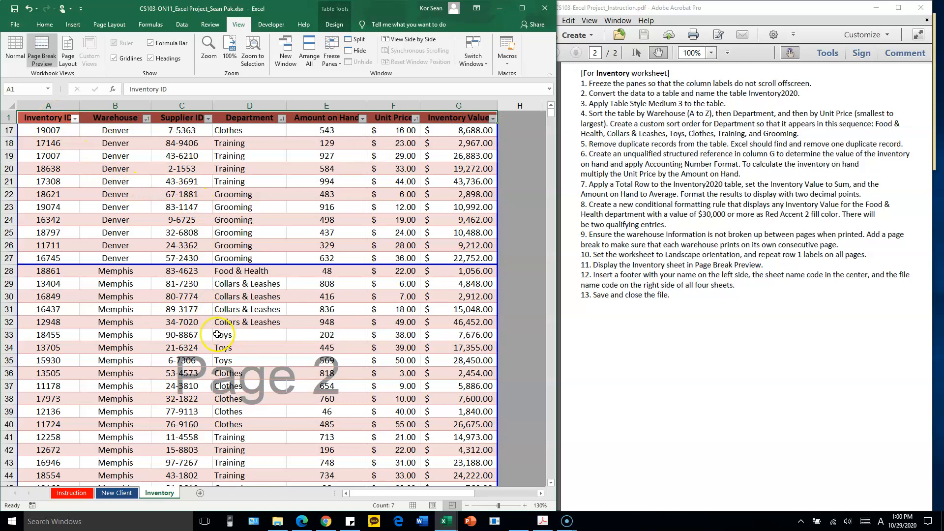
pyautogui.click(91, 275)
pyautogui.click(117, 193)
pyautogui.click(111, 26)
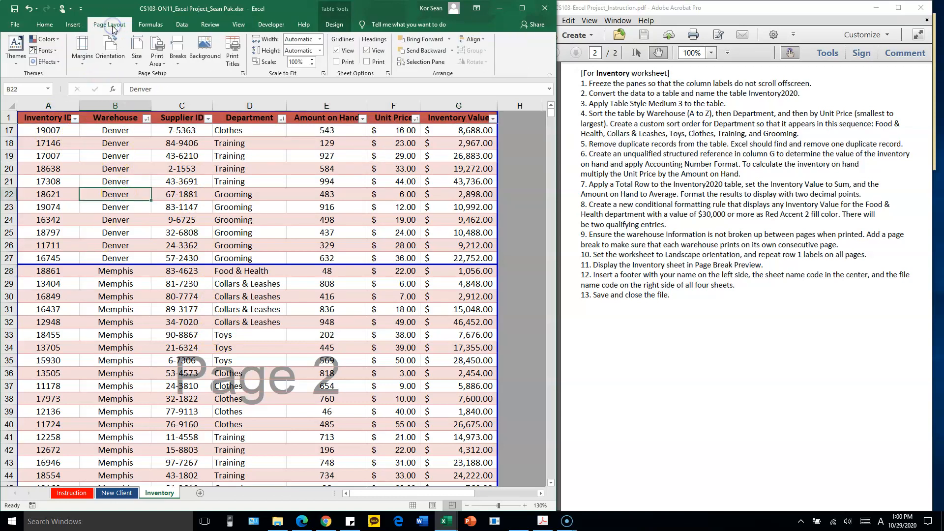
pyautogui.click(243, 75)
pyautogui.moveTo(659, 30); pyautogui.dragTo(245, 146)
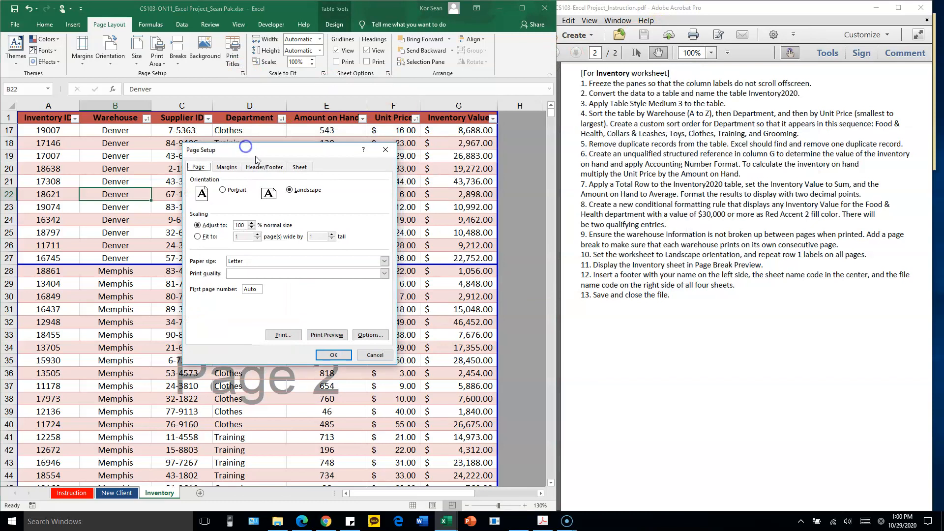
pyautogui.click(306, 169)
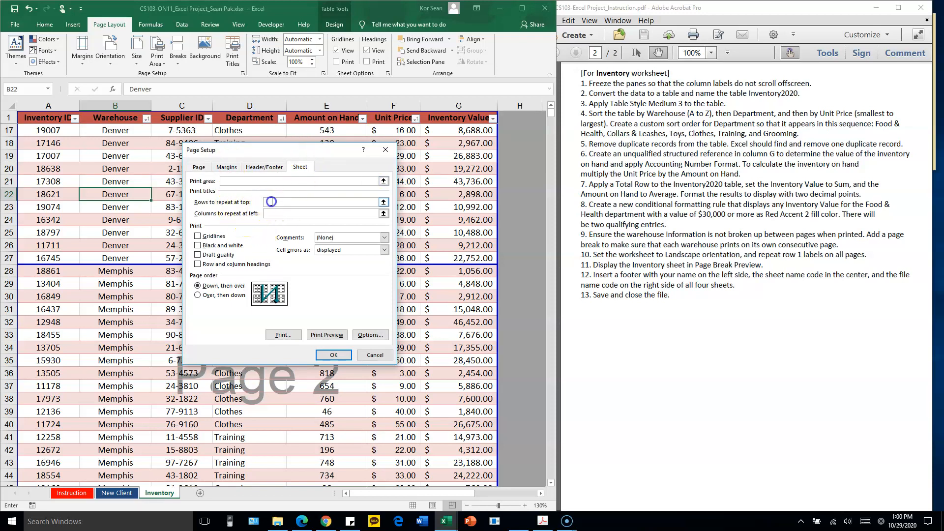
pyautogui.click(272, 202)
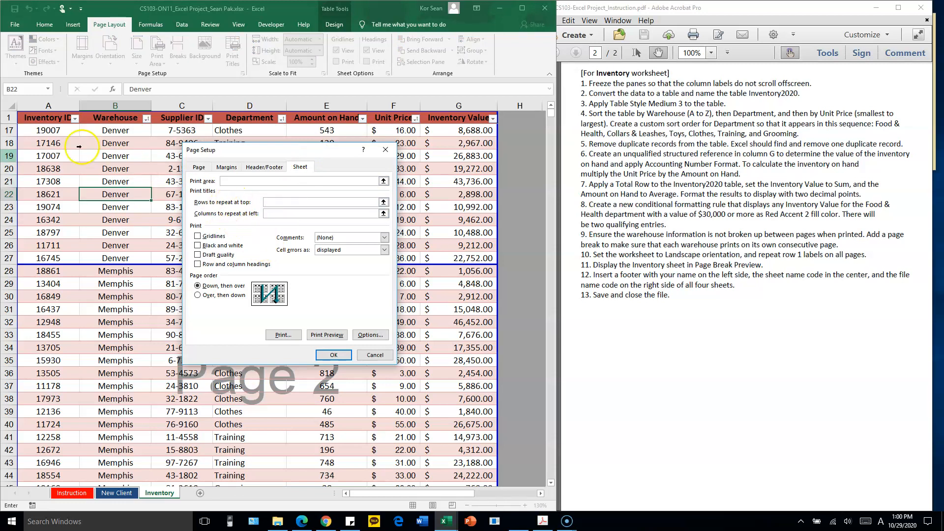
pyautogui.click(7, 118)
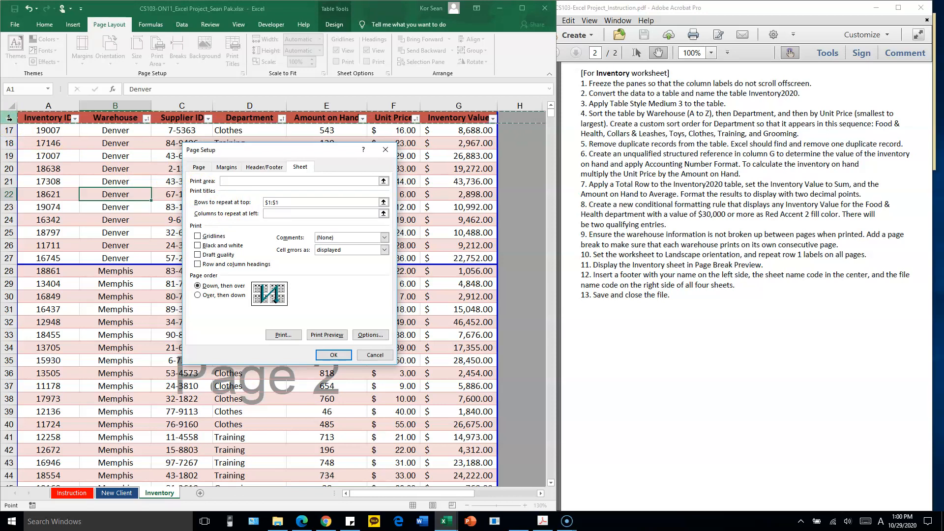
pyautogui.click(305, 201)
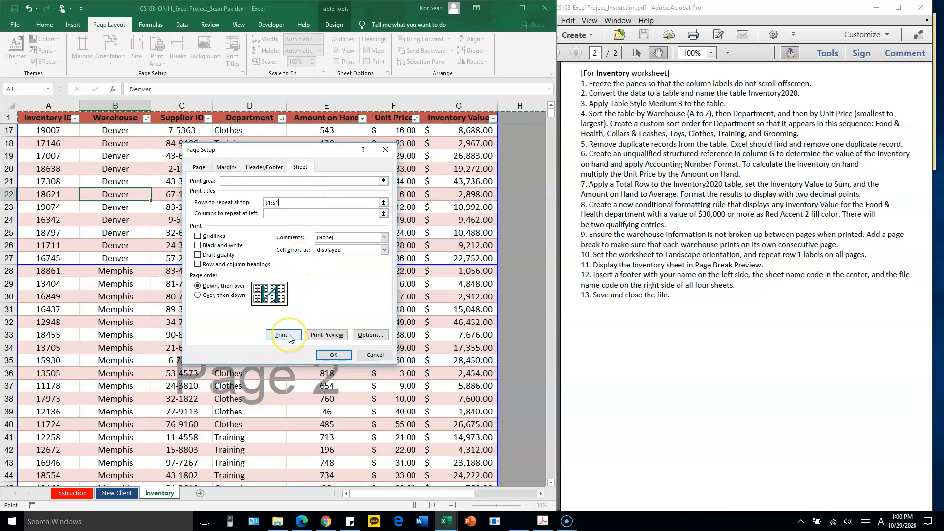
# Examine all four pages in the print preview for the repeated row 1 labels and separate warehouses, and return to the worksheet
pyautogui.click(328, 337)
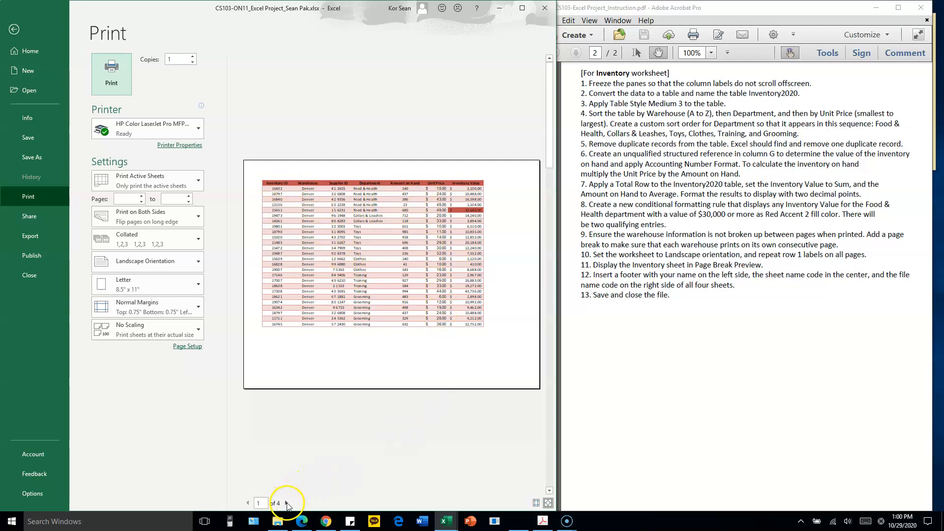
pyautogui.click(287, 503)
pyautogui.click(287, 503)
pyautogui.click(287, 503)
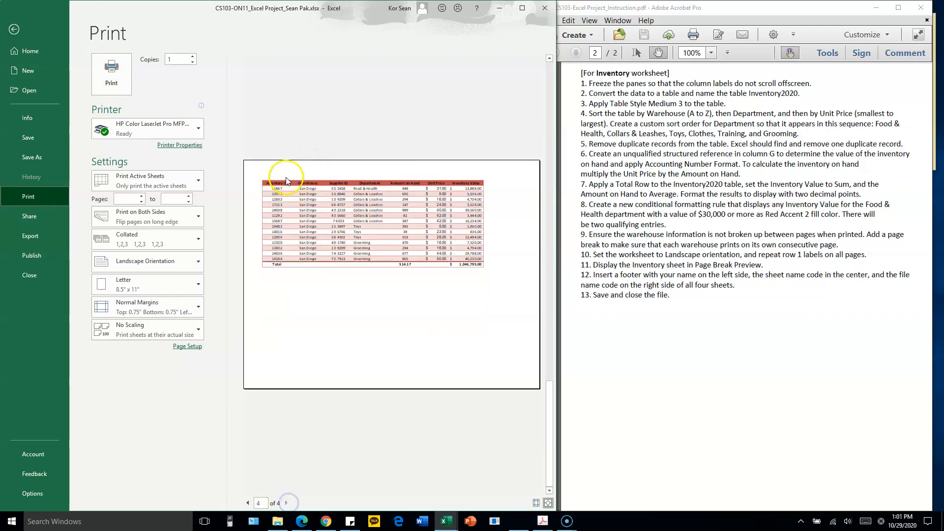
pyautogui.click(247, 503)
pyautogui.click(247, 503)
pyautogui.click(247, 503)
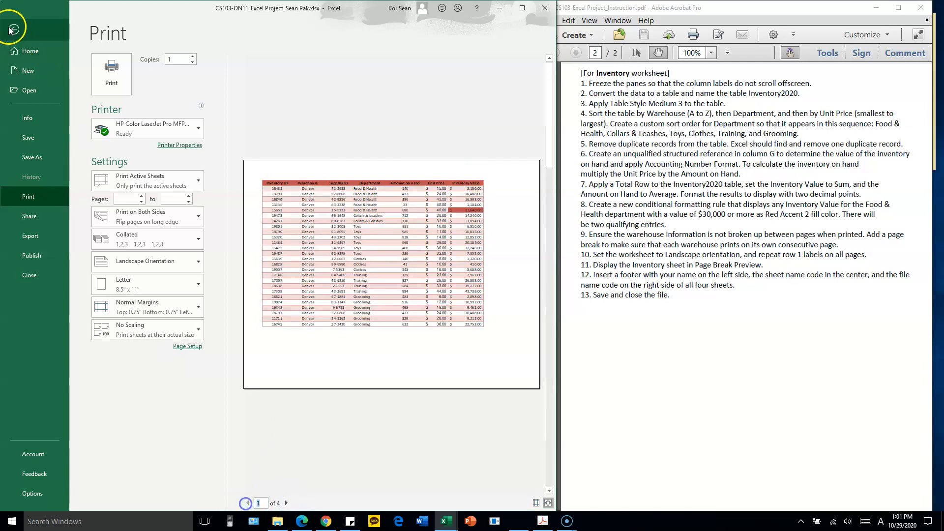
pyautogui.click(10, 28)
pyautogui.click(337, 233)
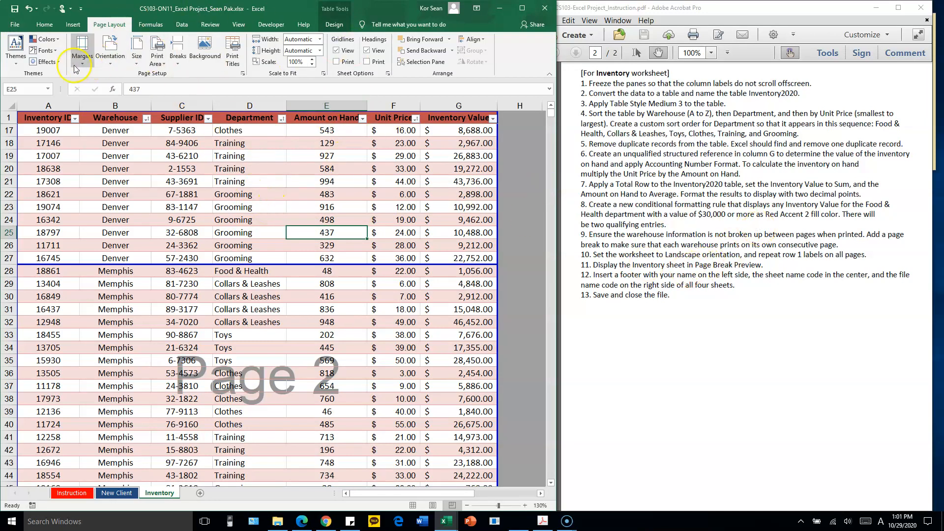
# Check that the Inventory sheet is displayed in Page Break Preview
pyautogui.click(249, 29)
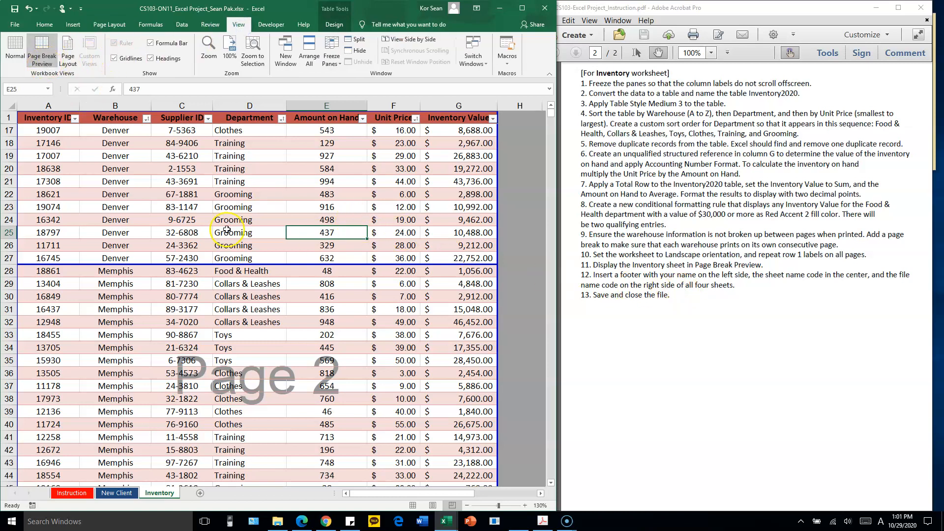
pyautogui.scroll(4, 458, 231)
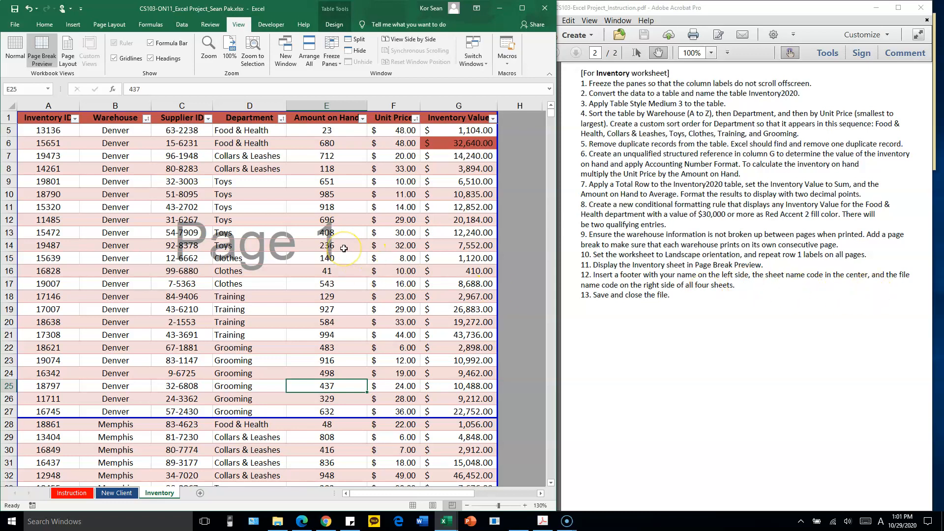
pyautogui.click(157, 220)
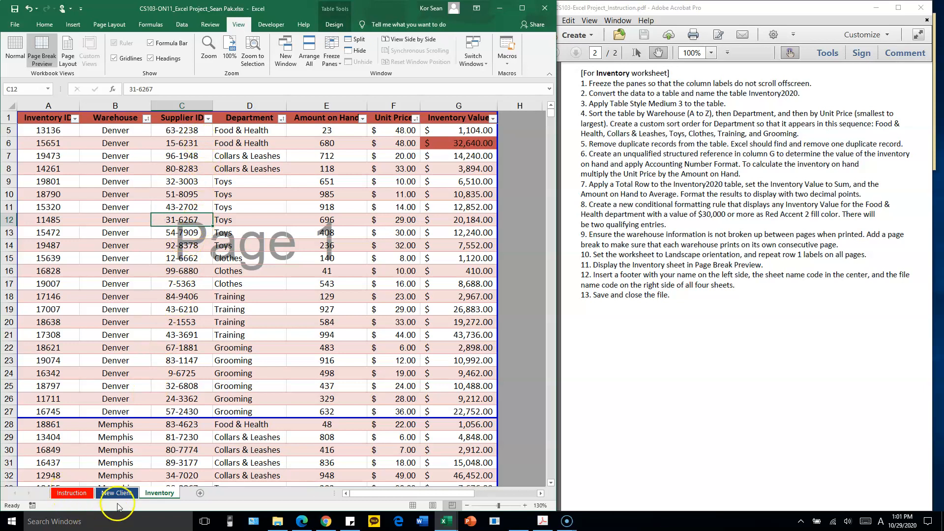
pyautogui.click(233, 270)
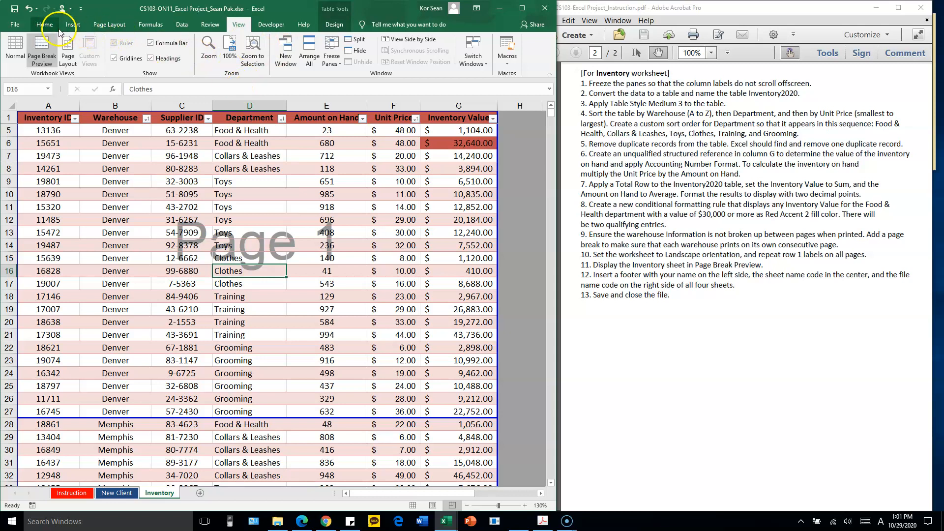
# Start a custom footer for the Inventory sheet and enter the student's name in its left section
pyautogui.click(109, 24)
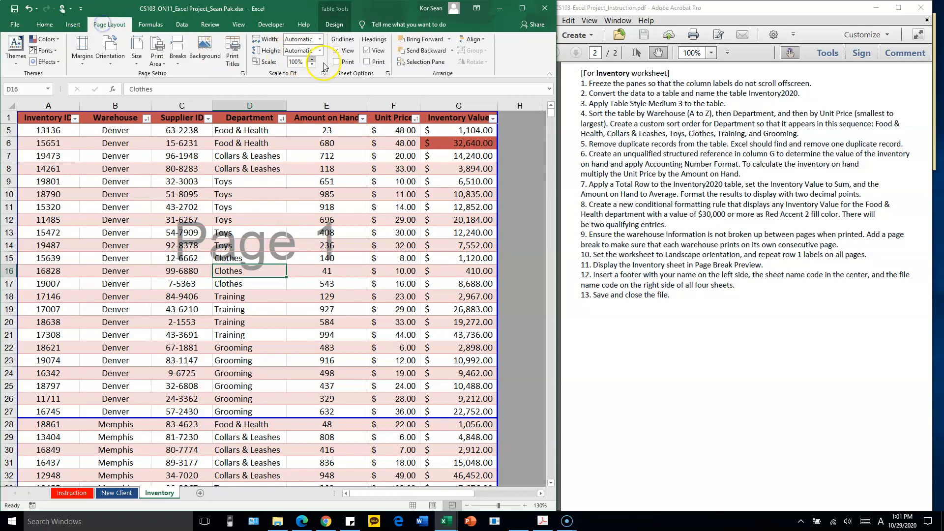
pyautogui.click(243, 74)
pyautogui.moveTo(266, 149); pyautogui.dragTo(301, 90)
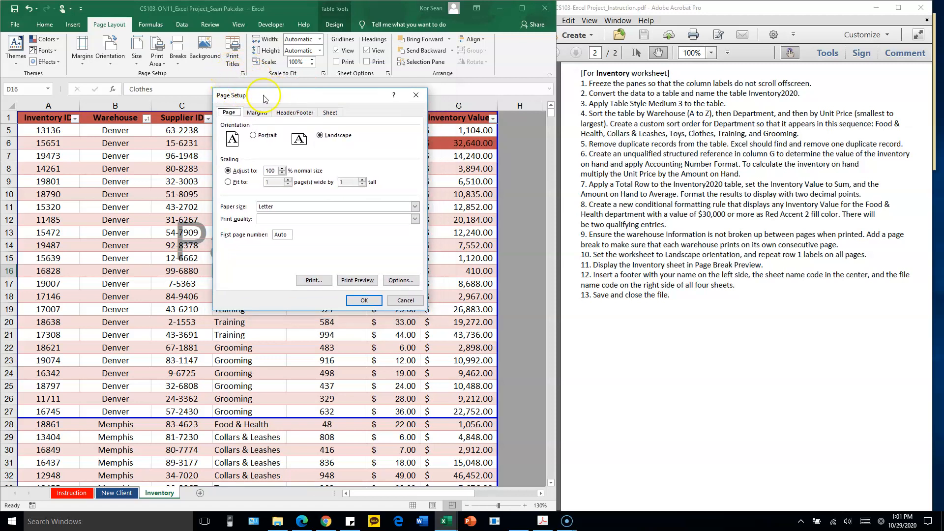
pyautogui.click(295, 113)
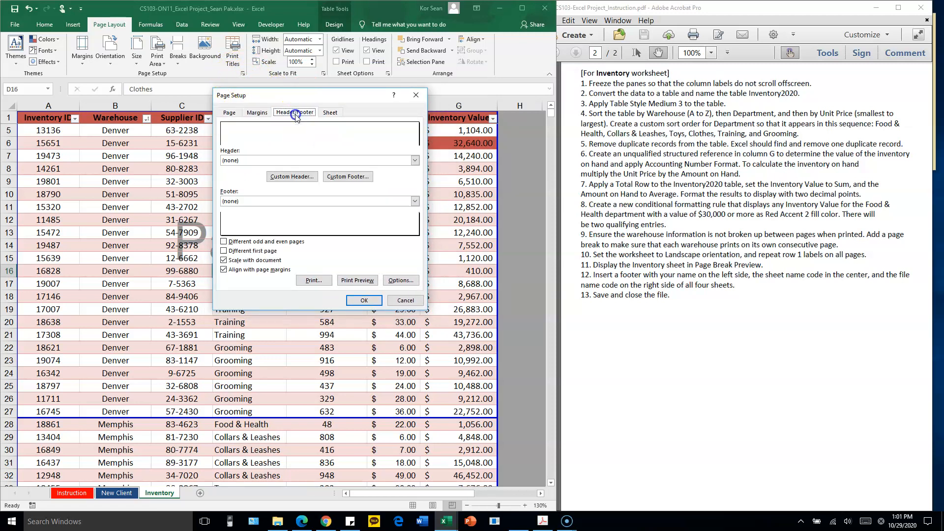
pyautogui.click(354, 178)
pyautogui.moveTo(357, 179); pyautogui.dragTo(431, 181)
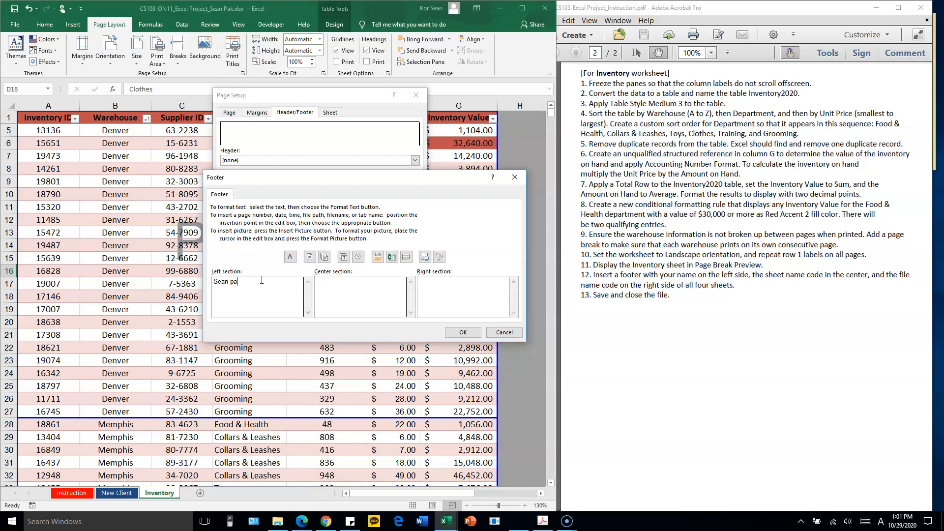
# Insert the sheet name code in the footer's center section and the file name code in its right section, and accept the footer
pyautogui.click(345, 282)
pyautogui.click(406, 257)
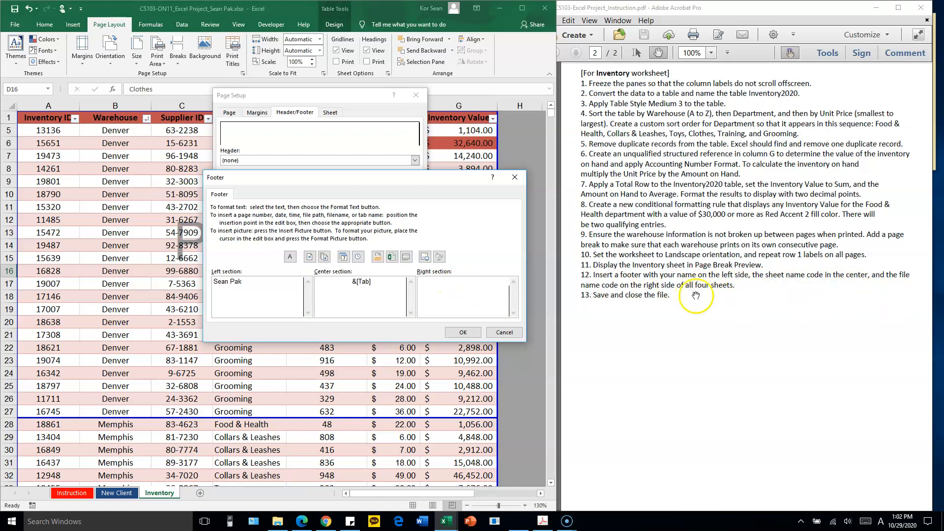
pyautogui.click(449, 281)
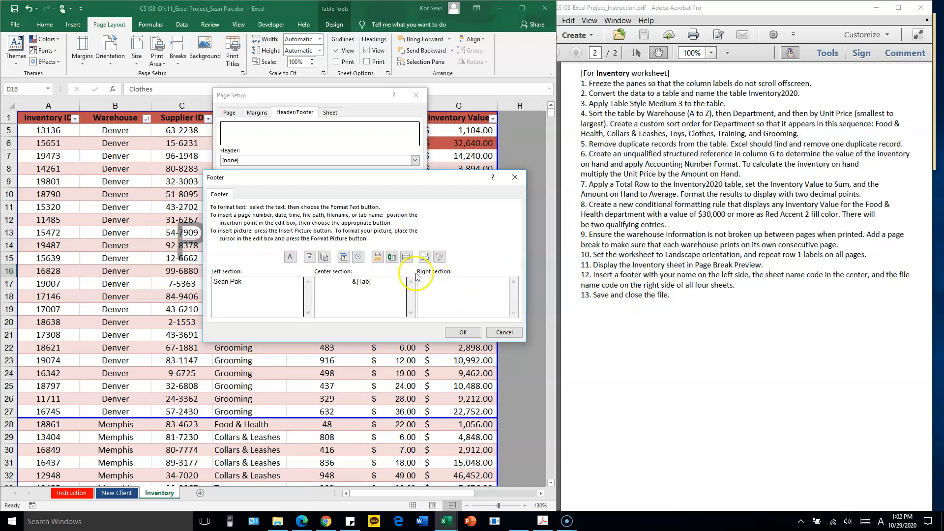
pyautogui.click(392, 259)
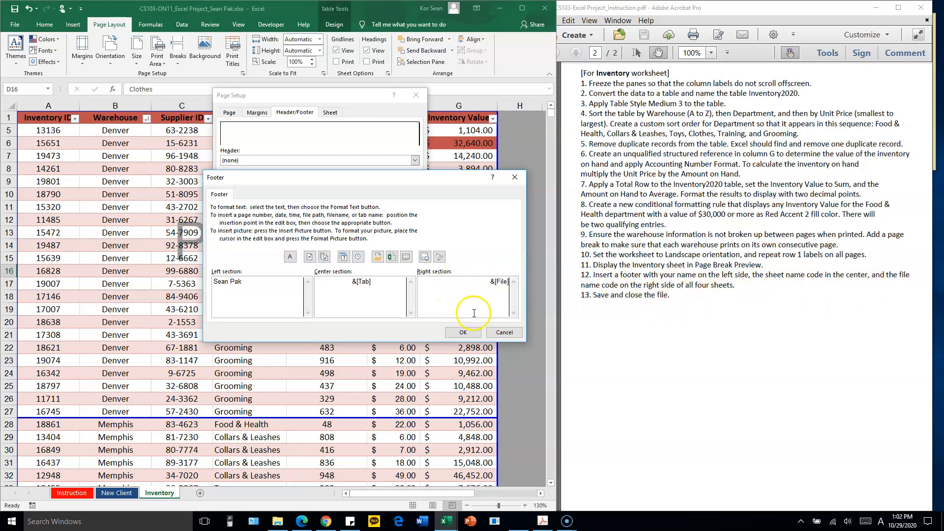
pyautogui.click(462, 332)
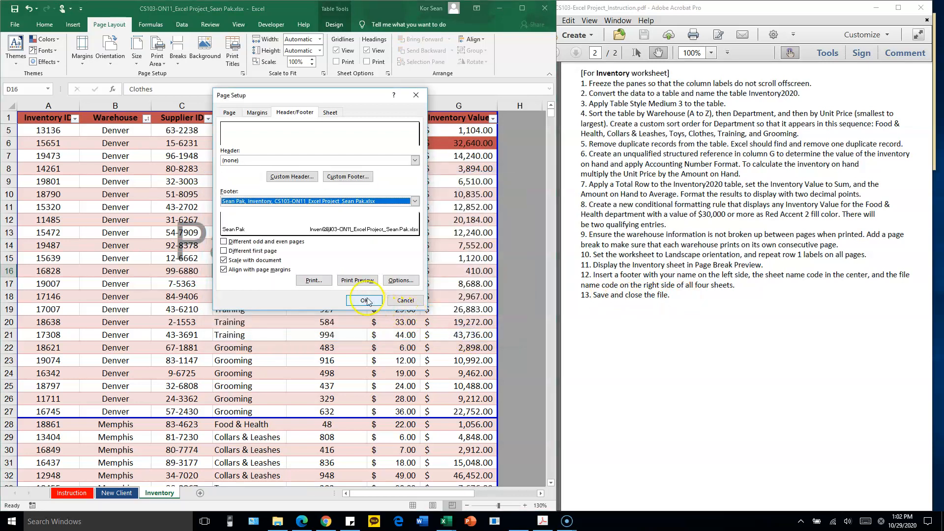
# Check the footer on all four pages of the Inventory sheet's print preview and return to the worksheet
pyautogui.click(359, 280)
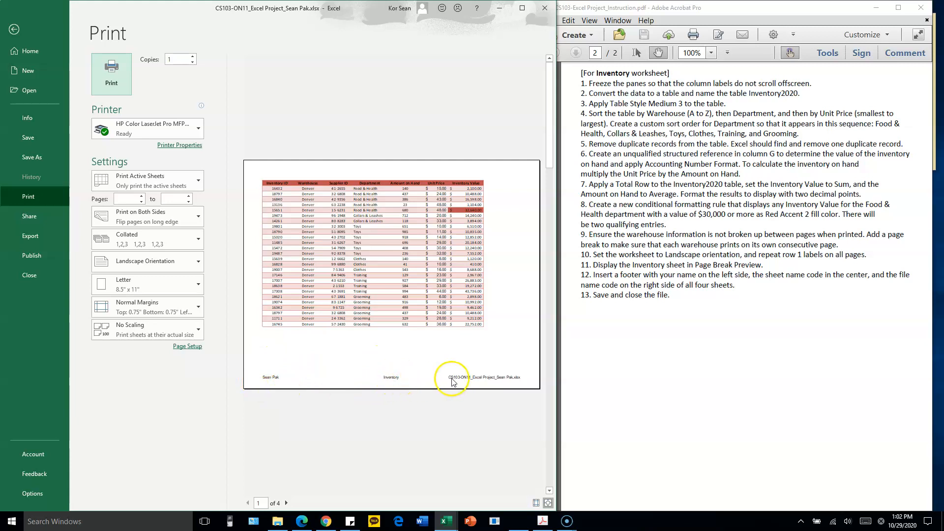
pyautogui.click(505, 382)
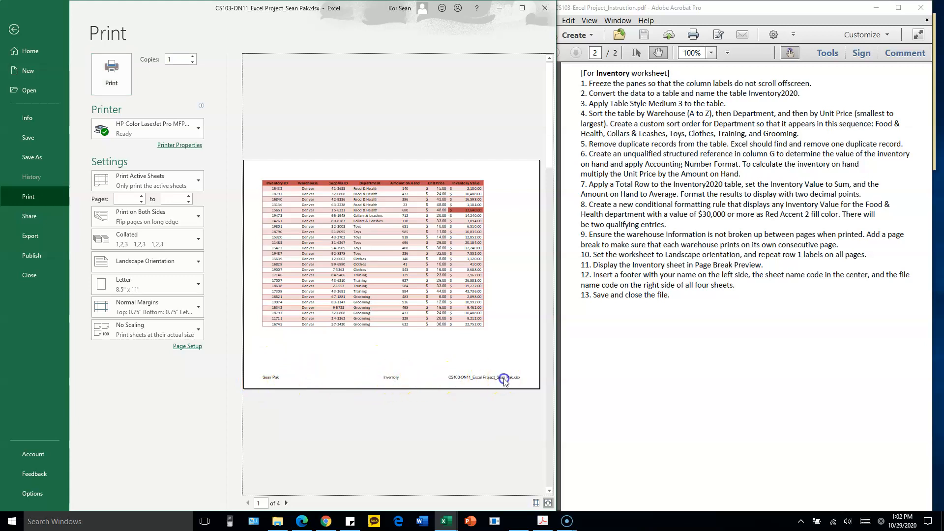
pyautogui.doubleClick(286, 503)
pyautogui.click(286, 503)
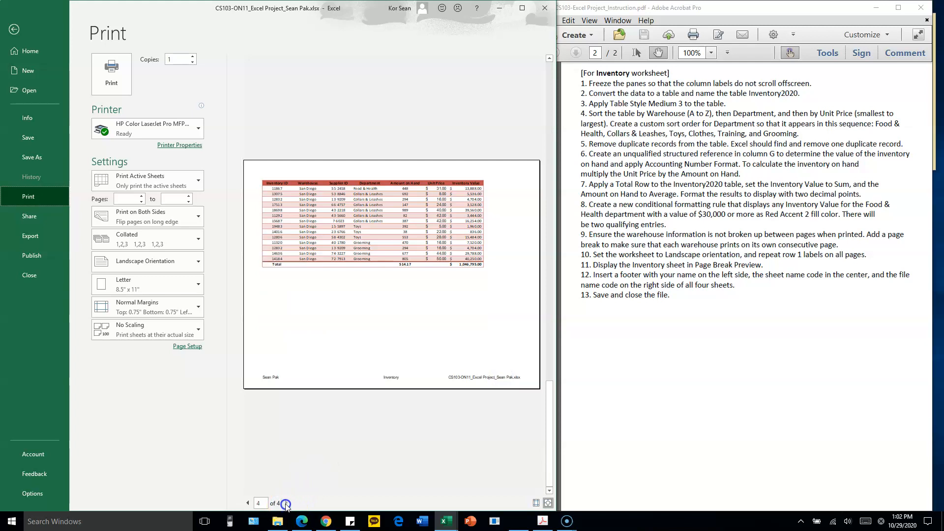
pyautogui.click(248, 503)
pyautogui.click(247, 503)
pyautogui.click(248, 503)
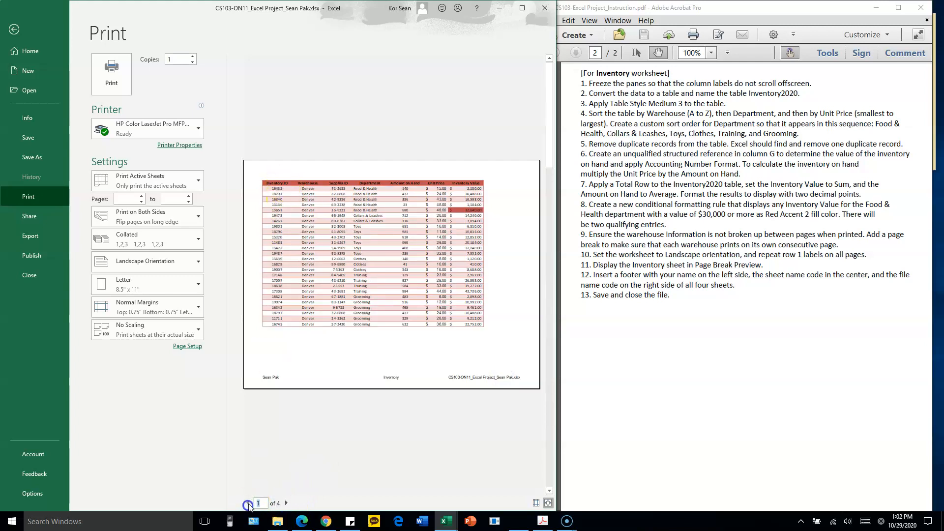
pyautogui.click(14, 29)
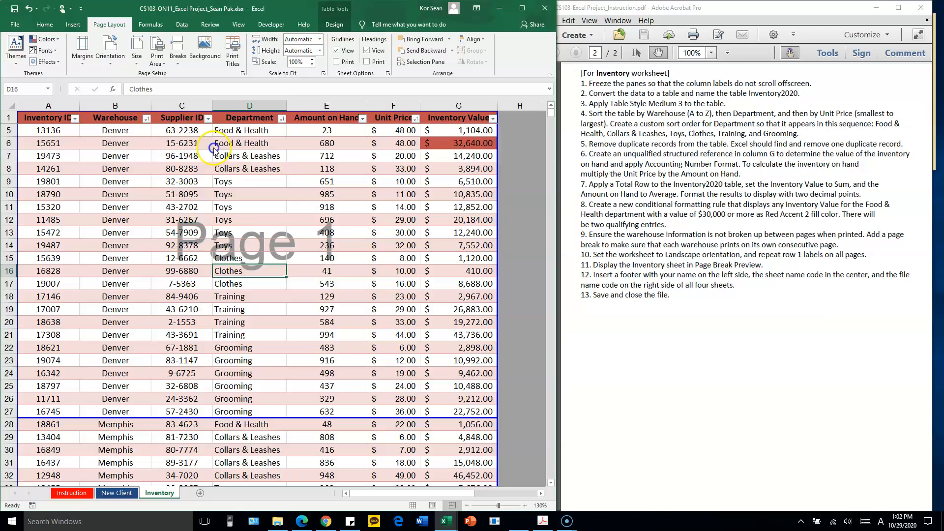
# Review the Inventory page breaks and the New Client and Instruction sheets, and save the workbook
pyautogui.scroll(-2, 346, 233)
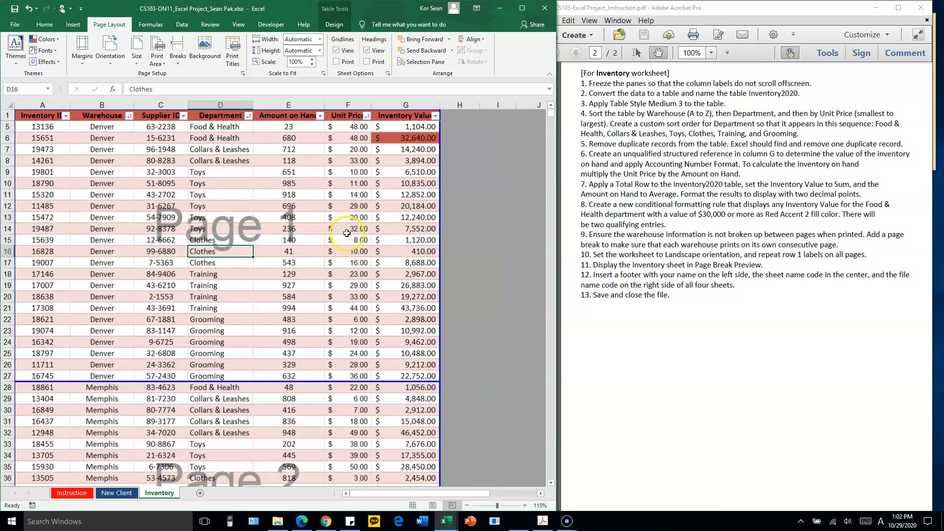
pyautogui.scroll(-1, 350, 232)
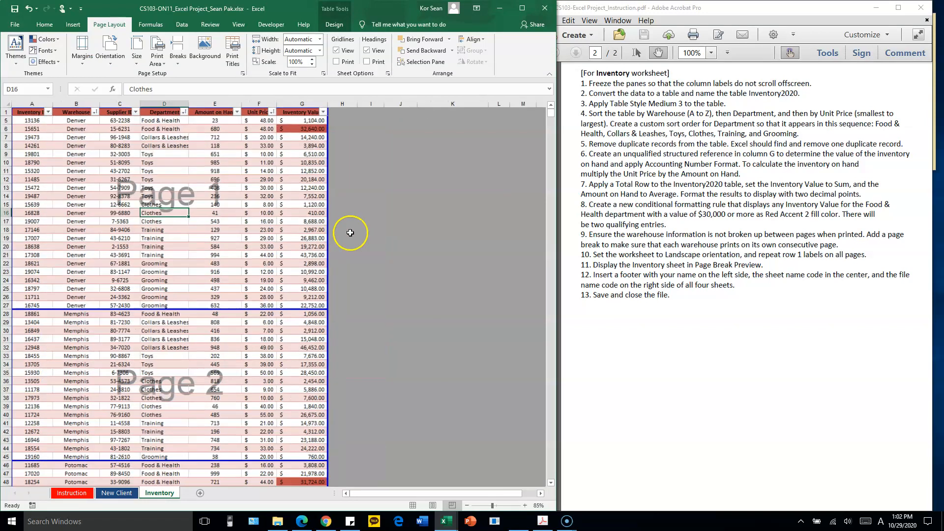
pyautogui.click(115, 494)
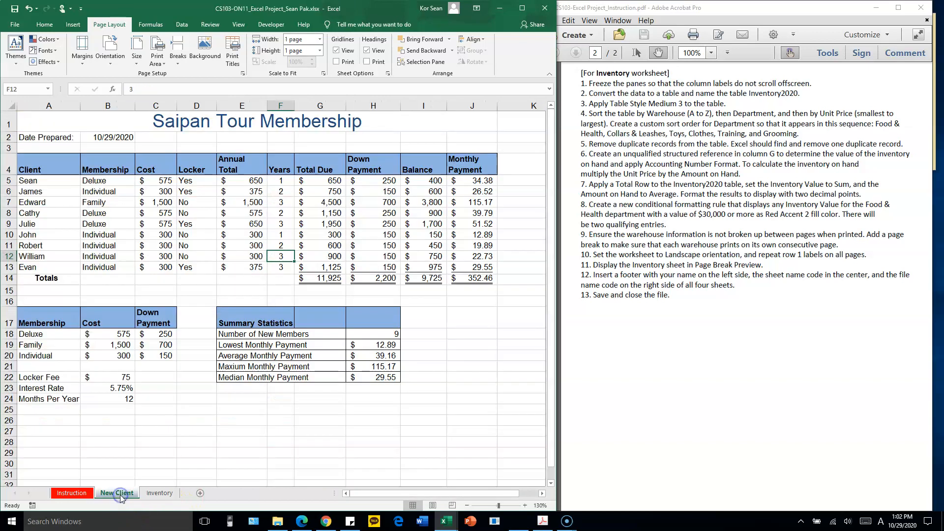
pyautogui.click(77, 493)
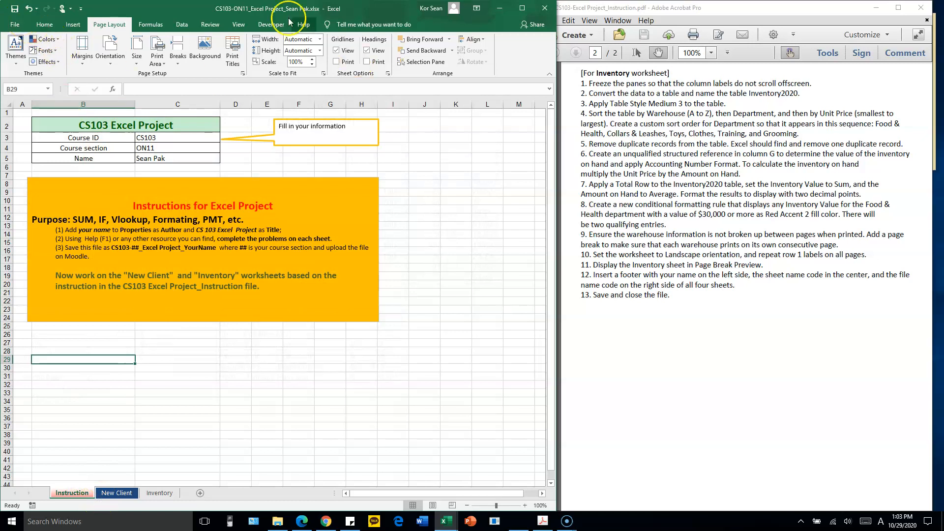
pyautogui.click(14, 9)
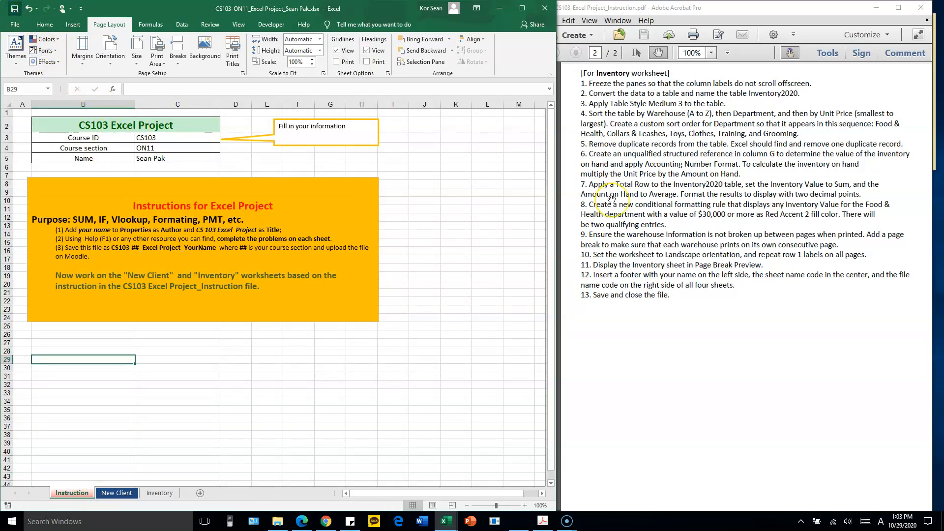